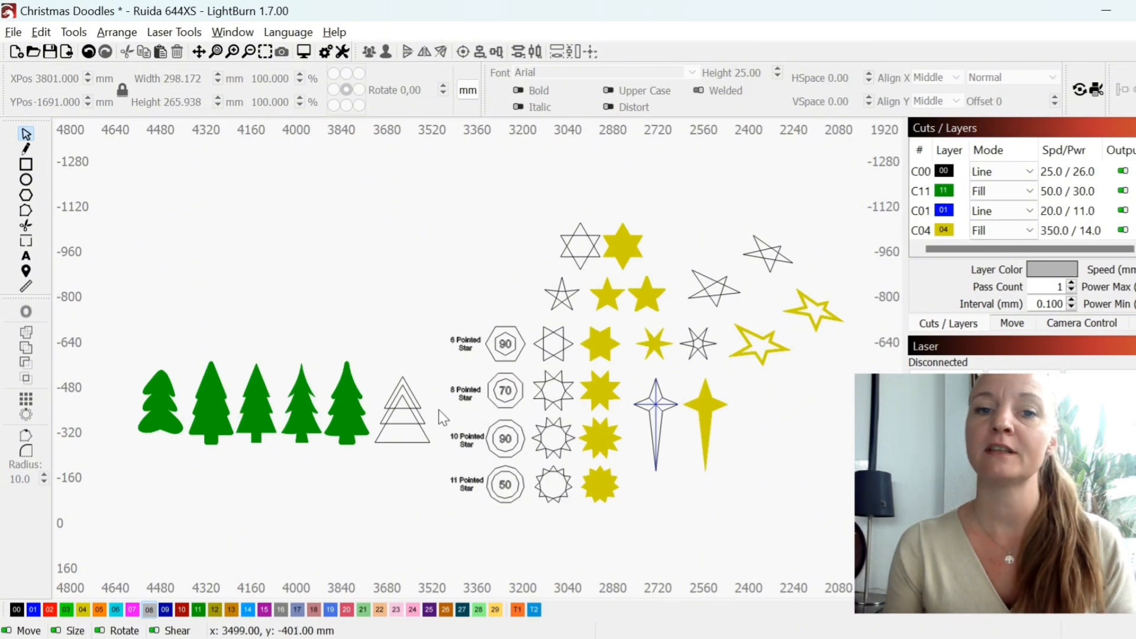
Switch the view style to Wireframe / Smooth over an empty area of the canvas.
scroll(438, 406, "down", 2)
left_click_drag(444, 291, 409, 633)
left_click_drag(489, 480, 562, 409)
scroll(614, 304, "up", 2)
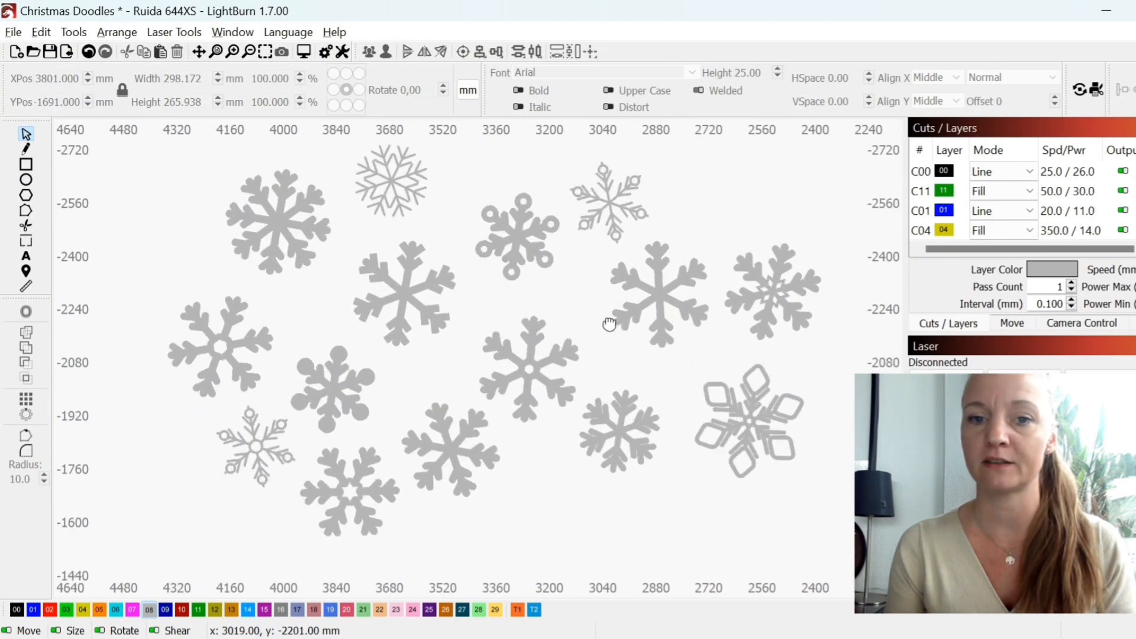
left_click_drag(609, 323, 591, 339)
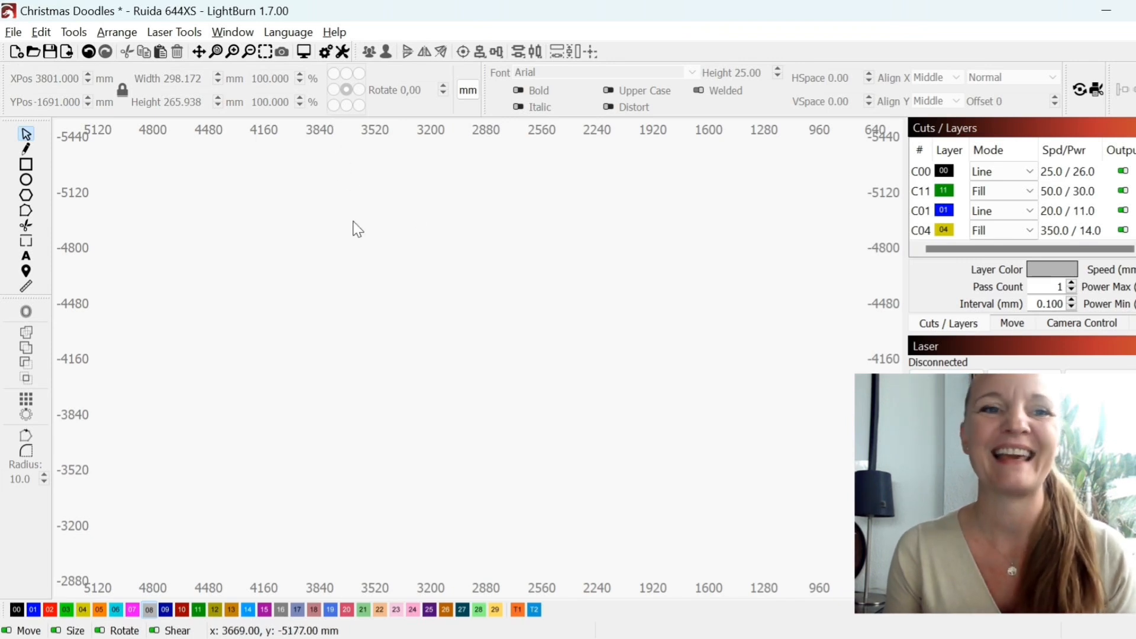
left_click(238, 34)
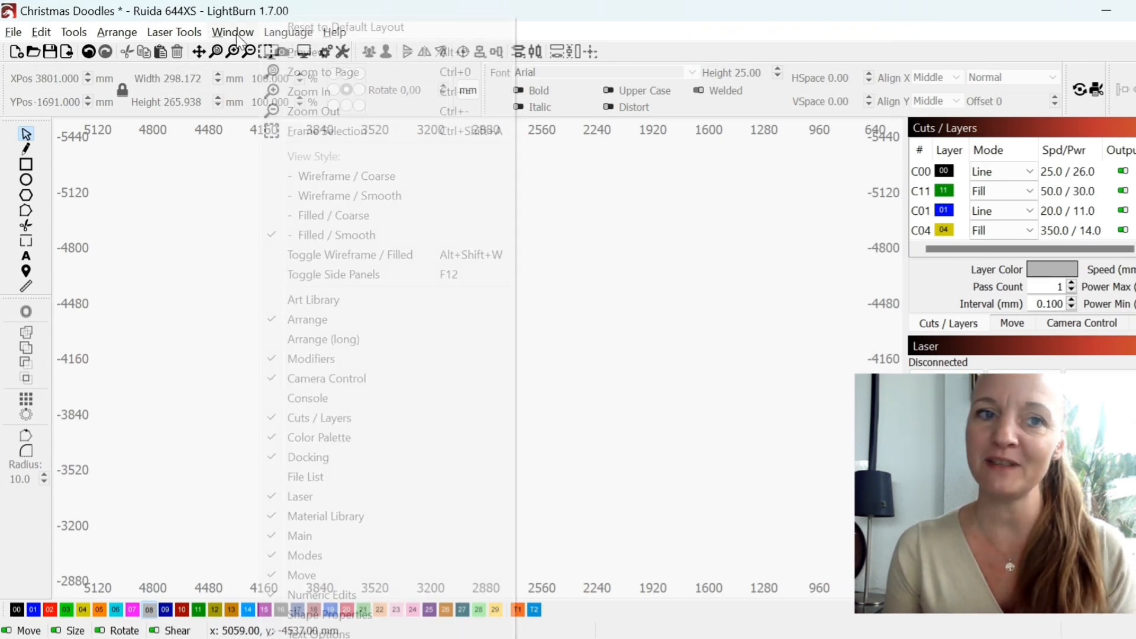
left_click(314, 196)
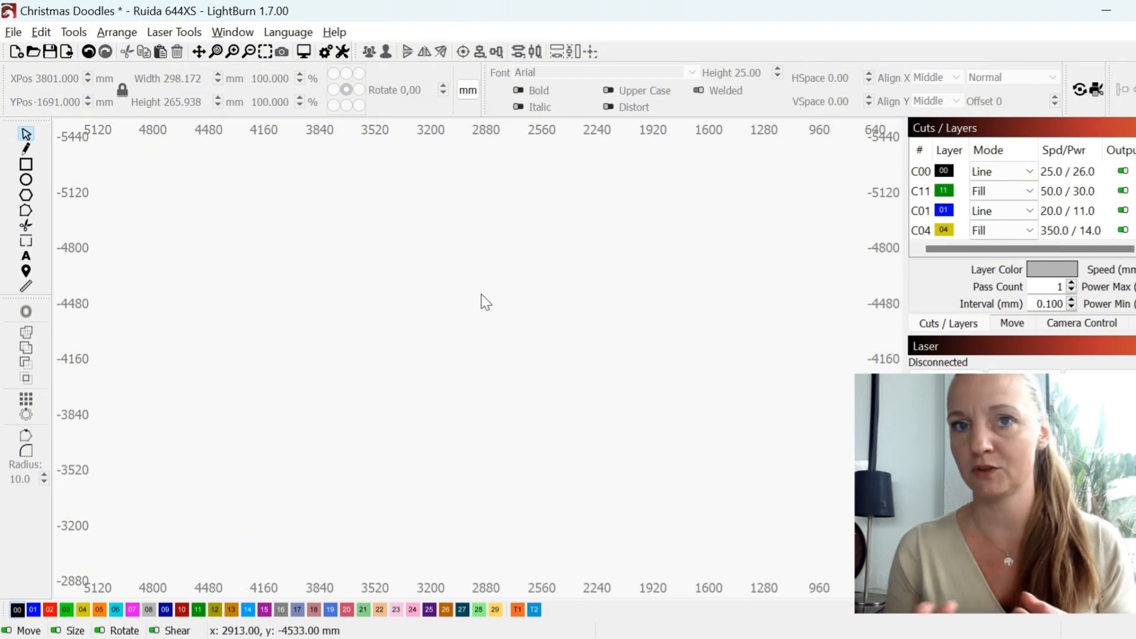
Draw a tall, narrow rectangle about 48 mm wide and 1024 mm high, move it toward the middle of the empty area, and select it.
left_click(26, 167)
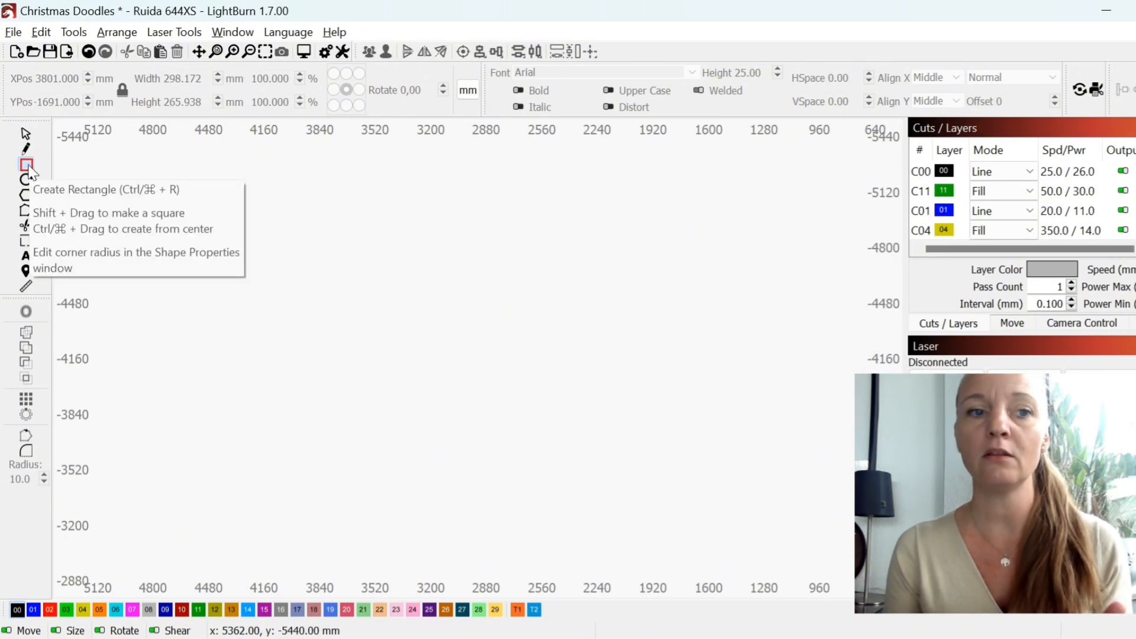
left_click_drag(369, 181, 378, 358)
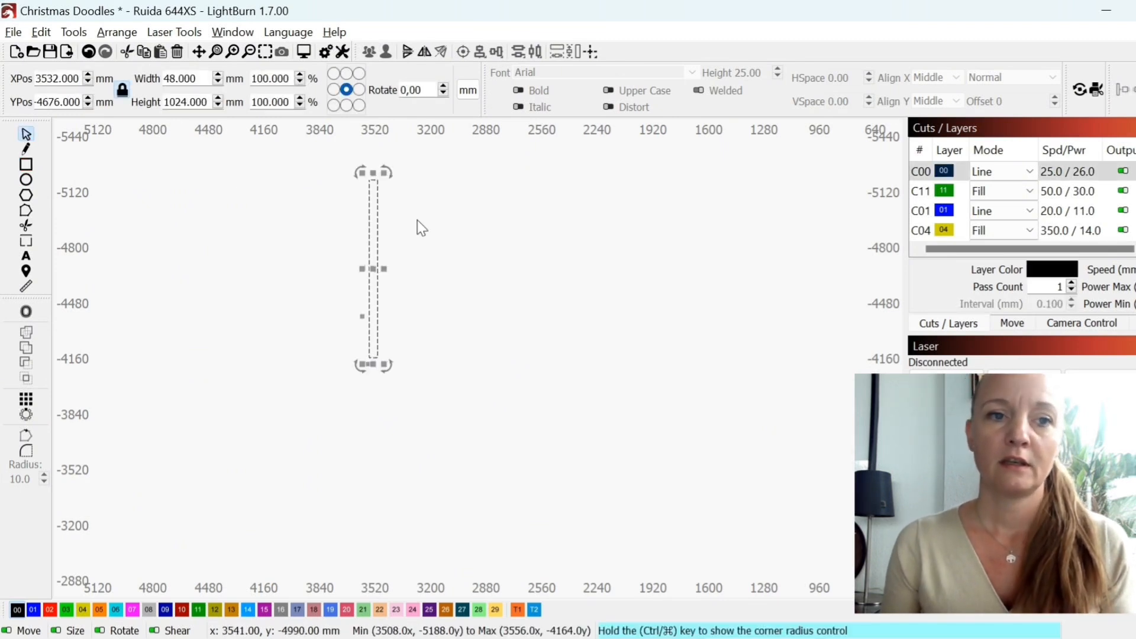
left_click_drag(372, 276, 459, 349)
left_click(495, 358)
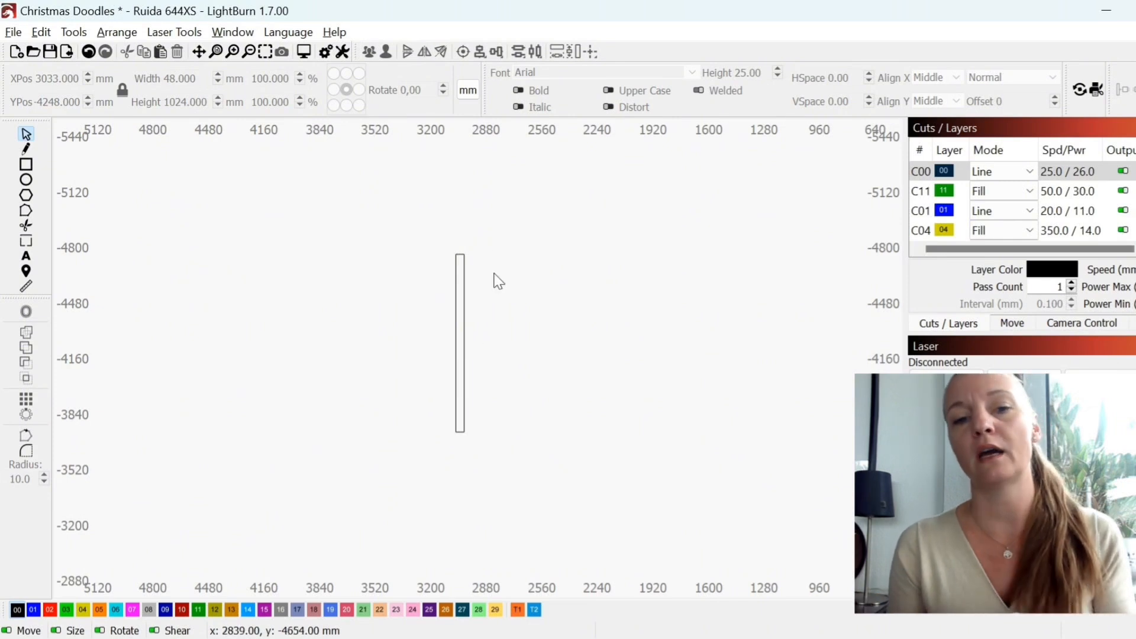
left_click(465, 291)
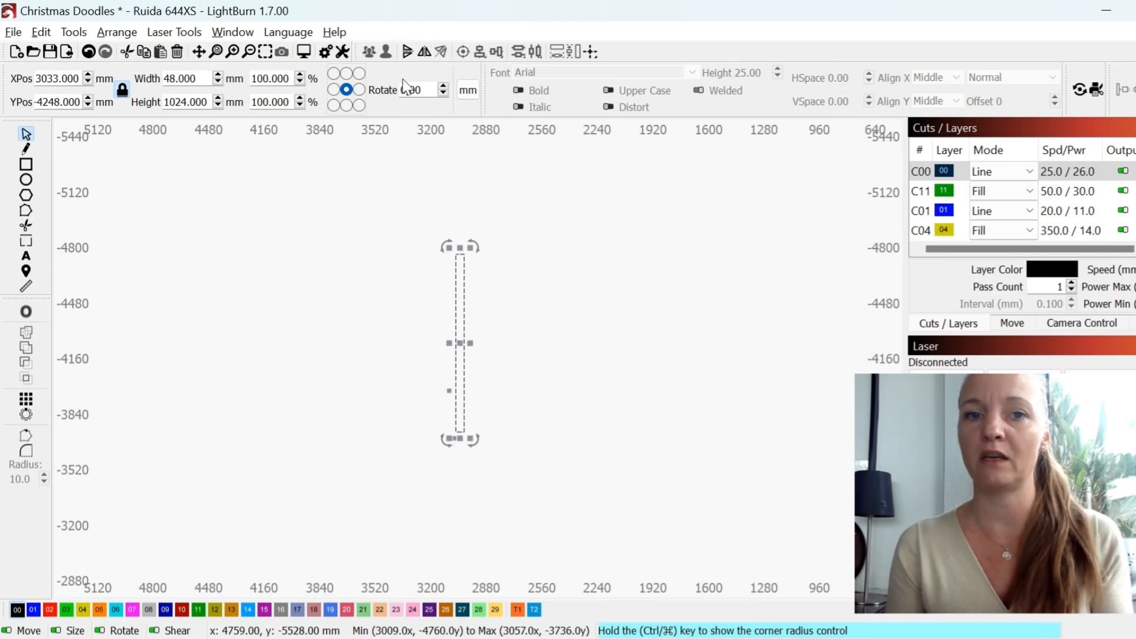
Try switching the measurement units to inches and back to millimetres.
left_click(471, 92)
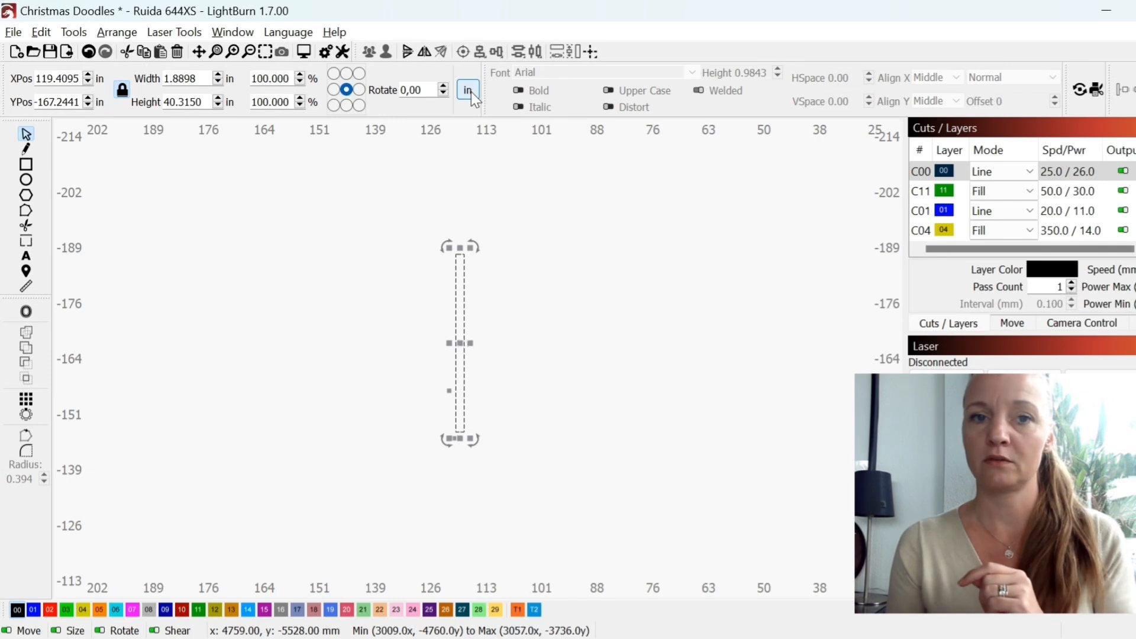
left_click(471, 91)
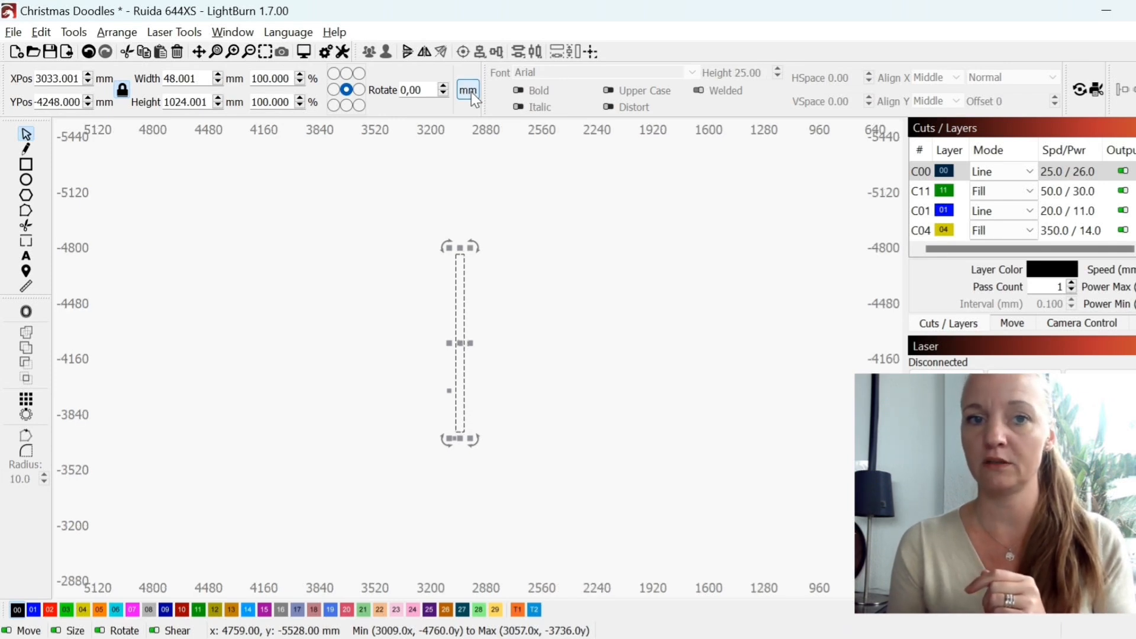
left_click(471, 91)
left_click(471, 91)
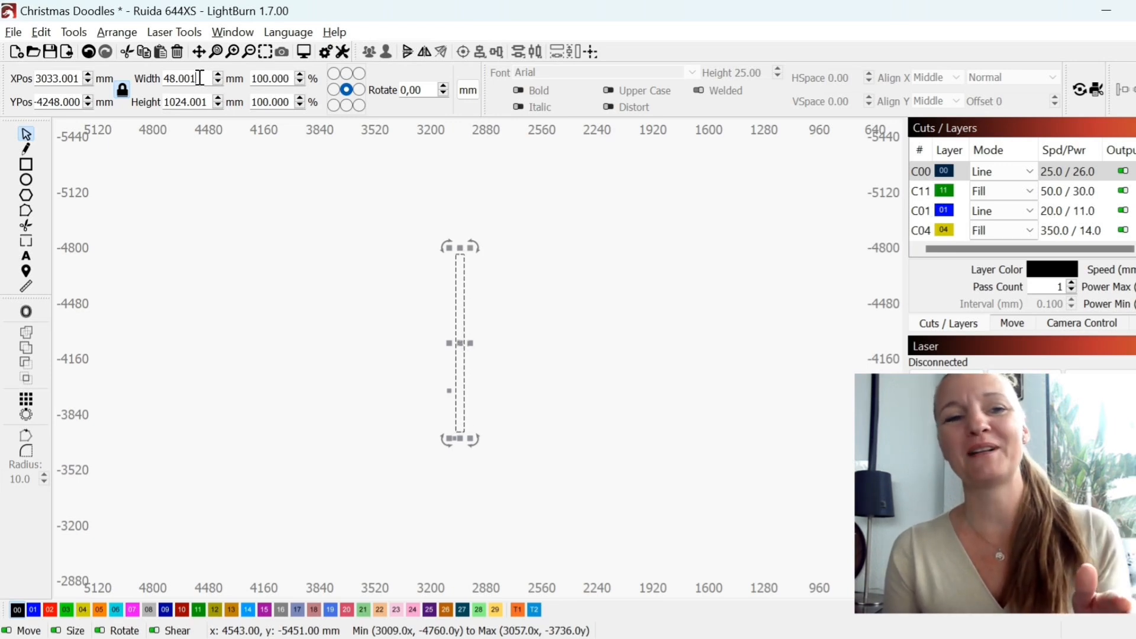
Set the rectangle's width to 2 mm with its proportions locked.
double_click(200, 78)
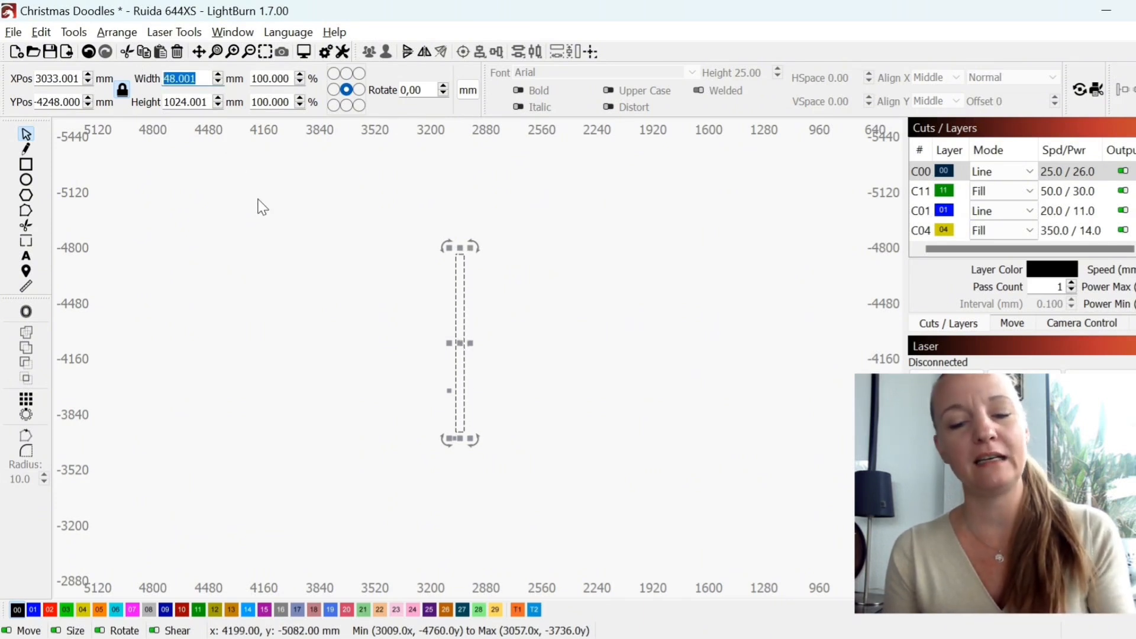
type("2")
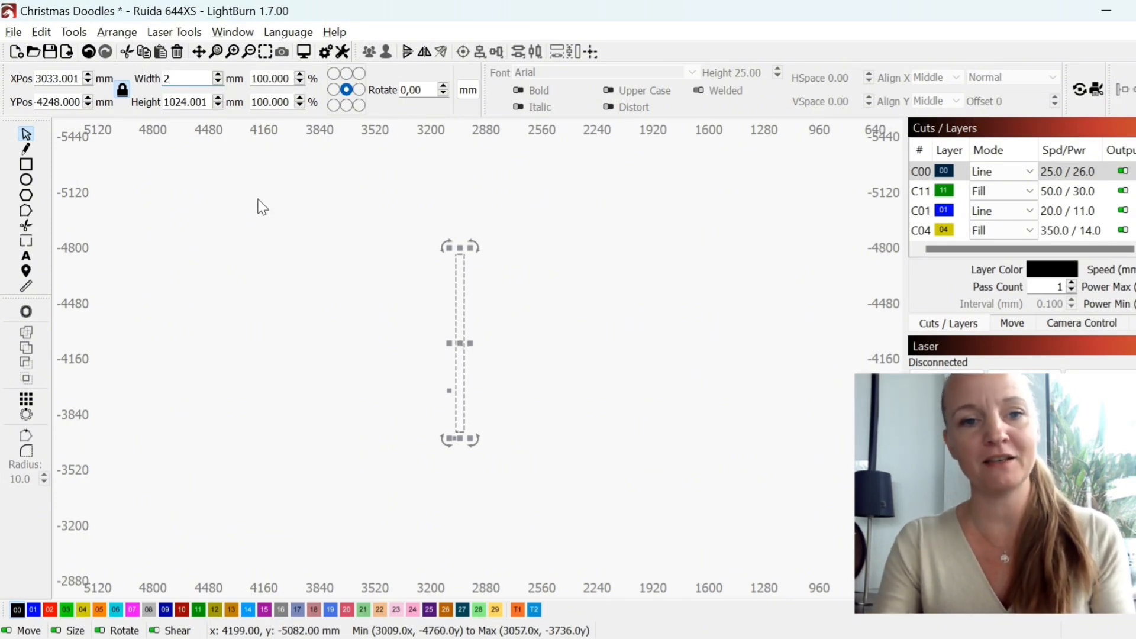
key("Return")
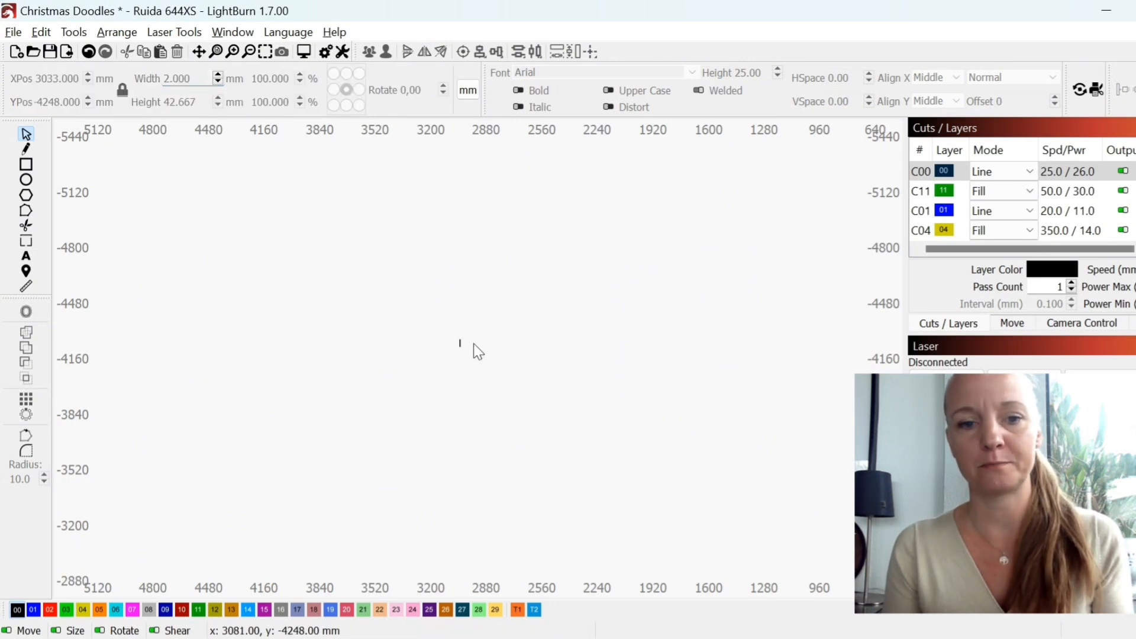
Unlock the narrow rectangle's proportions and set its height to 50 mm.
scroll(468, 355, "up", 10)
scroll(413, 294, "up", 3)
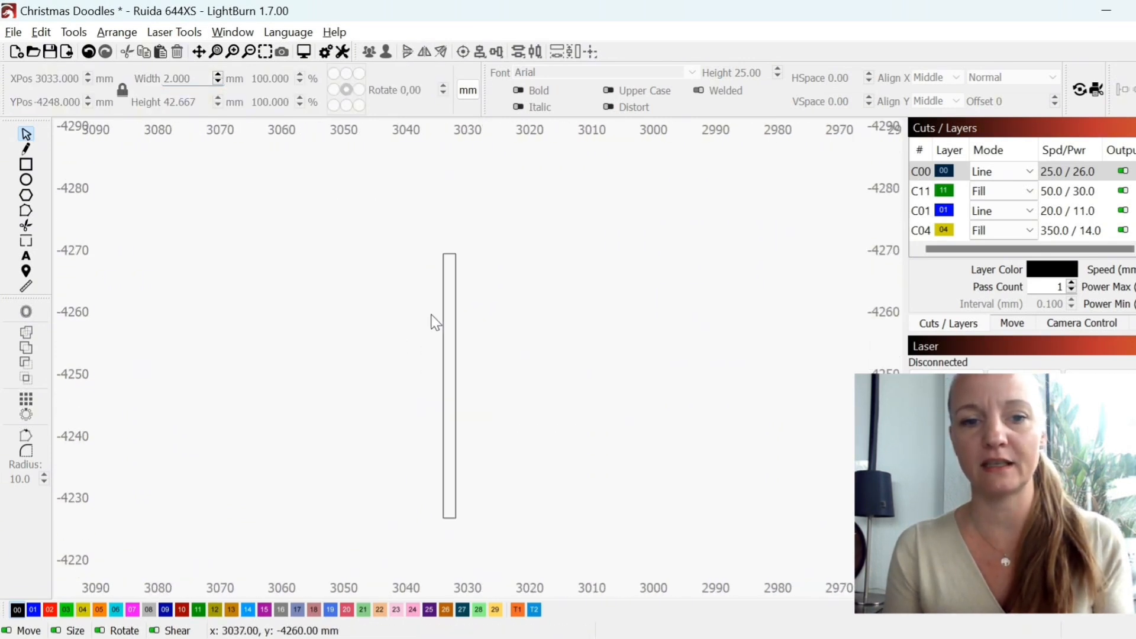
scroll(467, 465, "up", 3)
scroll(426, 310, "down", 15)
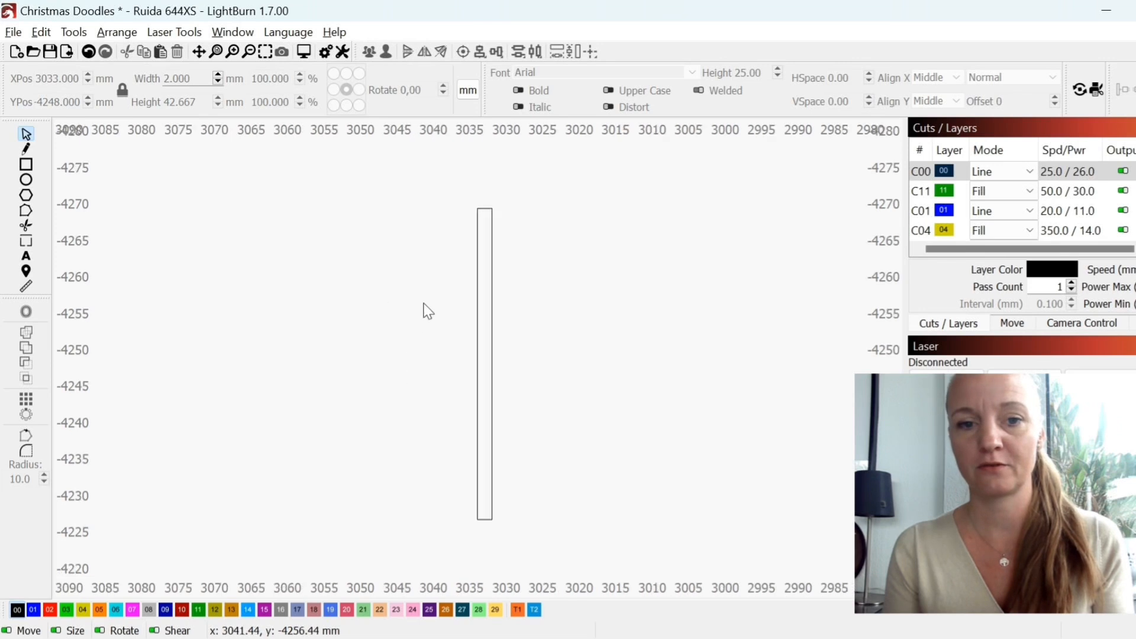
scroll(457, 393, "down", 2)
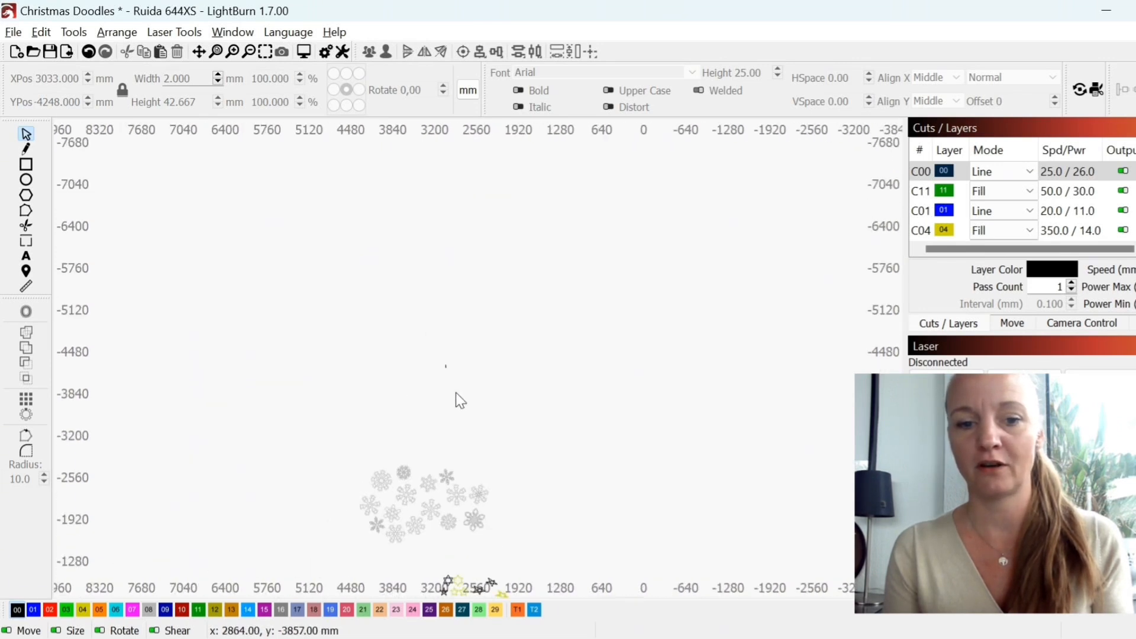
scroll(427, 319, "up", 12)
scroll(401, 264, "up", 2)
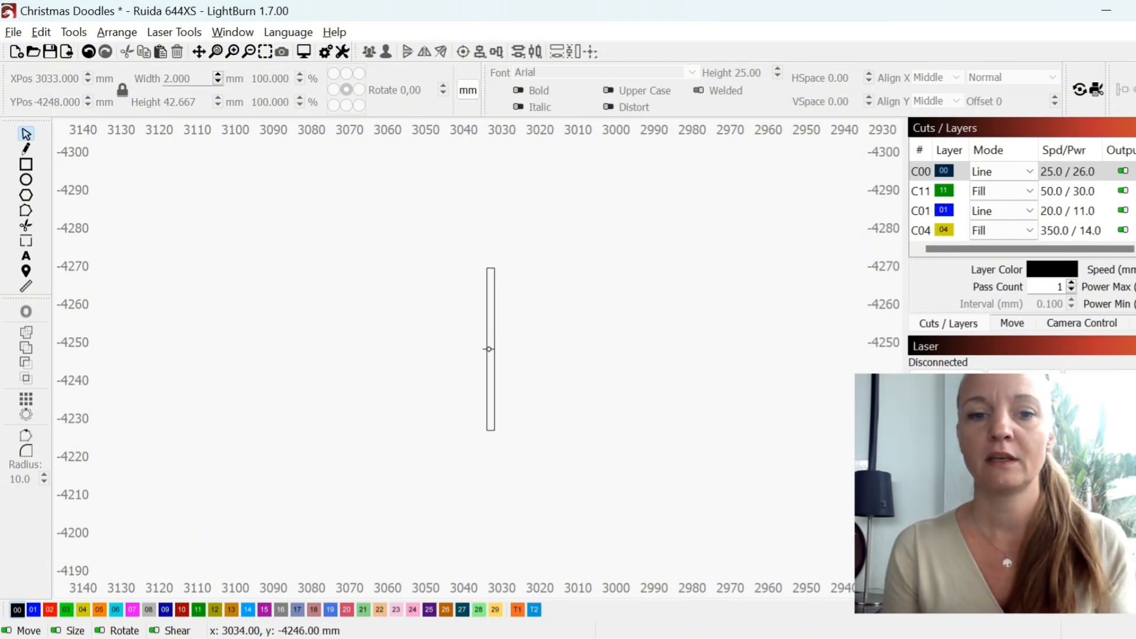
left_click(494, 349)
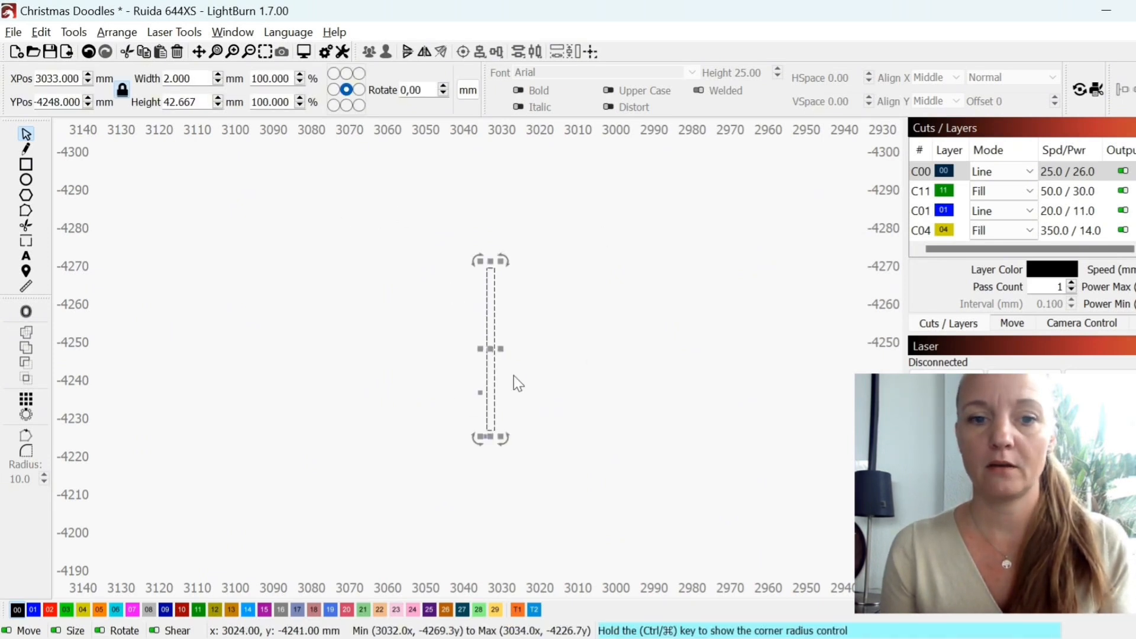
scroll(482, 340, "up", 2)
scroll(507, 315, "up", 1)
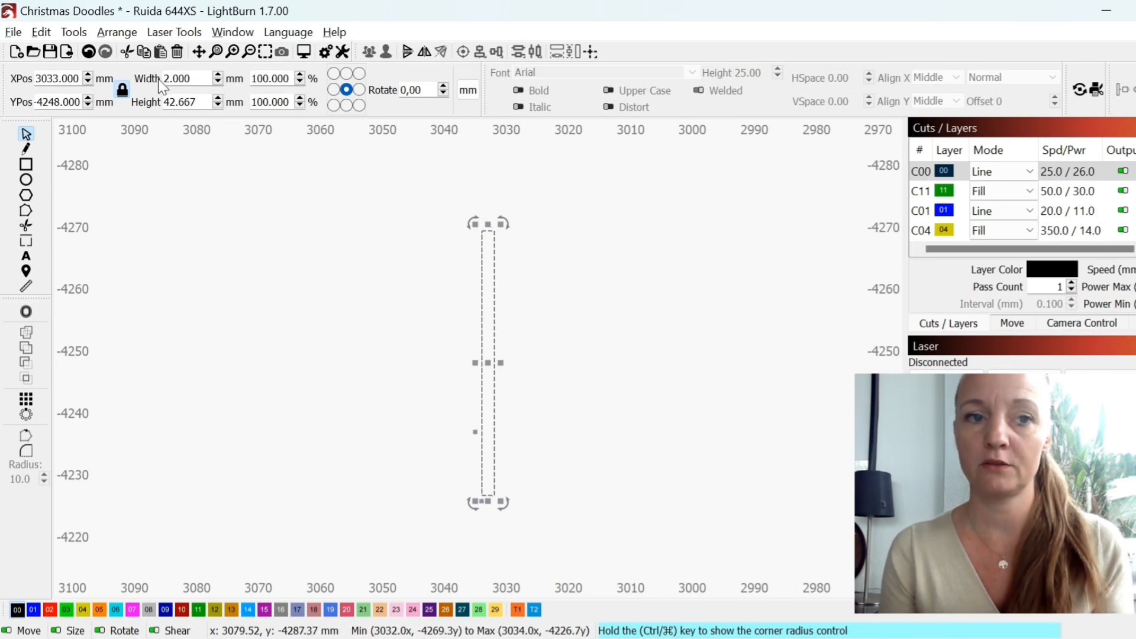
left_click(539, 367)
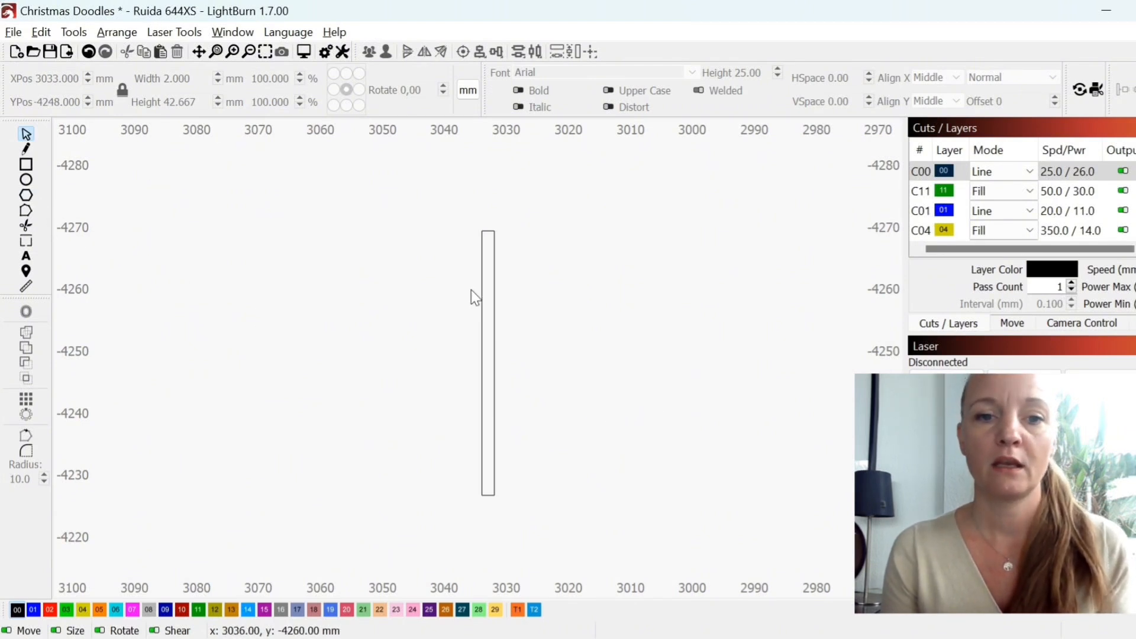
left_click(496, 287)
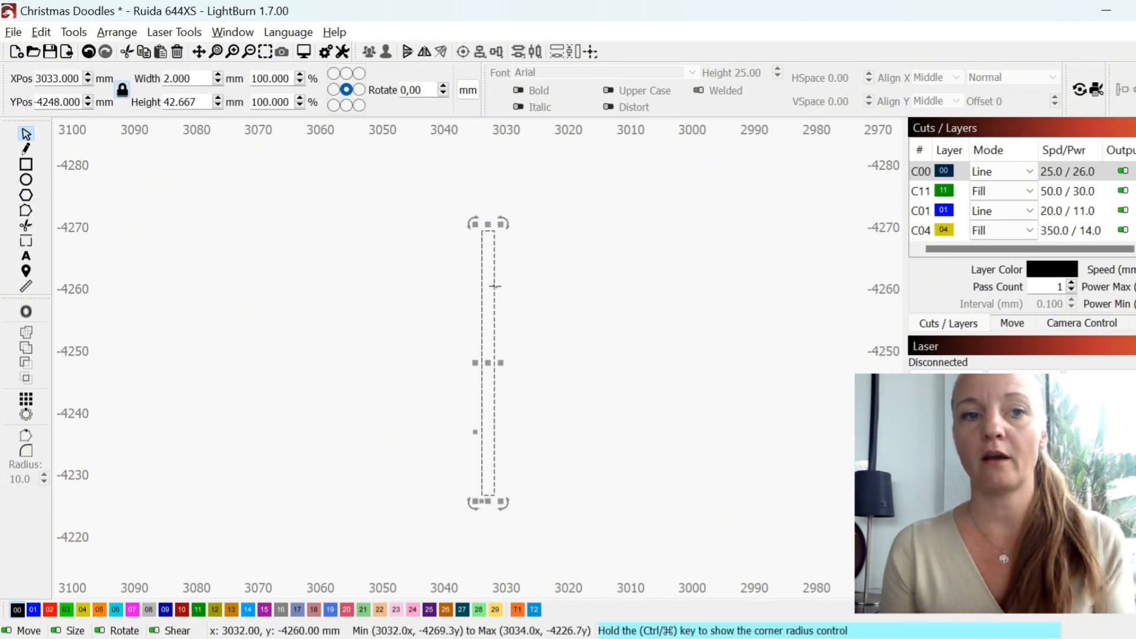
left_click(200, 104)
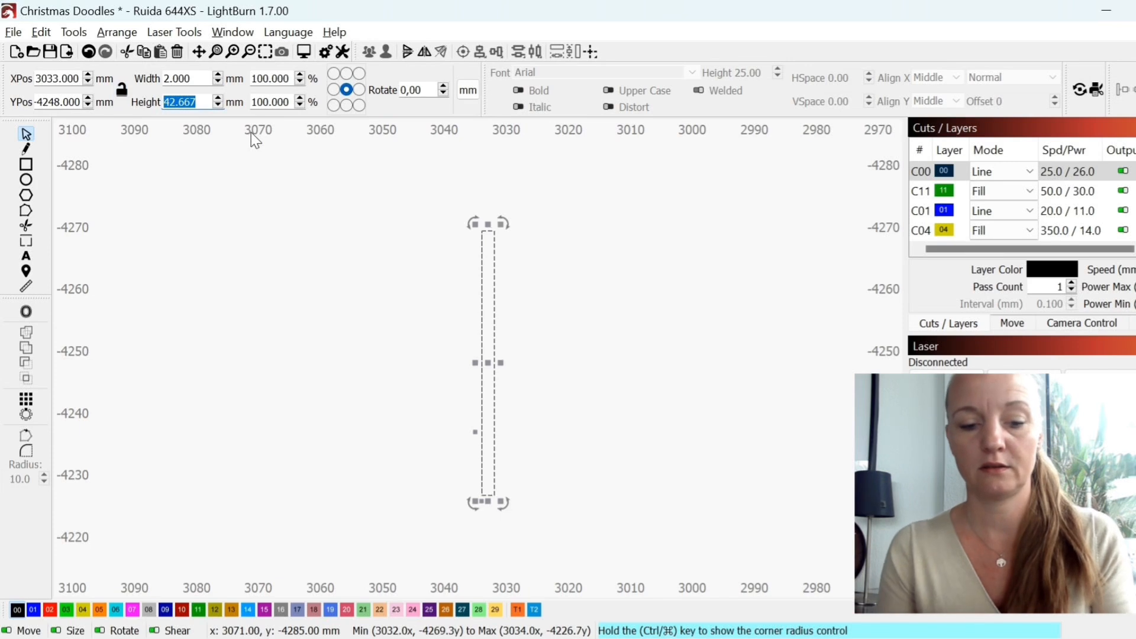
type("50")
key("Return")
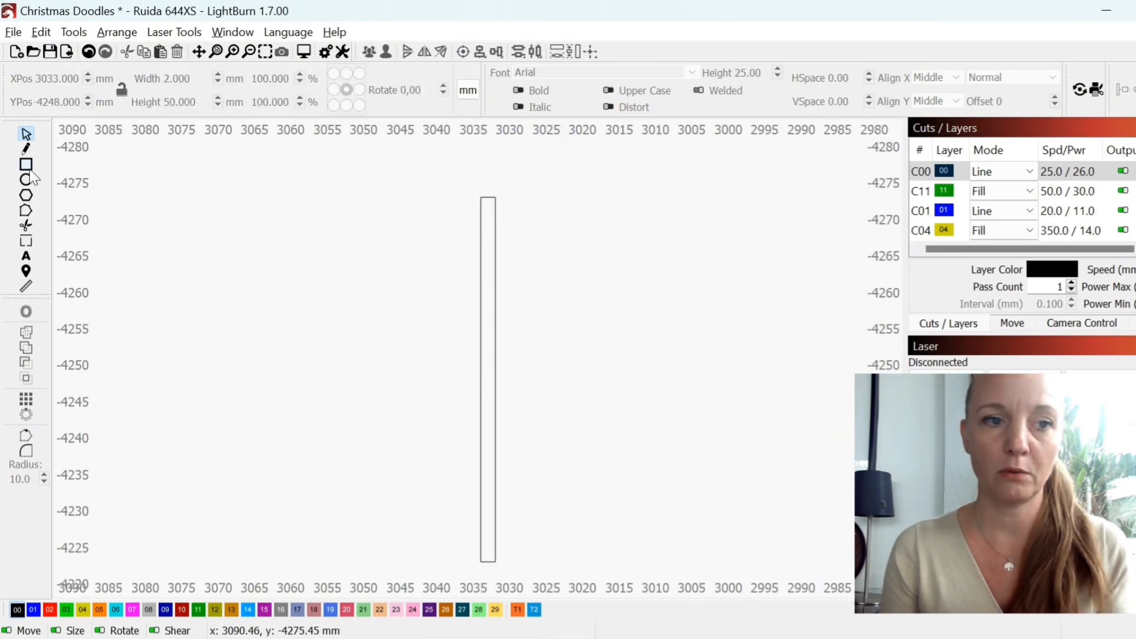
Draw a small horizontal rectangle about 2 mm high beside the tall bar's upper end and set its width to 10 mm.
left_click(30, 168)
left_click_drag(356, 219, 423, 236)
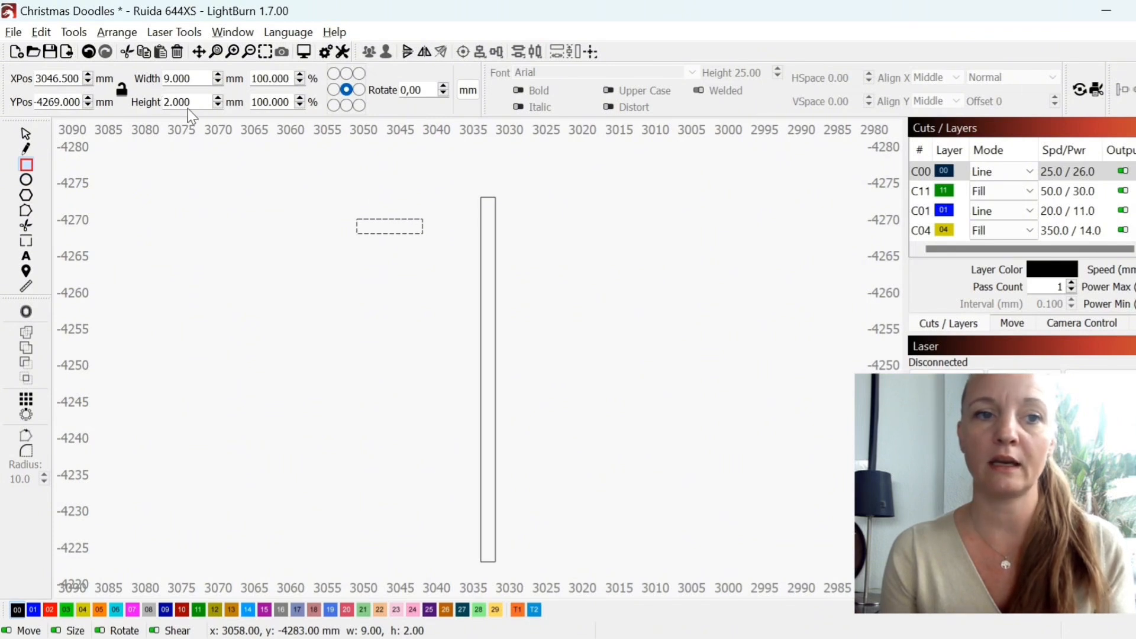
double_click(188, 79)
type("10")
key("Return")
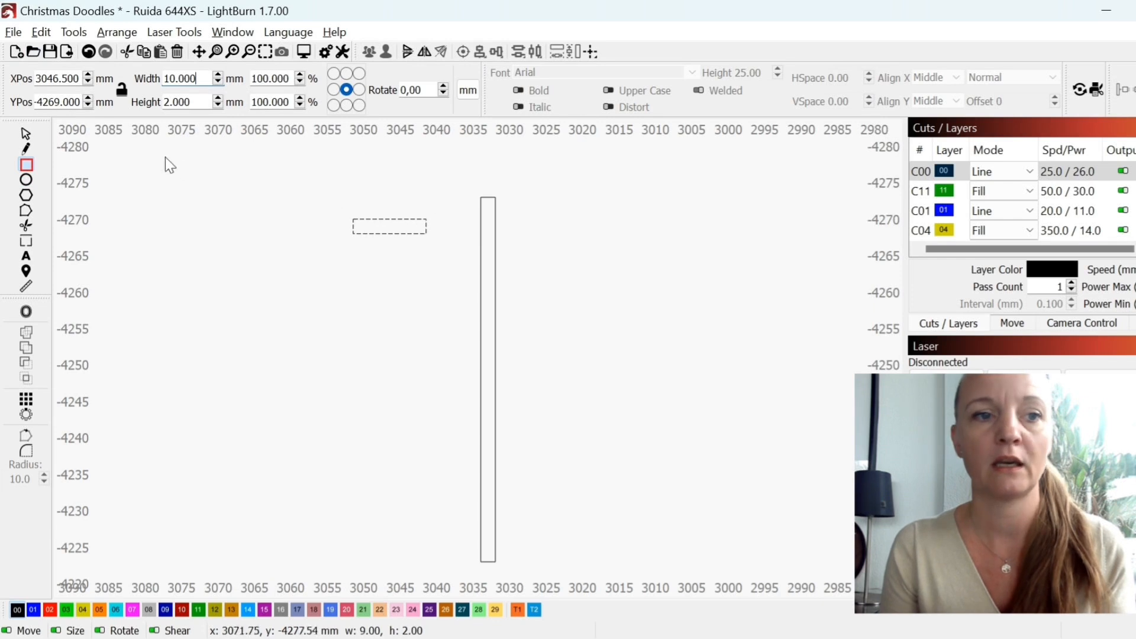
Rotate the small rectangle by 45 degrees.
left_click(26, 134)
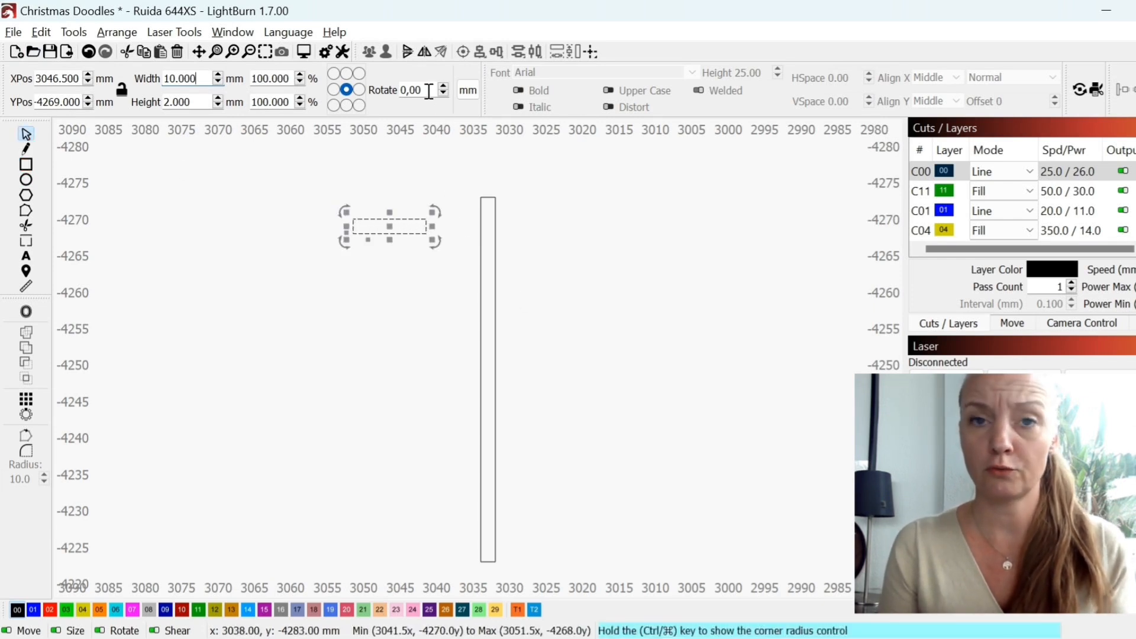
left_click_drag(429, 91, 321, 101)
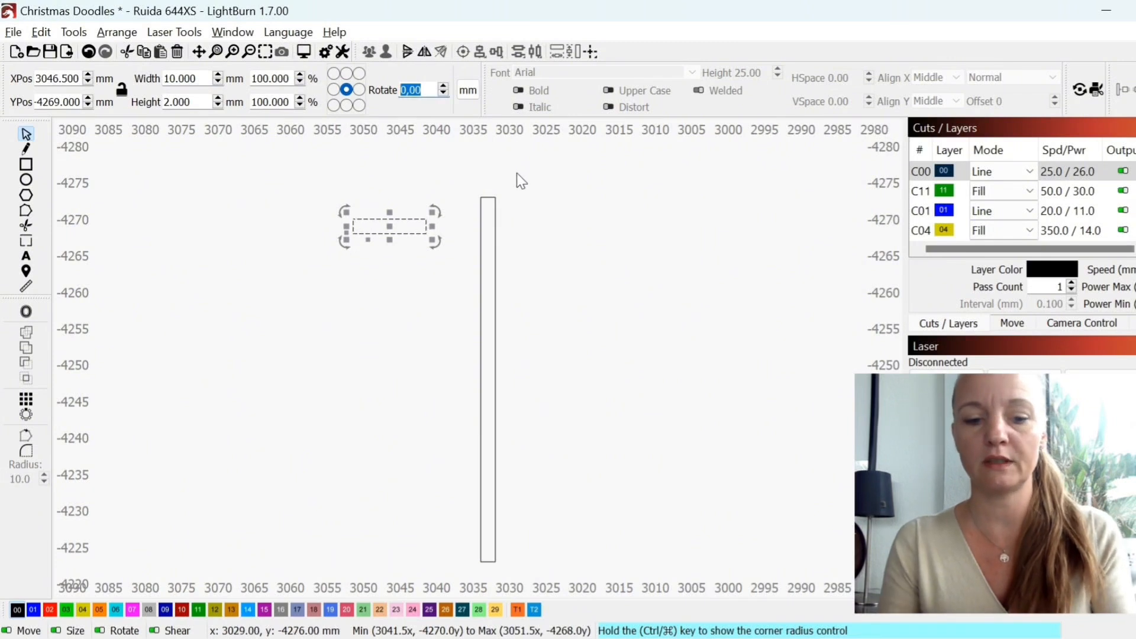
type("45")
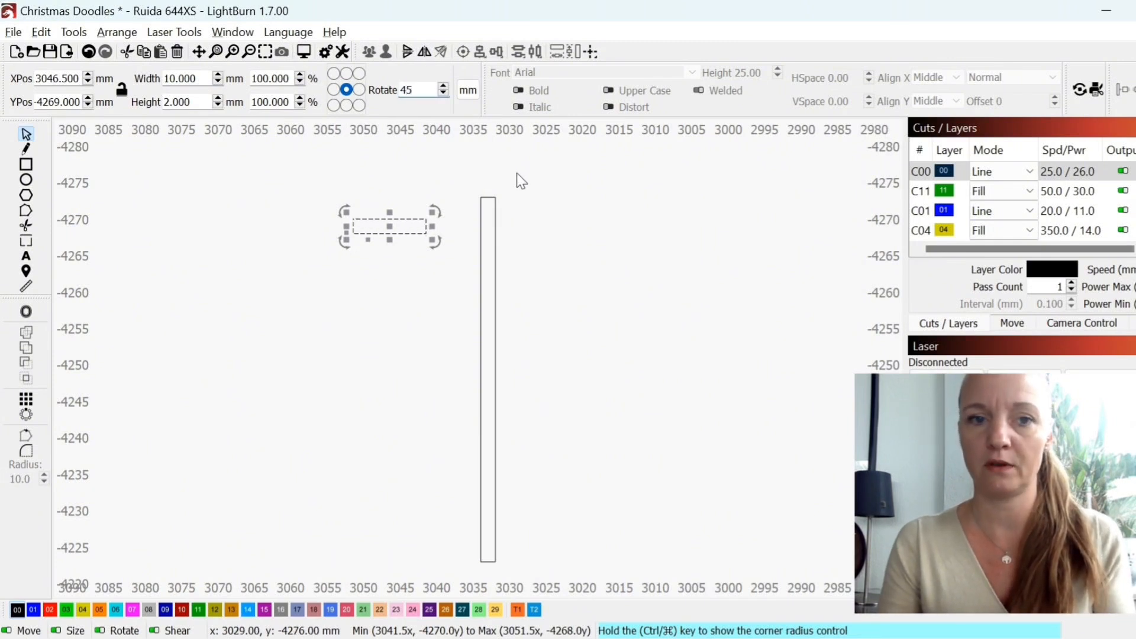
key("Return")
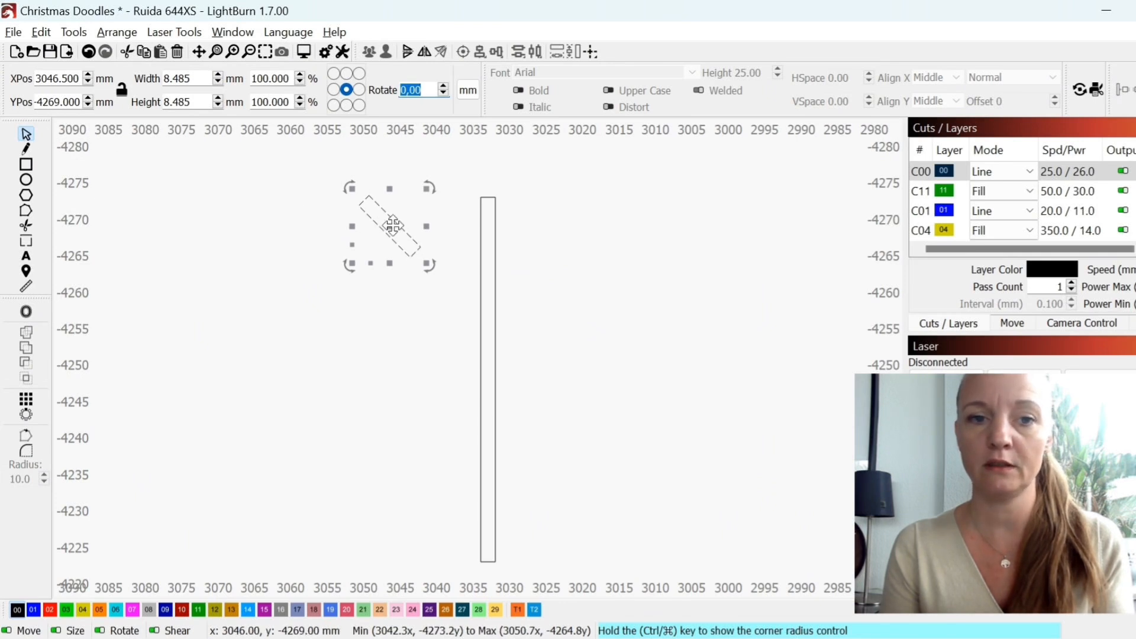
Move the angled rectangle so it overlaps the bar's upper part, and align its right edge with the bar's right edge.
left_click_drag(422, 236, 467, 246)
scroll(483, 231, "up", 3)
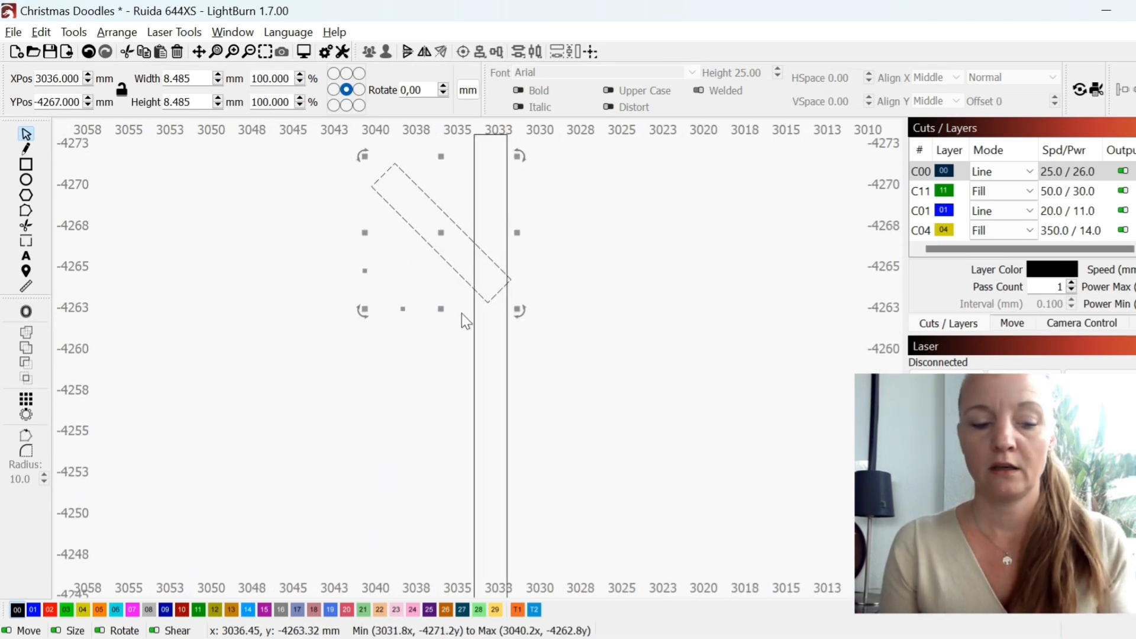
left_click(506, 205, "shift")
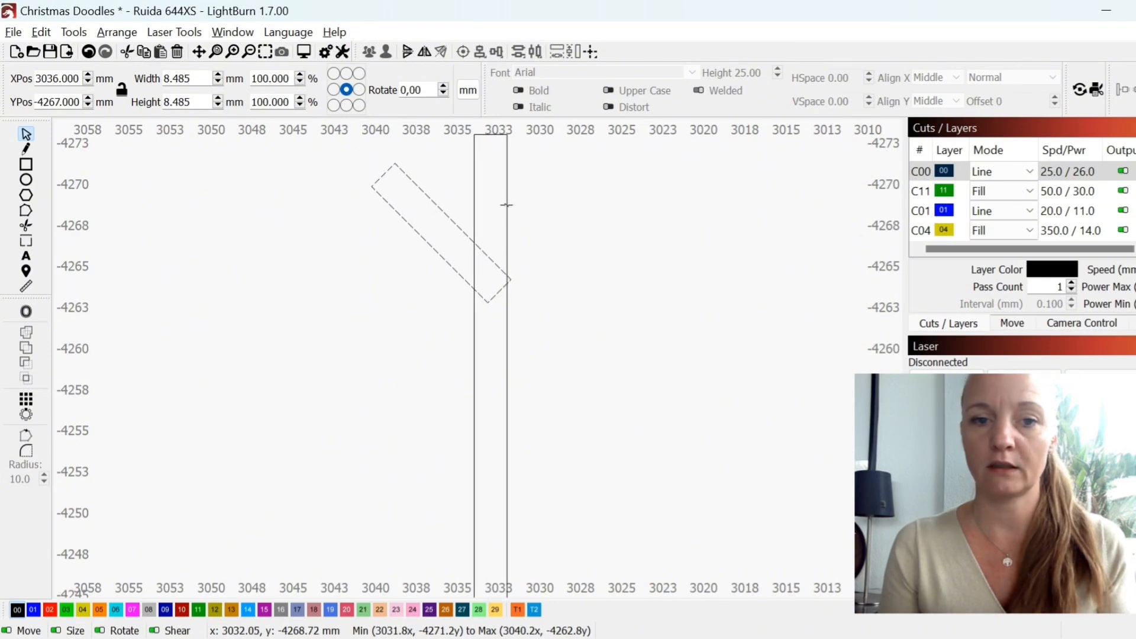
left_click(481, 54)
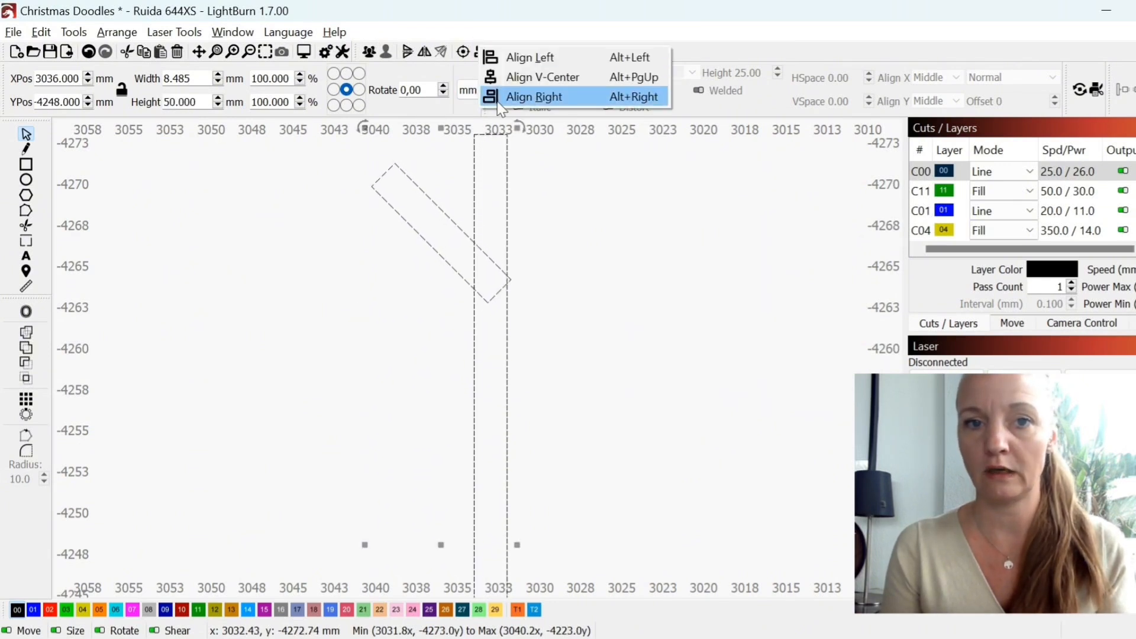
left_click(527, 97)
scroll(533, 284, "down", 2)
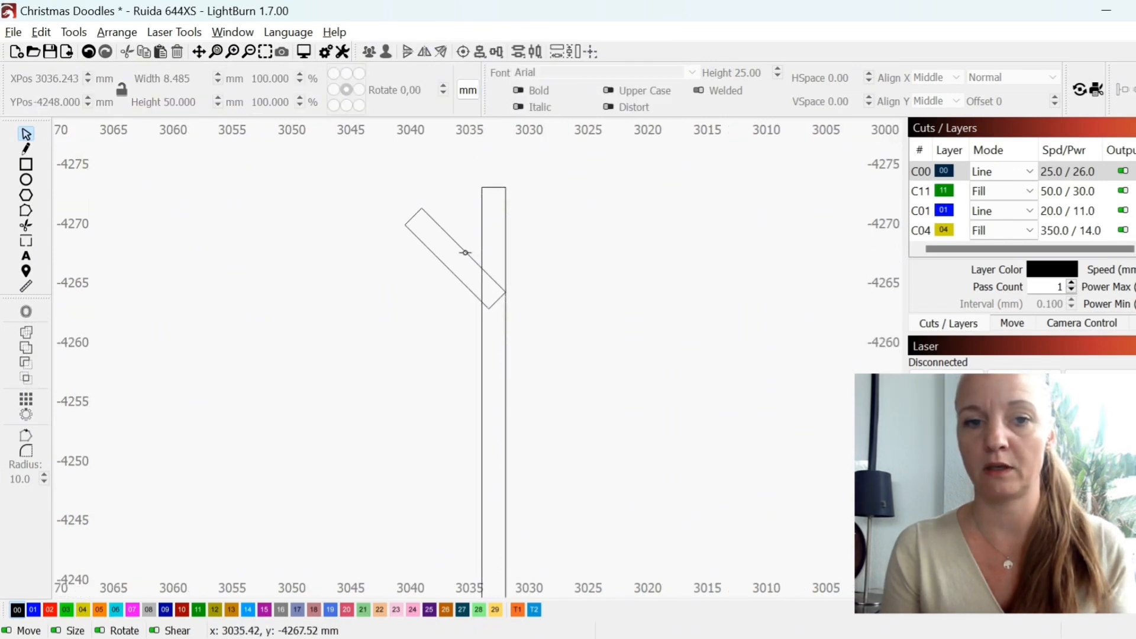
Duplicate the angled side branch and mirror the copy horizontally.
left_click(466, 253)
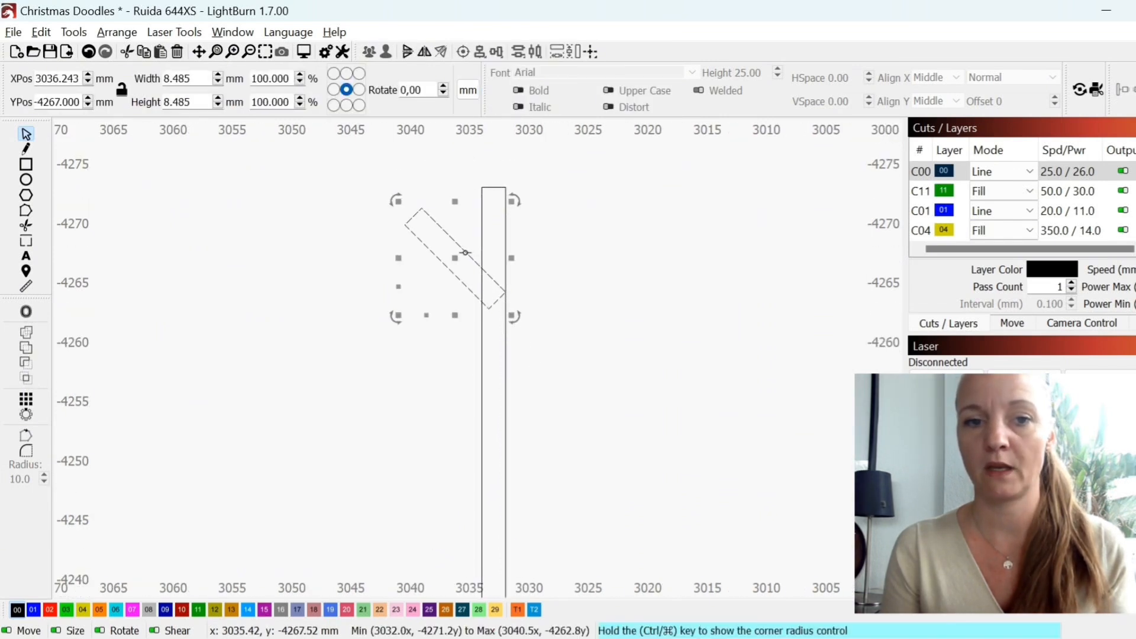
right_click(466, 253)
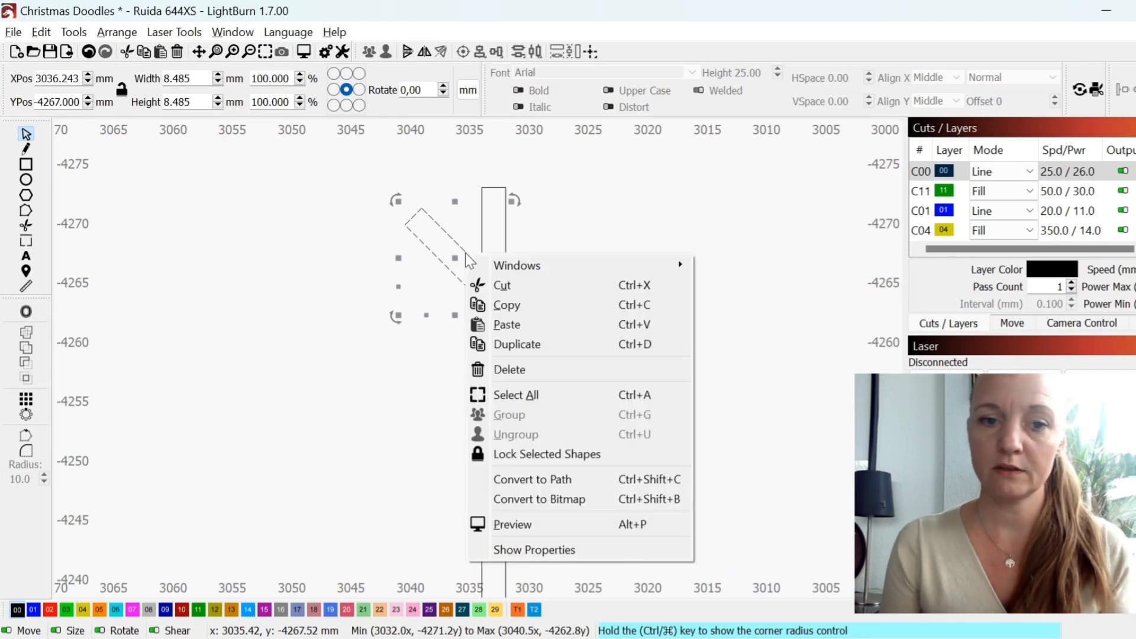
left_click(527, 345)
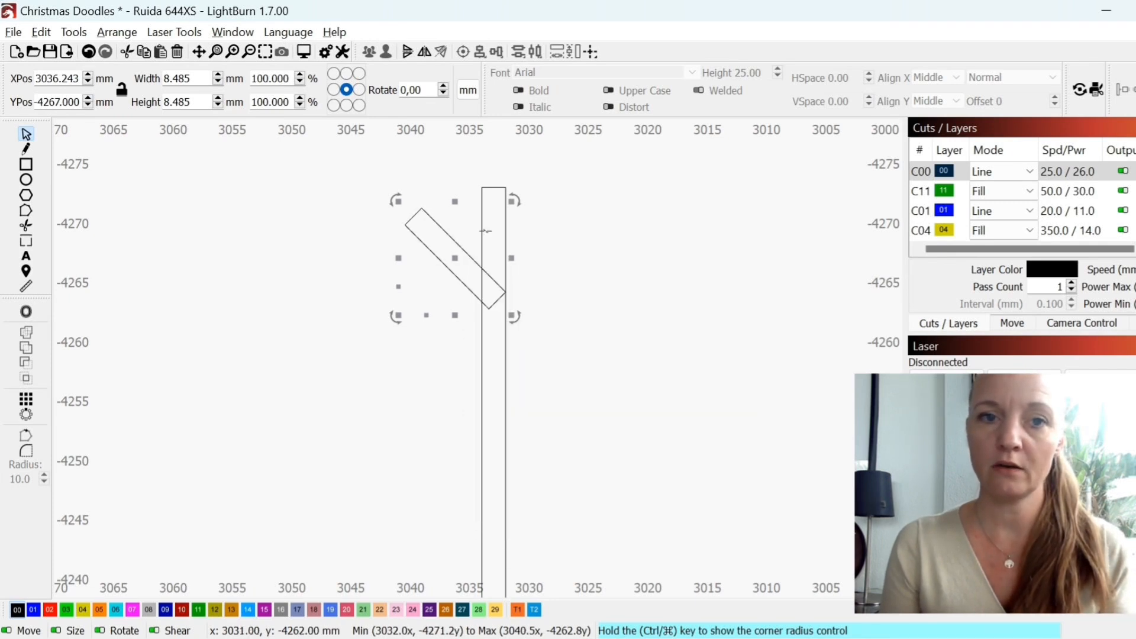
left_click(425, 52)
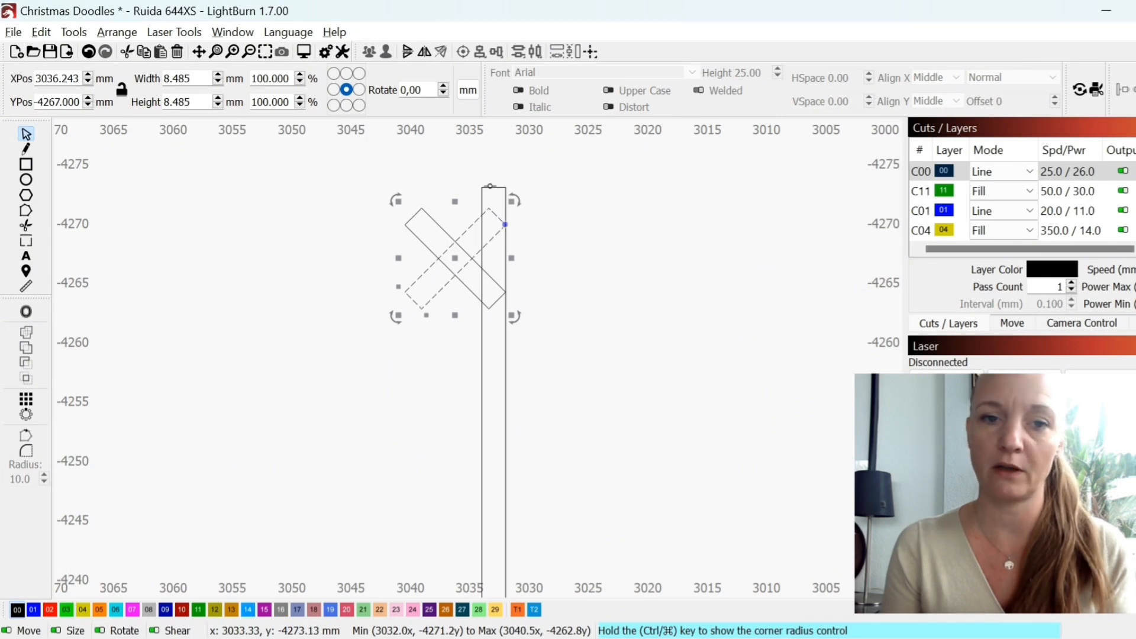
Align the mirrored branch's left edge with the tall bar's left edge so it angles out on the opposite side.
left_click(490, 187, "shift")
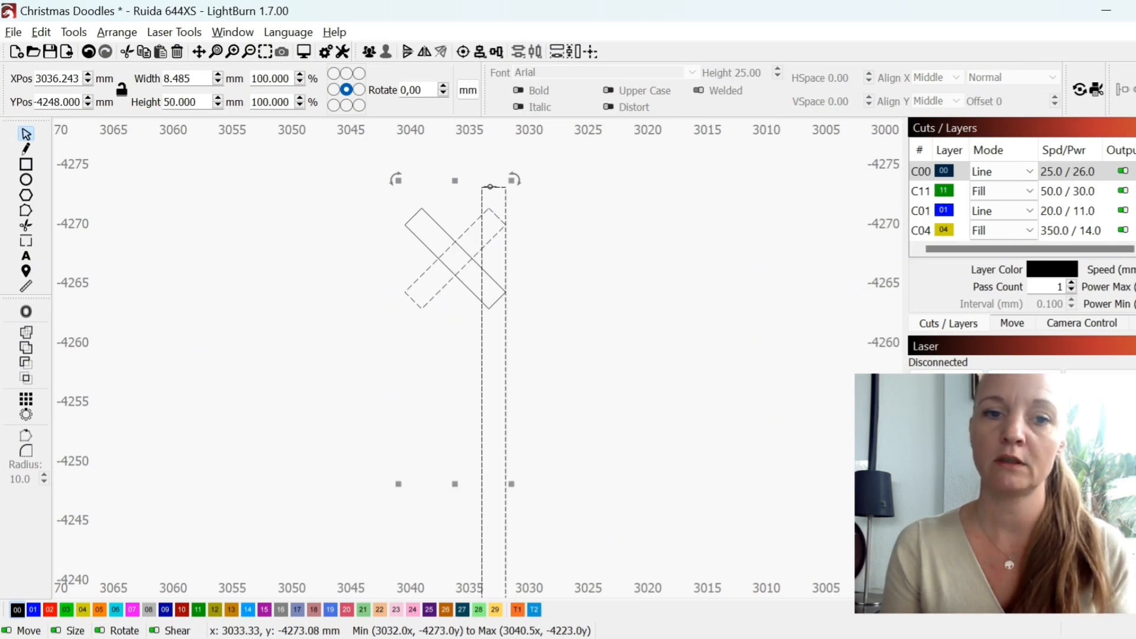
left_click(479, 54)
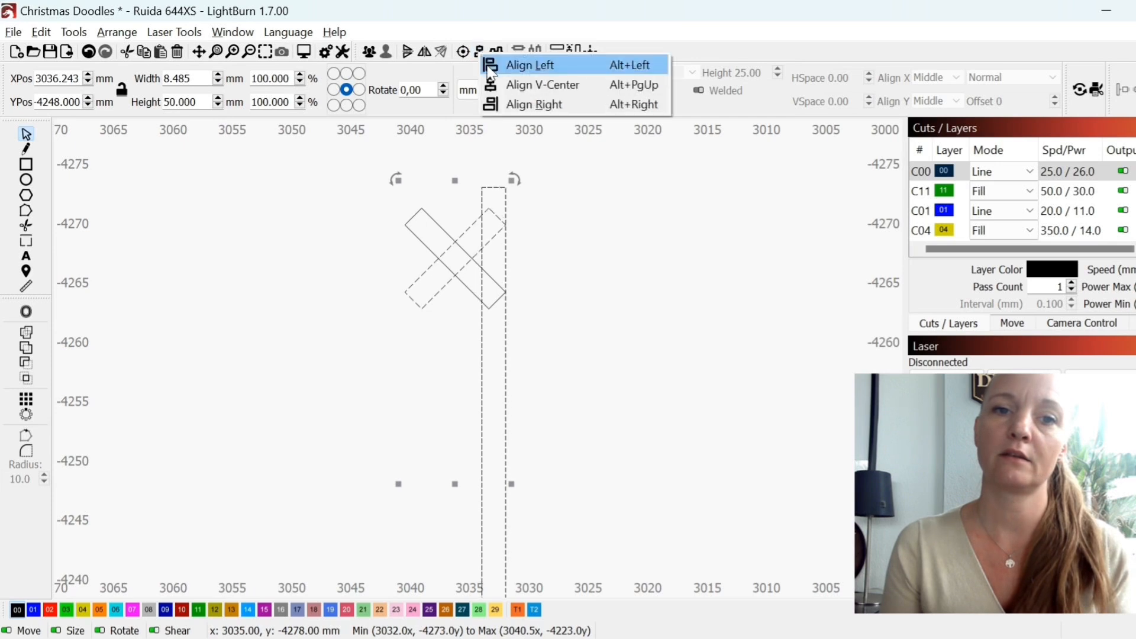
left_click(530, 64)
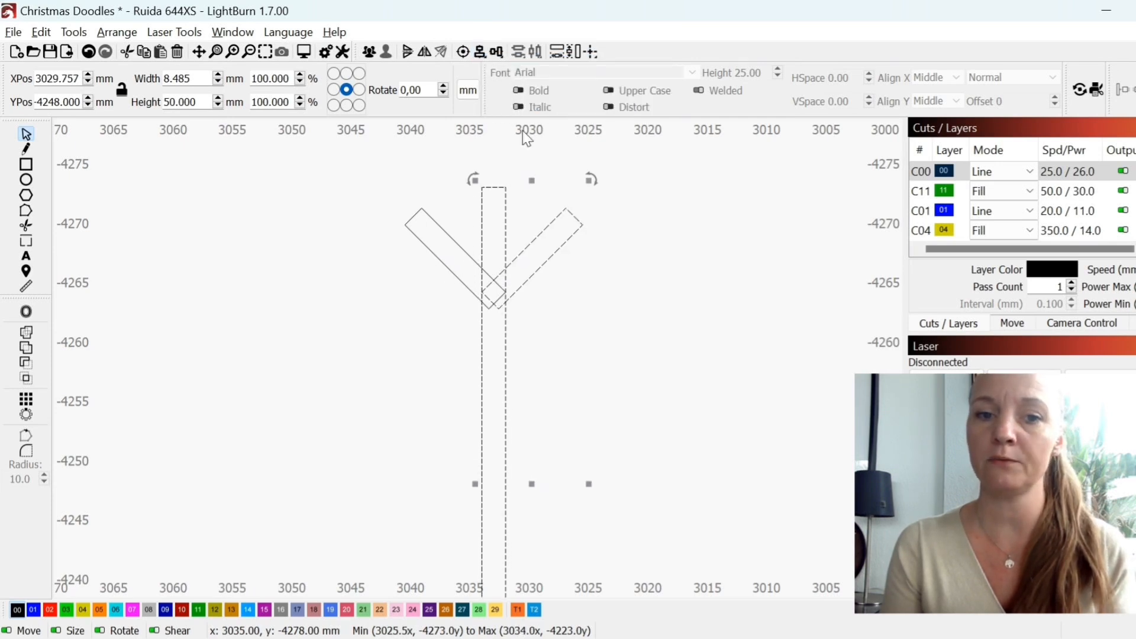
left_click(651, 362)
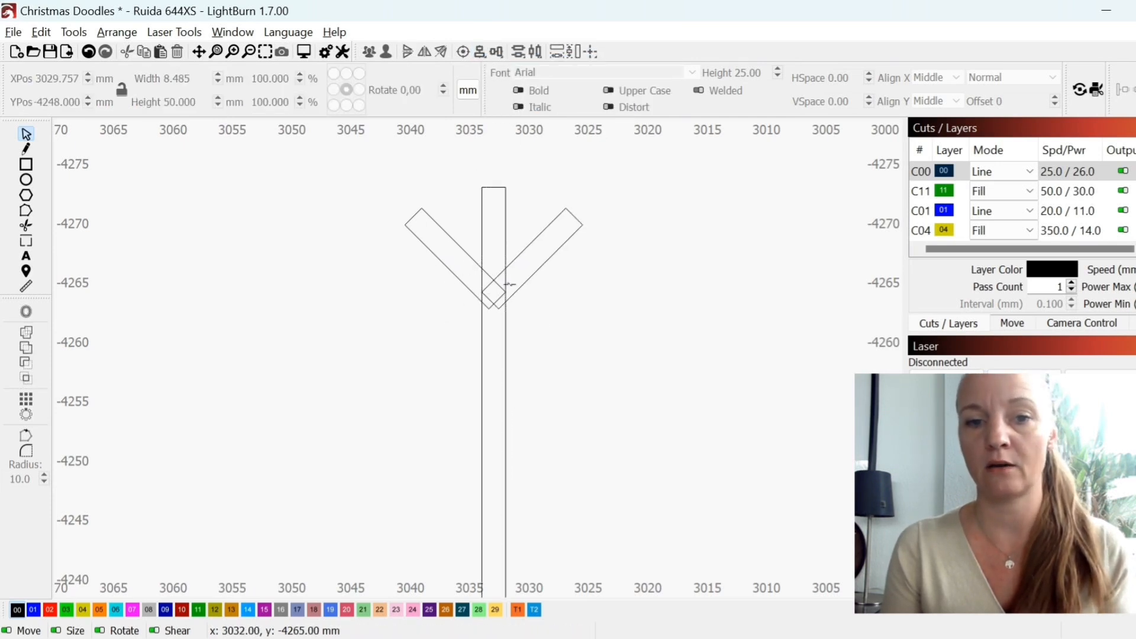
Duplicate the bar together with its two branches and move the copy 30 mm to the right of the original.
scroll(482, 298, "down", 3)
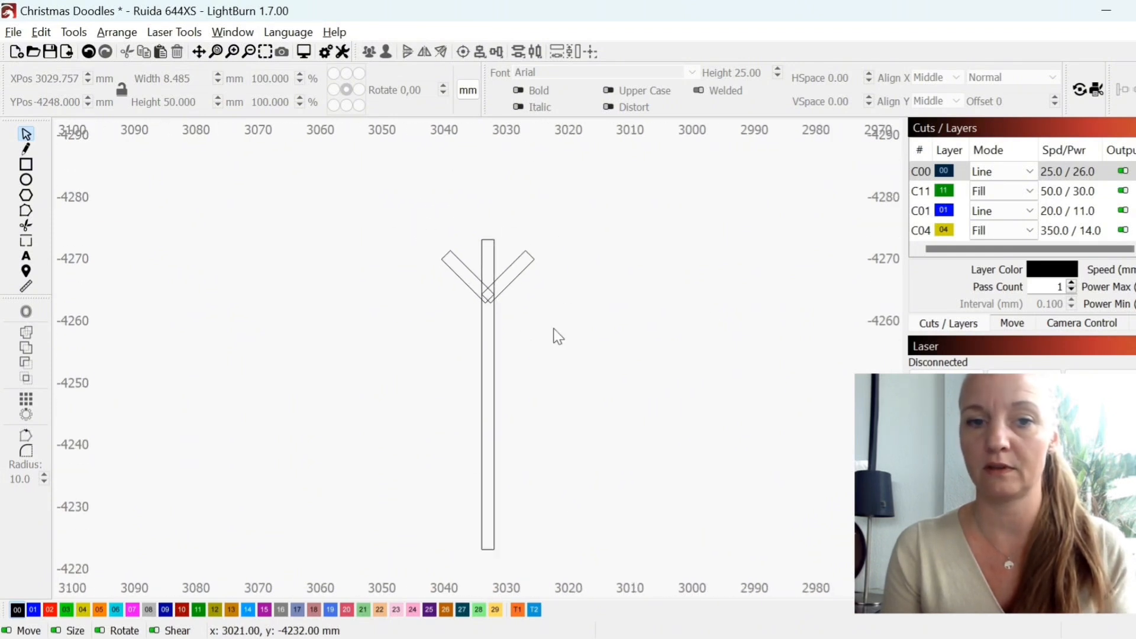
scroll(392, 204, "down", 2)
mouse_move(388, 196)
left_mouse_down()
mouse_move(530, 467)
mouse_move(534, 504)
left_mouse_up()
right_click(485, 371)
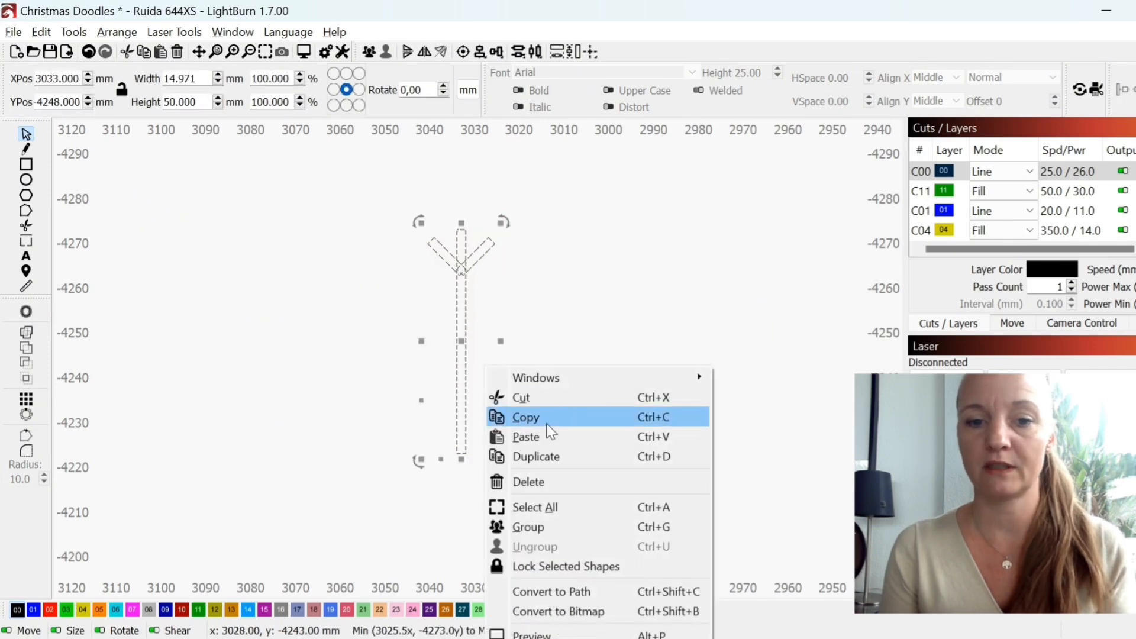
left_click(533, 458)
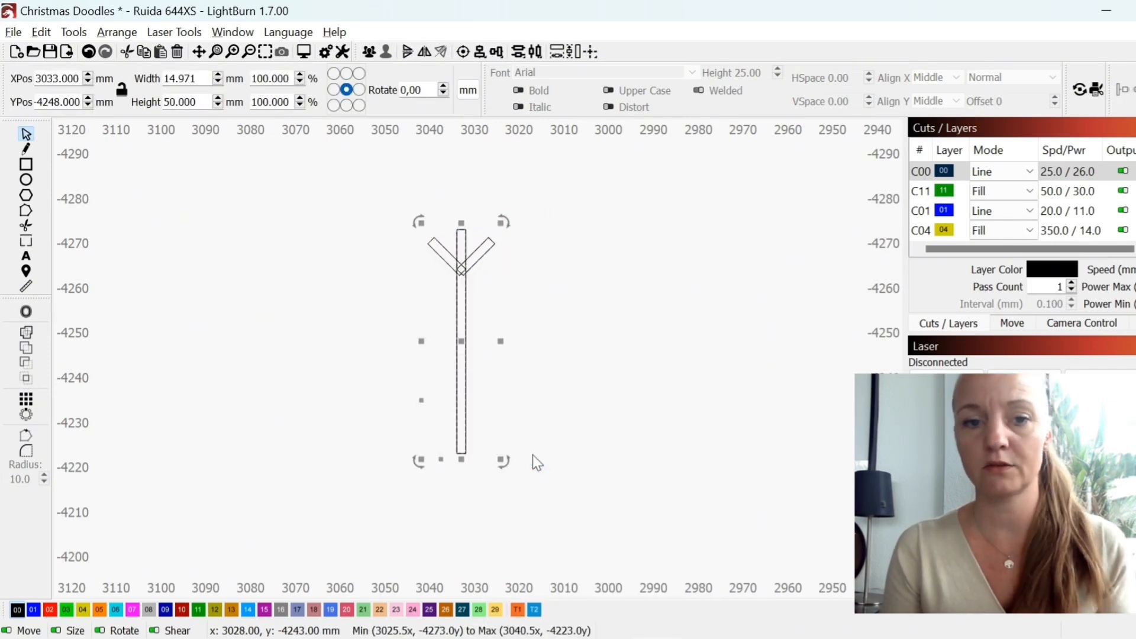
key("Right")
key("Right")
key("Right")
key("Right")
key("Right")
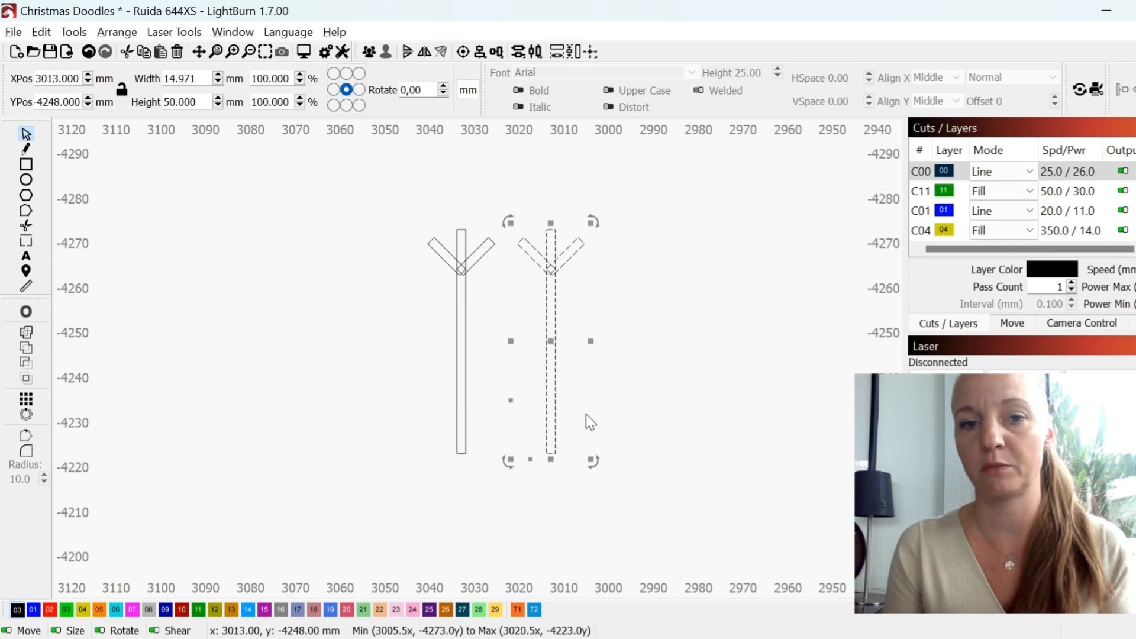
key("Right")
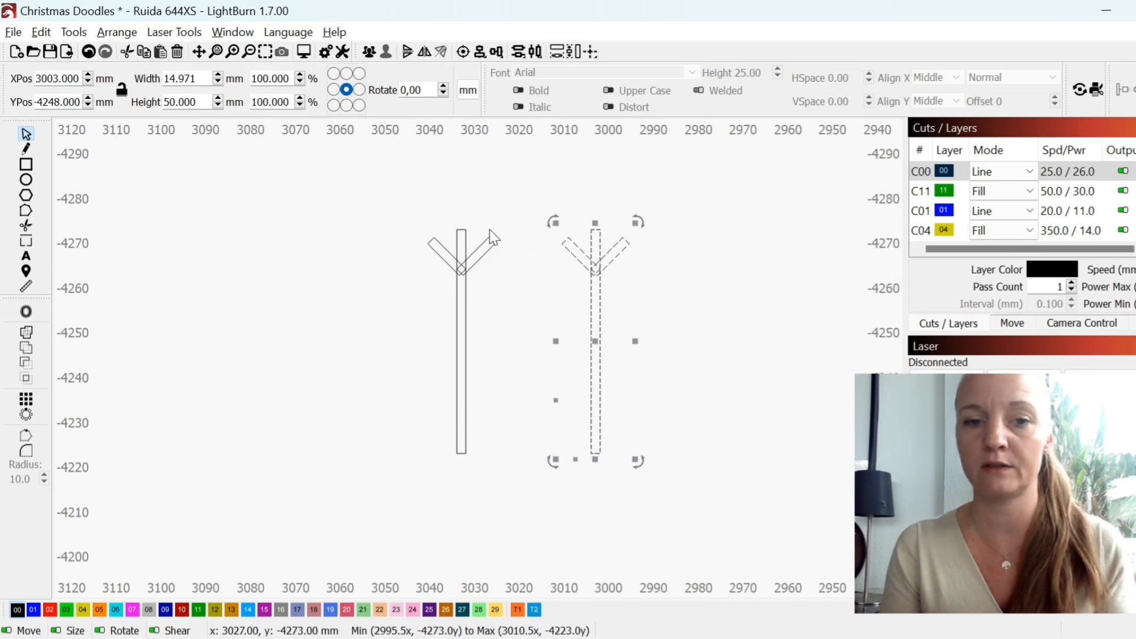
Move the copied bar and branches farther from the original, to an X position of 2978 mm.
scroll(492, 232, "up", 2)
scroll(380, 193, "down", 2)
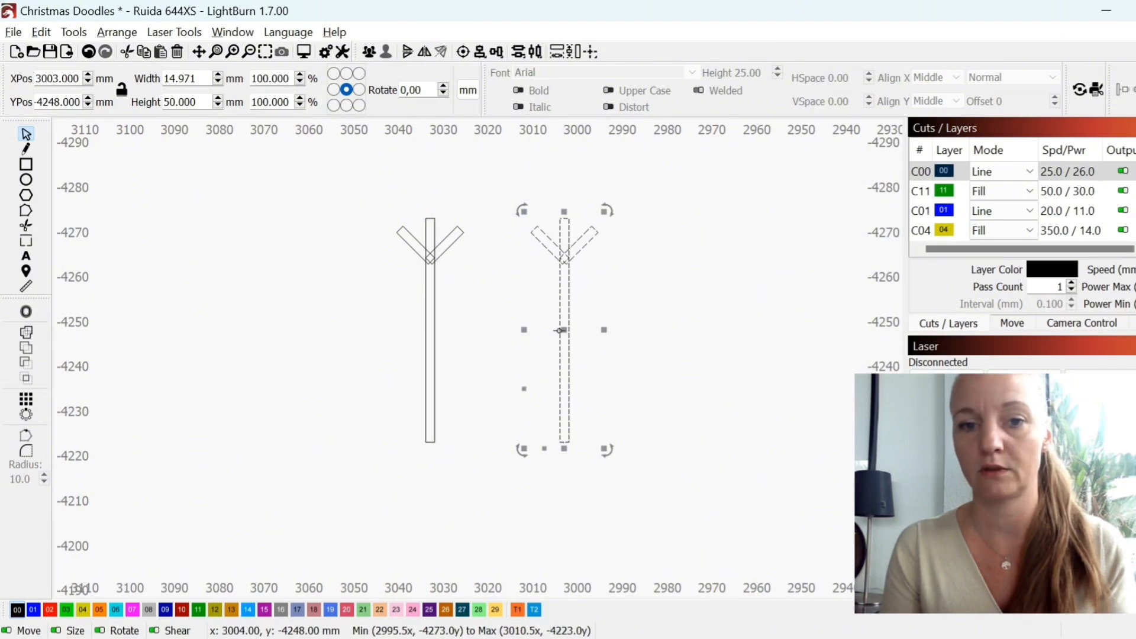
key("Right")
key("Right")
key("Right")
key("Right")
key("Right")
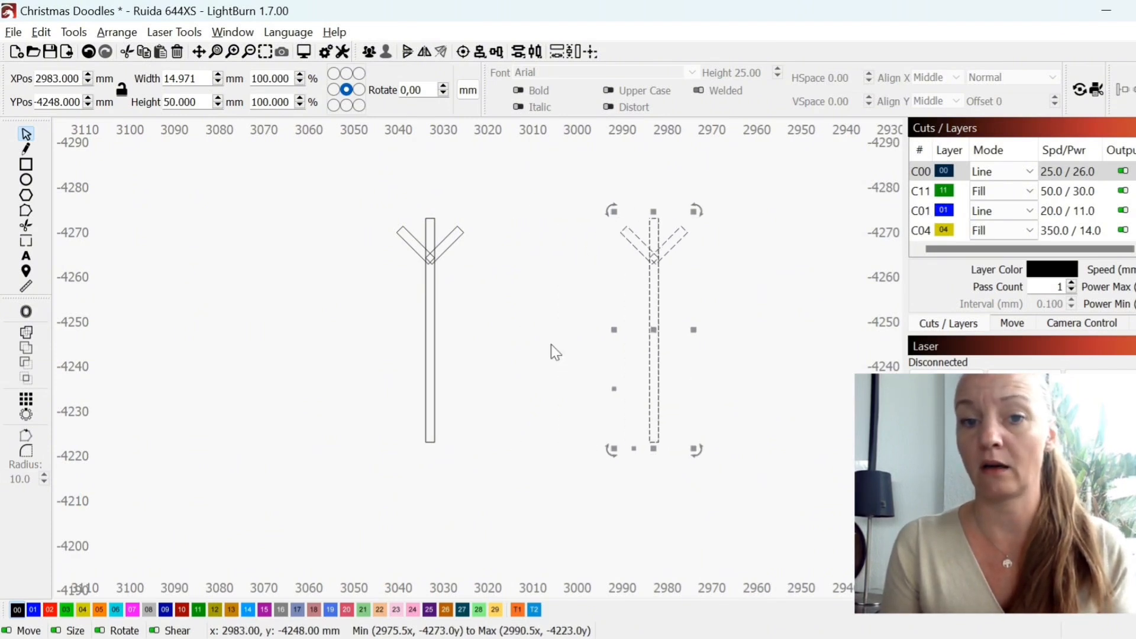
left_click_drag(720, 349, 513, 337)
scroll(436, 317, "up", 4)
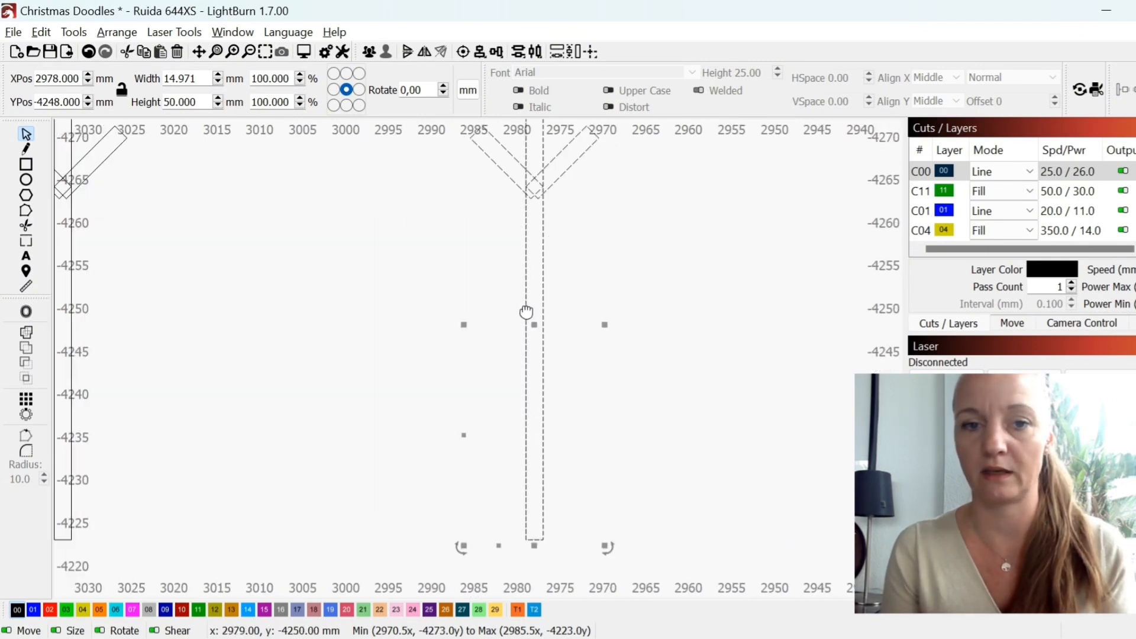
scroll(526, 315, "down", 1)
left_click(623, 163)
Duplicate the copied bar's two branches and move the duplicates 6 mm down the bar as a second branch pair.
left_click_drag(533, 250, 533, 345)
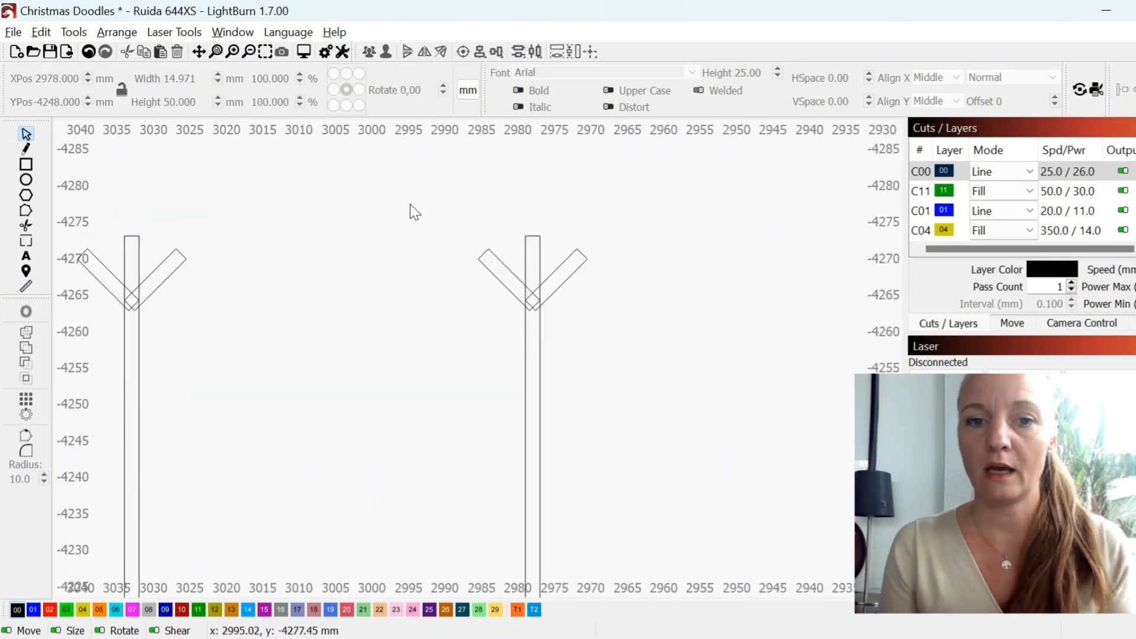
left_click_drag(410, 204, 667, 343)
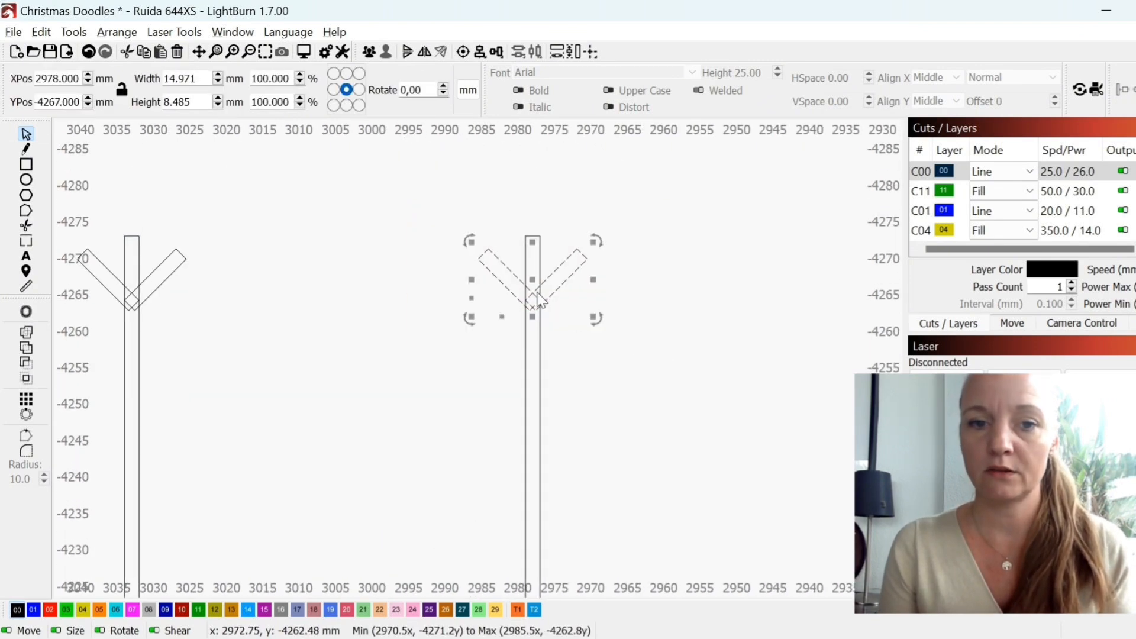
right_click(563, 342)
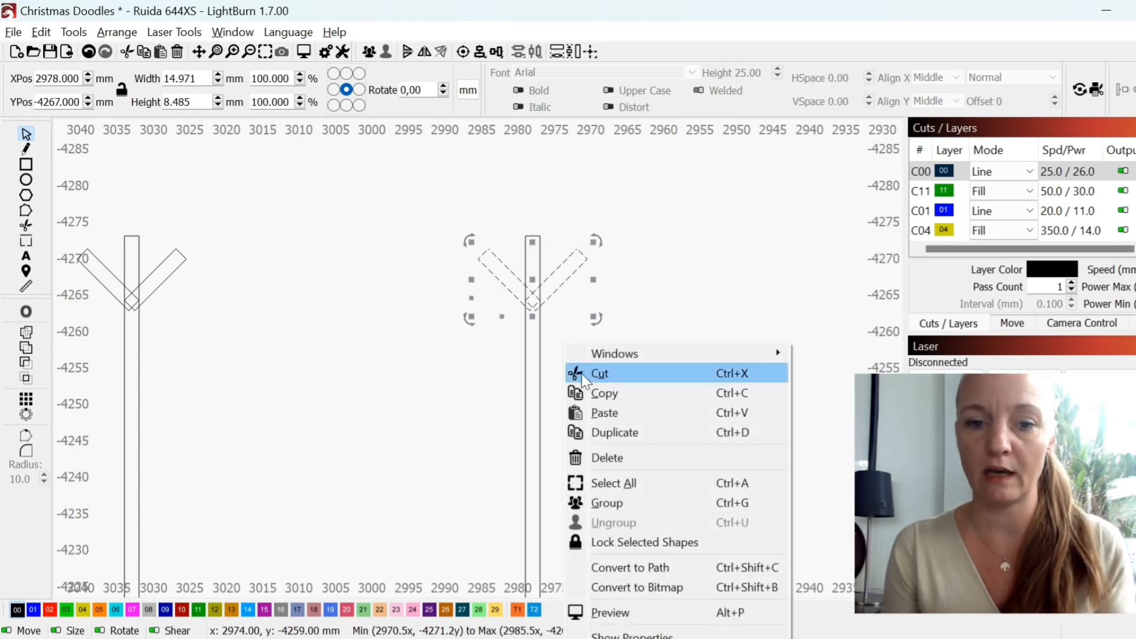
left_click(610, 432)
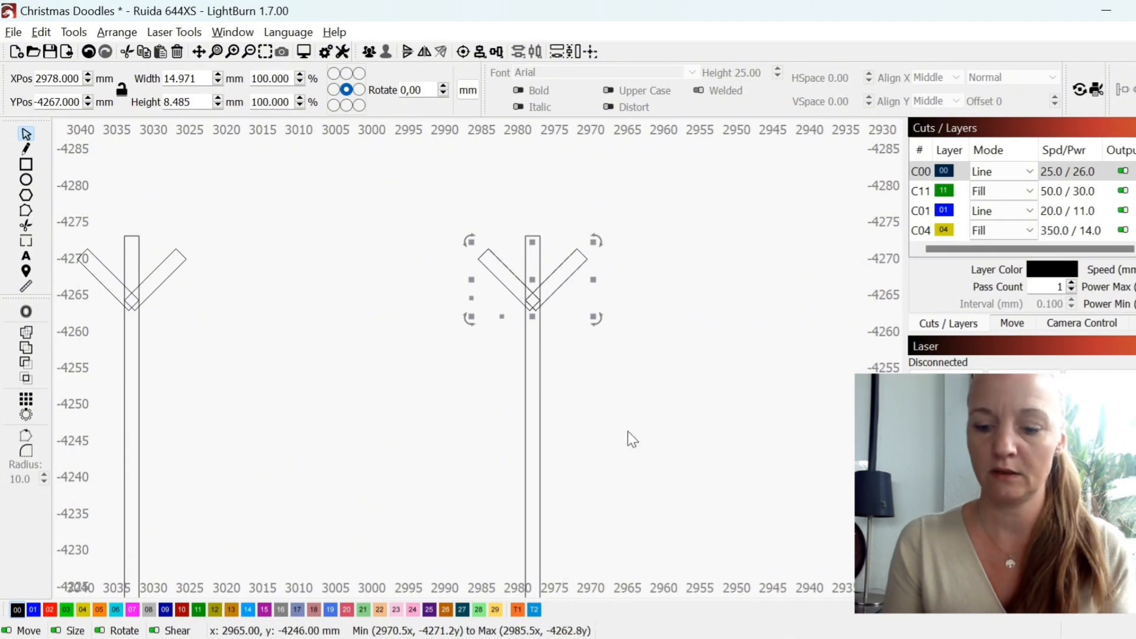
key("Down")
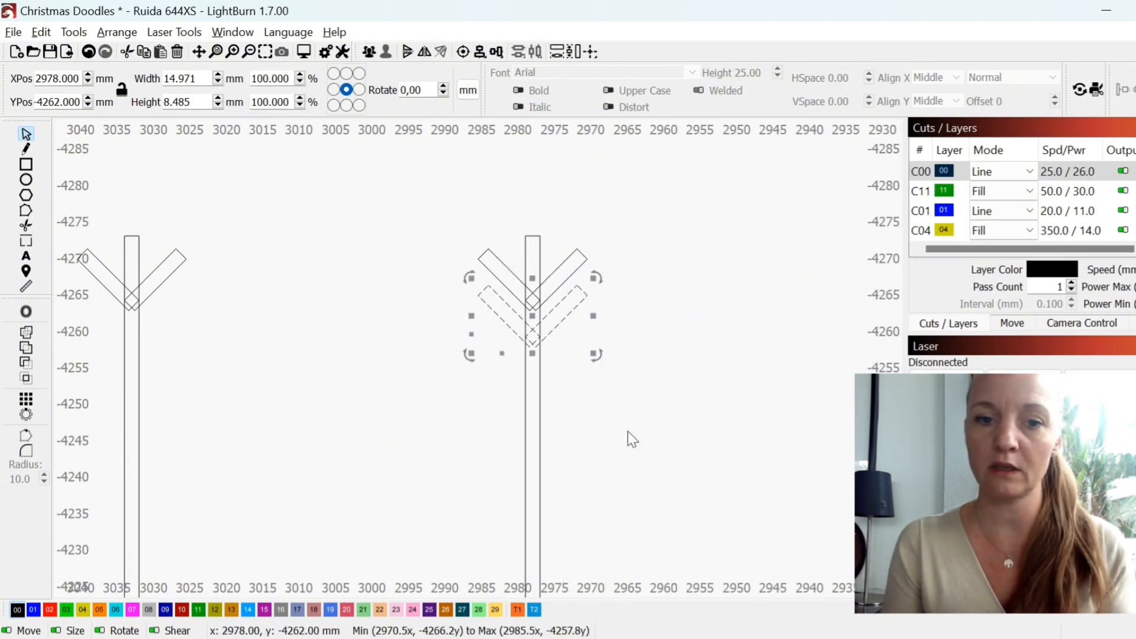
key("Down")
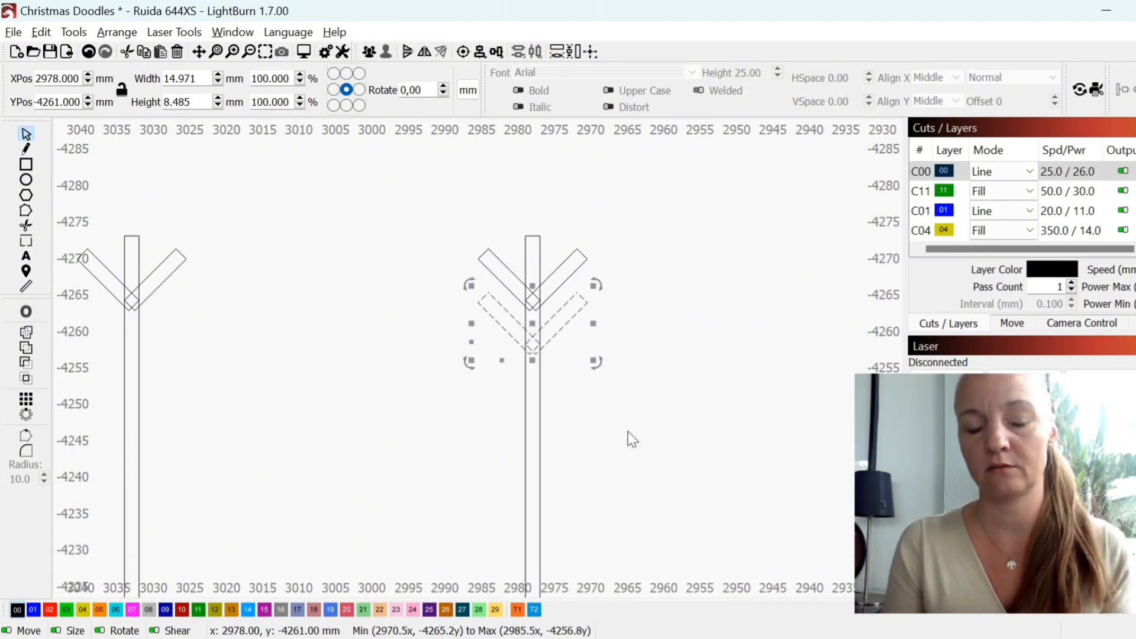
scroll(538, 254, "down", 3)
left_click(652, 401)
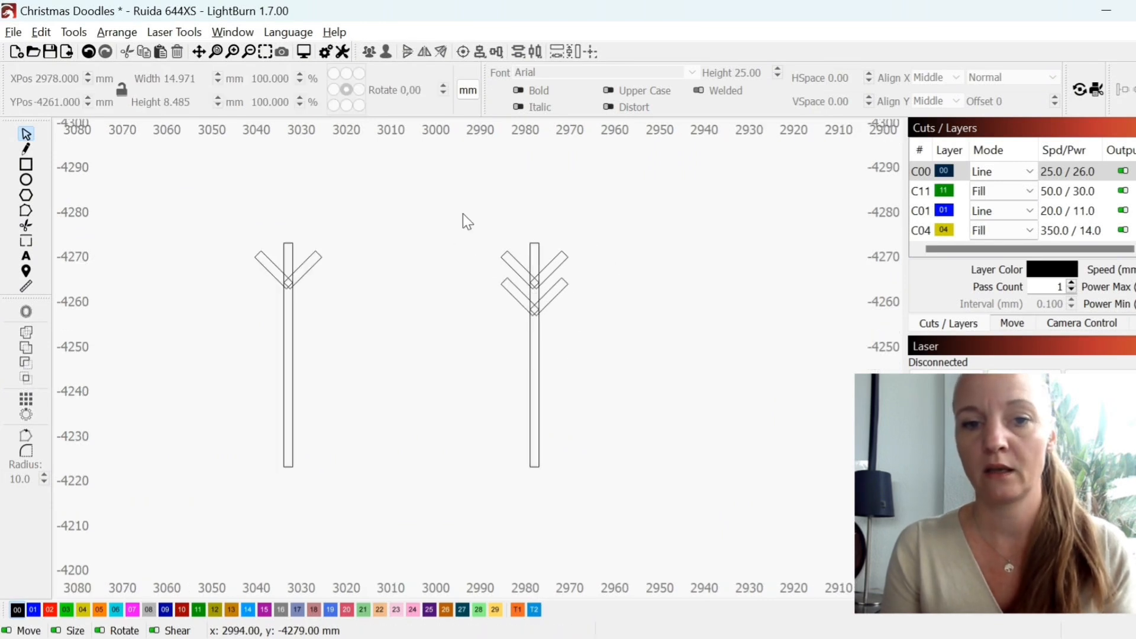
Duplicate the bar with its four branches and mirror the duplicate vertically in place, giving both ends of the bar branches.
left_click_drag(463, 214, 621, 500)
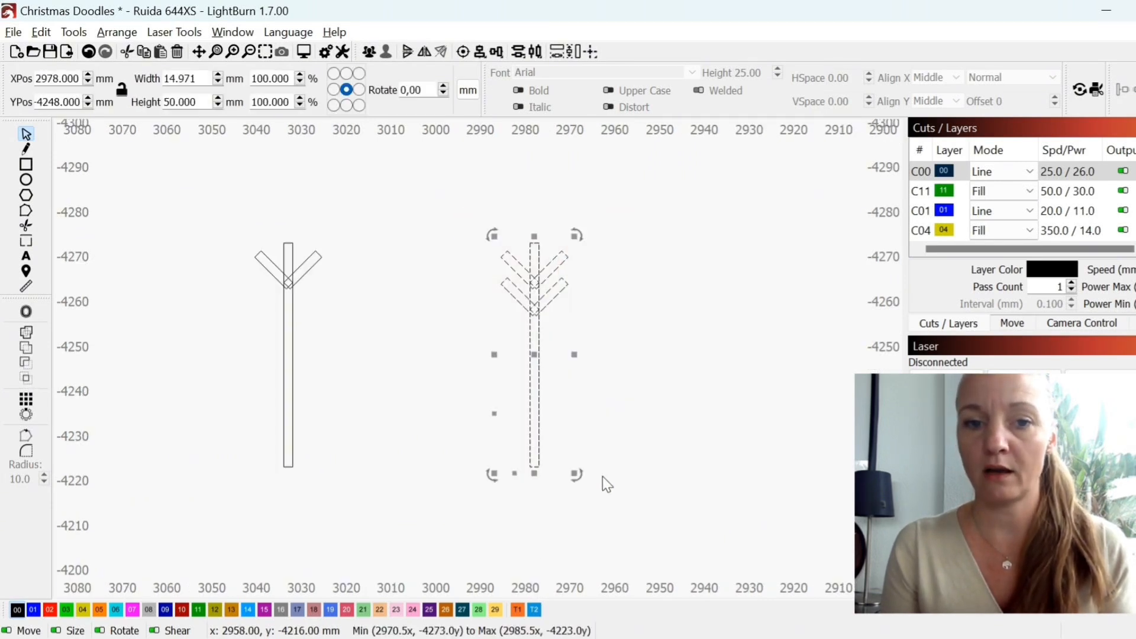
right_click(558, 411)
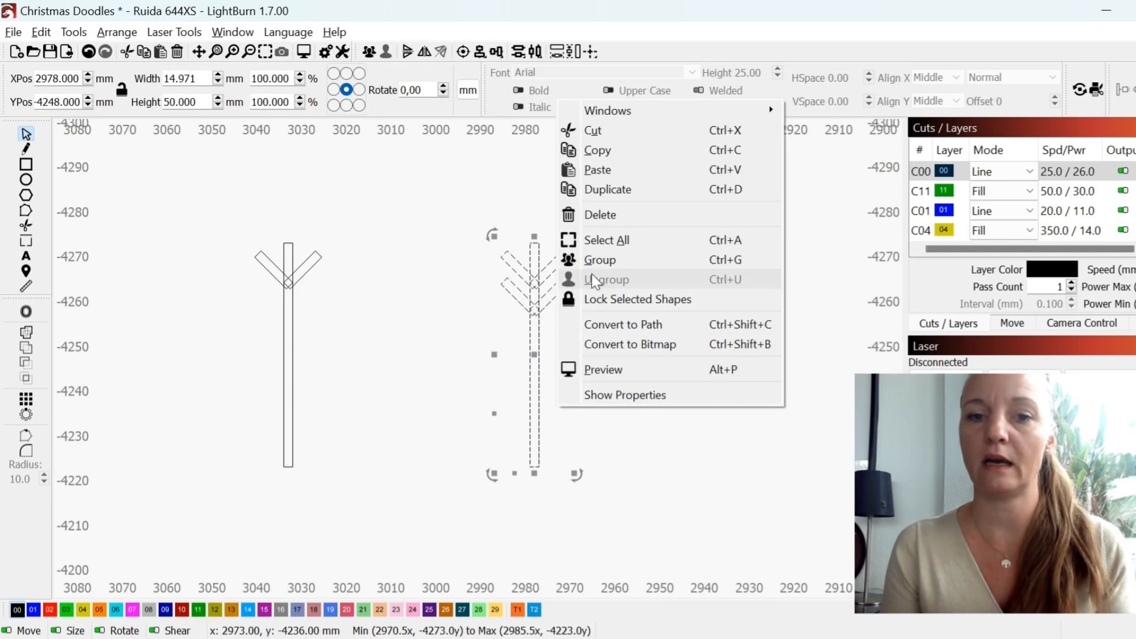
left_click(616, 189)
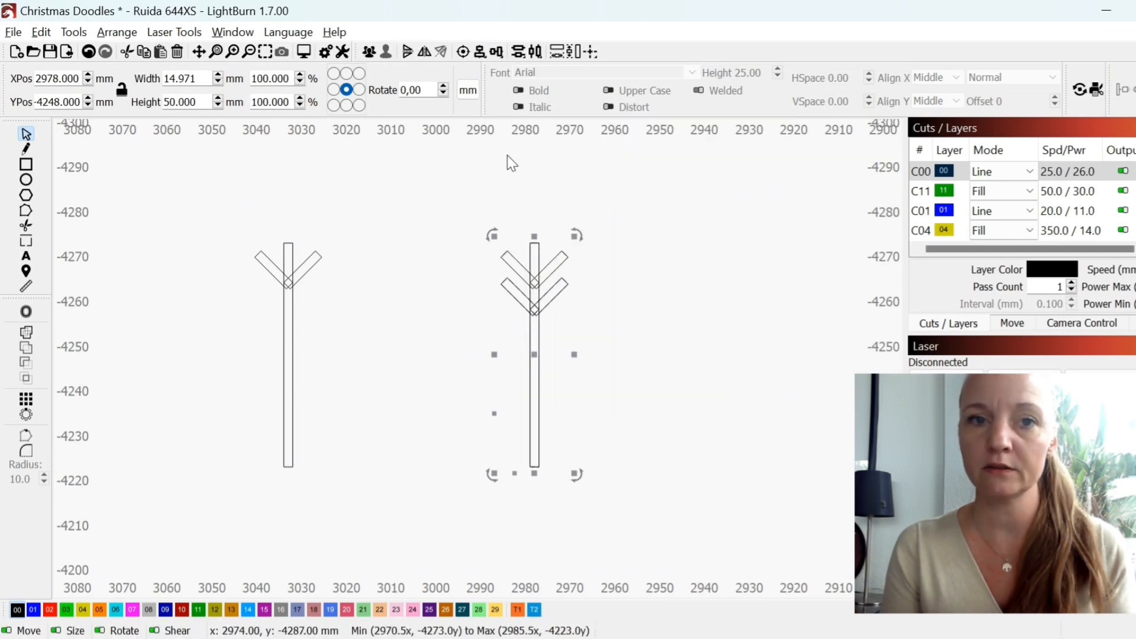
left_click(407, 53)
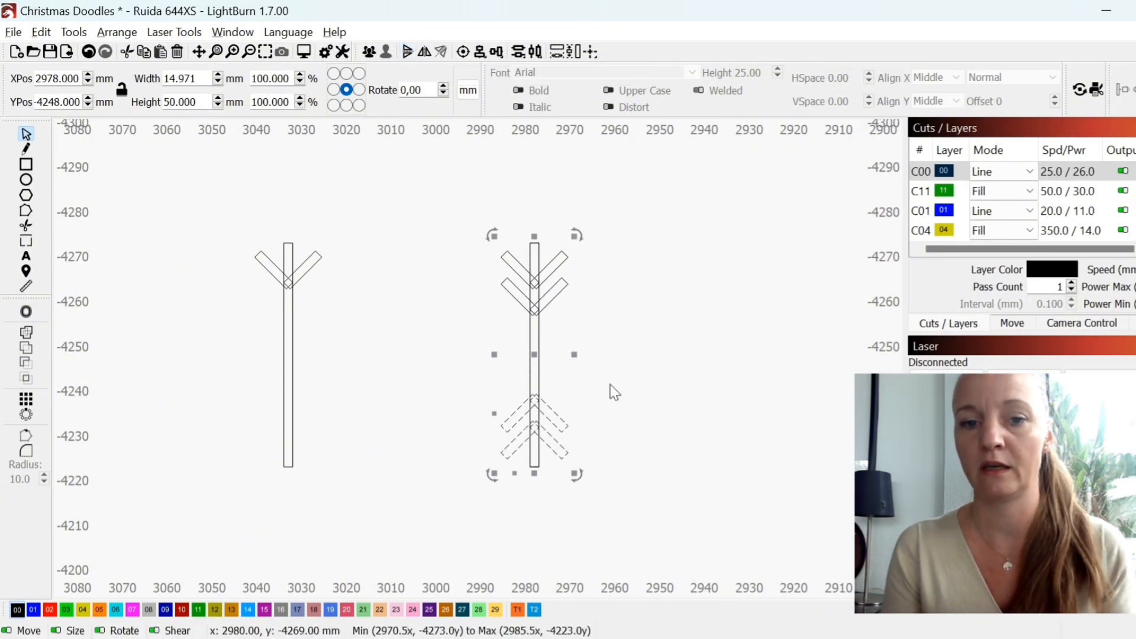
scroll(535, 391, "up", 2)
left_click(576, 364)
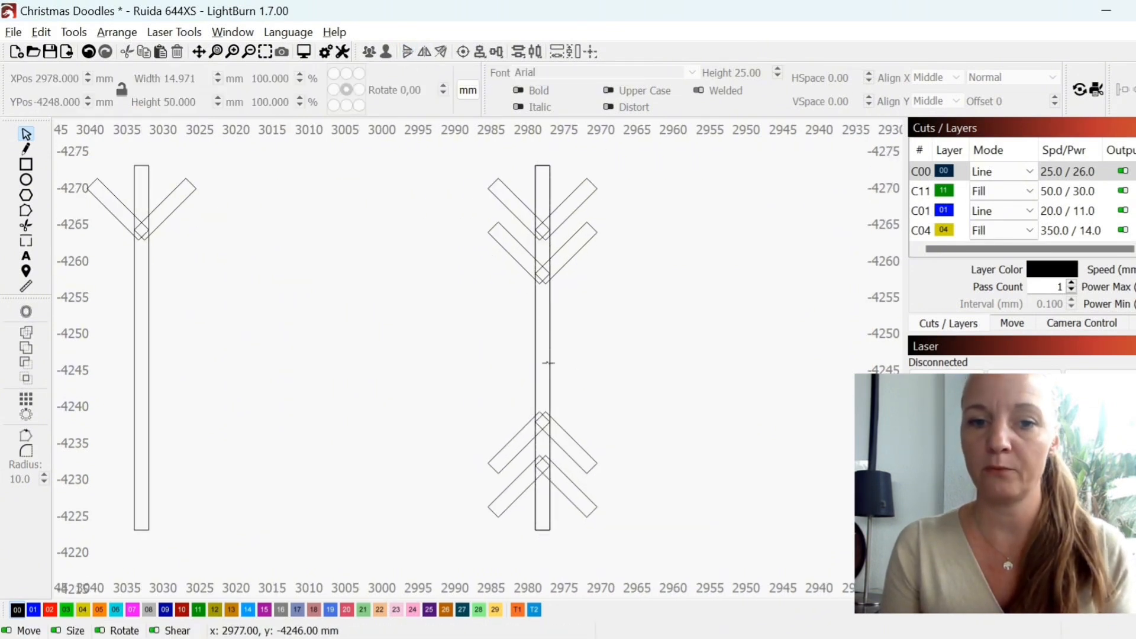
left_click(551, 362)
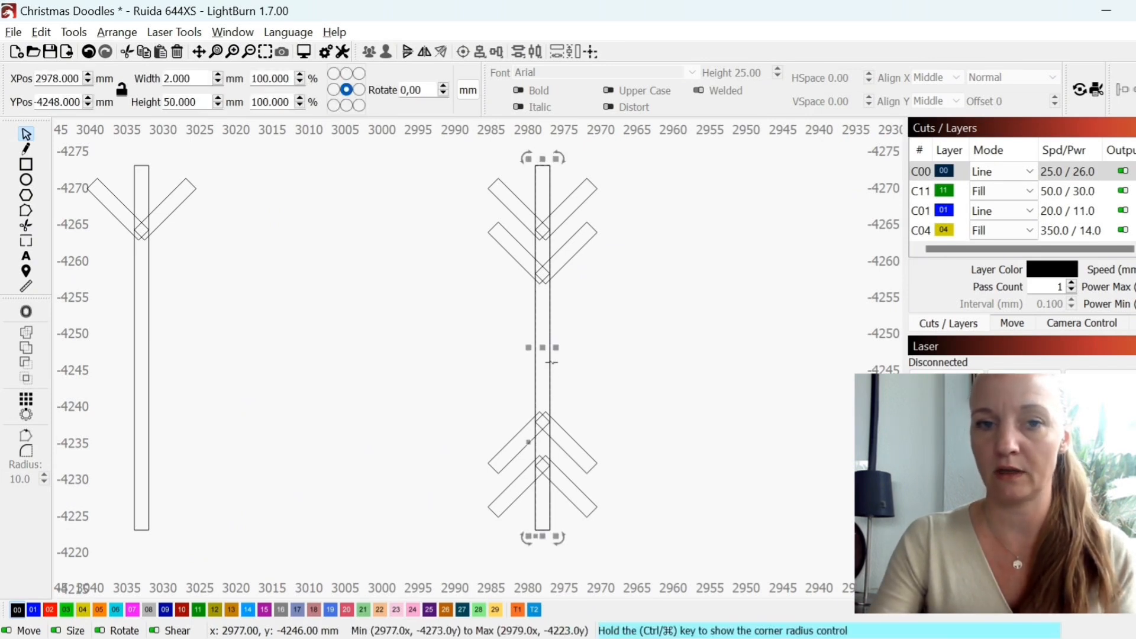
key("Escape")
Copy the bar branched at both ends and place the copy to its right, centred at about X 2924, Y -4247 mm.
scroll(546, 363, "down", 2)
scroll(546, 364, "down", 2)
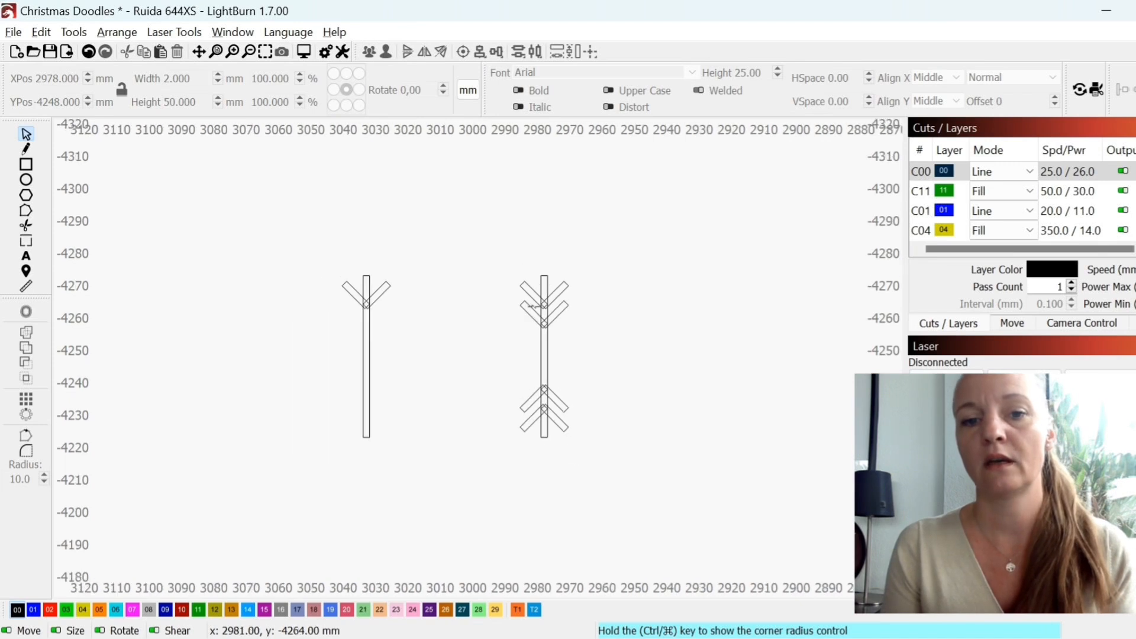
left_click_drag(483, 245, 592, 474)
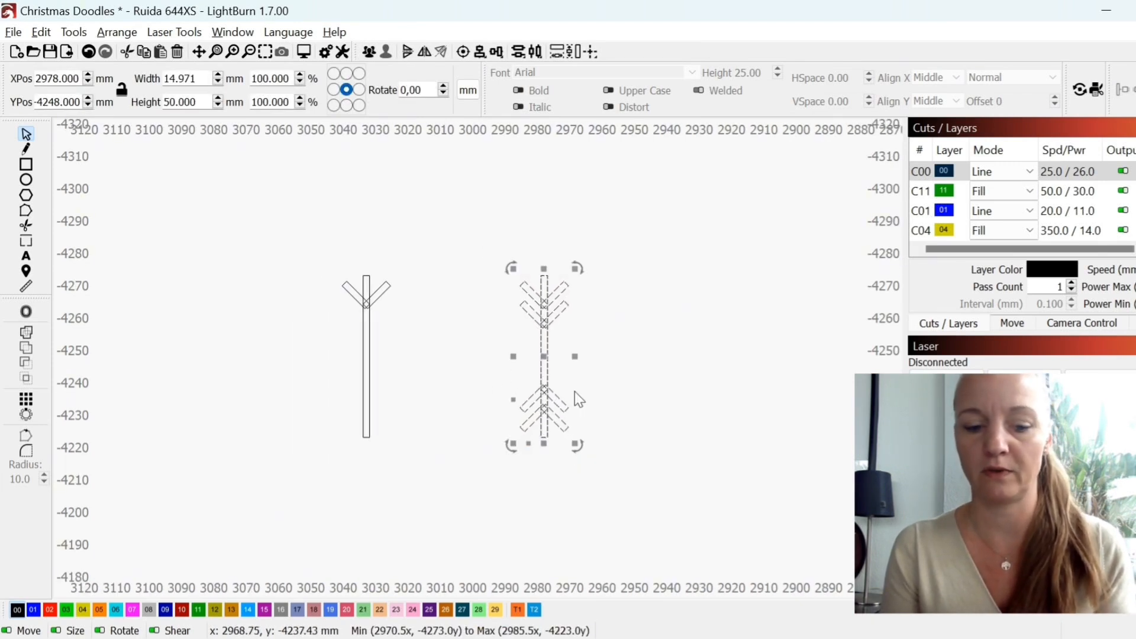
scroll(580, 398, "right", 5)
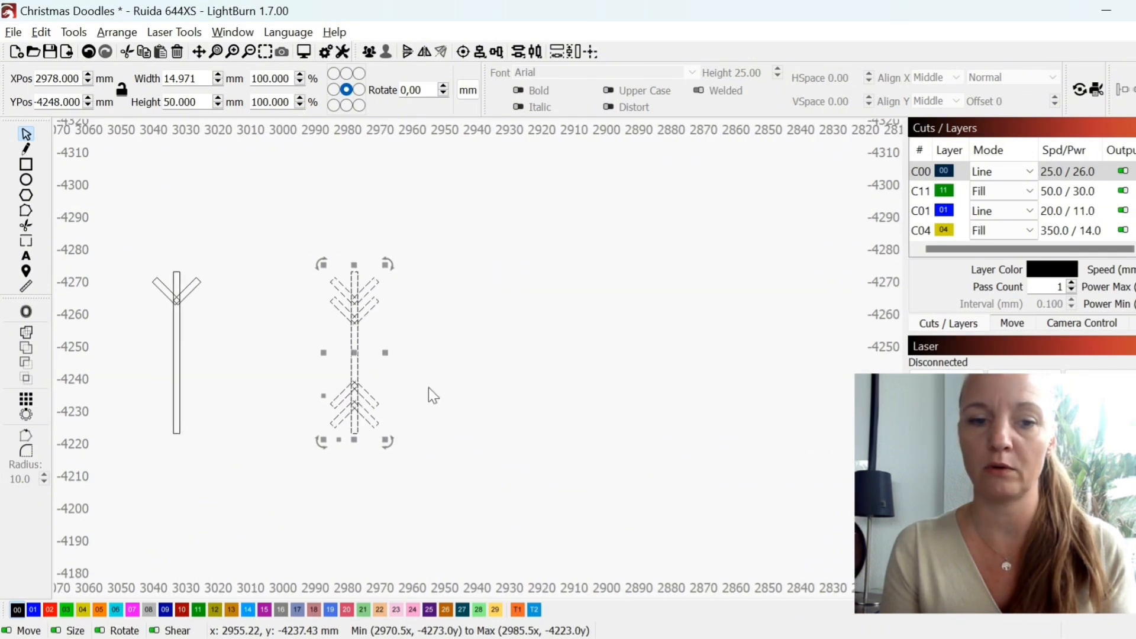
key("ctrl+v")
scroll(498, 364, "up", 2)
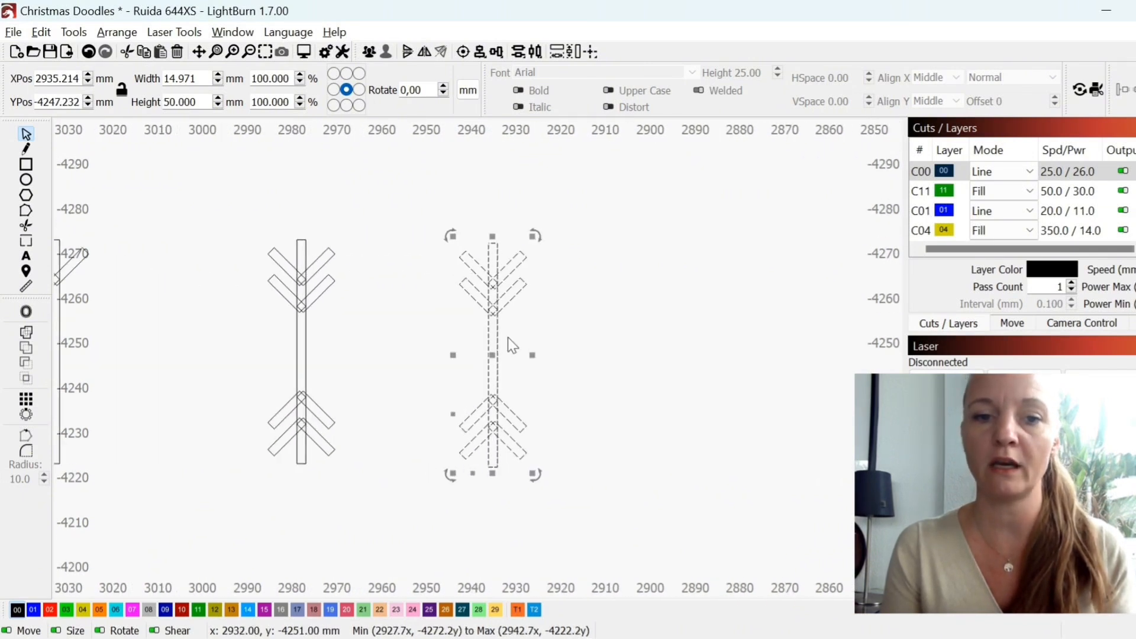
left_click_drag(502, 360, 553, 361)
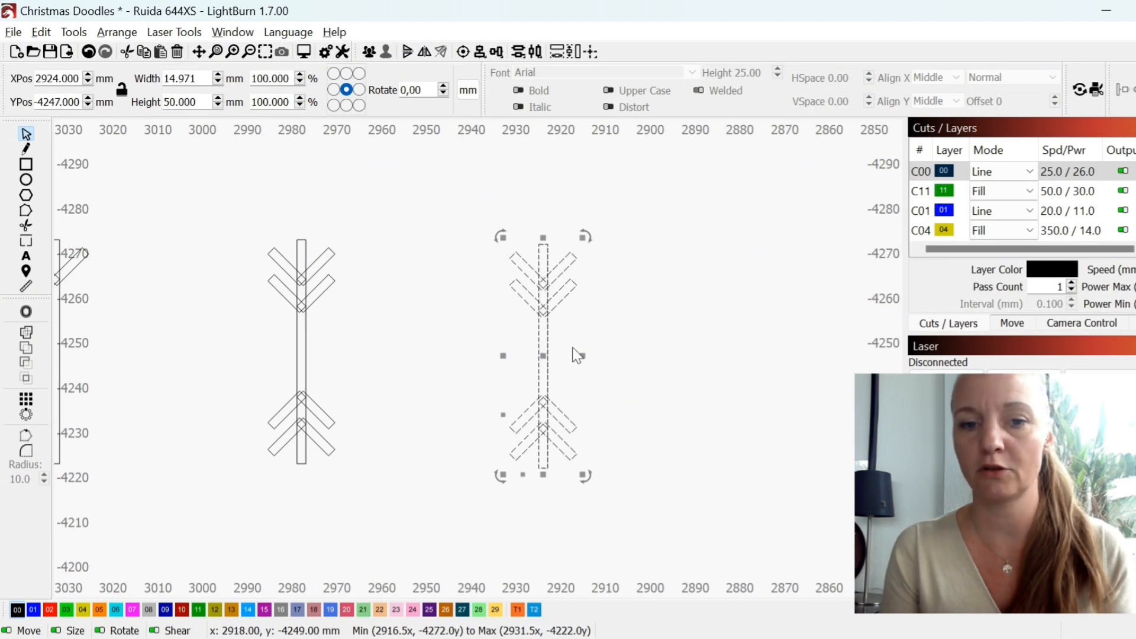
scroll(570, 347, "up", 1)
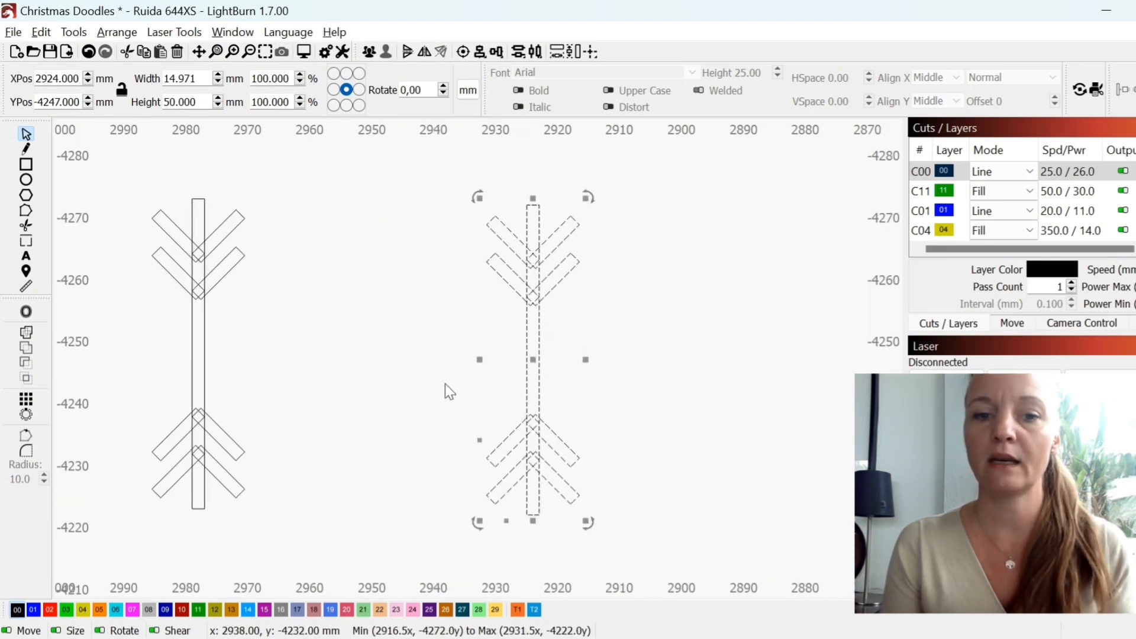
Duplicate the copied bar with branches at both ends and rotate the duplicate 60 degrees about its centre.
right_click(558, 339)
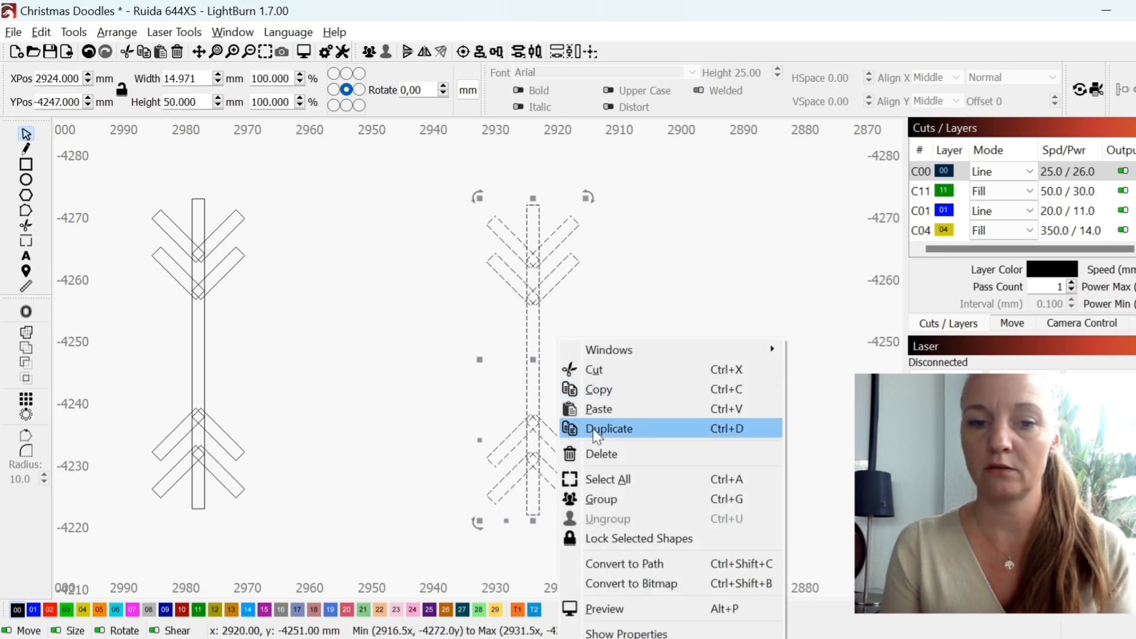
left_click(570, 428)
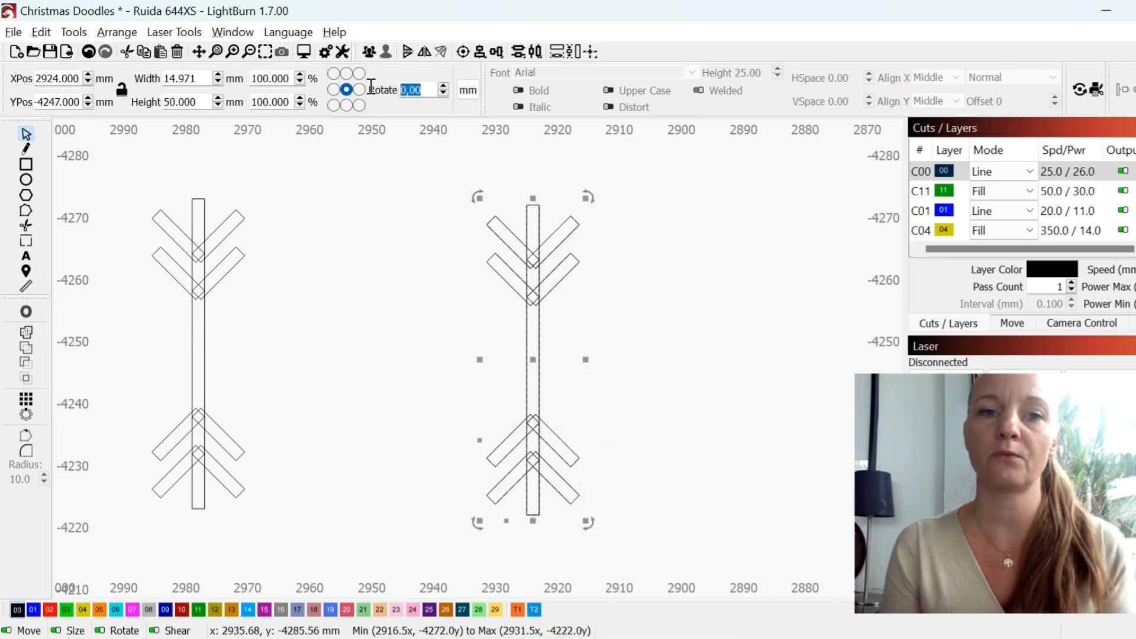
type("60")
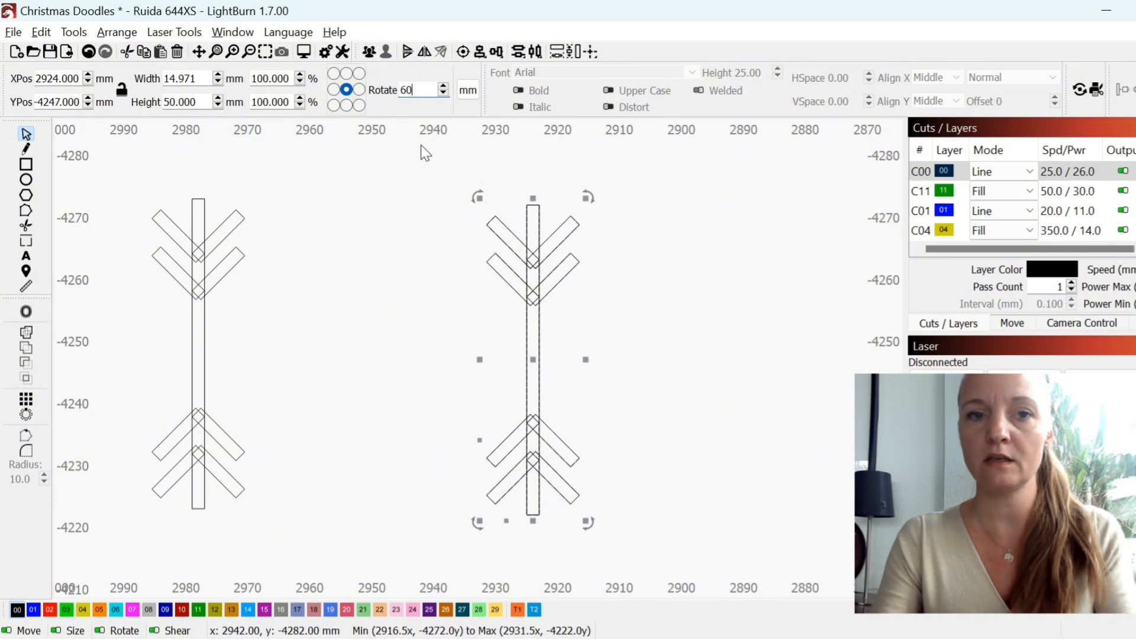
key("Return")
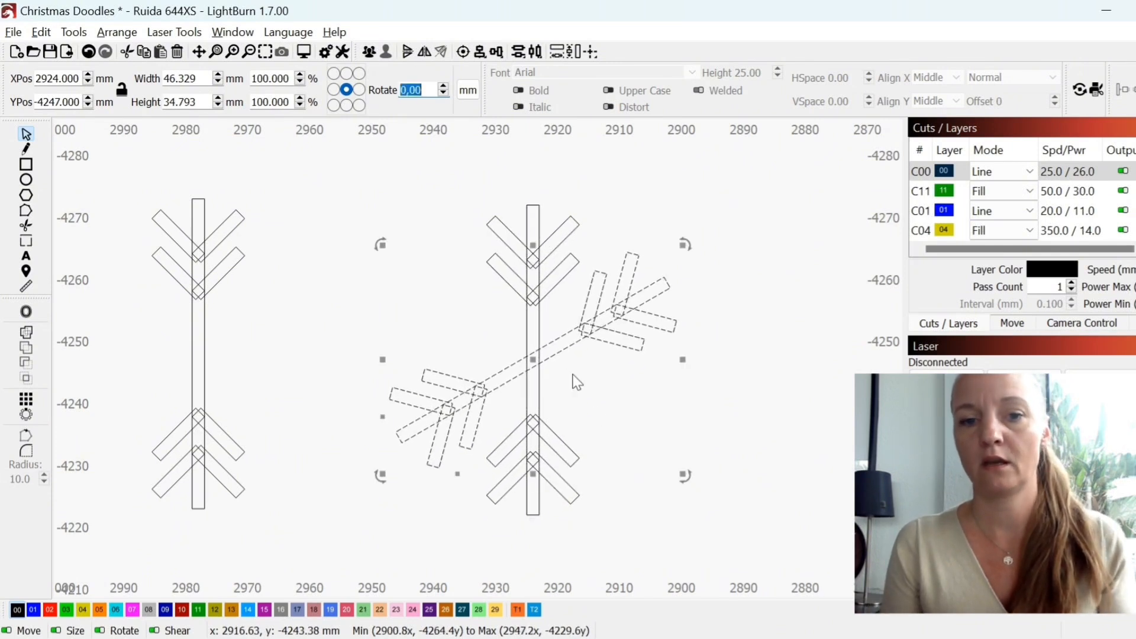
Duplicate the rotated bar with its branches and mirror the duplicate vertically in place to complete the six-armed snowflake.
right_click(544, 365)
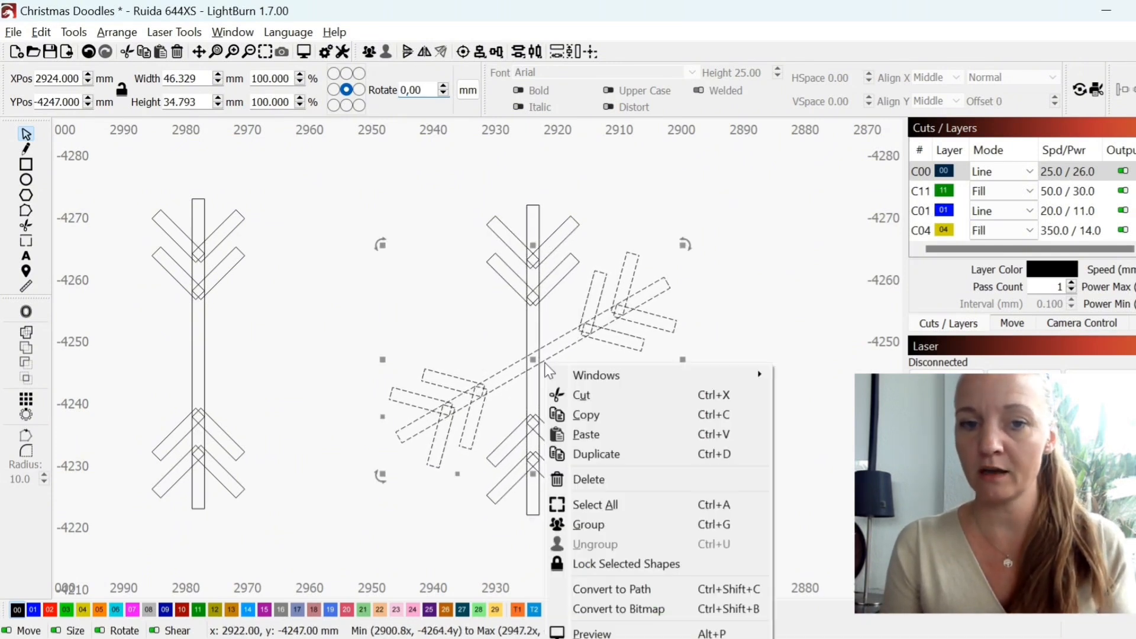
left_click(585, 455)
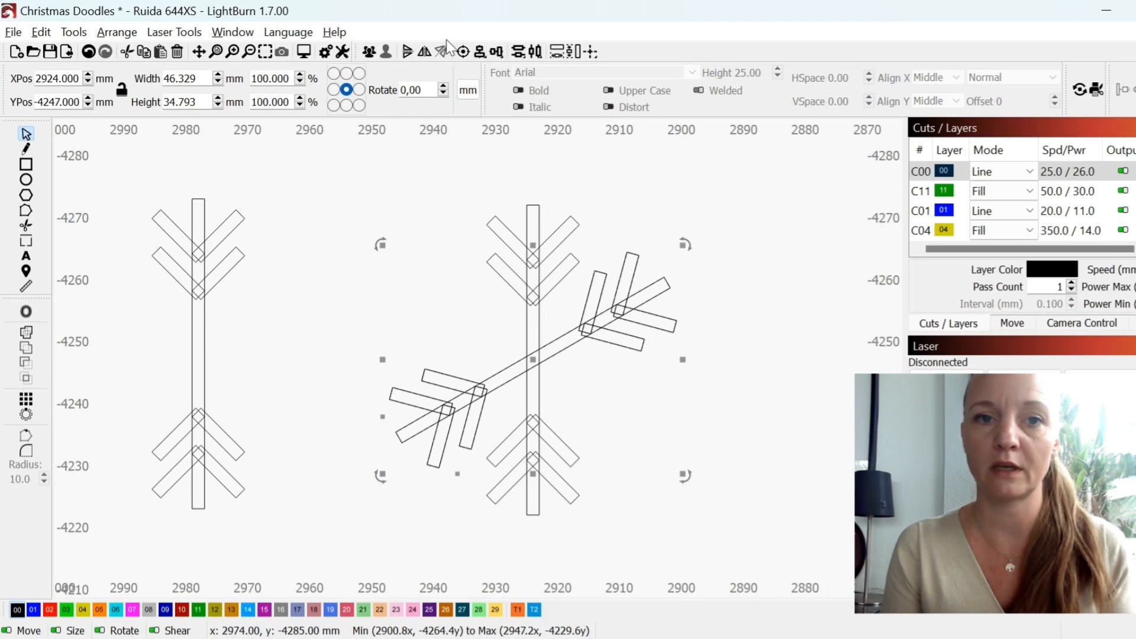
left_click(408, 53)
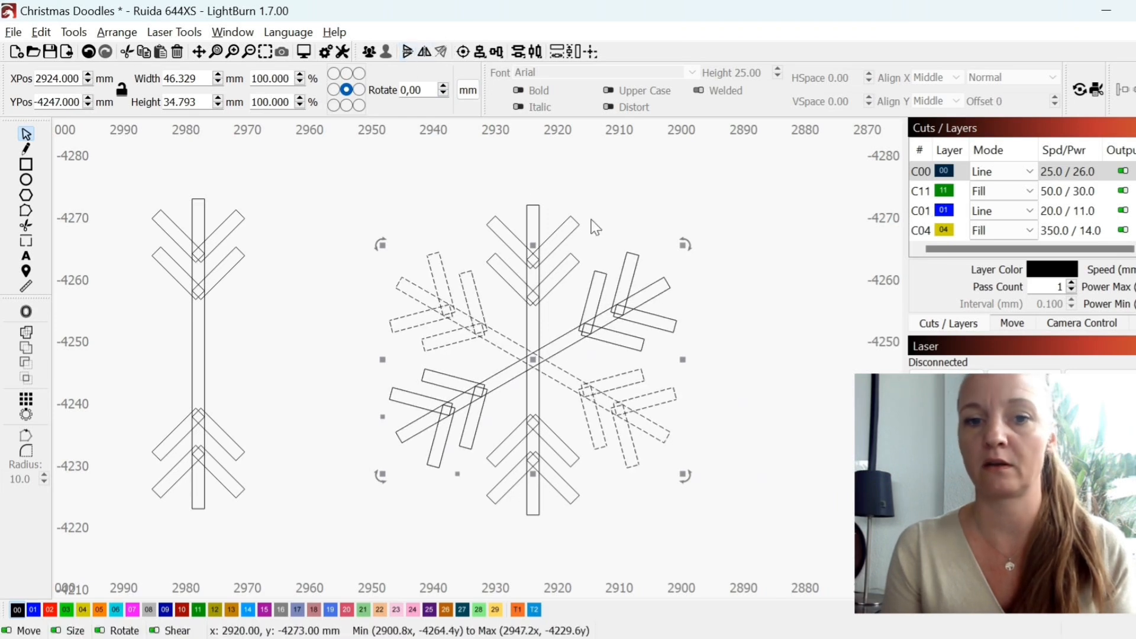
left_click(740, 340)
scroll(620, 377, "down", 3)
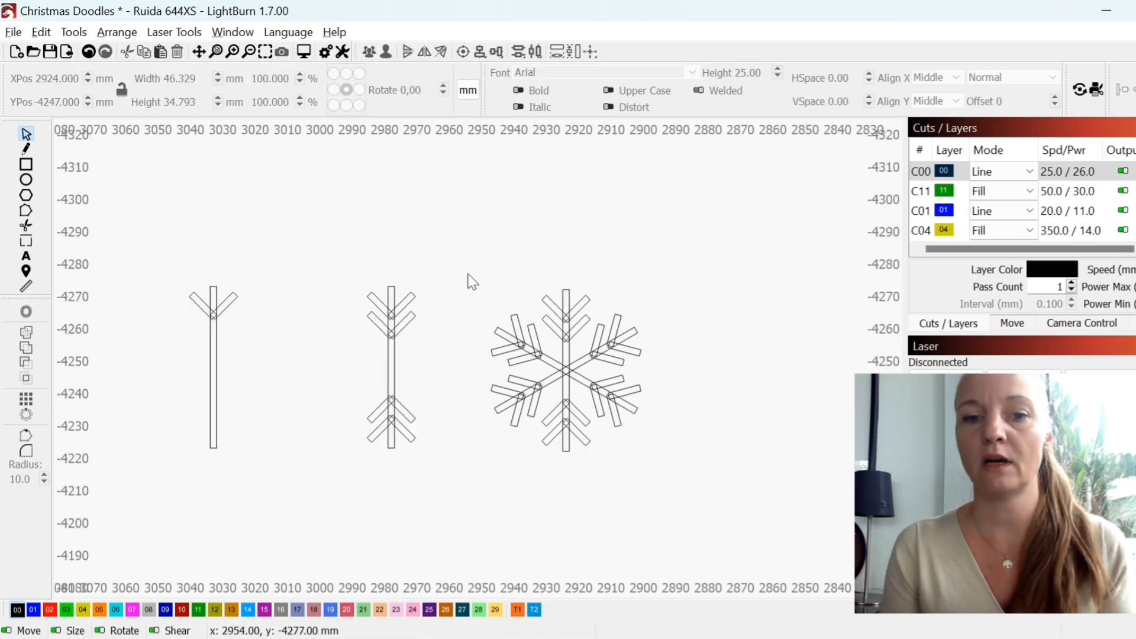
Copy the whole snowflake and paste the copy to its right, centred at about X 2844, Y -4243 mm.
left_click_drag(469, 274, 474, 438)
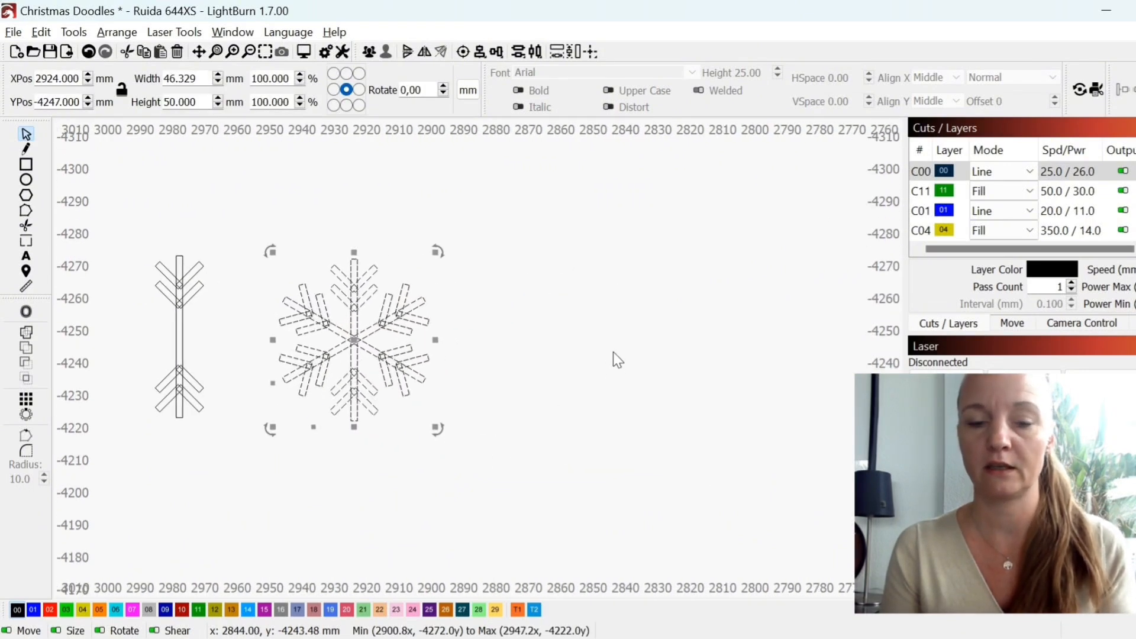
key("ctrl+v")
left_click_drag(325, 369, 247, 343)
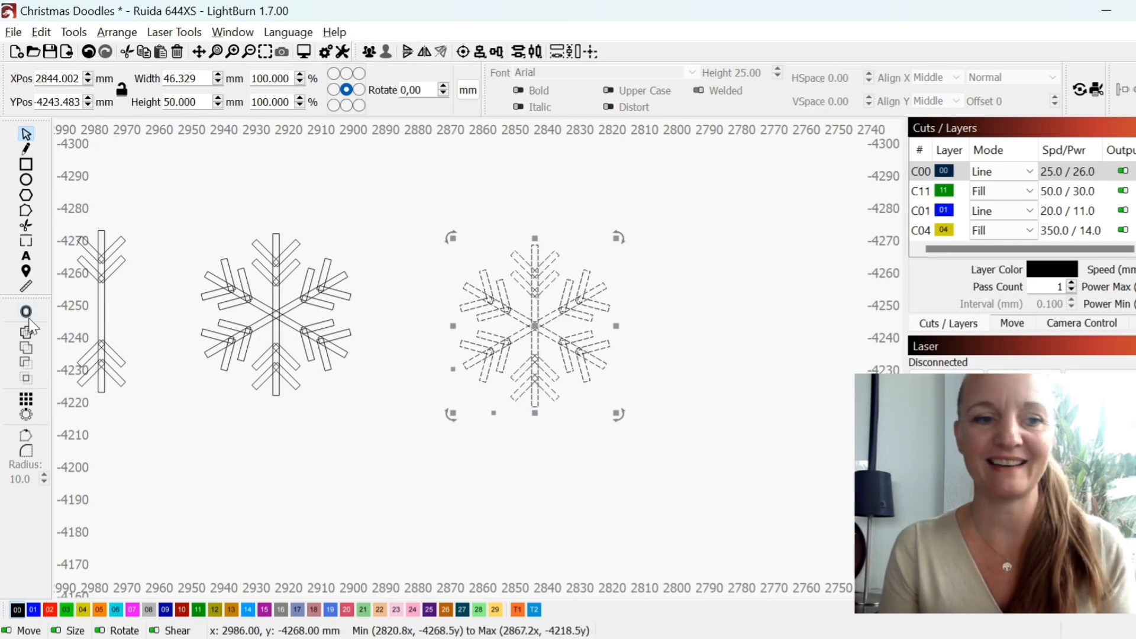
Weld all shapes of the copied snowflake into one continuous outline.
left_click(25, 333)
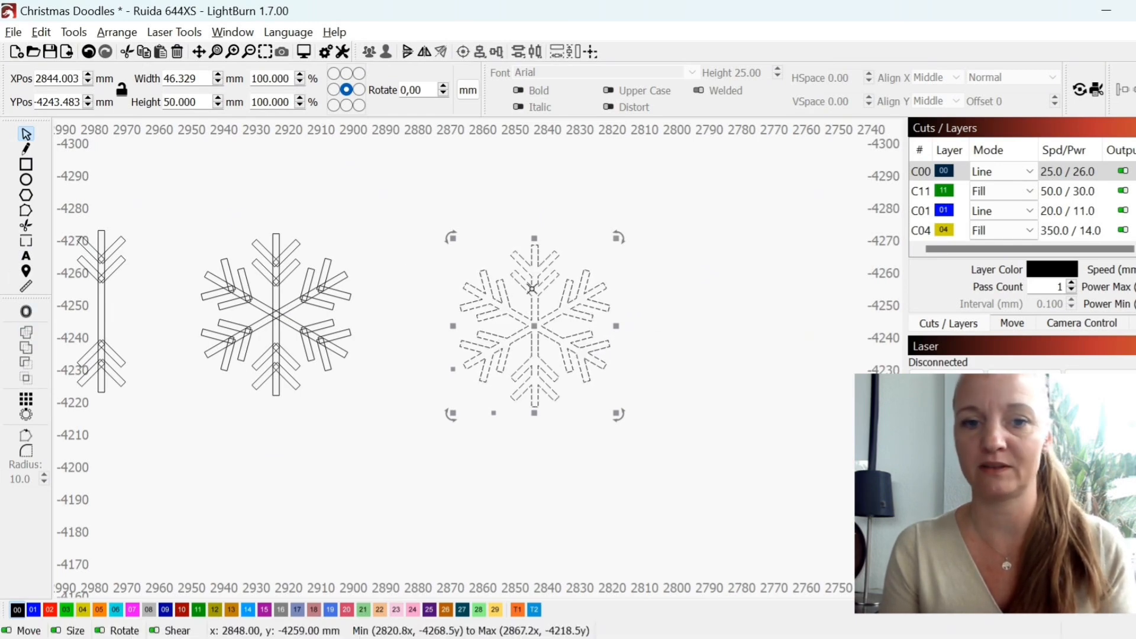
scroll(532, 289, "up", 2)
left_click(534, 362)
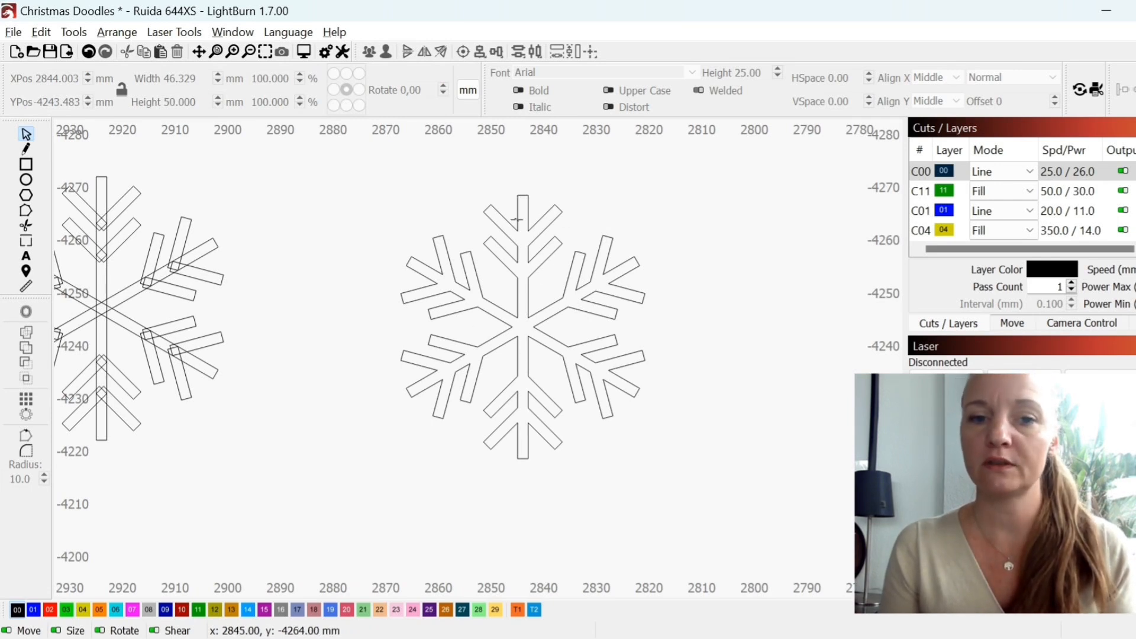
scroll(577, 300, "down", 1)
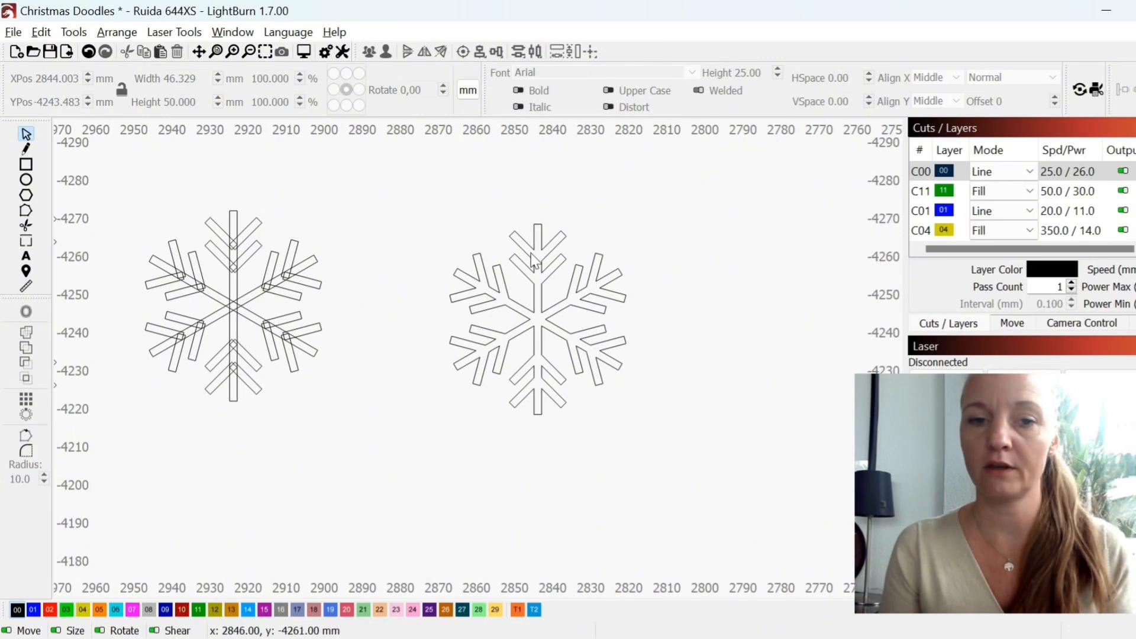
scroll(410, 238, "left", 3)
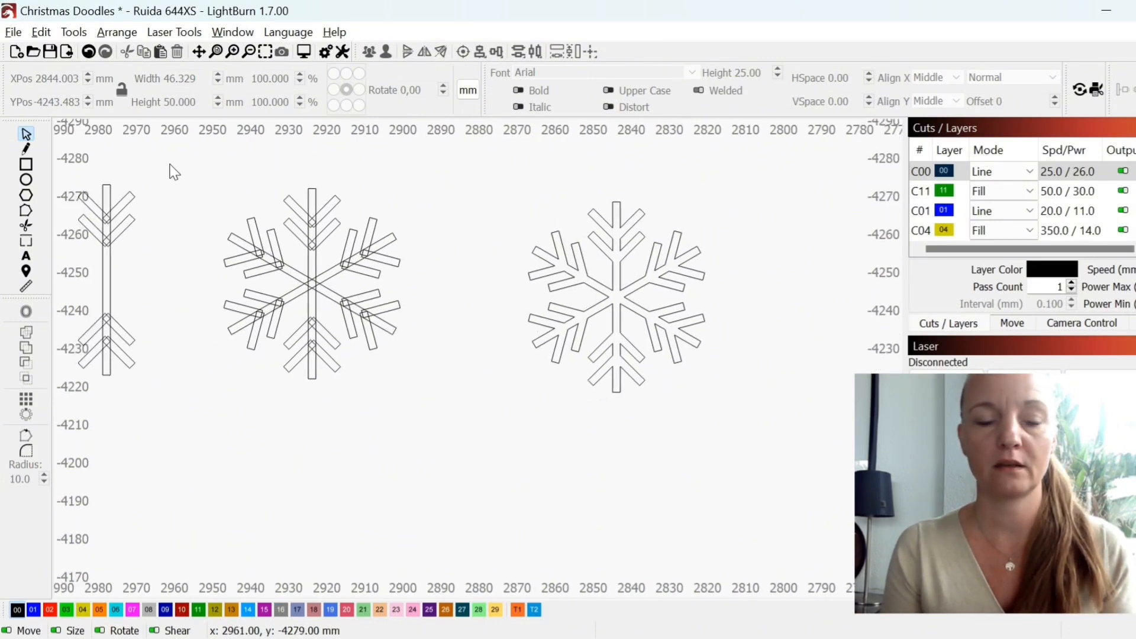
left_click_drag(170, 170, 269, 215)
scroll(269, 215, "left", 3)
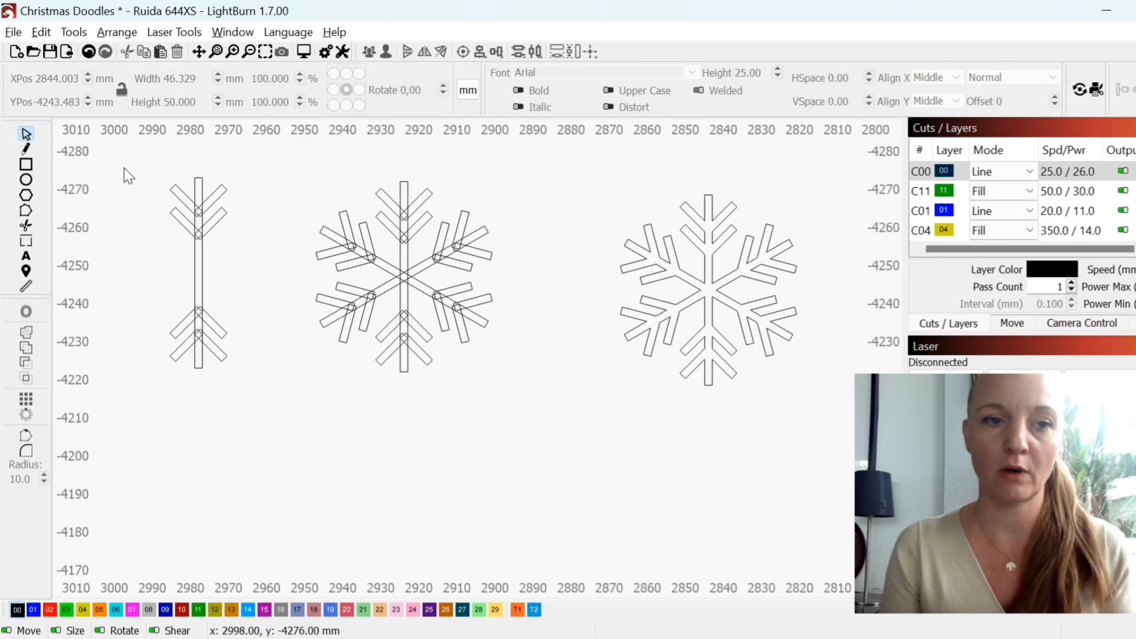
left_click_drag(140, 142, 254, 414)
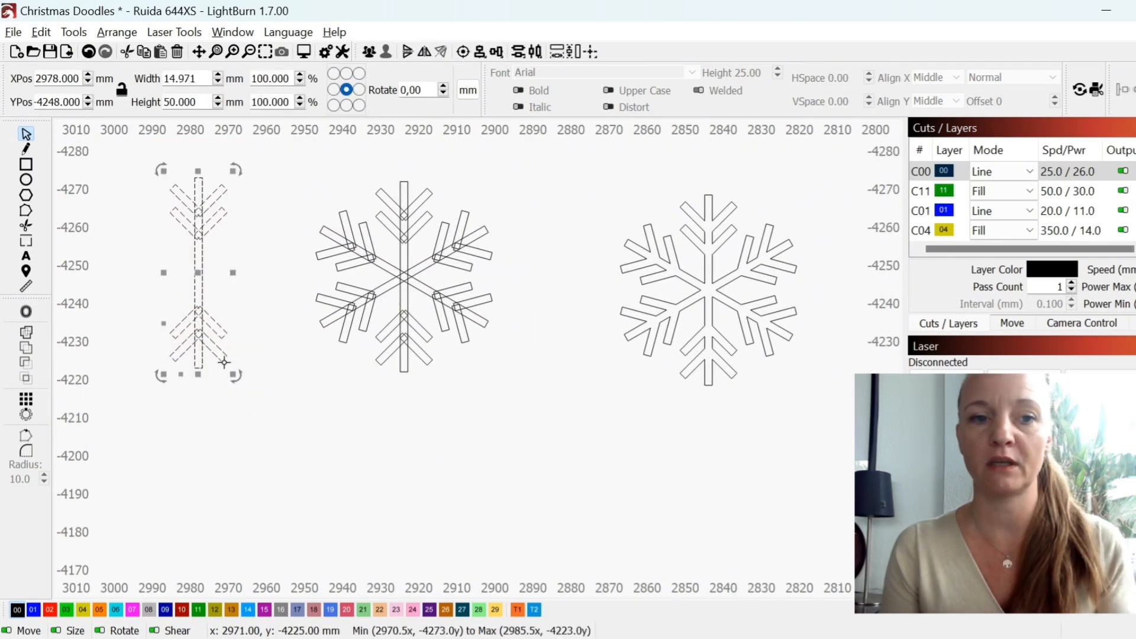
scroll(224, 361, "down", 1)
mouse_move(530, 375)
left_mouse_down()
mouse_move(320, 382)
mouse_move(718, 384)
left_mouse_up()
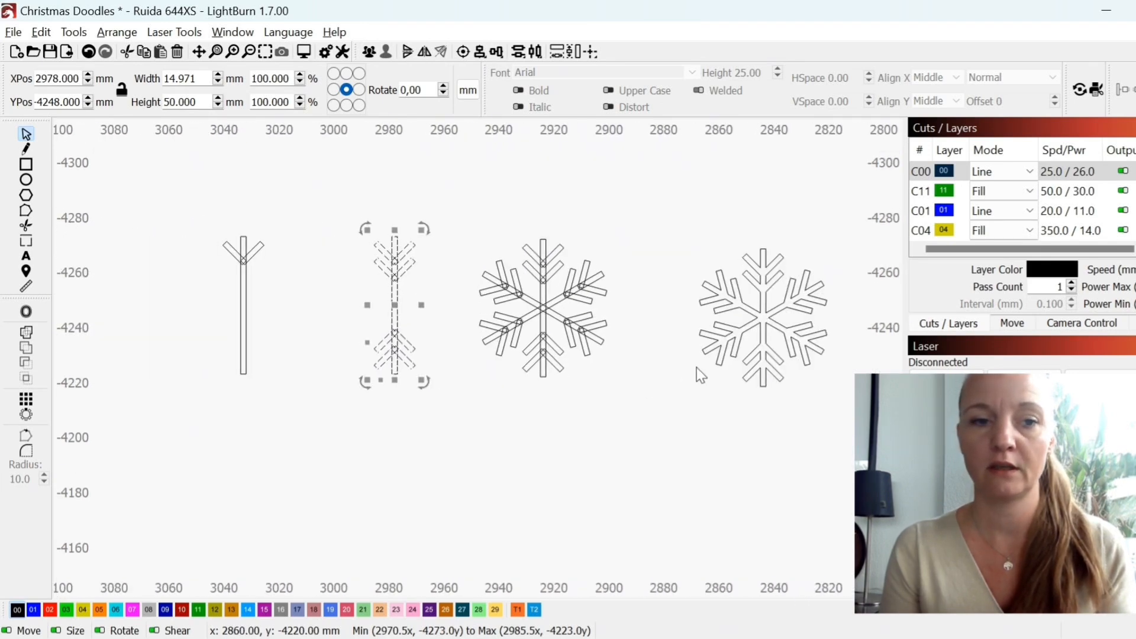
Copy the bar with a single branch pair and paste it in the empty area below, centred at about X 3029, Y -4159 mm.
left_click(196, 200)
mouse_move(197, 199)
left_mouse_down()
mouse_move(321, 421)
mouse_move(304, 403)
left_mouse_up()
mouse_move(553, 443)
left_mouse_down()
mouse_move(289, 416)
mouse_move(362, 292)
mouse_move(499, 241)
left_mouse_up()
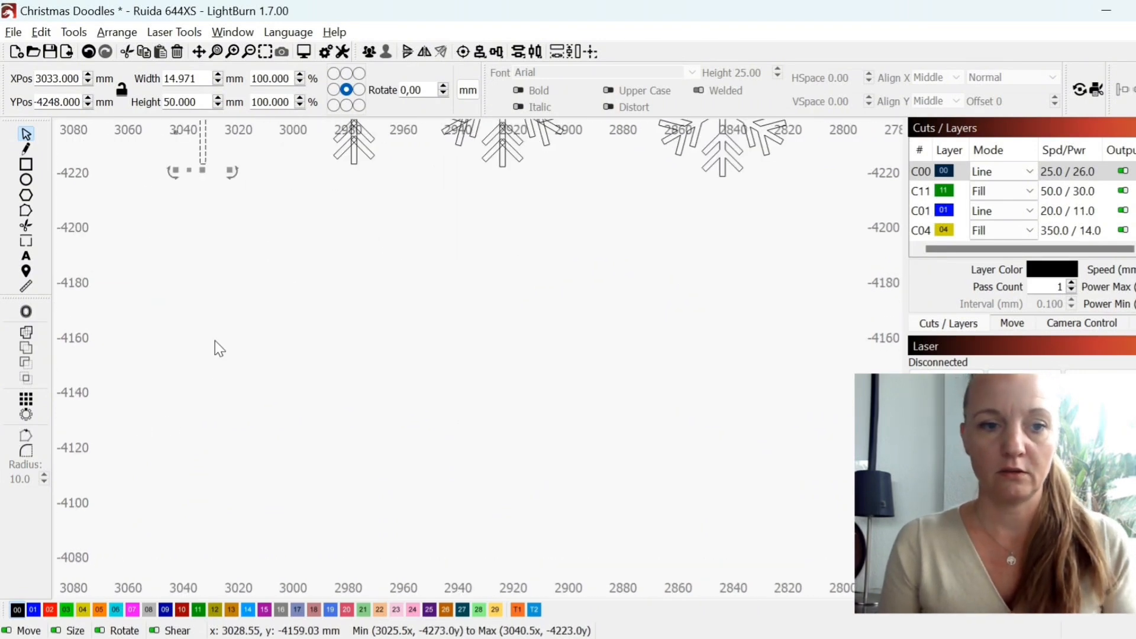
key("ctrl+v")
scroll(197, 365, "up", 3)
scroll(291, 300, "up", 2)
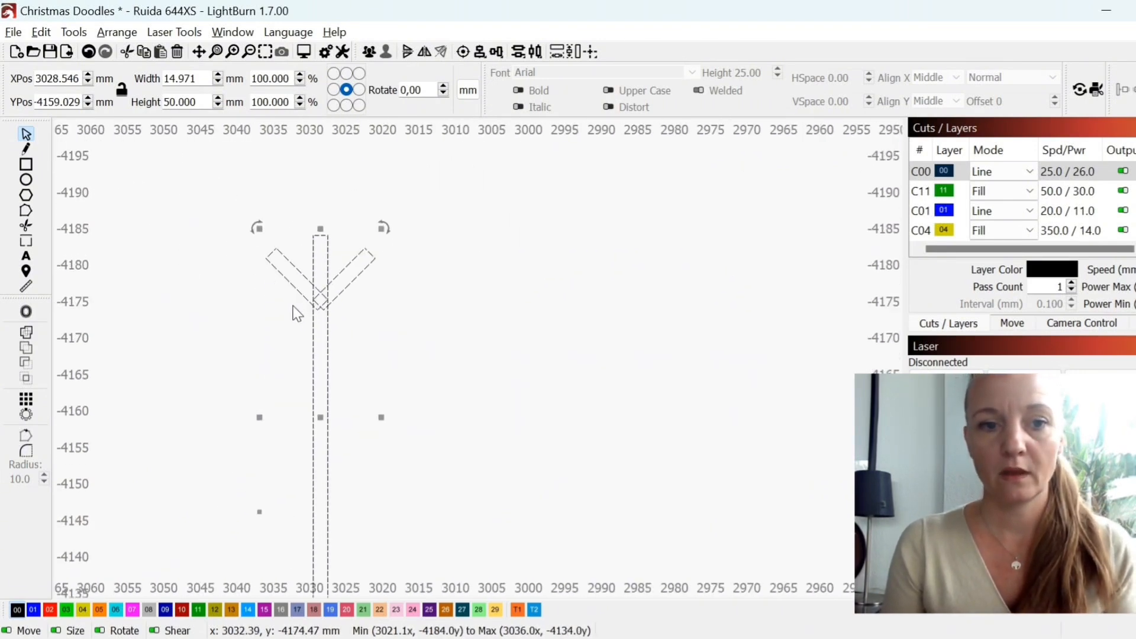
left_click(422, 328)
Round both upper corners of the pasted bar with a 1 mm radius.
scroll(418, 363, "down", 2)
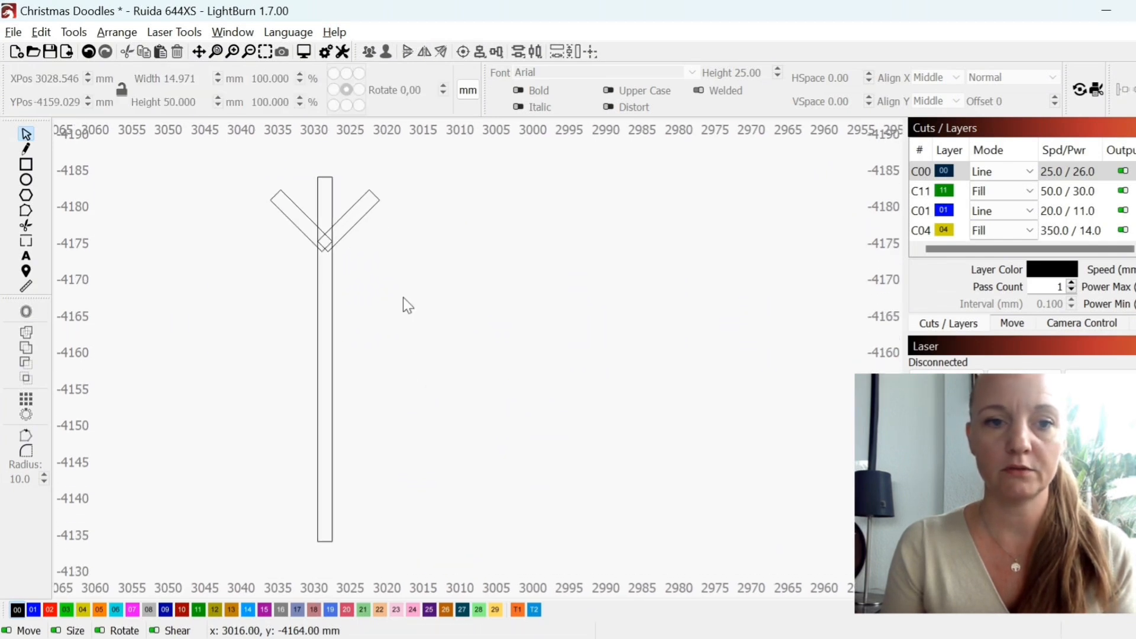
left_click(325, 181)
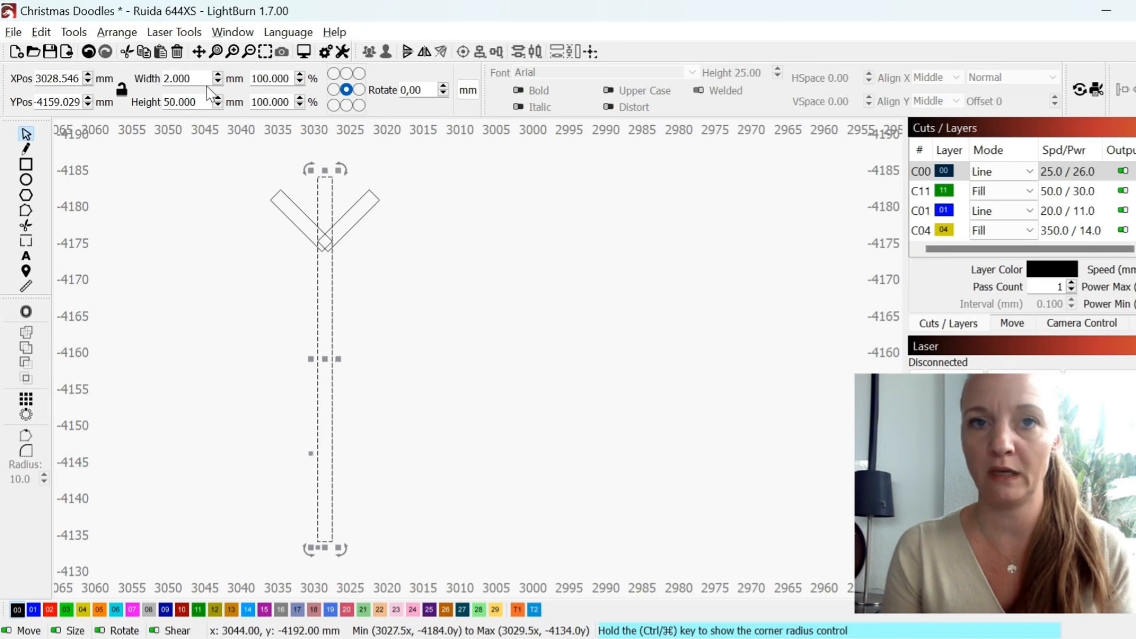
left_click(28, 454)
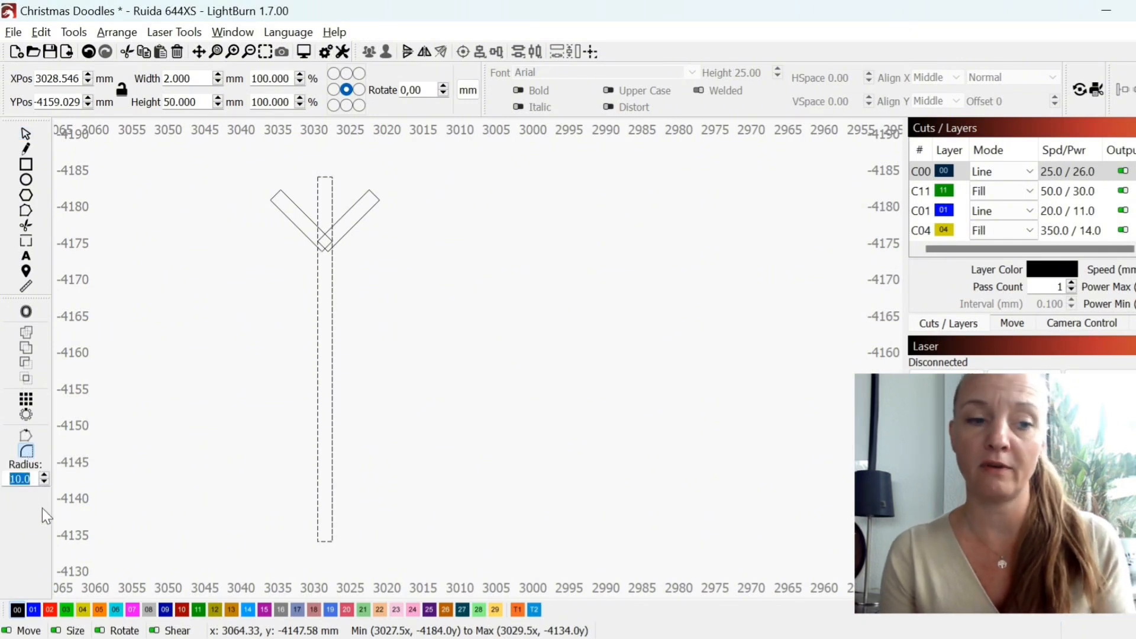
type("1")
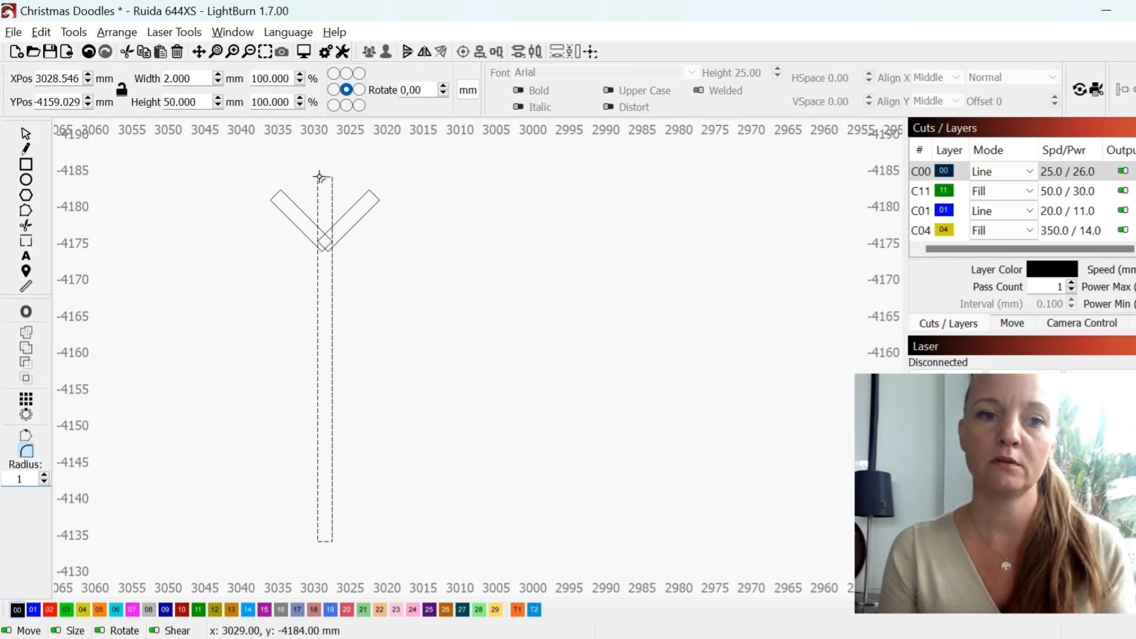
scroll(319, 177, "up", 3)
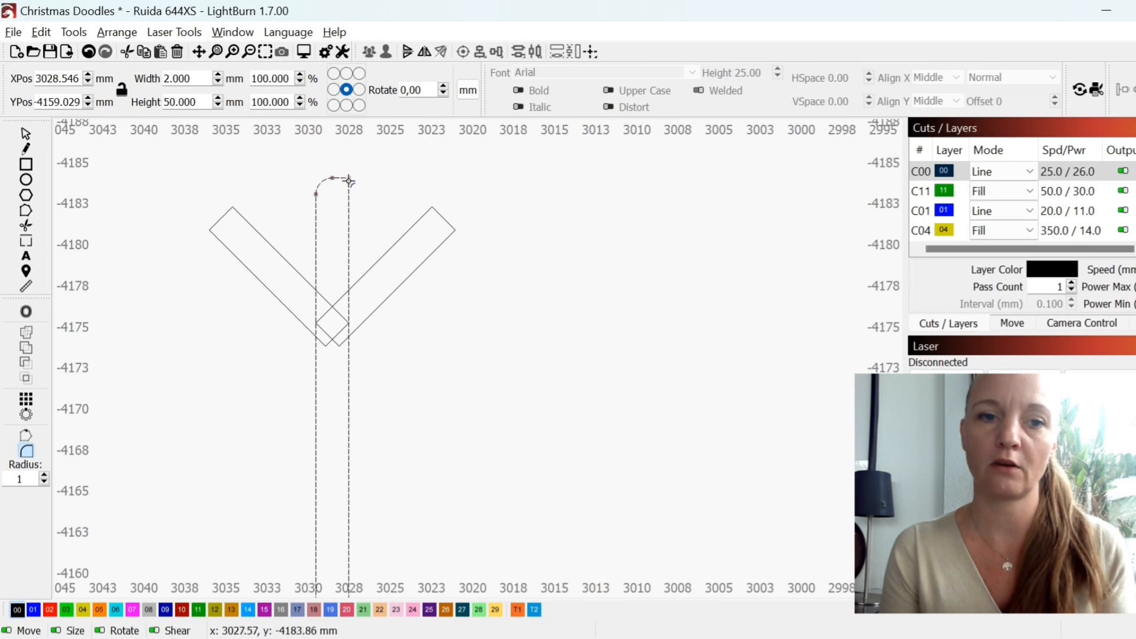
Round the outer end corners of both side branches with the same 1 mm radius.
left_click(438, 217)
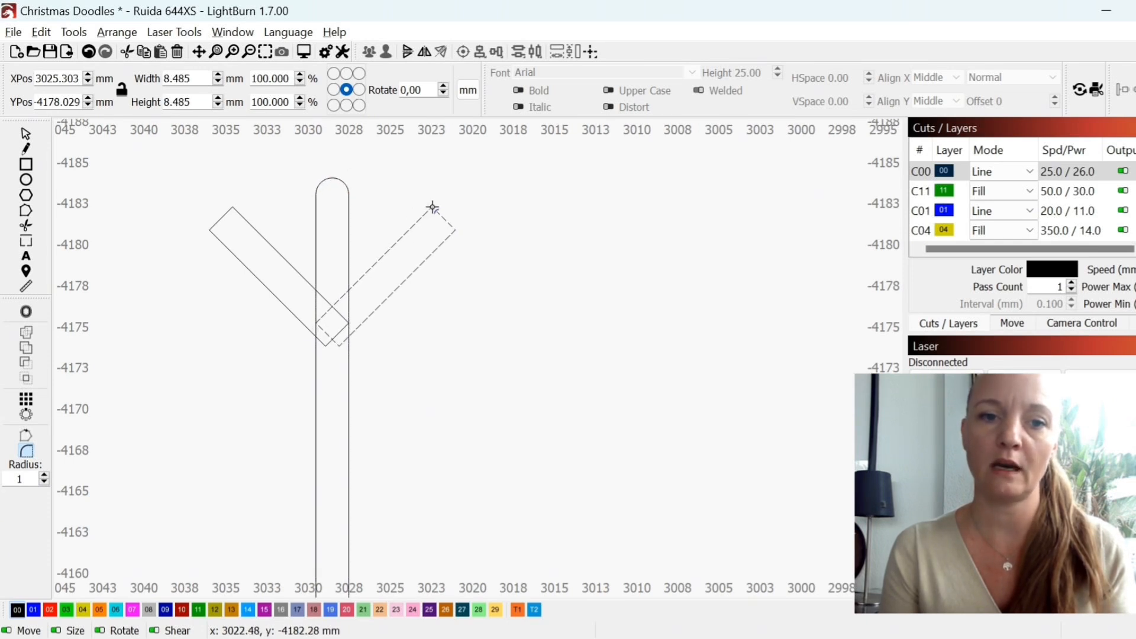
left_click(432, 208)
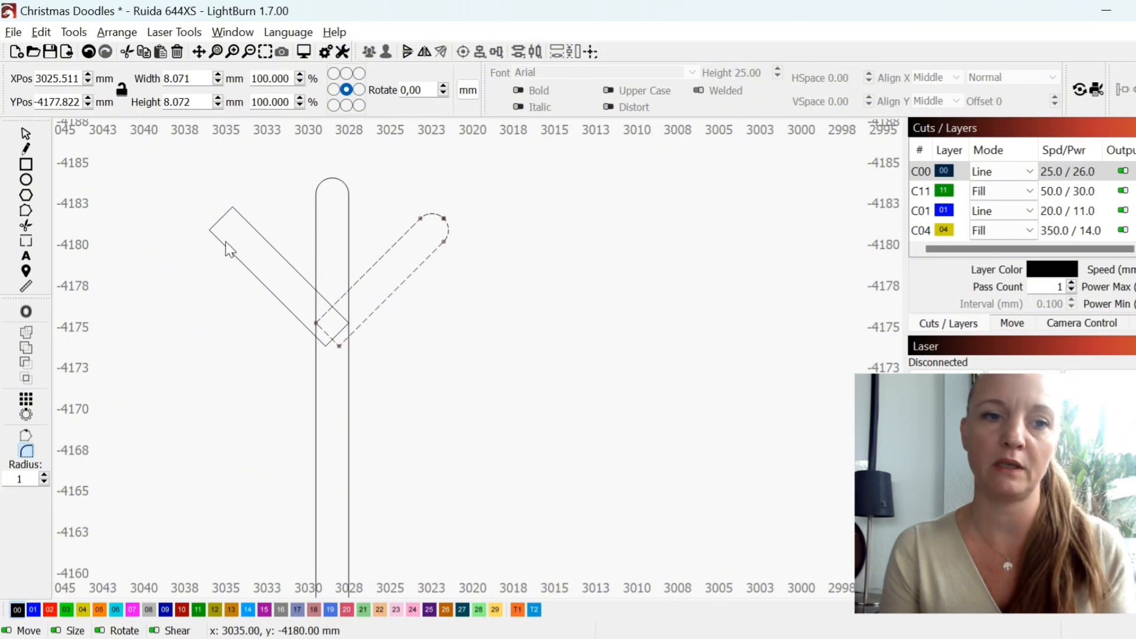
left_click(211, 229)
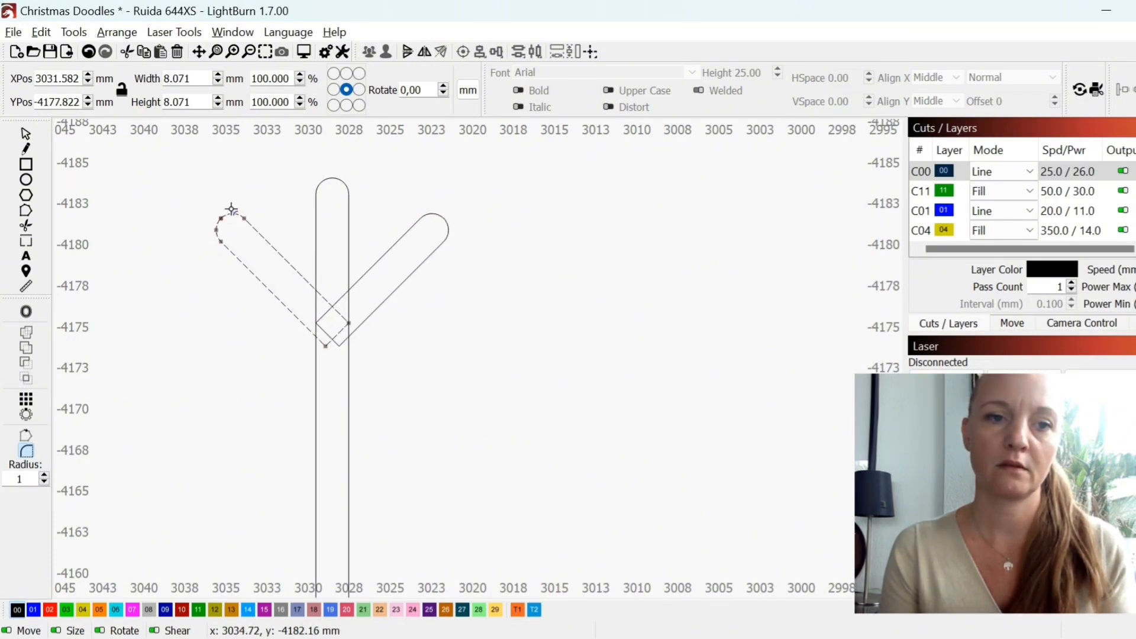
scroll(292, 348, "down", 6)
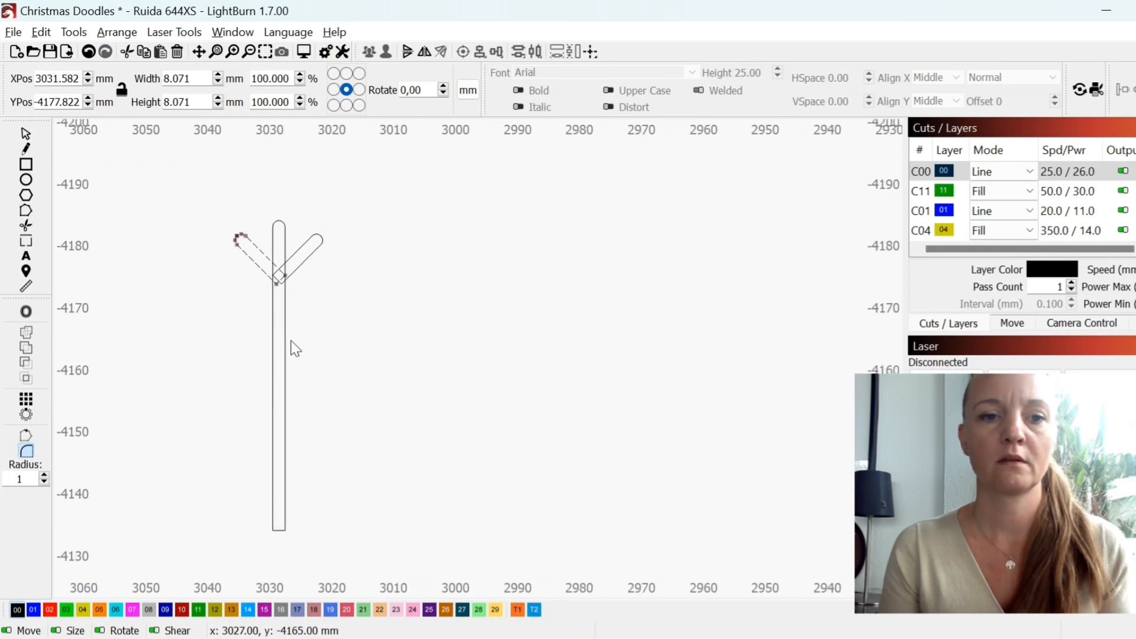
left_click(246, 220)
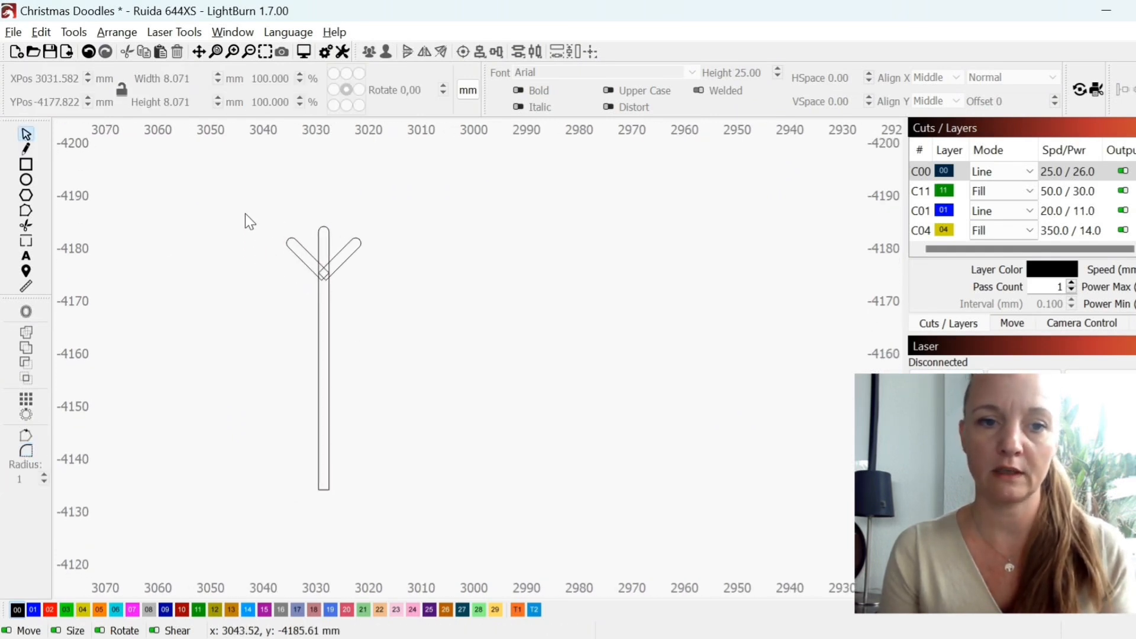
Duplicate the two rounded branches and move the duplicates 6 mm down the bar as a second branch pair.
left_click_drag(245, 215, 454, 318)
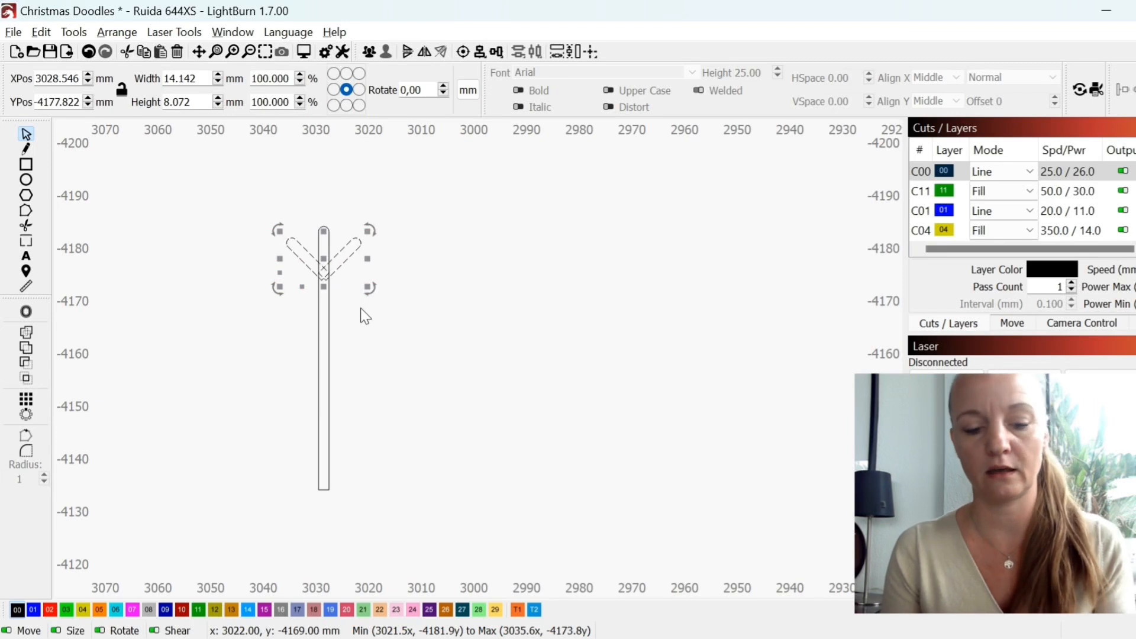
key("ctrl+d")
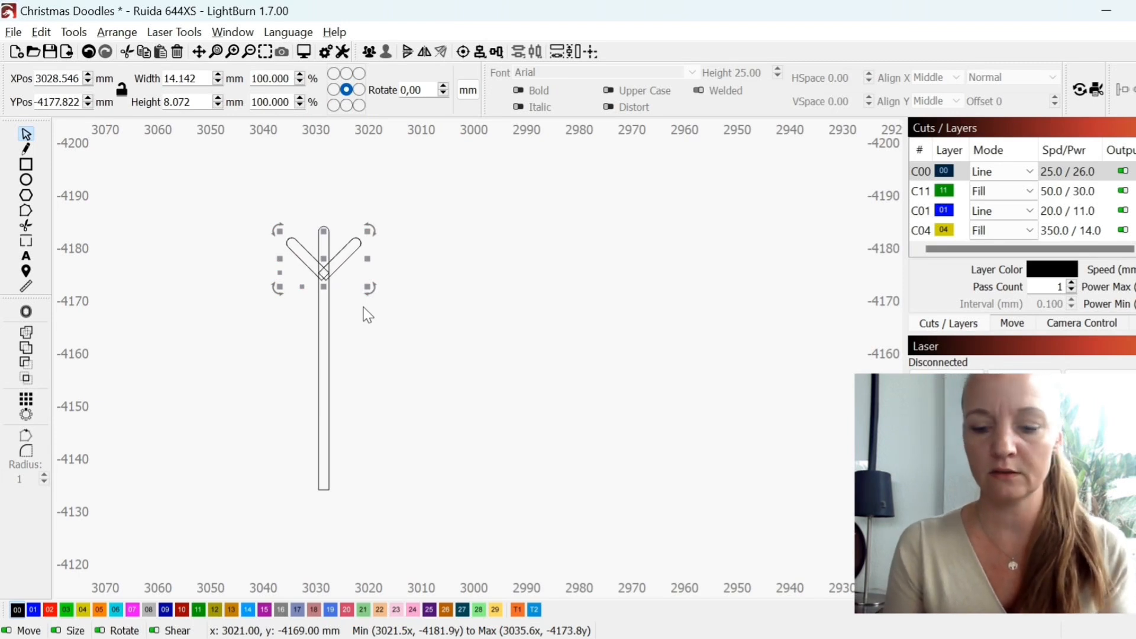
key("Down")
left_click_drag(324, 316, 322, 295)
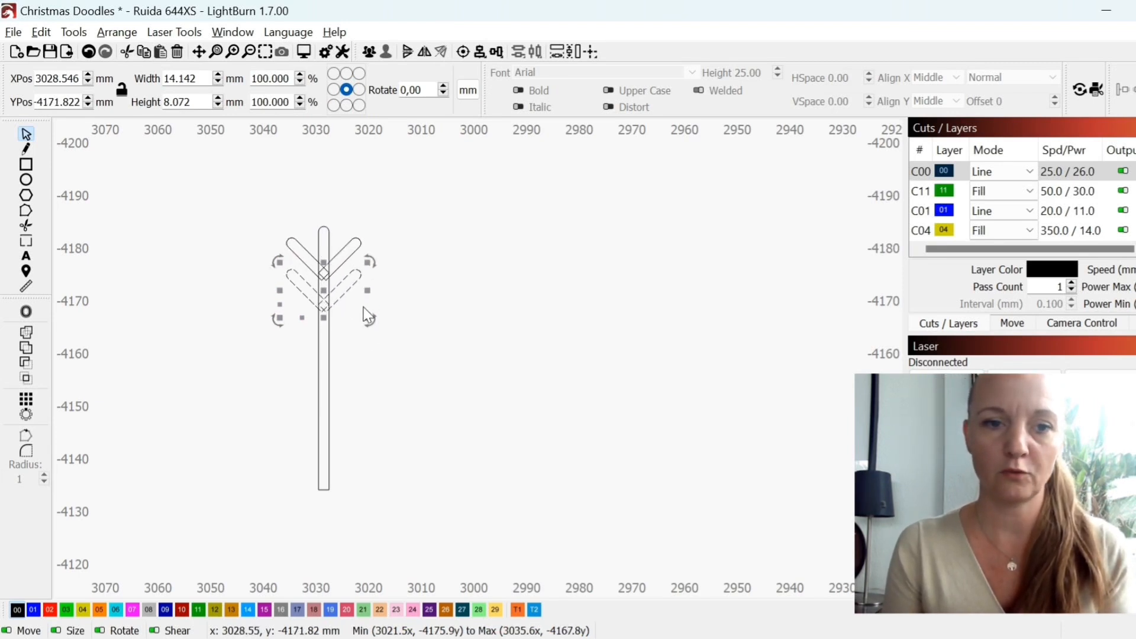
left_click(393, 347)
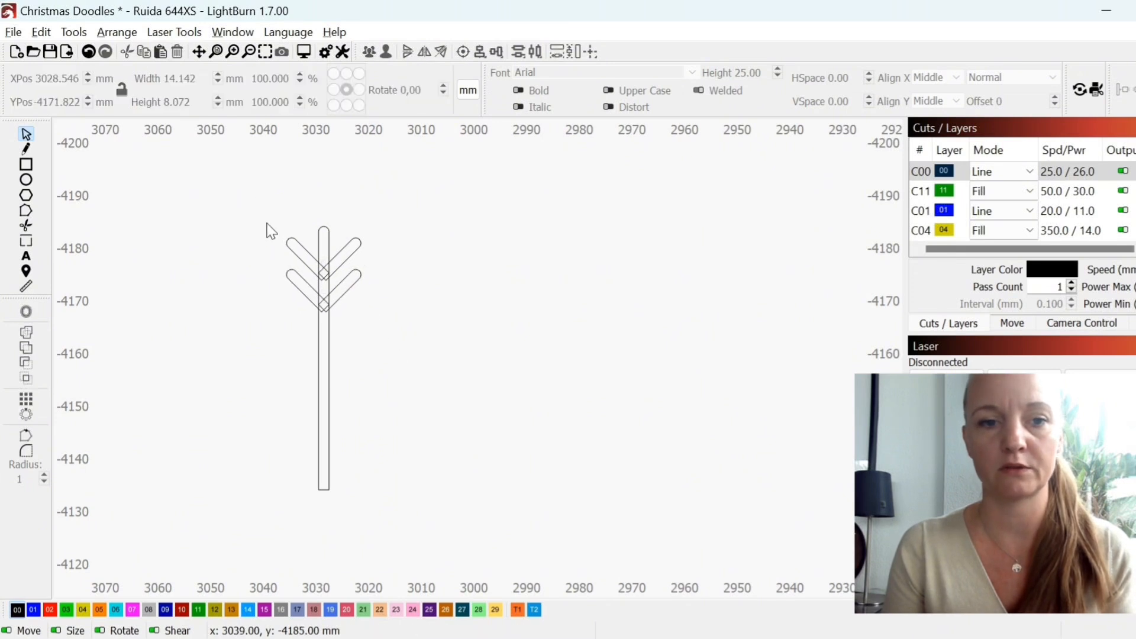
Duplicate the entire rounded bar with its two branch pairs and flip the duplicate vertically in place.
left_click_drag(248, 190, 437, 541)
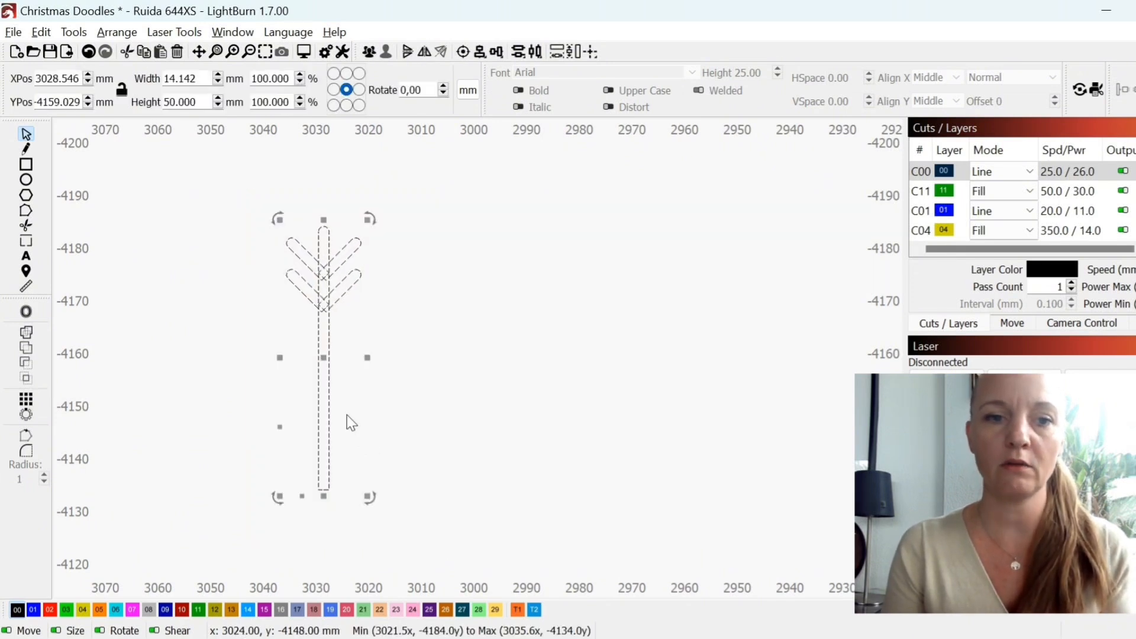
right_click(347, 414)
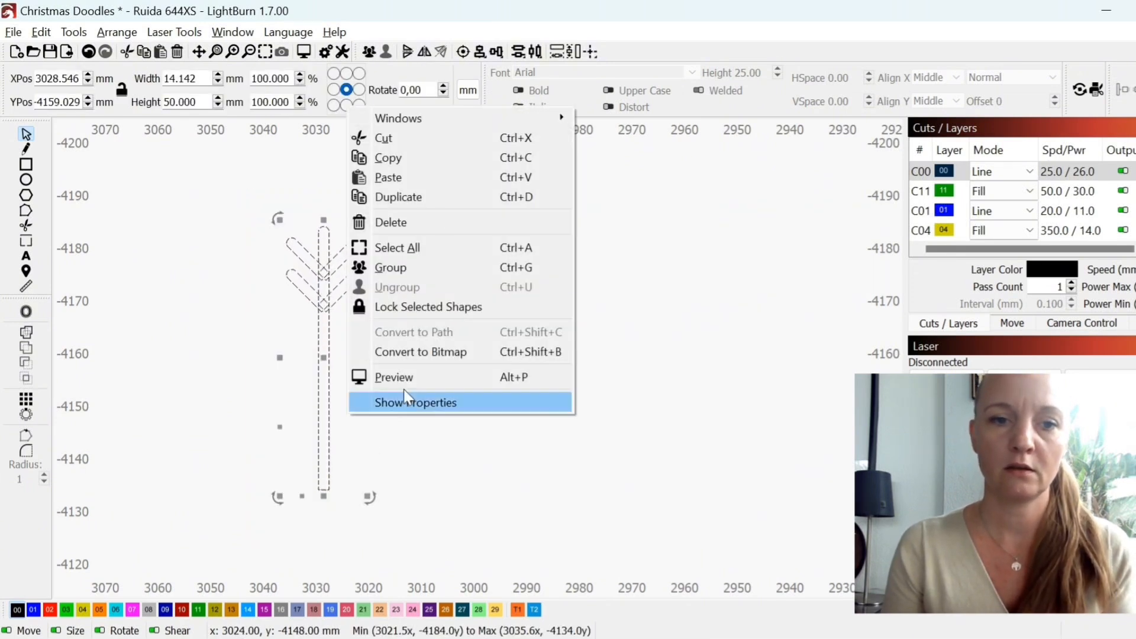
left_click(427, 197)
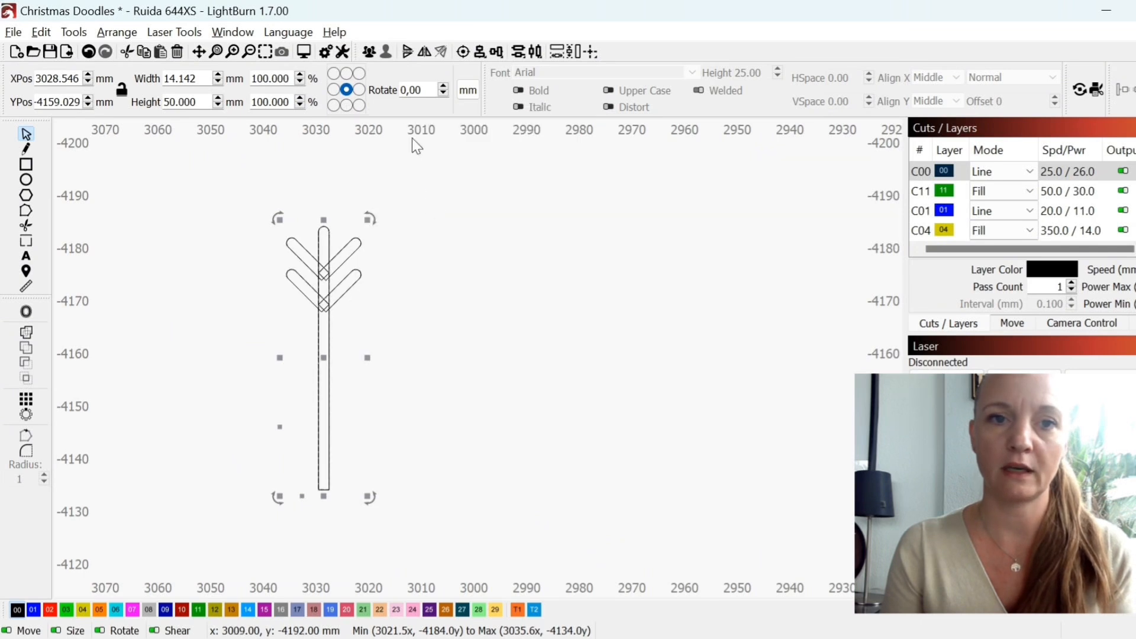
left_click(407, 52)
Delete the overlapping bar with square lower corners, keeping the bar whose lower end is rounded.
scroll(323, 515, "up", 8)
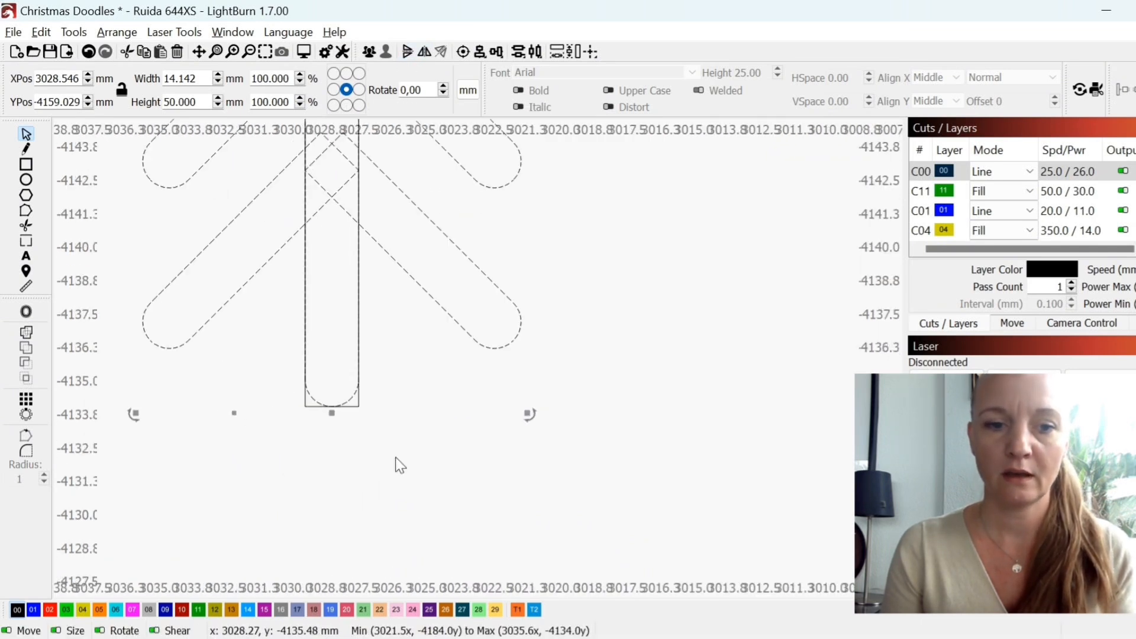
left_click(368, 417)
left_click(354, 407)
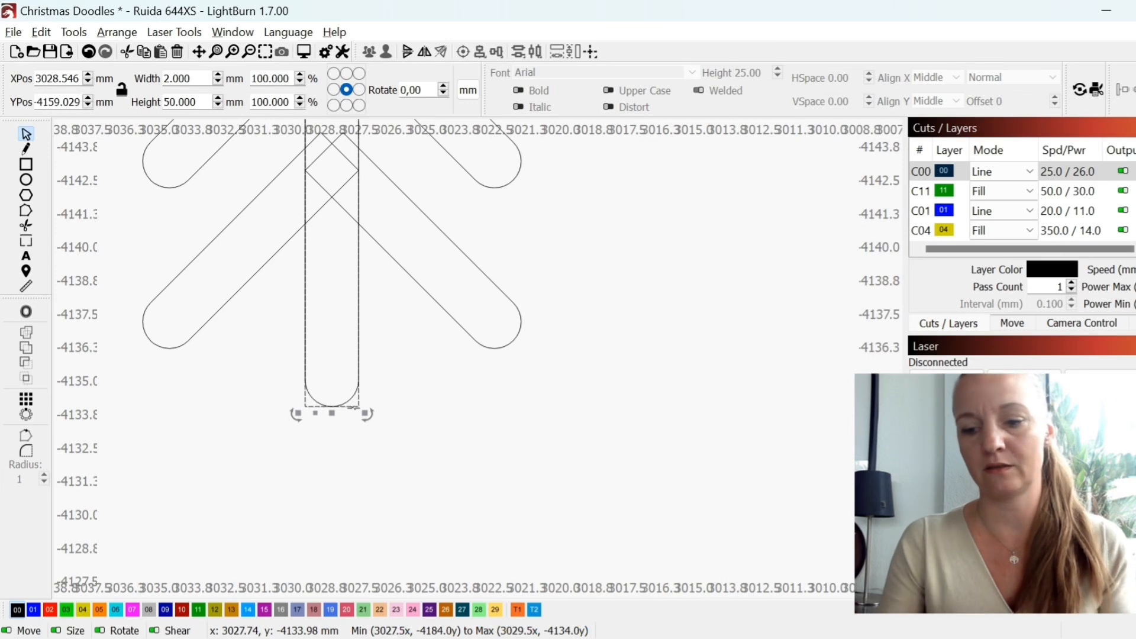
scroll(349, 415, "down", 8)
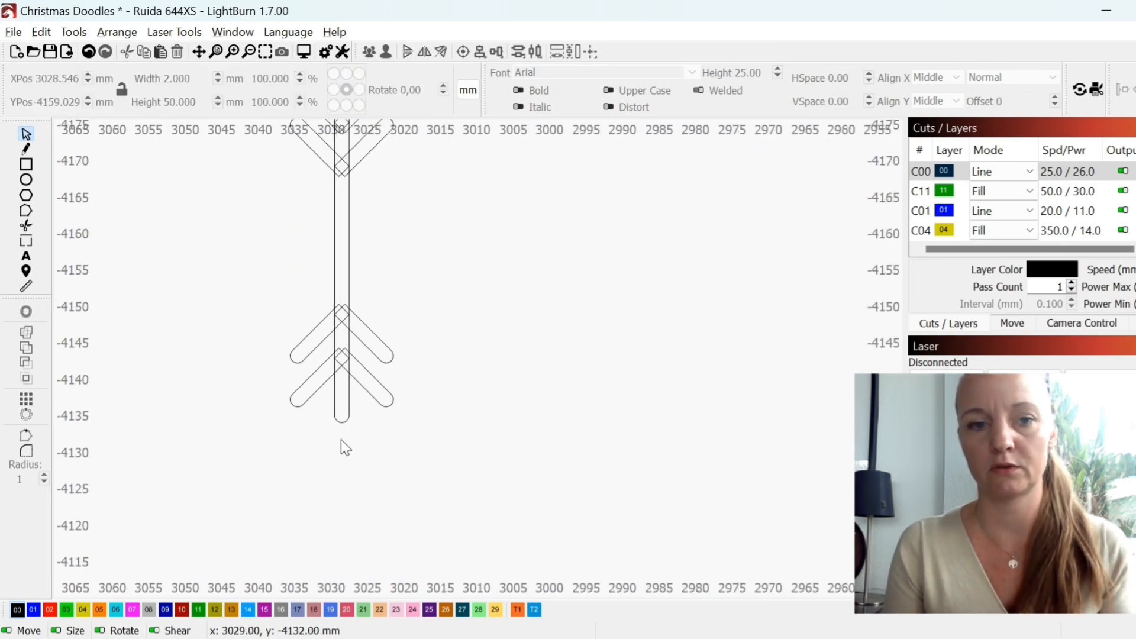
scroll(342, 440, "down", 1)
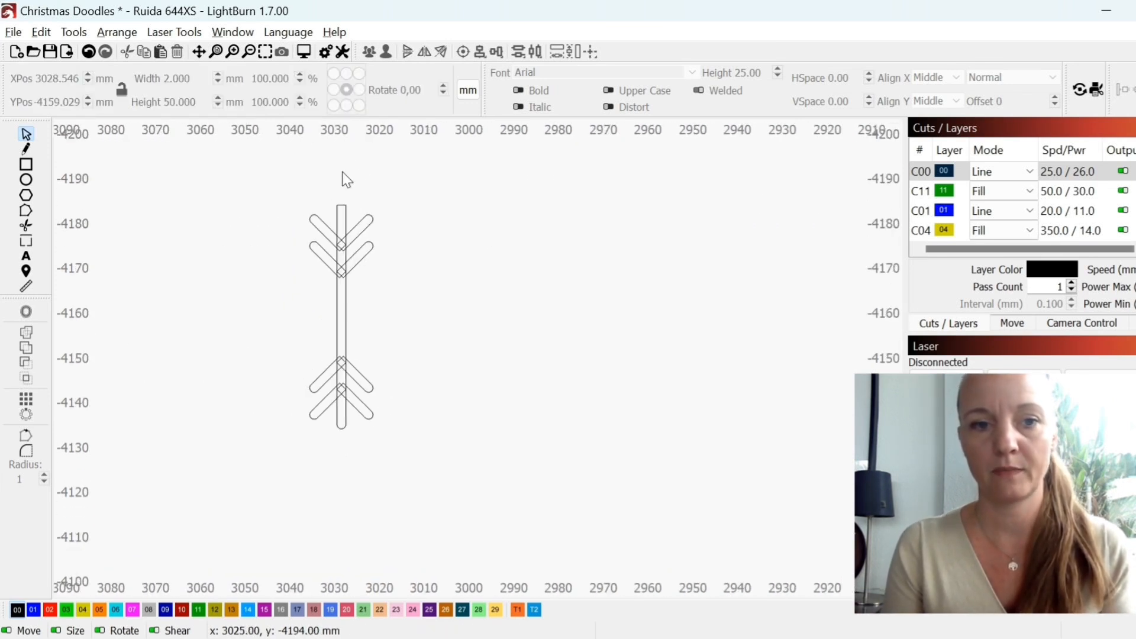
Round both upper corners of the remaining bar with a 1 mm radius.
scroll(341, 208, "up", 2)
left_click(342, 208)
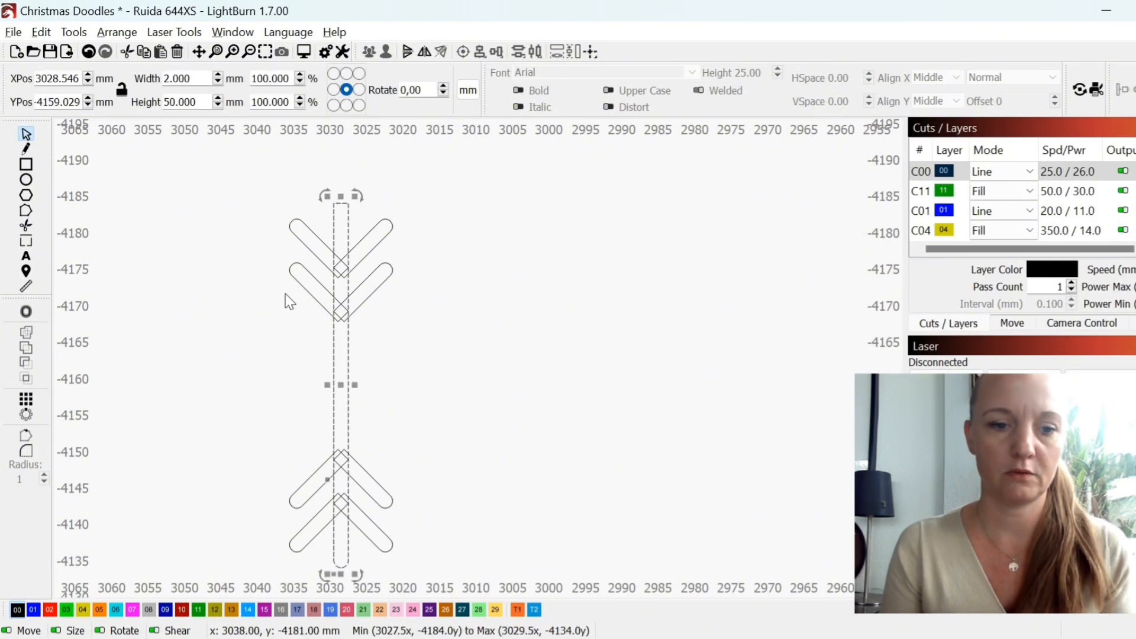
left_click(28, 452)
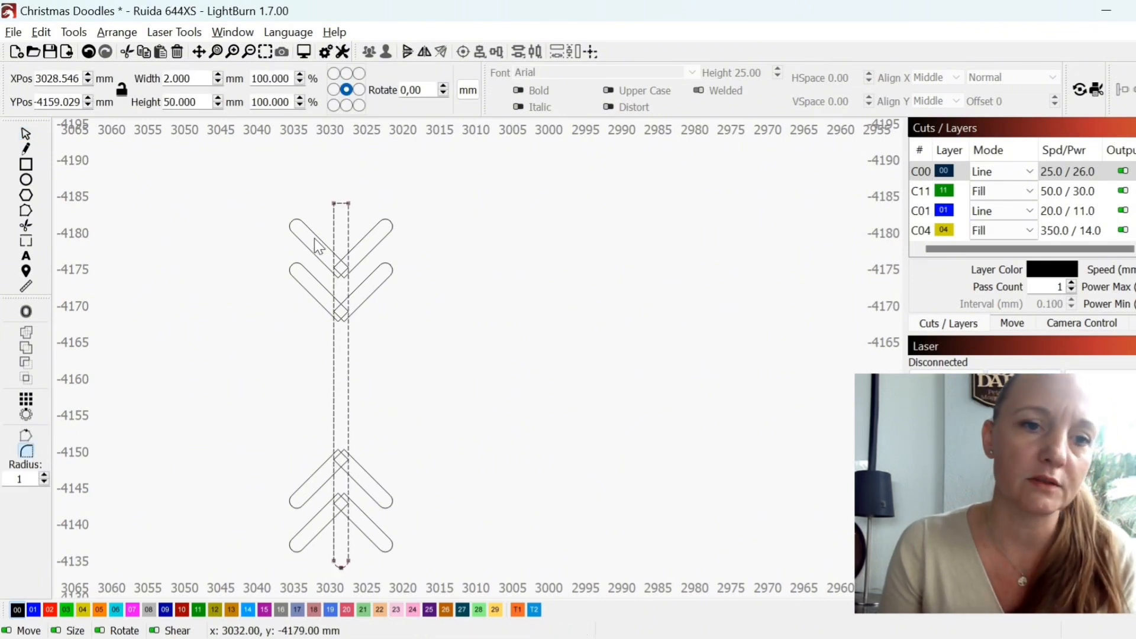
left_click(26, 133)
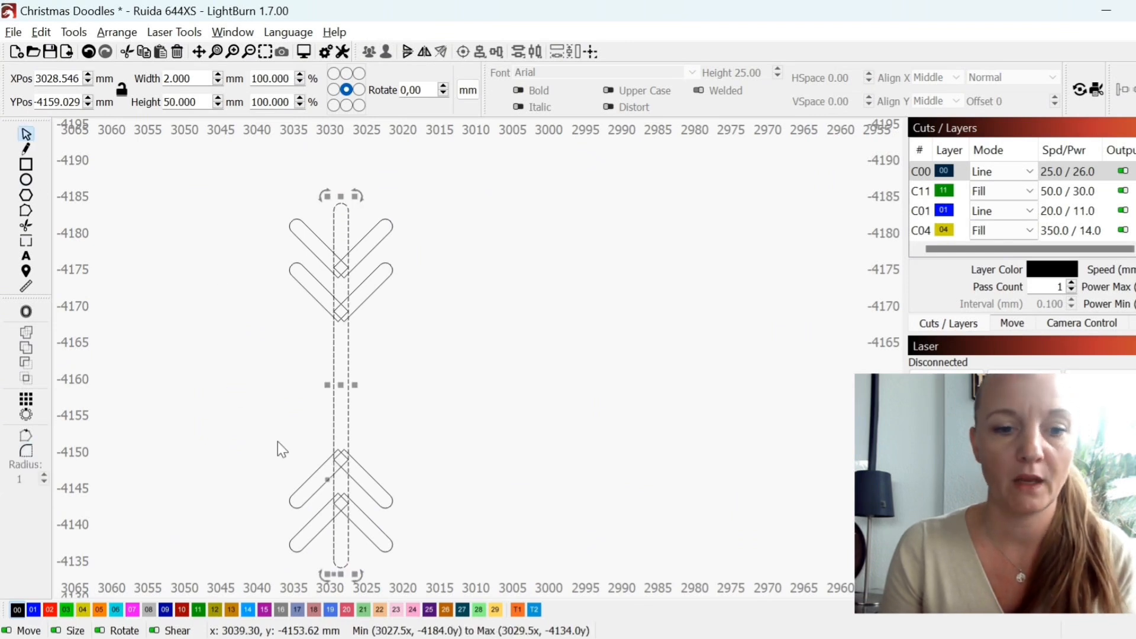
left_click(277, 441)
Duplicate the complete double-ended rounded arm in place and rotate the duplicate by 60 degrees.
scroll(233, 377, "down", 2)
left_click_drag(222, 233, 387, 543)
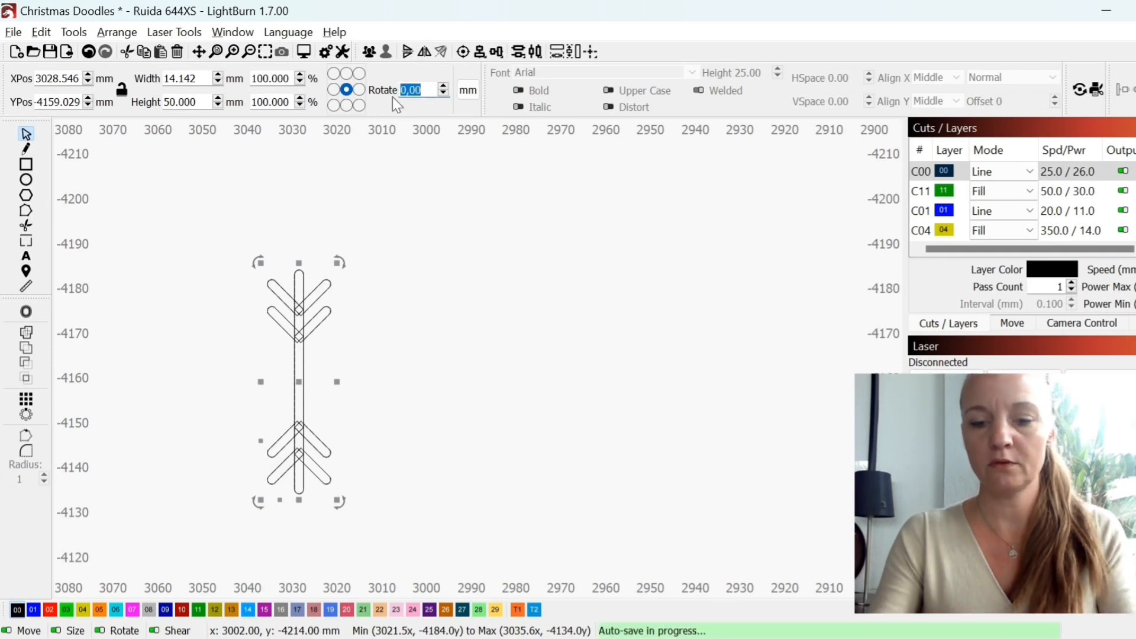
type("60")
key("Return")
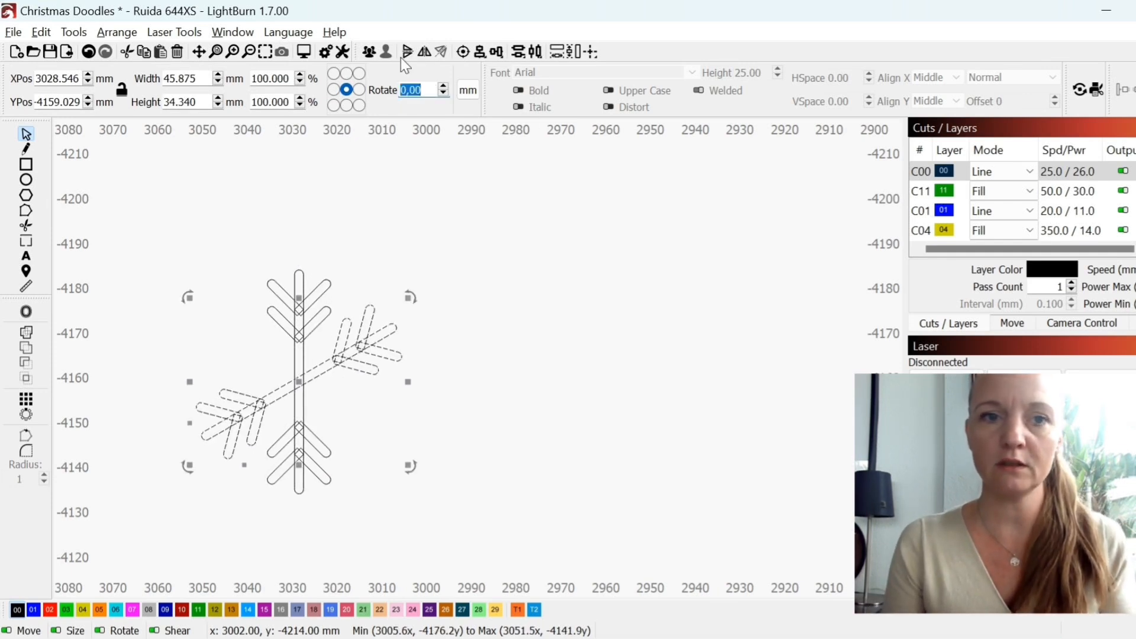
Duplicate the rotated arm and flip the duplicate vertically to complete the six-pointed rounded snowflake.
right_click(331, 357)
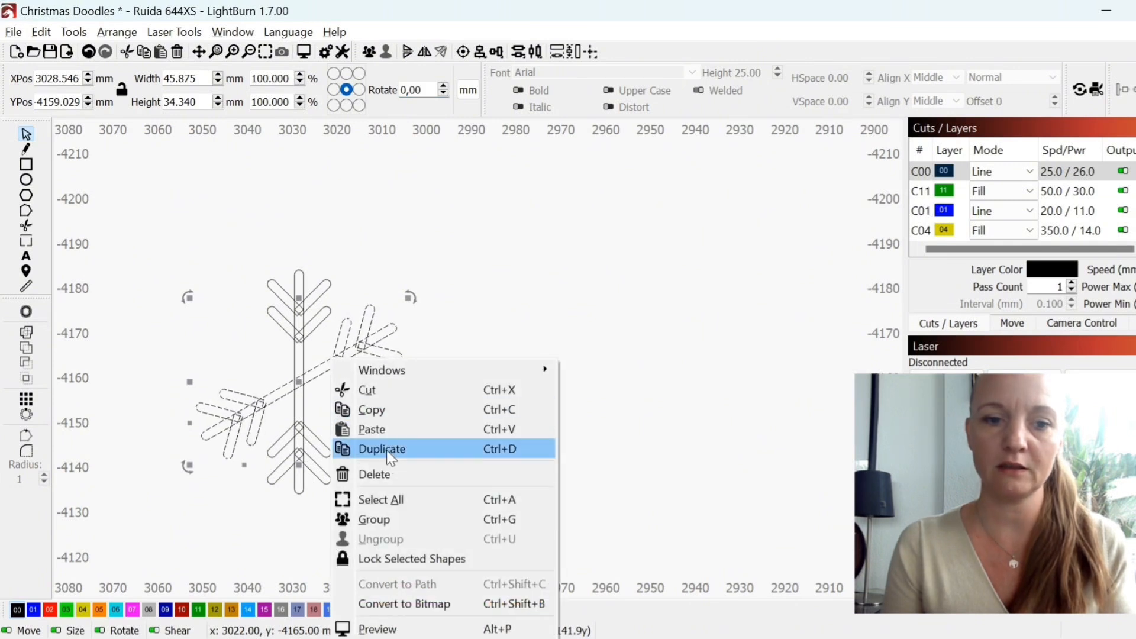
left_click(385, 448)
left_click(407, 52)
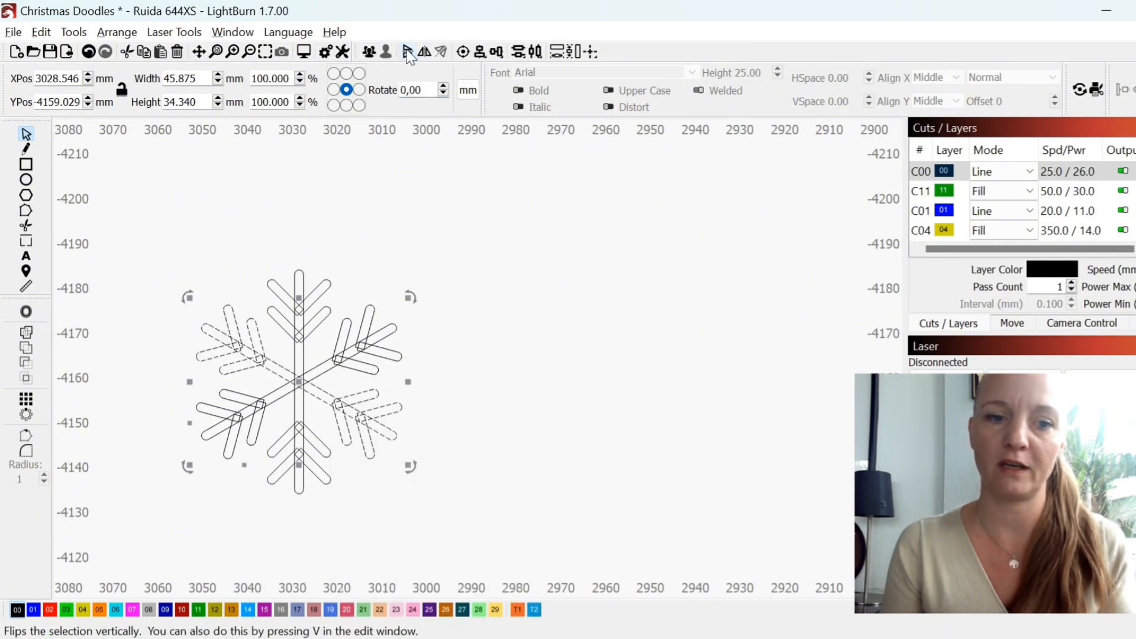
Copy the complete rounded snowflake, paste it under the welded square-ended snowflake and weld the copy into one outline.
left_click(180, 302)
left_click_drag(144, 234, 490, 531)
scroll(426, 463, "down", 4)
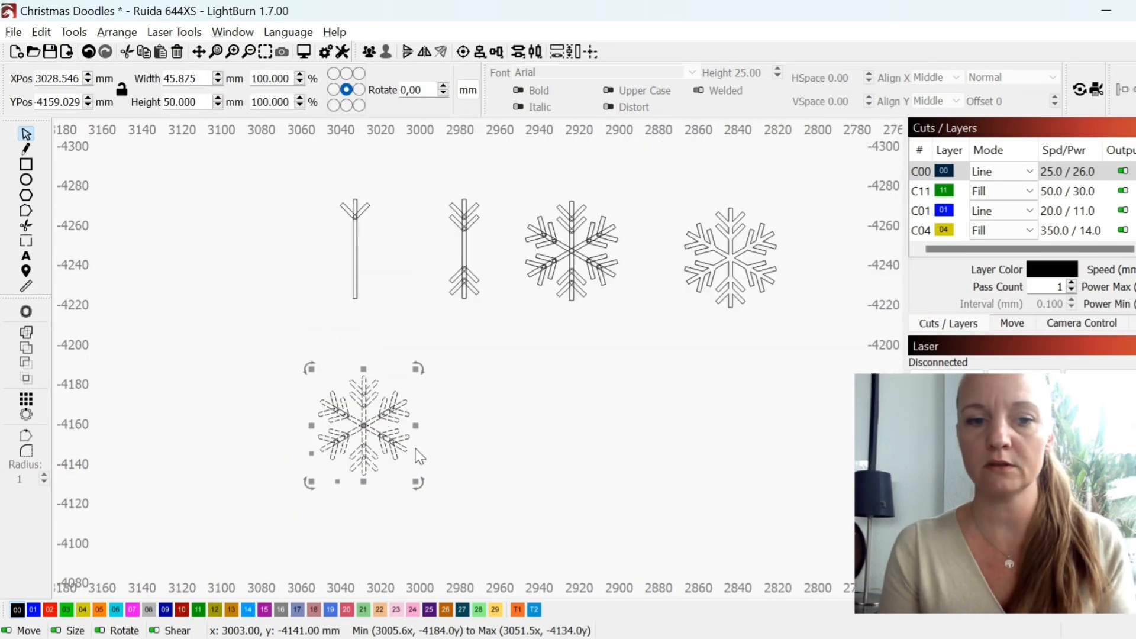
key("ctrl+c")
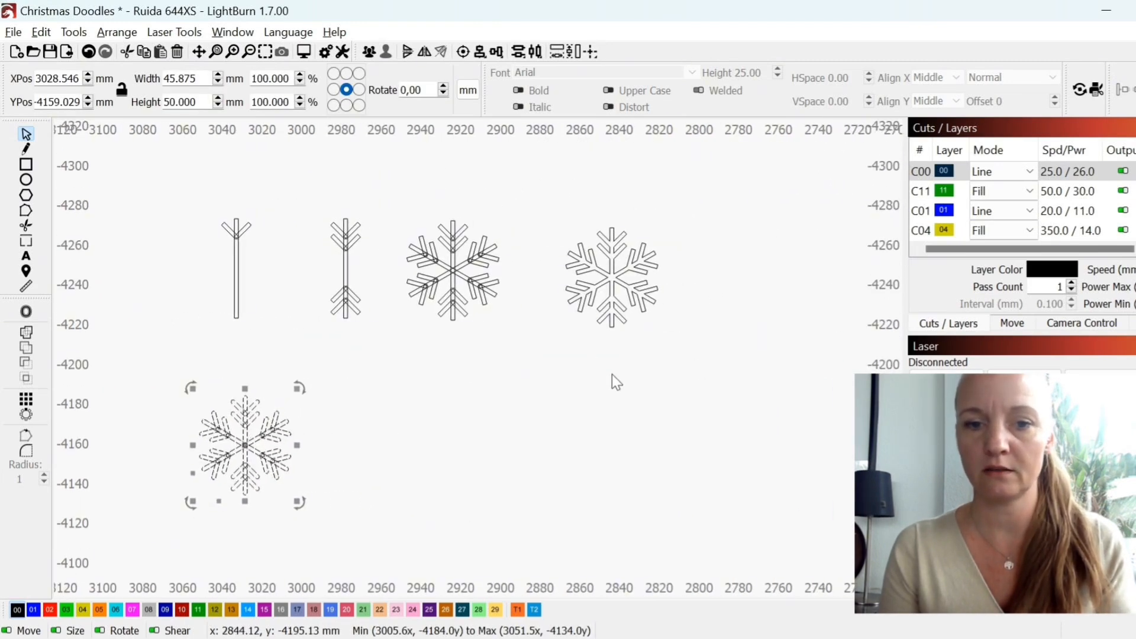
key("ctrl+v")
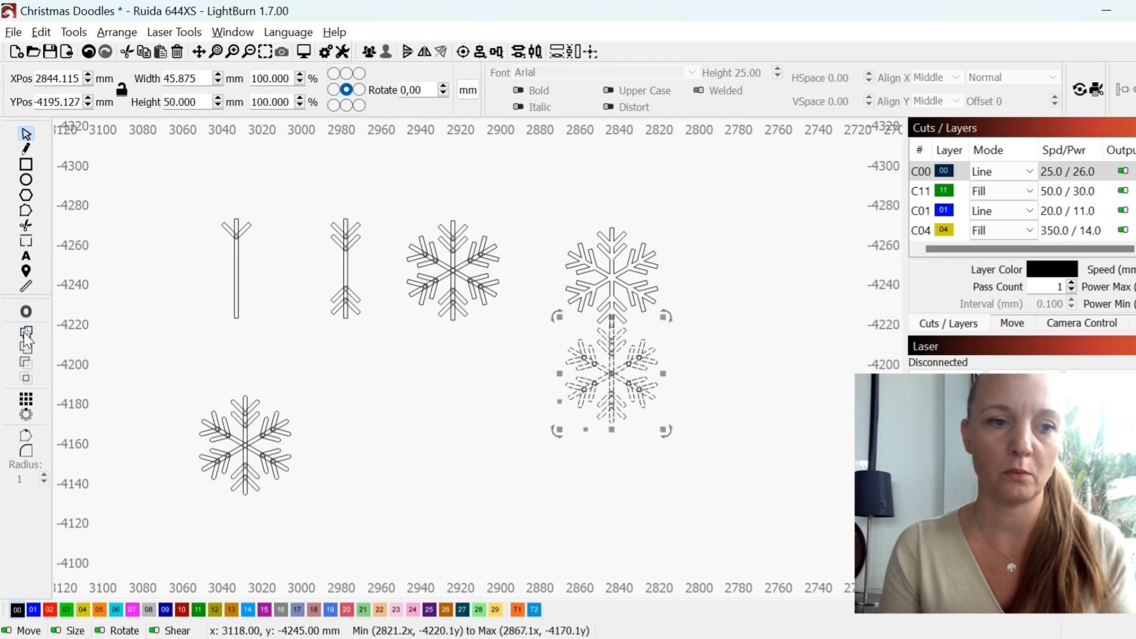
scroll(564, 336, "up", 3)
Move the welded rounded snowflake to X 2844, Y -4187 mm, clear of the snowflake above it.
left_click_drag(634, 362, 634, 387)
left_click_drag(720, 344, 594, 350)
scroll(604, 374, "up", 1)
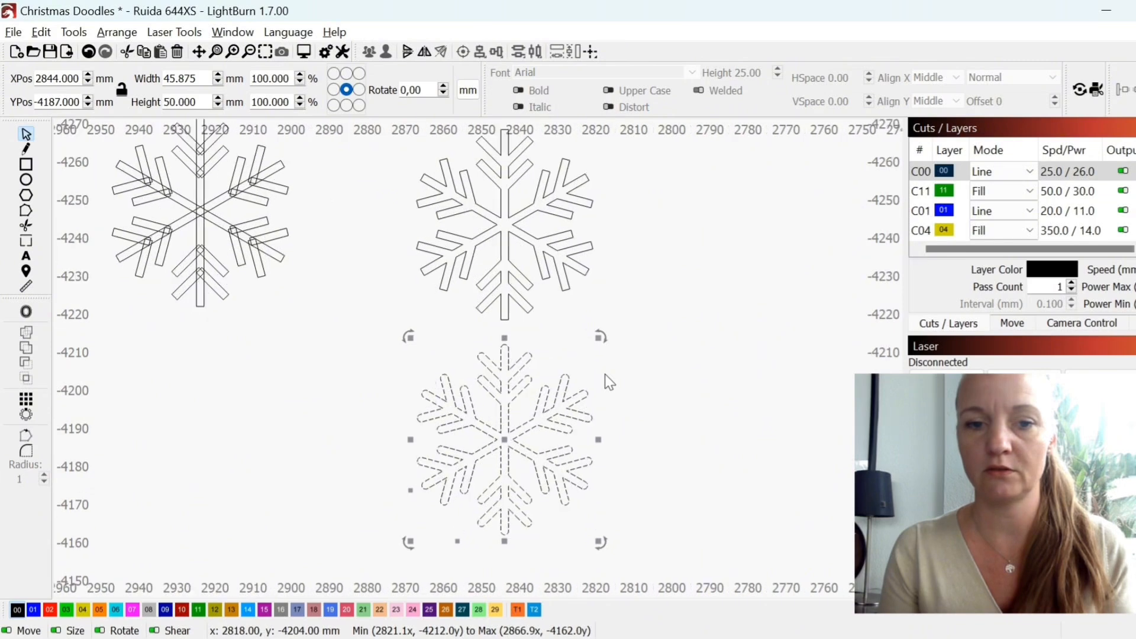
left_click_drag(469, 276, 448, 312)
left_click(590, 324)
scroll(580, 314, "down", 1)
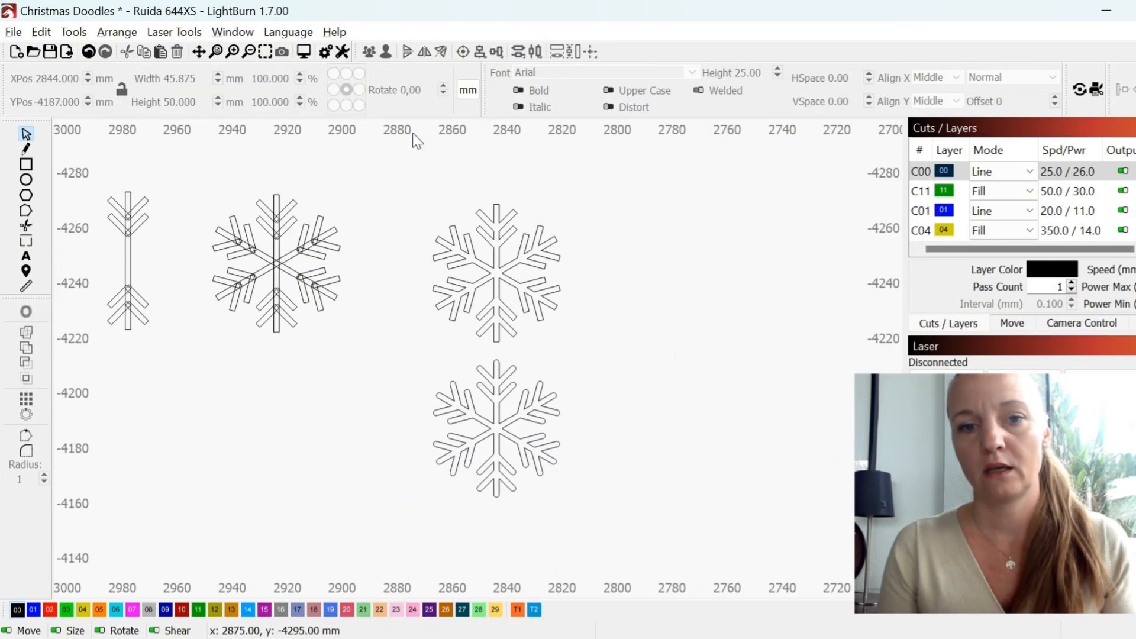
Duplicate both welded snowflakes together and move the duplicates 70 mm to the right.
left_click_drag(418, 170, 594, 552)
right_click(554, 189)
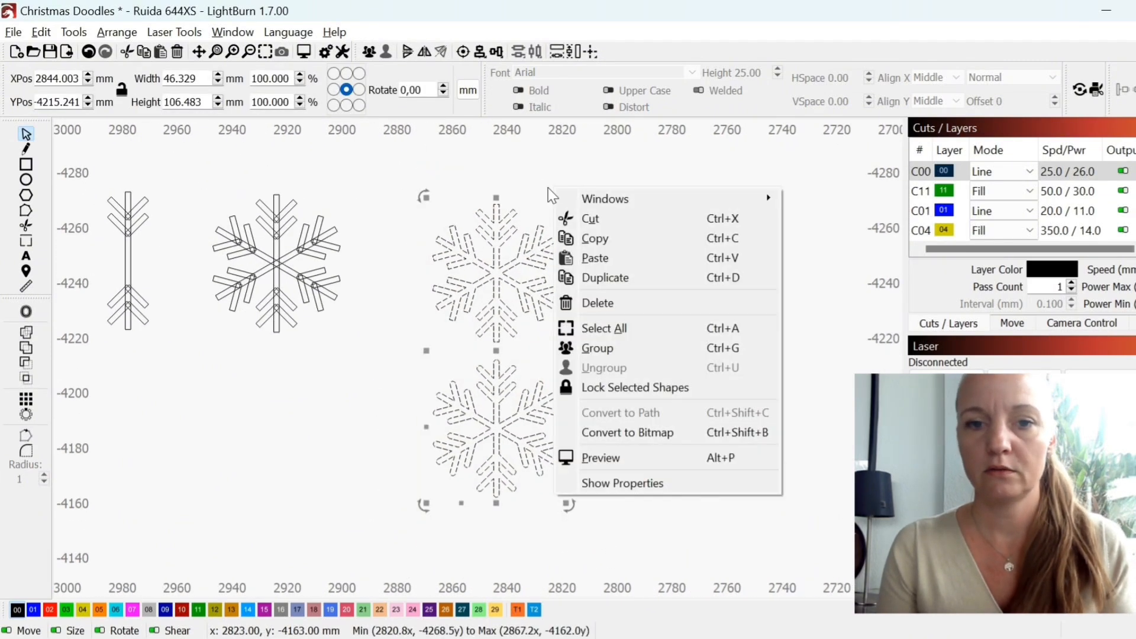
left_click(618, 281)
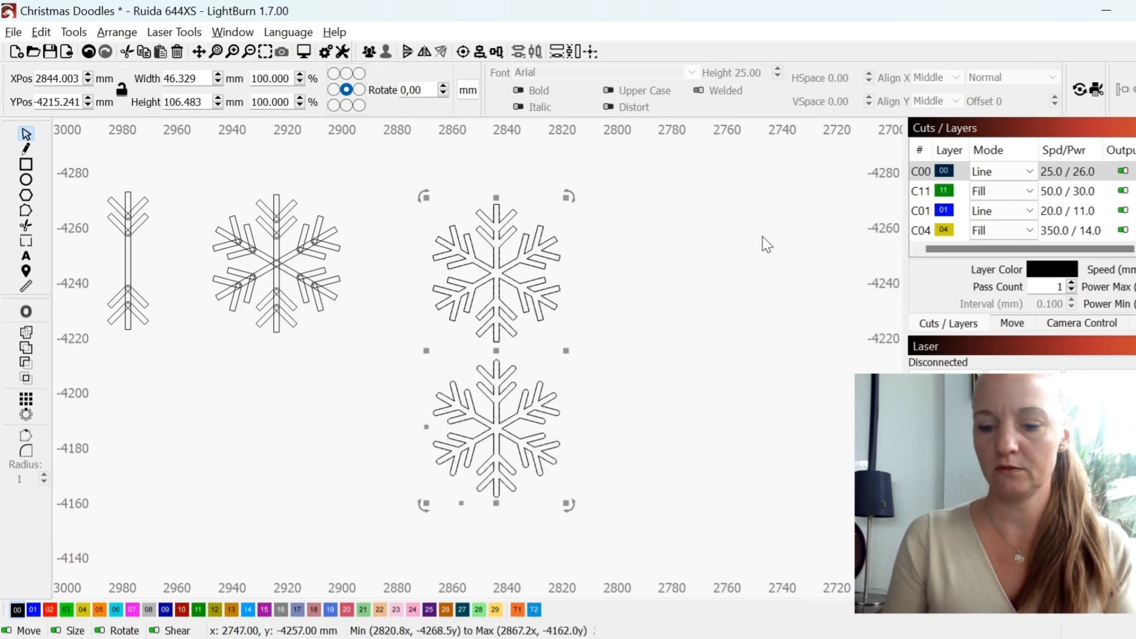
key("Right")
key("Right")
key("Right")
key("Right")
key("Right")
key("Right")
key("Right")
key("Right")
key("Right")
key("Right")
key("Right")
key("Right")
key("Right")
key("Right")
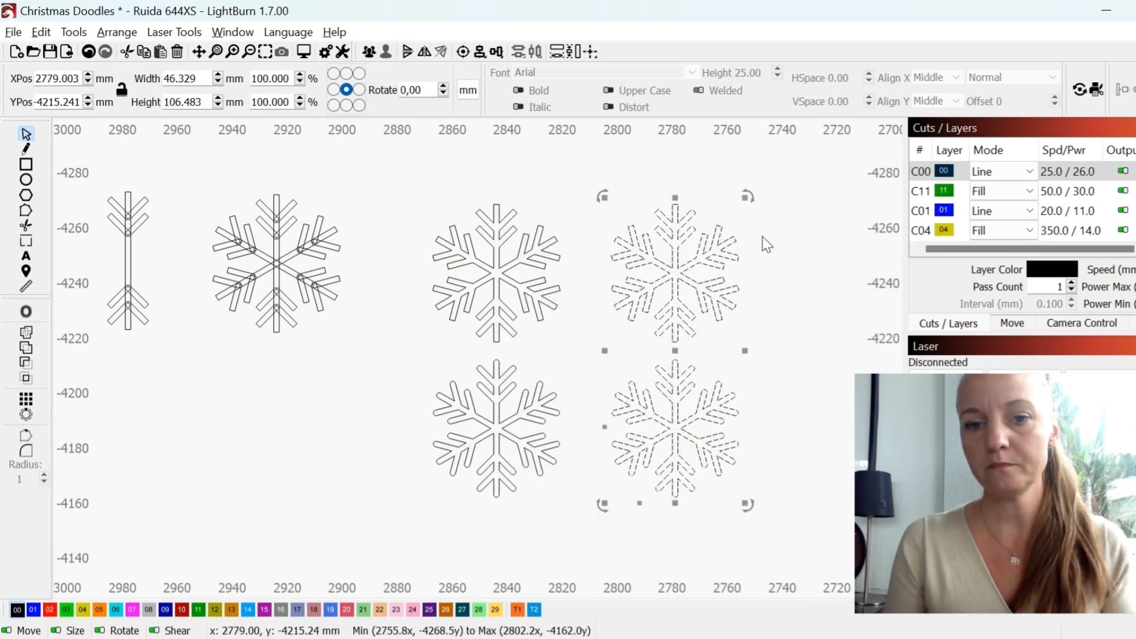
left_click(831, 473)
Draw a circle about 11 mm in diameter on the duplicated square-ended snowflake and align it with the snowflake's centre.
left_click_drag(831, 471, 652, 427)
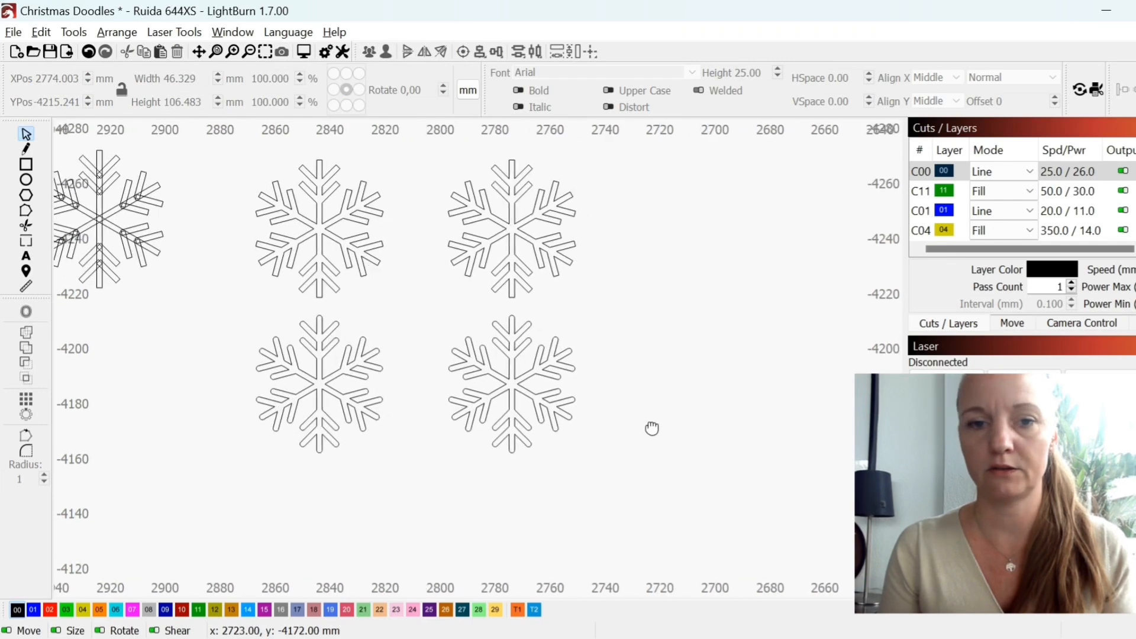
scroll(521, 236, "up", 2)
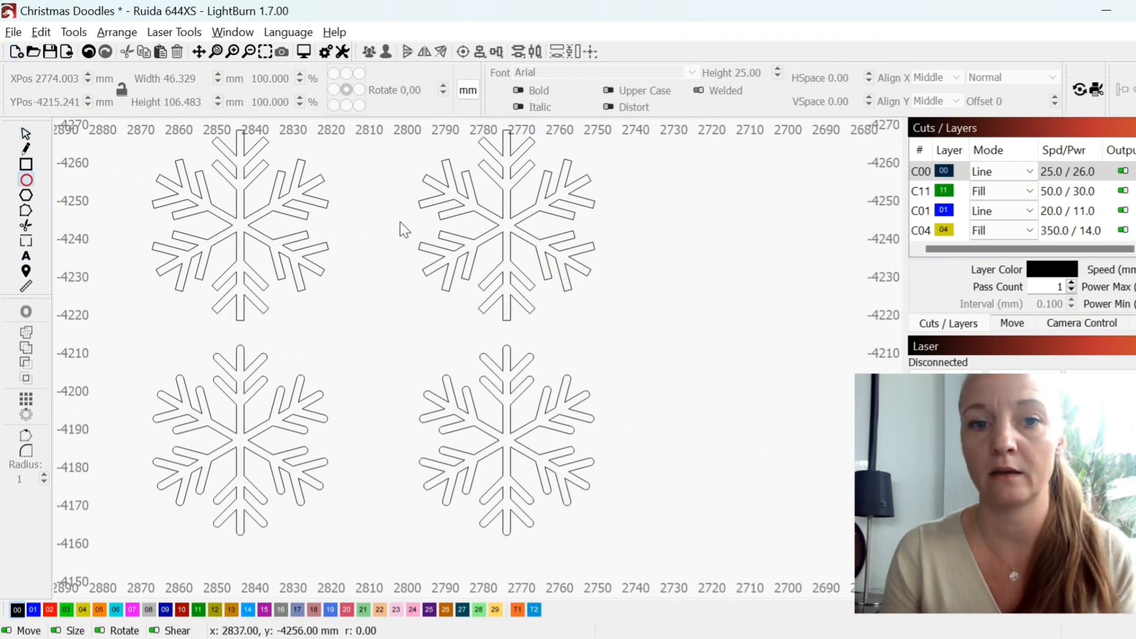
scroll(468, 237, "up", 1)
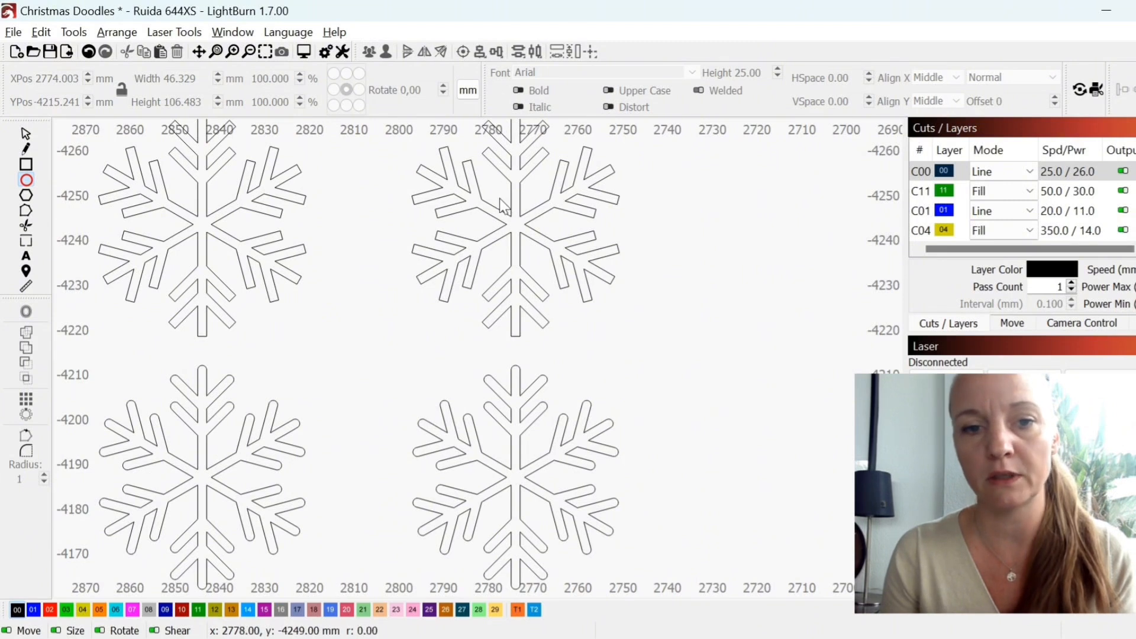
left_click_drag(524, 229, 532, 251)
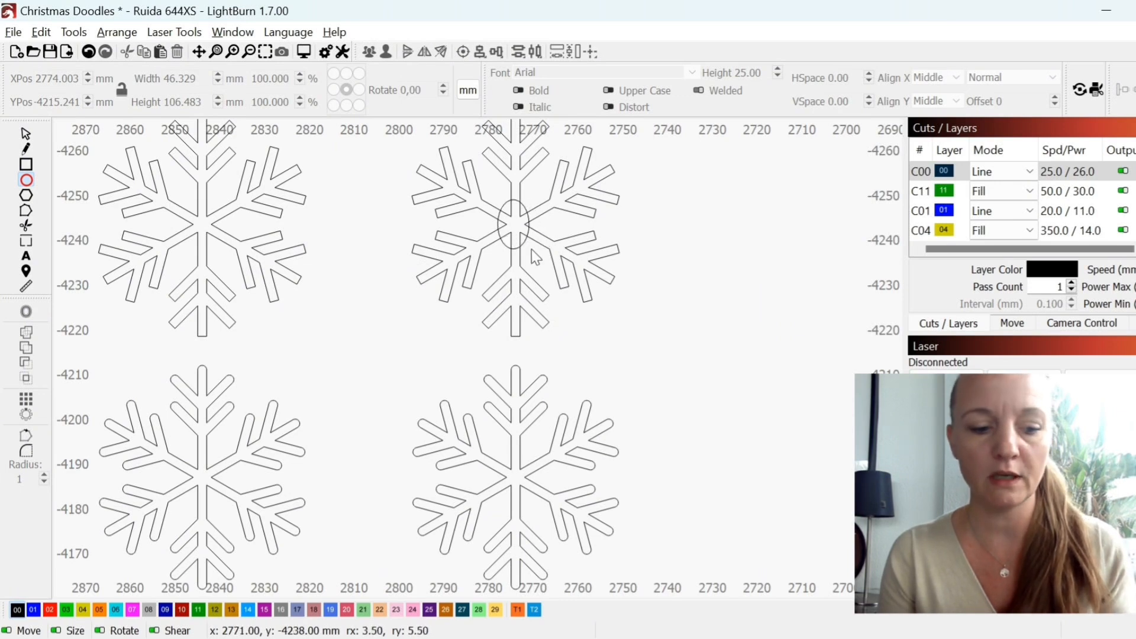
key("shift")
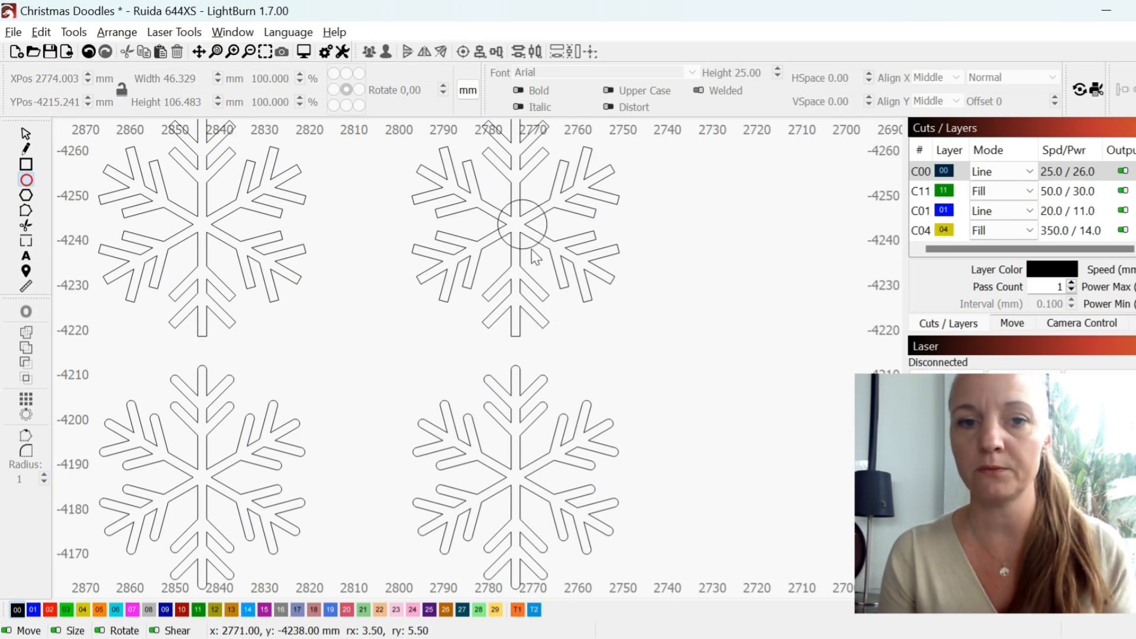
left_click_drag(537, 258, 536, 258)
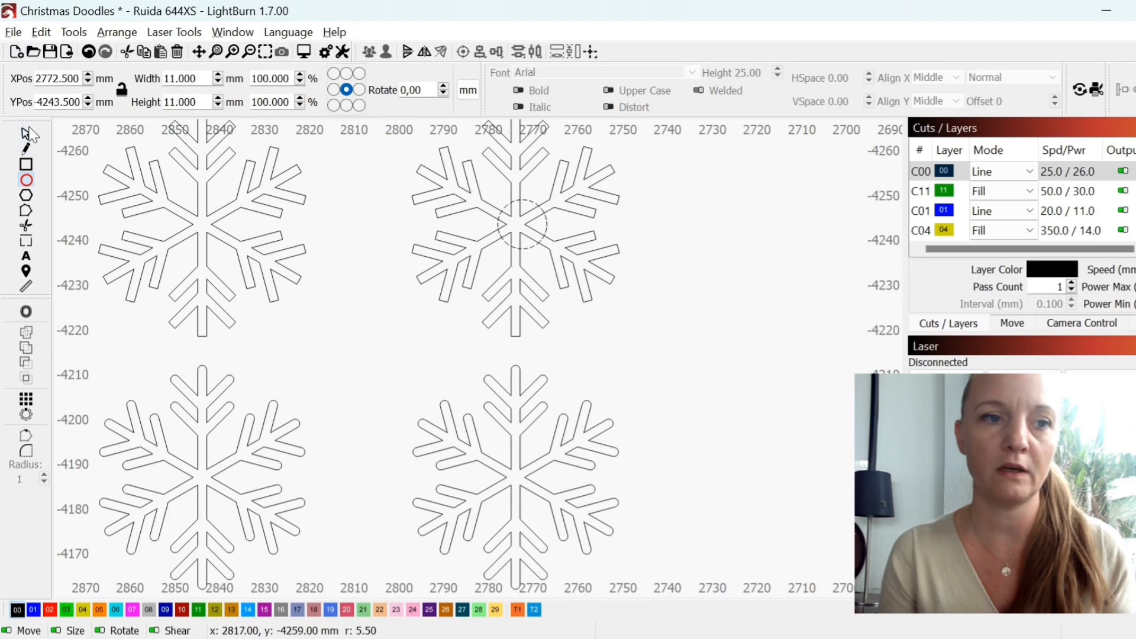
left_click(27, 134)
left_click_drag(522, 225, 517, 223)
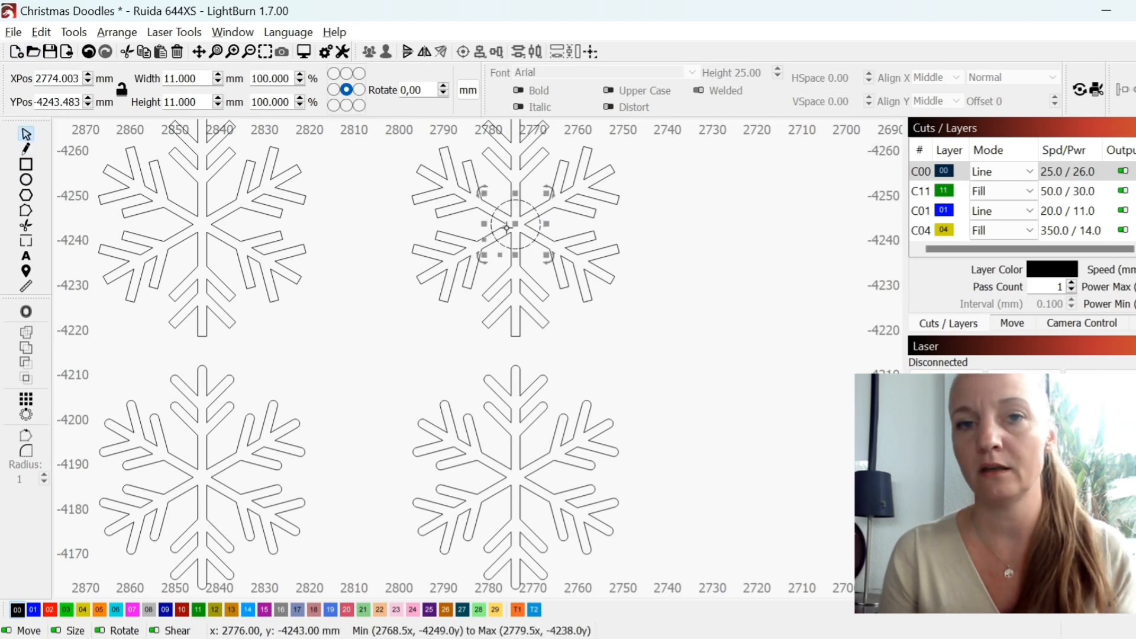
Enlarge the centre circle to 15 × 15 mm with the aspect ratio locked.
scroll(515, 222, "up", 3)
scroll(516, 225, "up", 3)
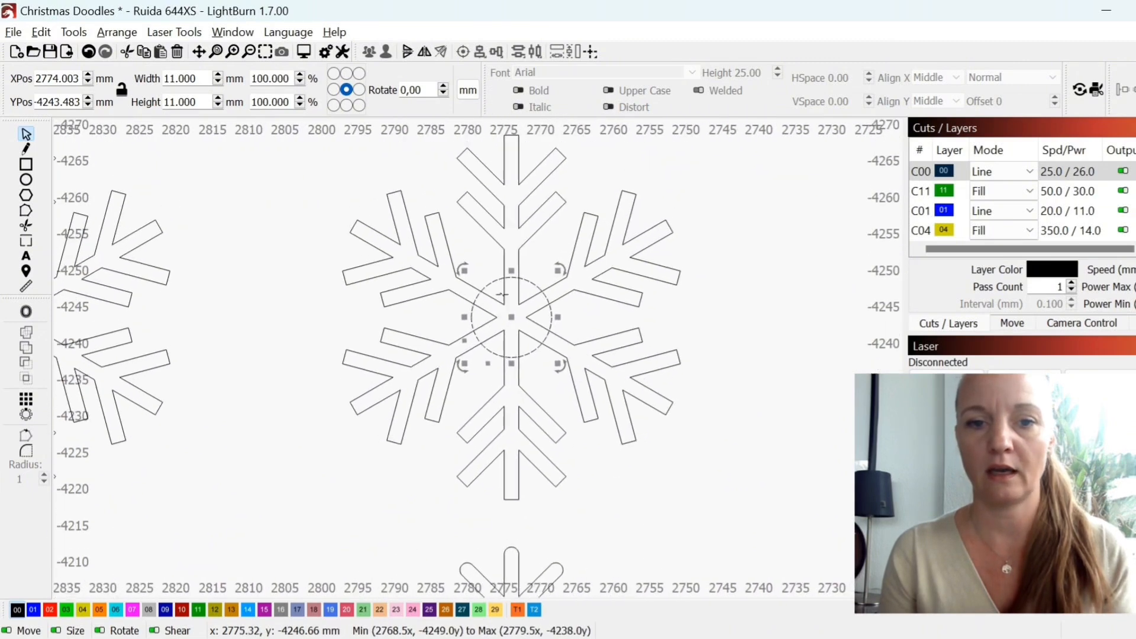
left_click(123, 91)
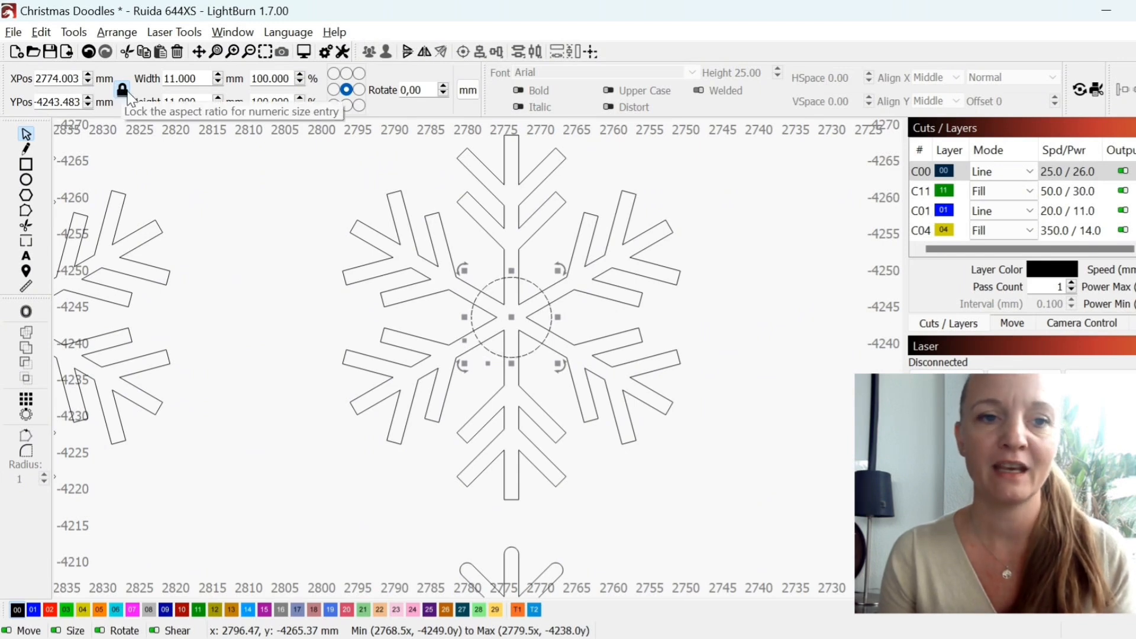
left_click(219, 76)
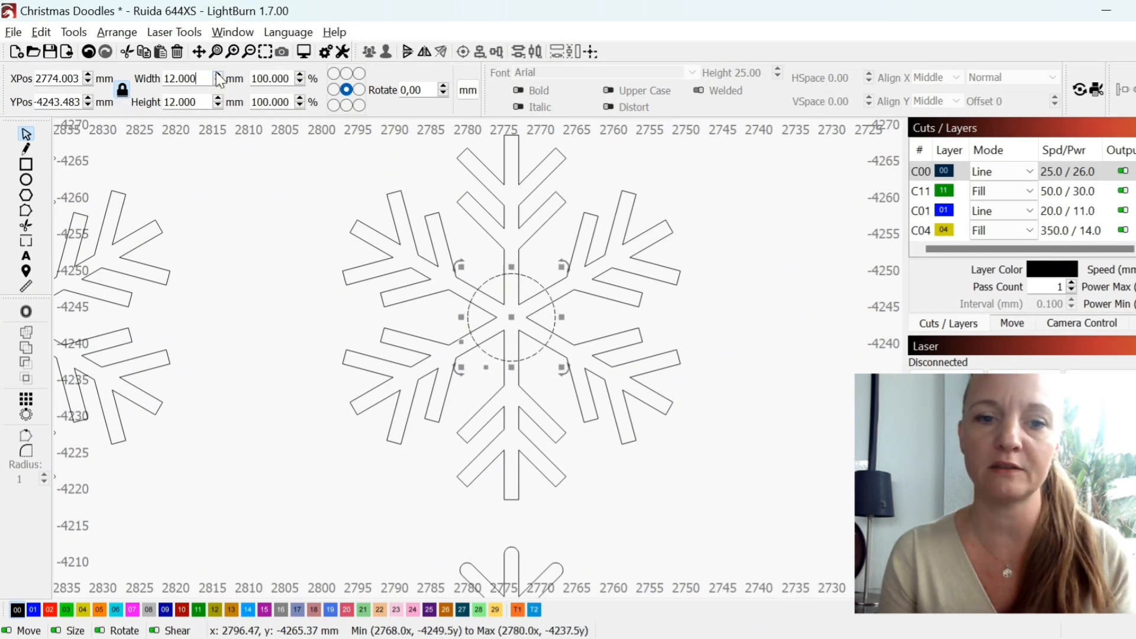
left_click(219, 76)
left_click(219, 76)
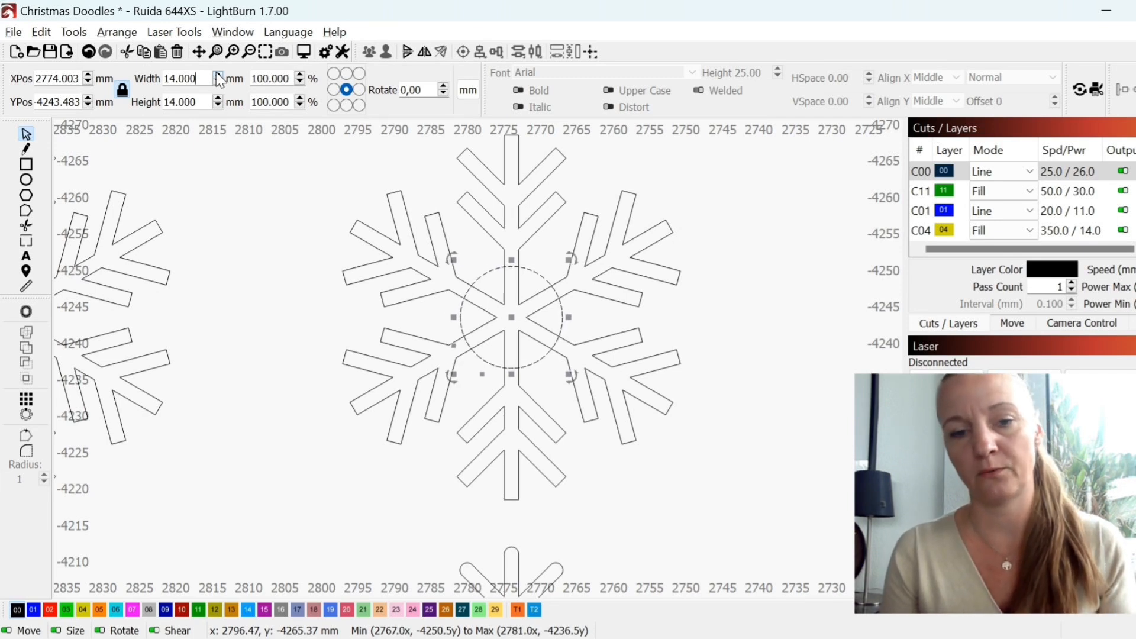
left_click(219, 75)
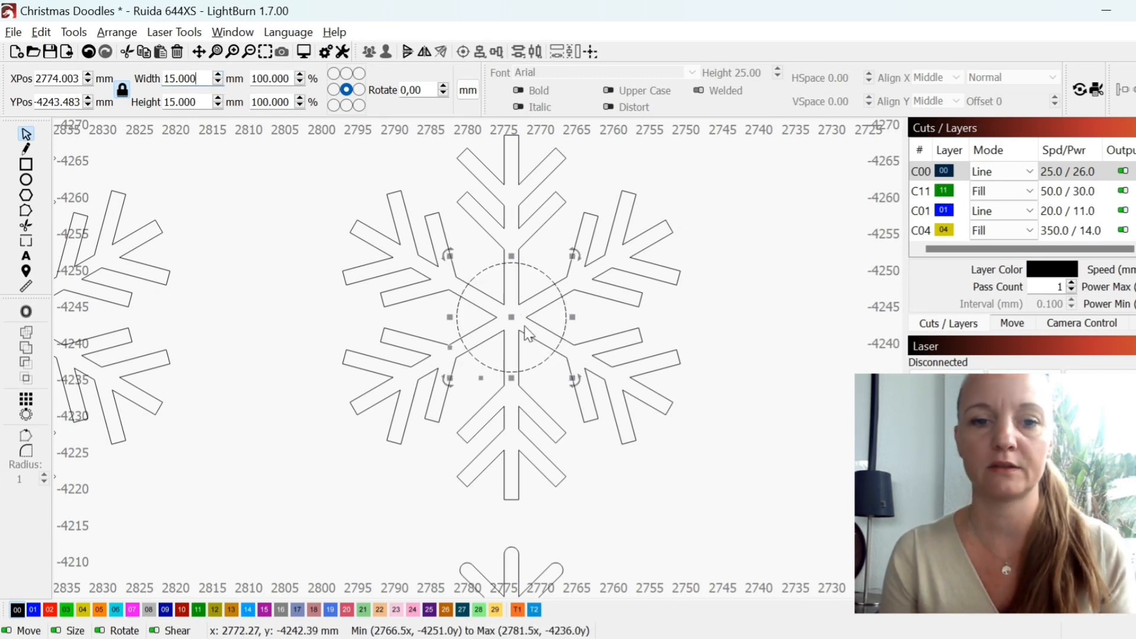
Duplicate the 15 mm circle at the snowflake's centre and reduce the duplicate to 9 × 9 mm.
right_click(502, 306)
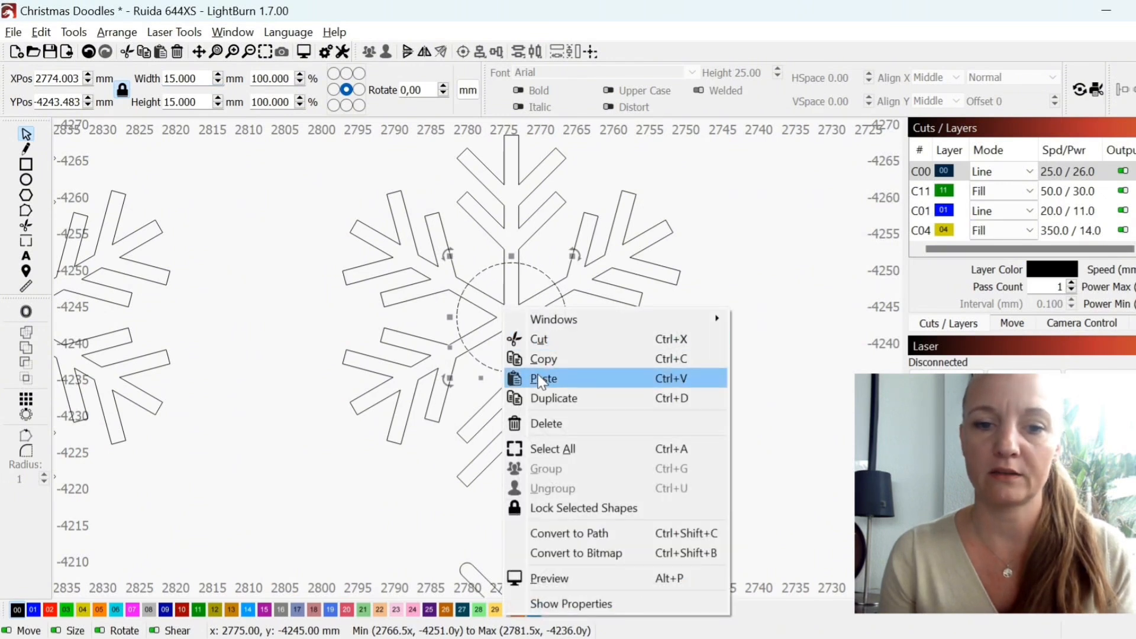
left_click(534, 398)
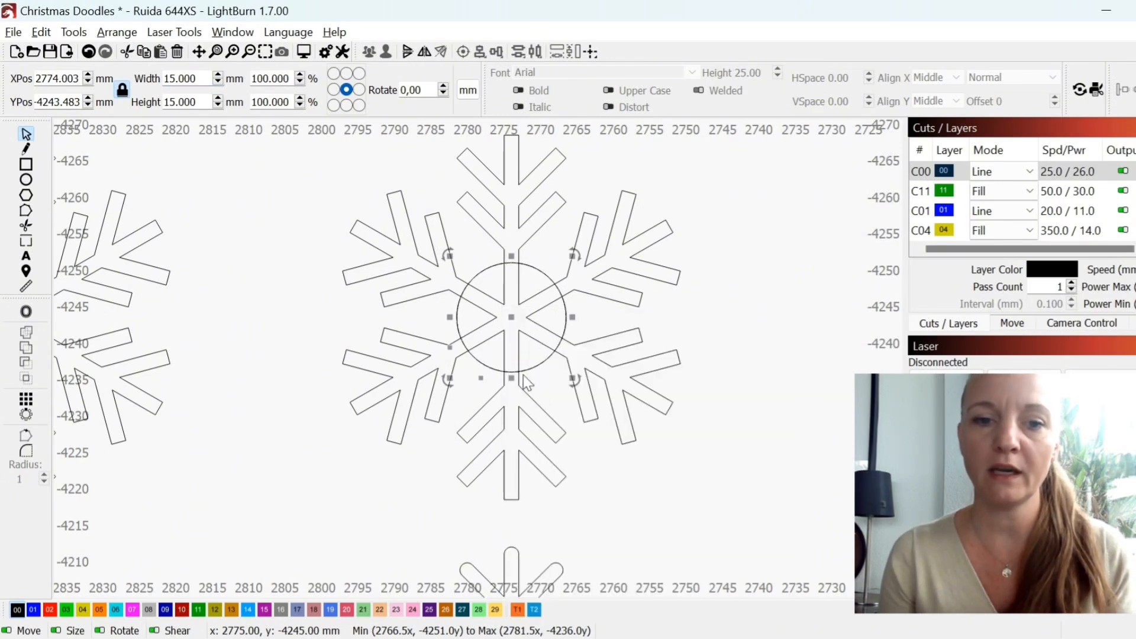
left_click(218, 83)
left_click(218, 83)
left_click(217, 83)
left_click(218, 84)
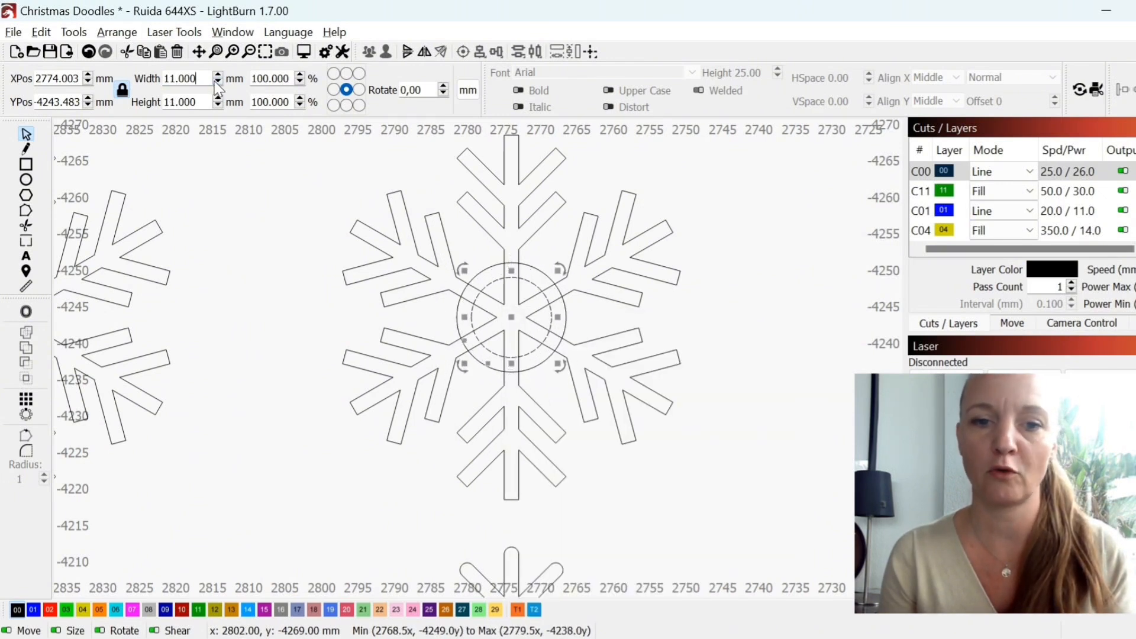
left_click(218, 83)
left_click(218, 83)
left_click(218, 84)
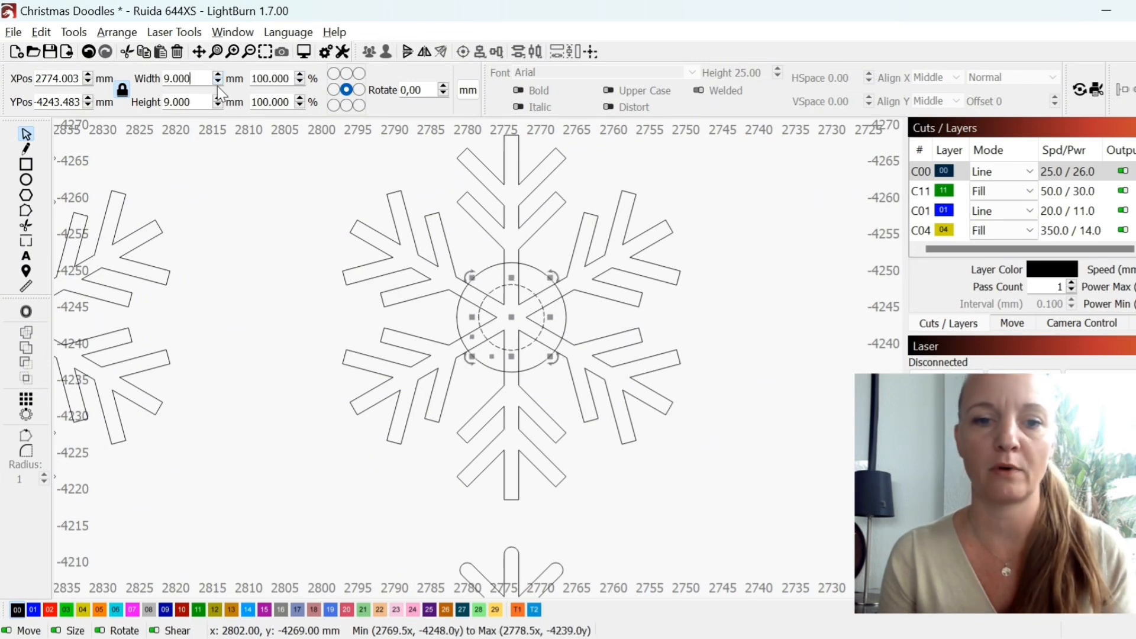
left_click(218, 75)
Weld the 15 mm circle to the duplicated square-ended snowflake, leaving out the 9 mm circle.
left_click(473, 279)
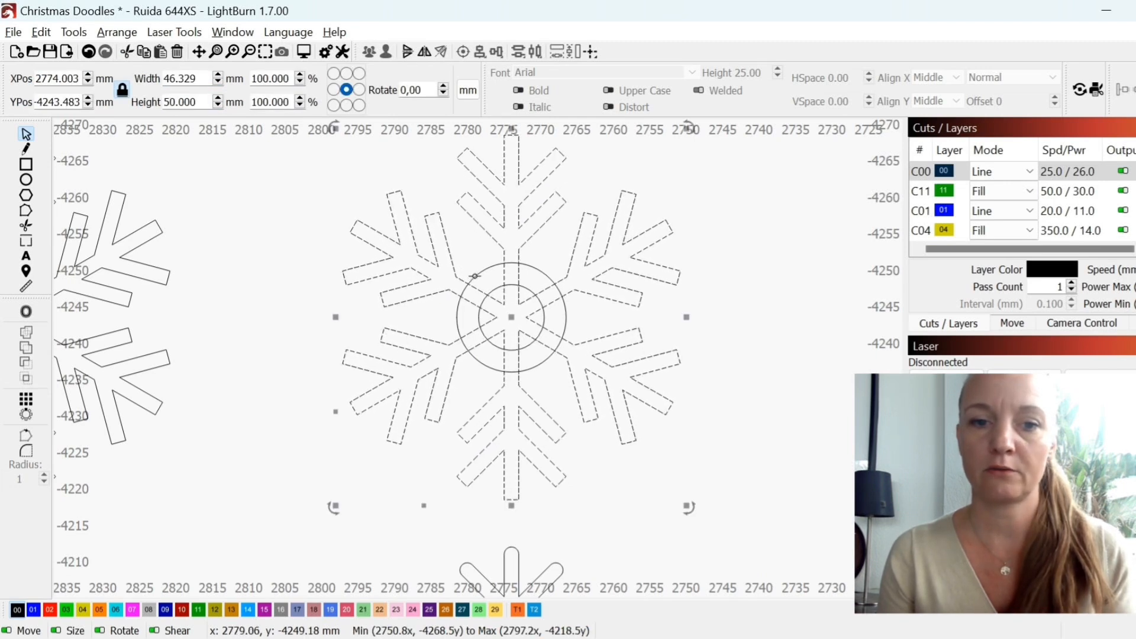
left_click(28, 333)
scroll(508, 367, "down", 3)
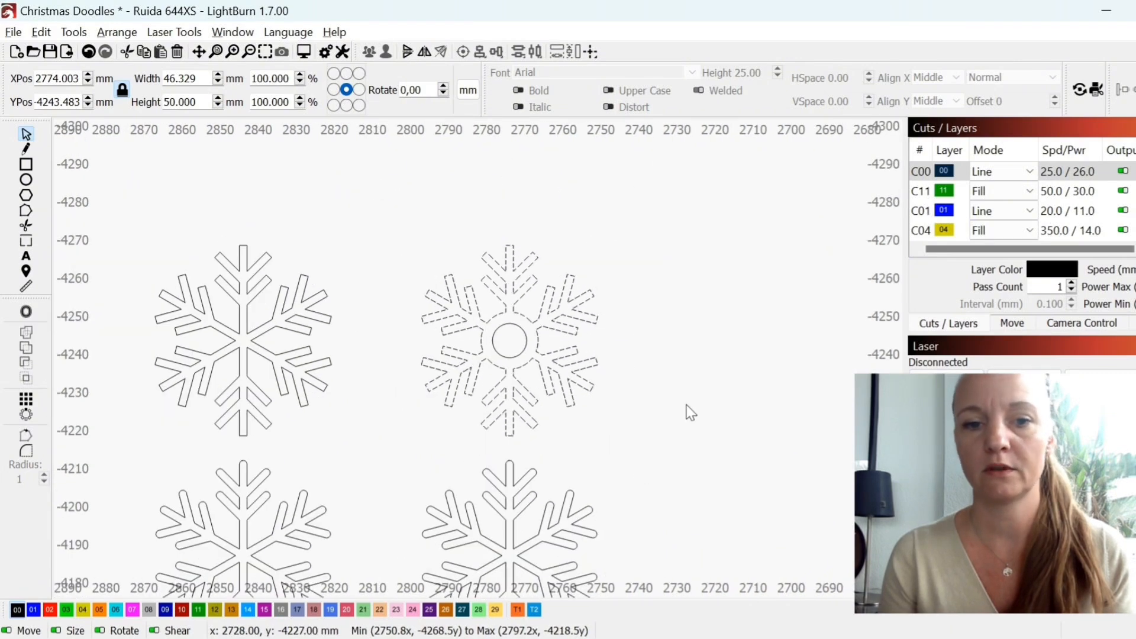
left_click(691, 413)
Copy the yellow six-pointed star from the "6 Pointed Star" row of the star designs.
scroll(471, 426, "down", 2)
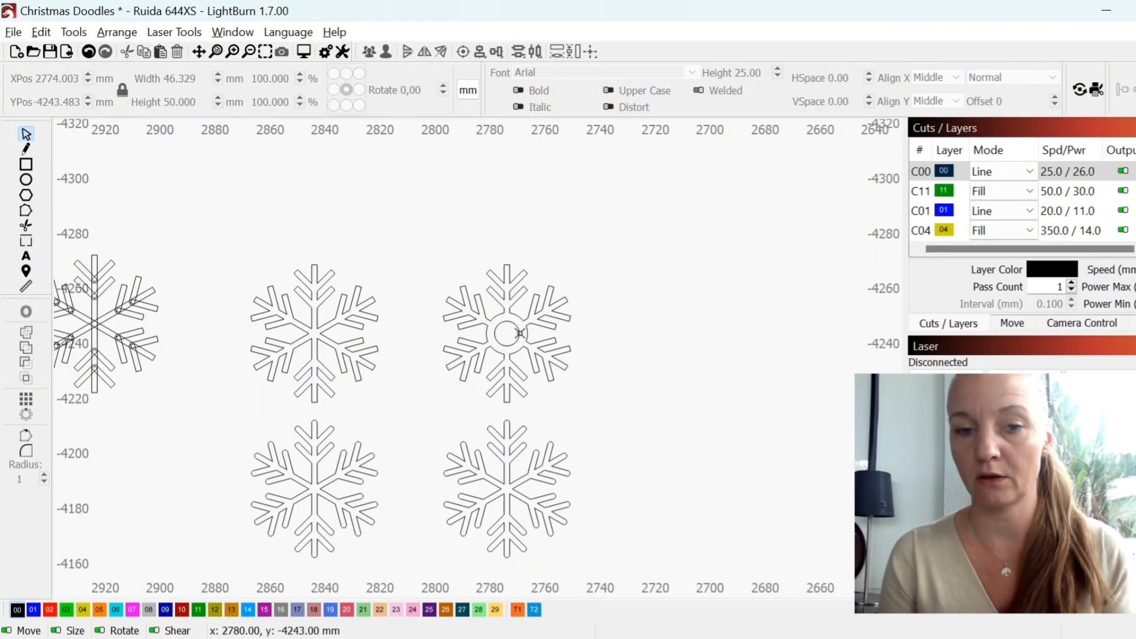
scroll(572, 481, "down", 4)
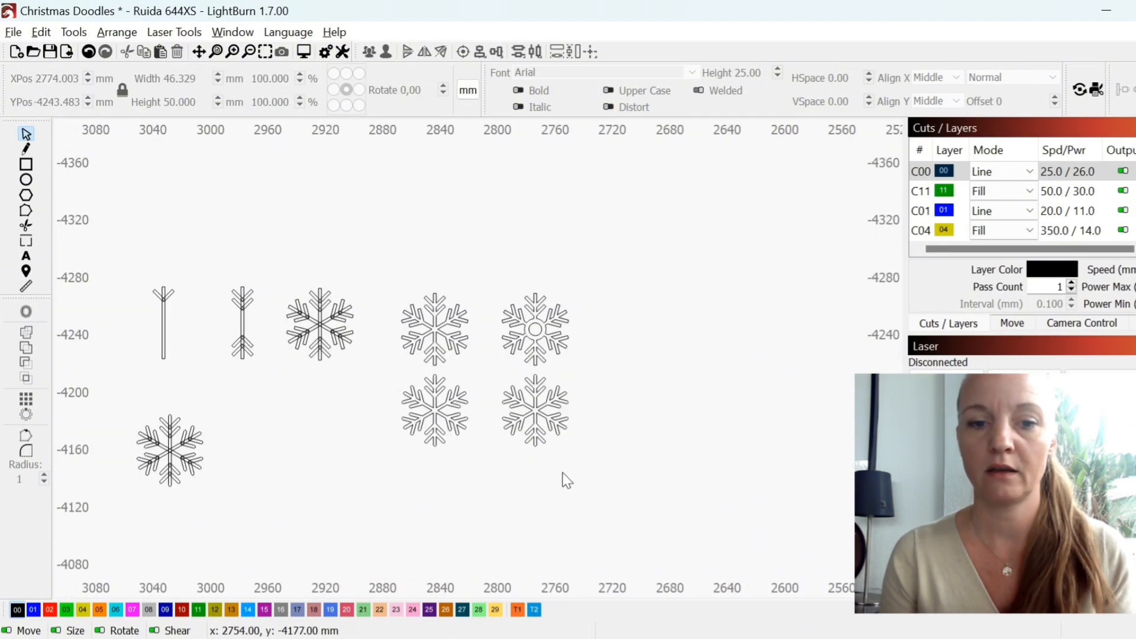
scroll(568, 483, "down", 10)
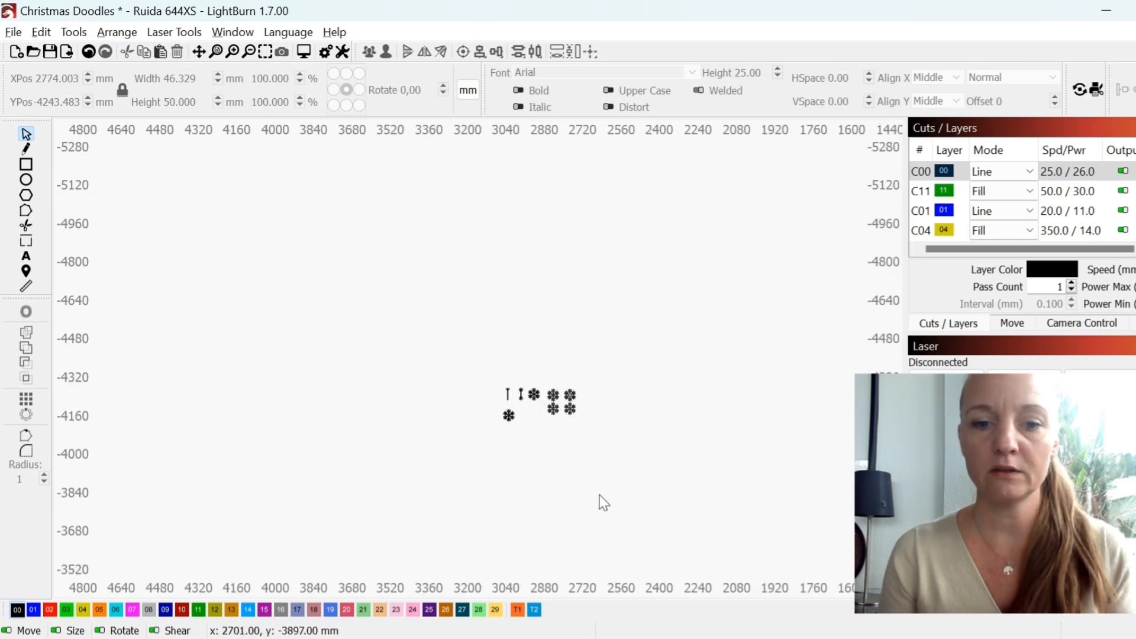
scroll(600, 496, "down", 3)
left_click_drag(604, 479, 572, 80)
left_click_drag(592, 529, 554, 384)
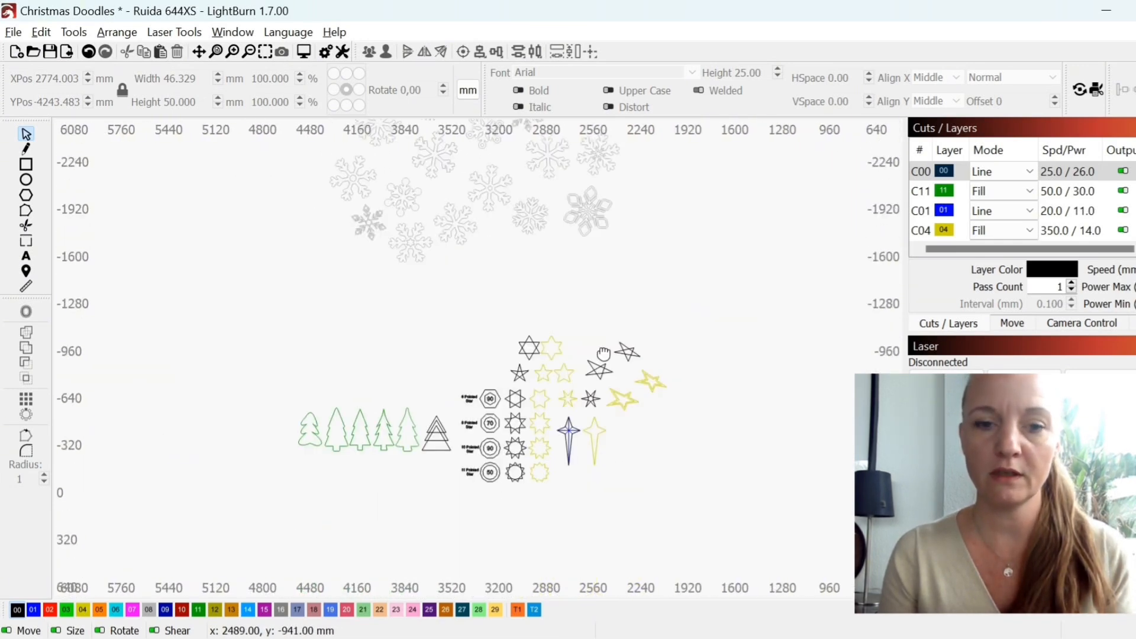
scroll(550, 390, "up", 5)
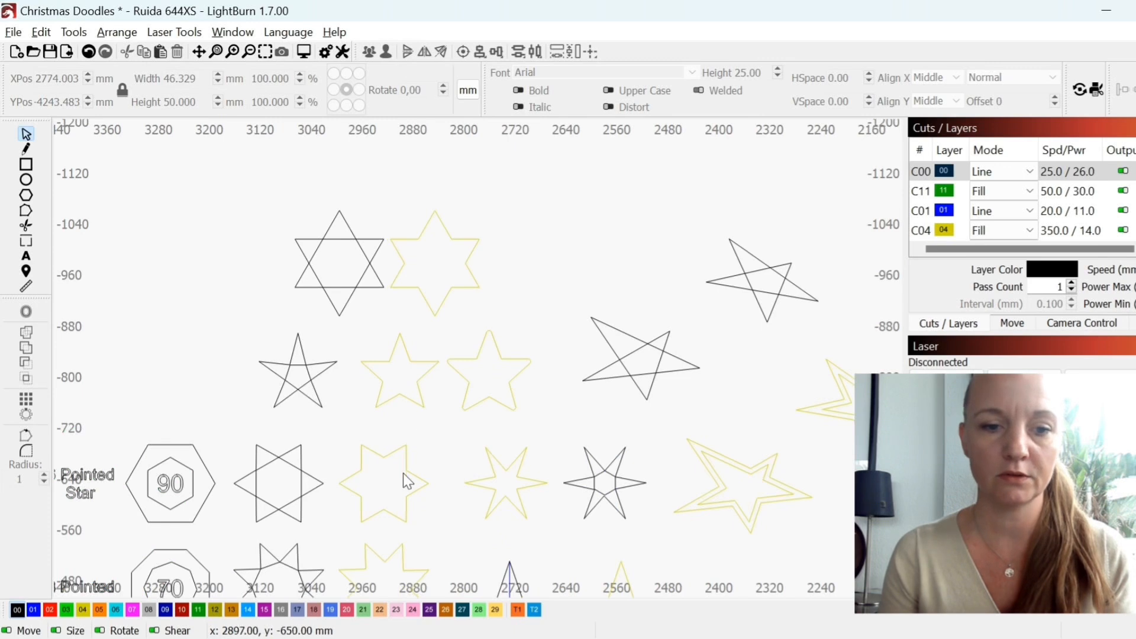
left_click_drag(408, 471, 592, 401)
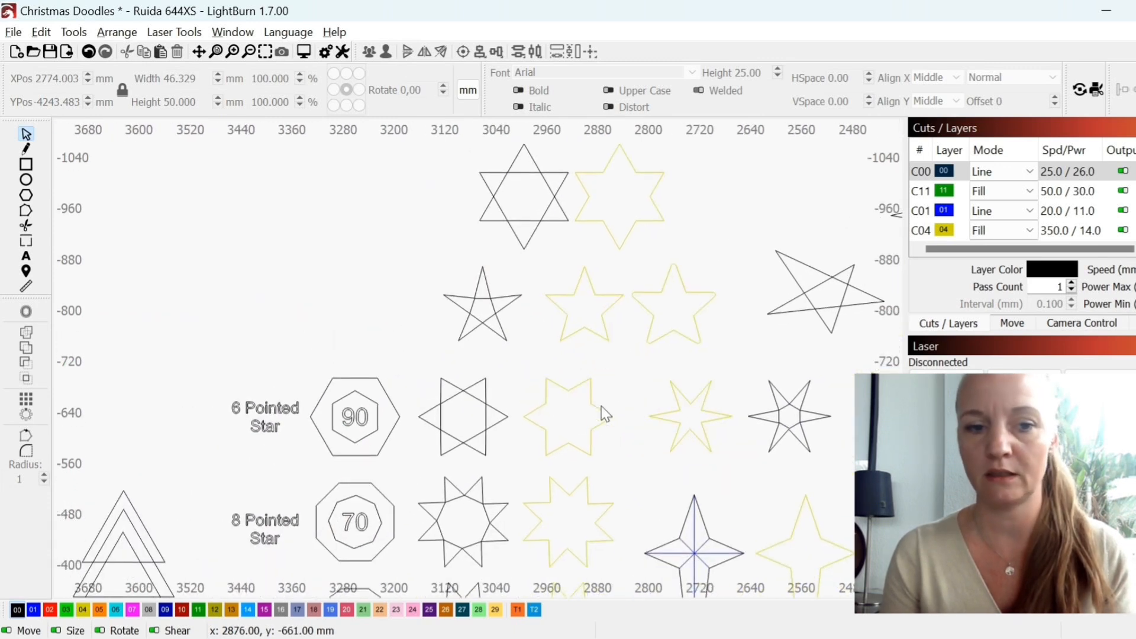
left_click(590, 398)
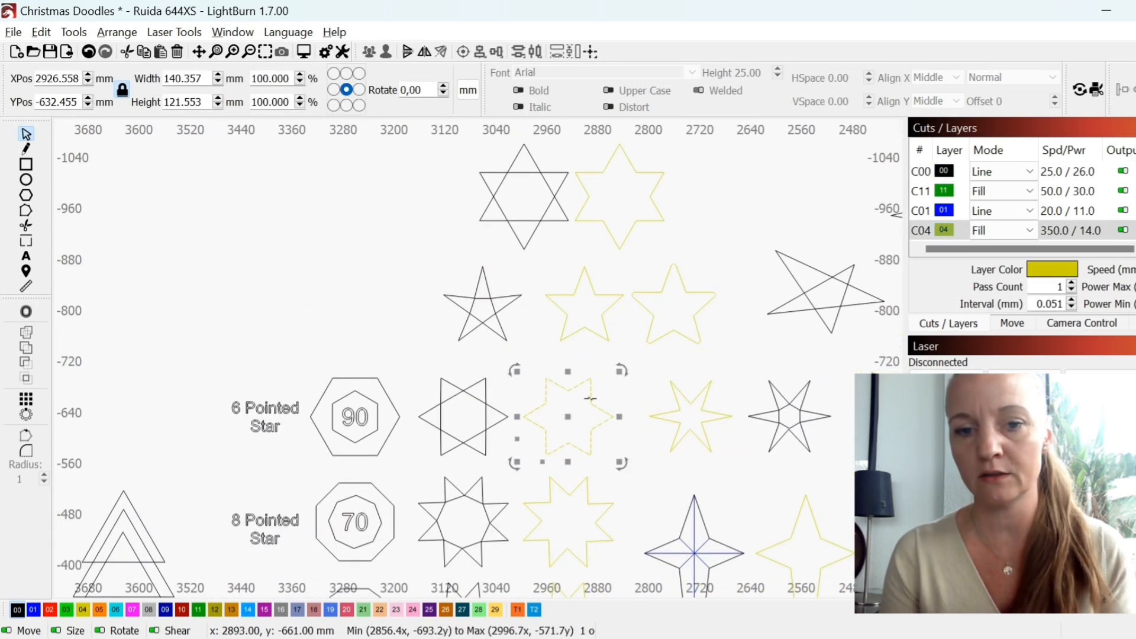
Paste the star near the welded snowflakes and scale it down to about 11.3 × 9.8 mm.
scroll(590, 398, "down", 8)
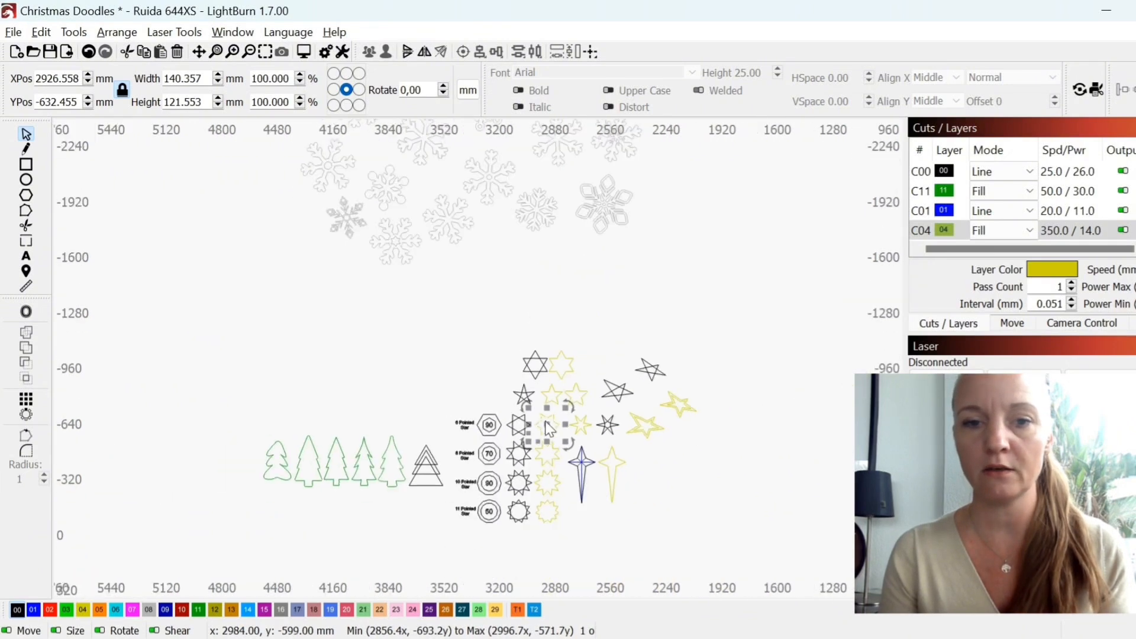
left_click_drag(590, 355, 521, 553)
scroll(445, 288, "up", 10)
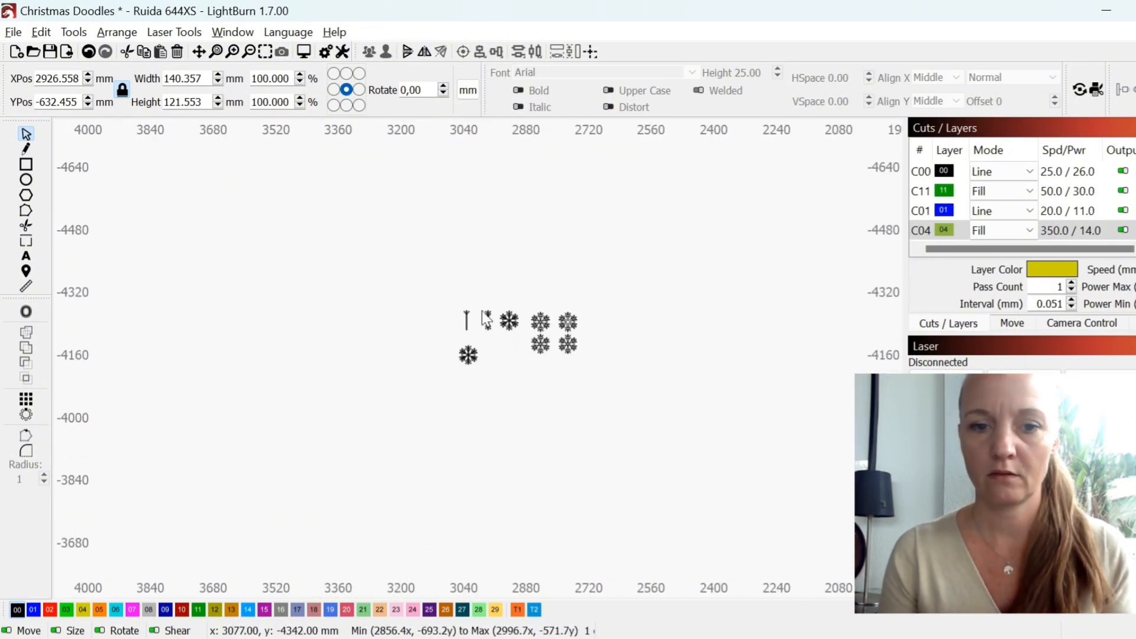
scroll(707, 467, "up", 1)
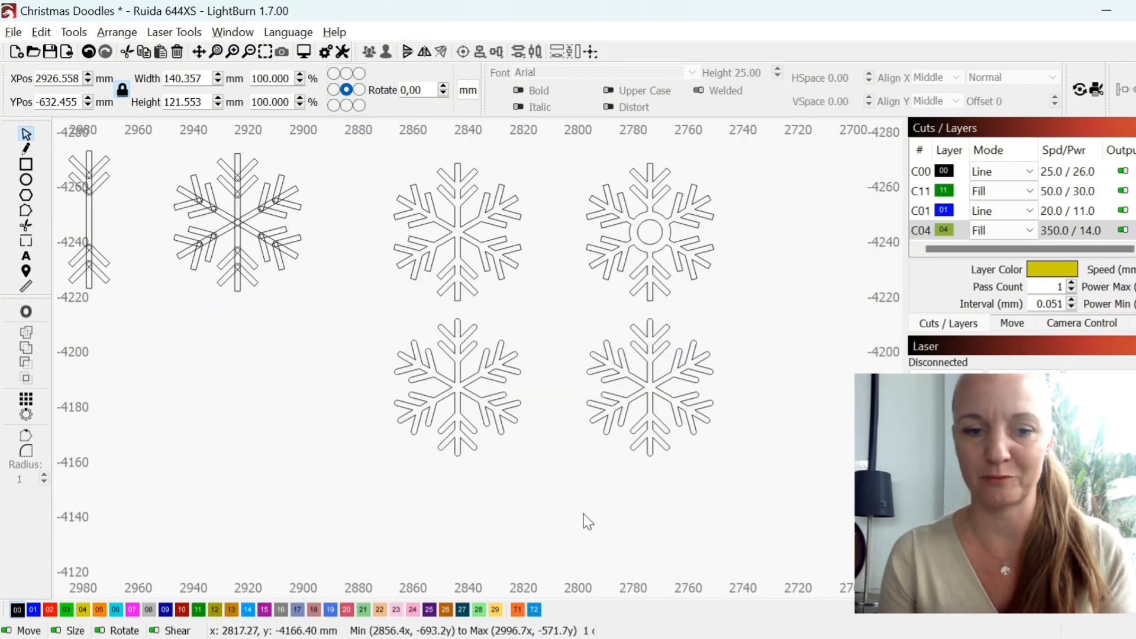
key("ctrl+v")
scroll(562, 418, "down", 1)
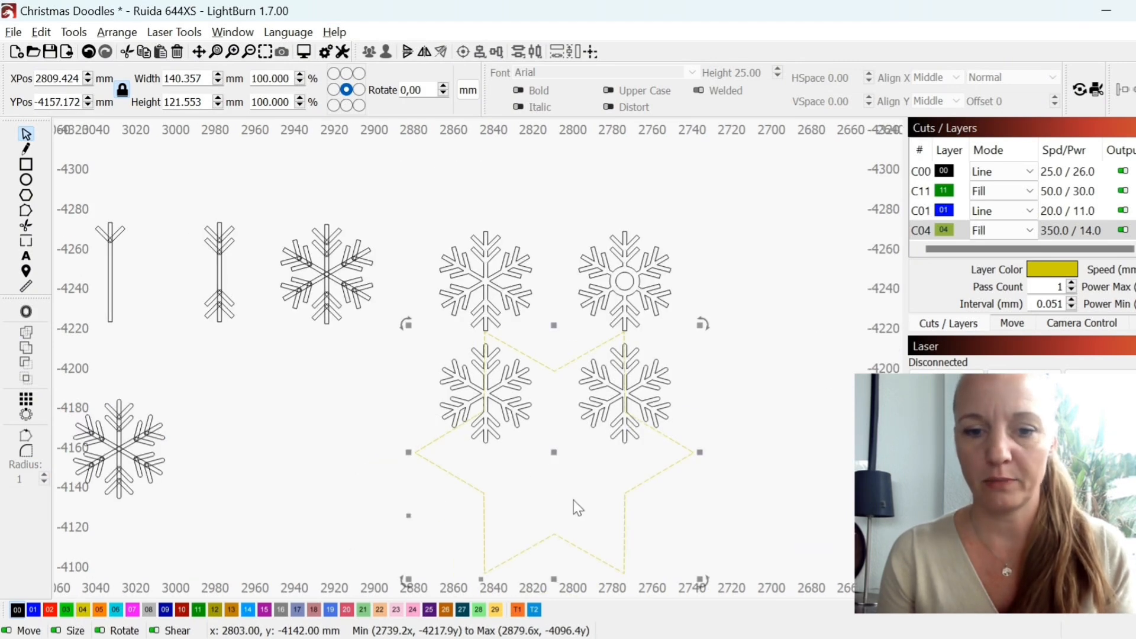
left_click_drag(701, 580, 435, 344)
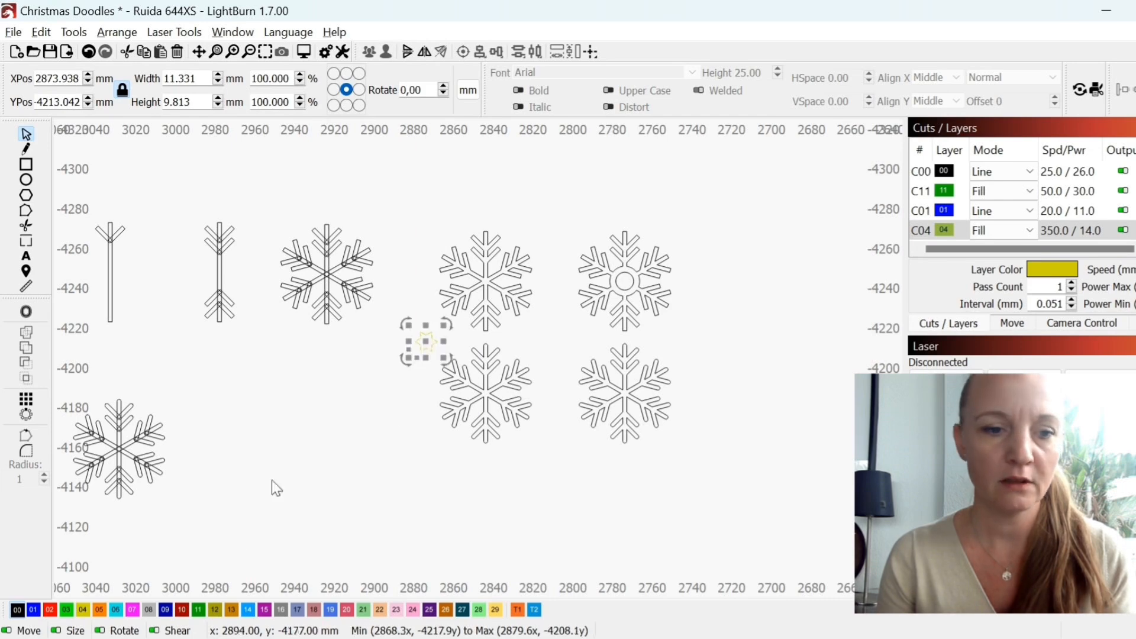
Assign the small star to layer 00 and centre it on the duplicated rounded snowflake at X 2774, Y -4187 mm.
left_click(18, 610)
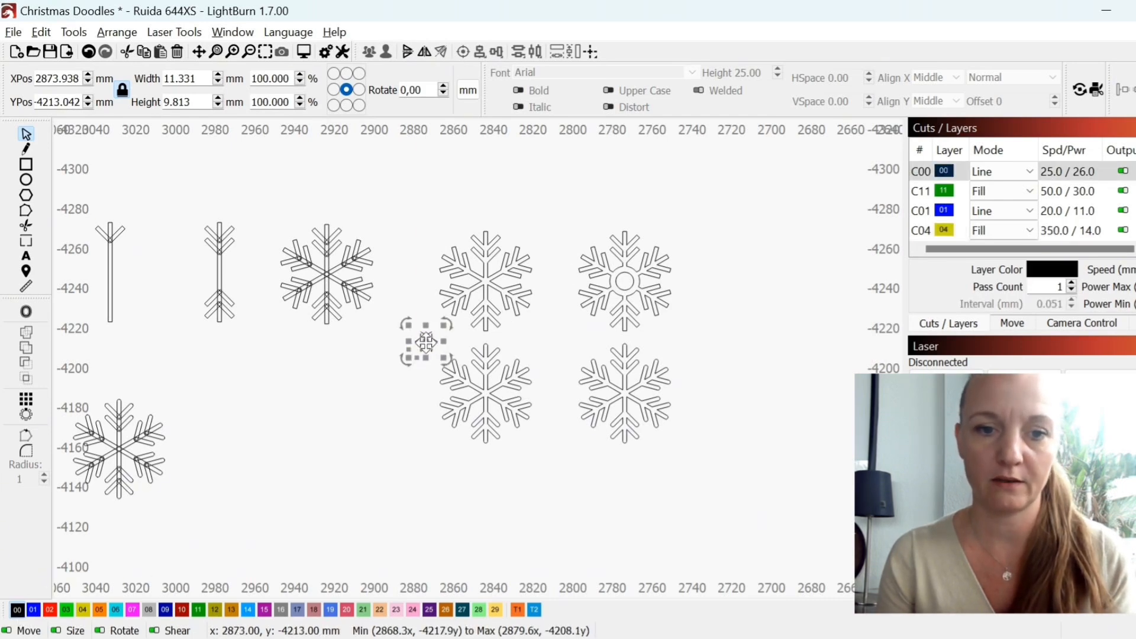
left_click_drag(426, 342, 594, 408)
scroll(625, 396, "up", 5)
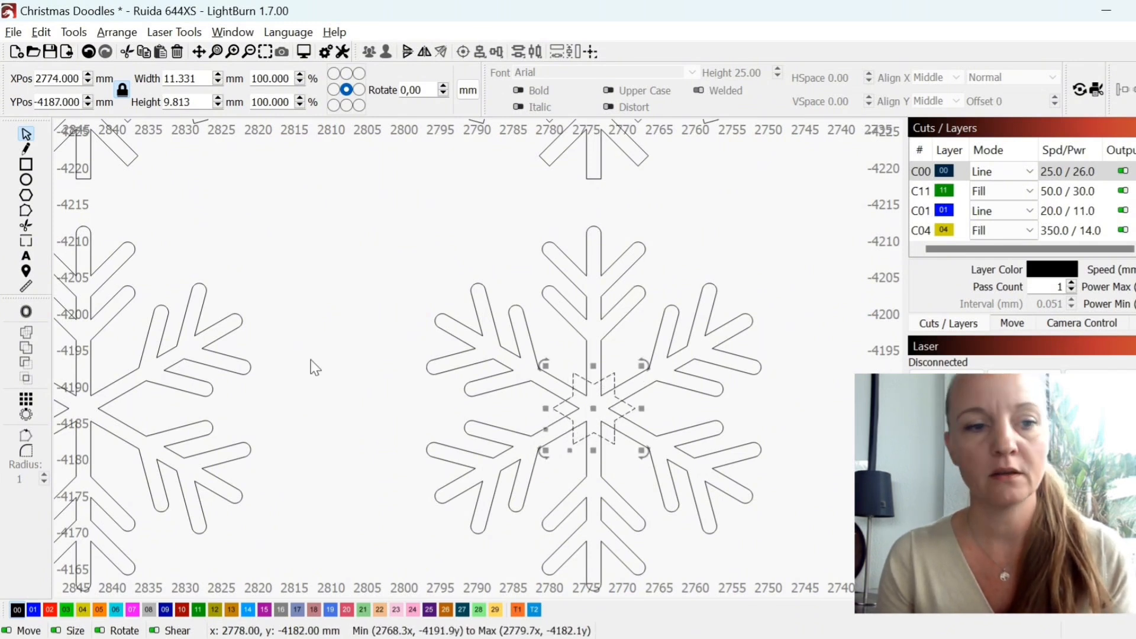
Offset the star outward by 3 mm with the Corner corner style, keeping the original star.
left_click(26, 314)
left_click_drag(675, 254, 829, 112)
left_click(829, 125)
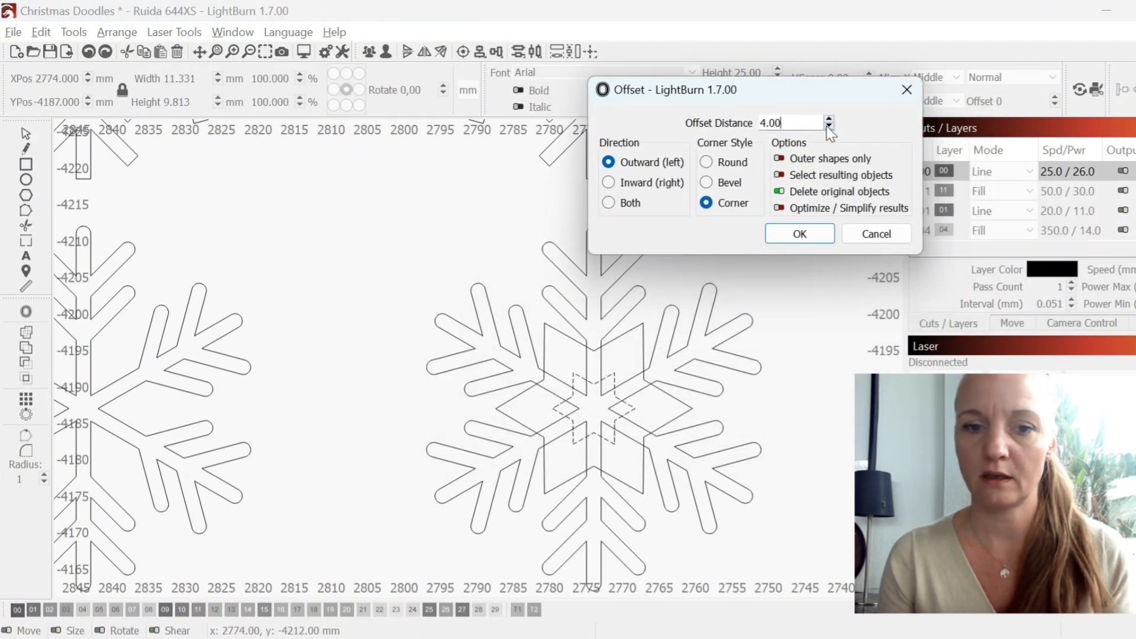
left_click(829, 126)
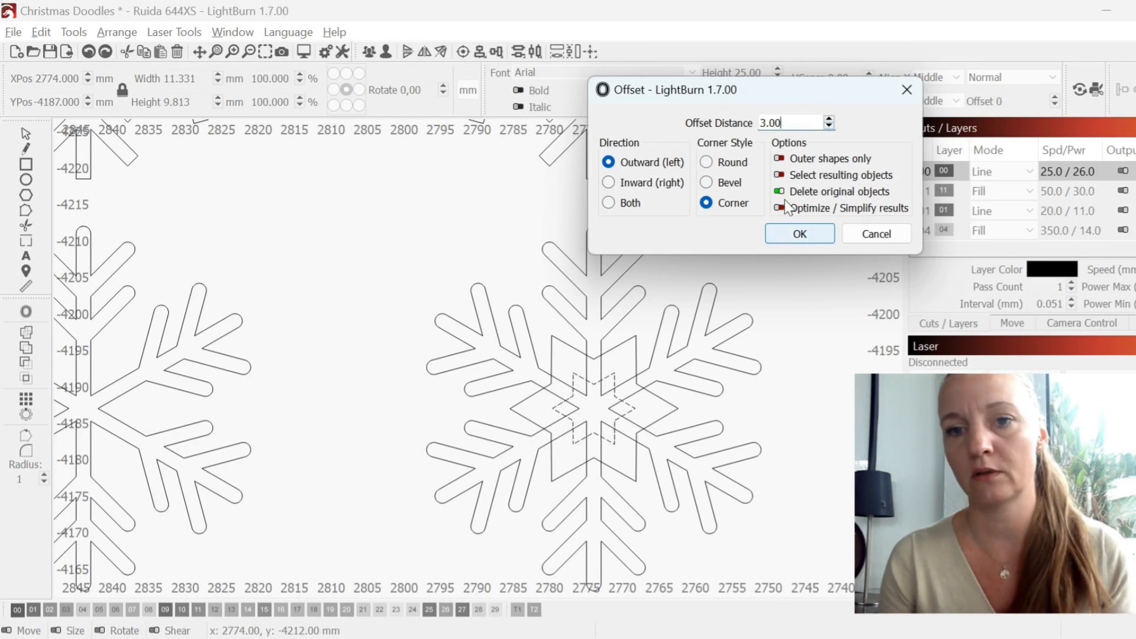
left_click(797, 234)
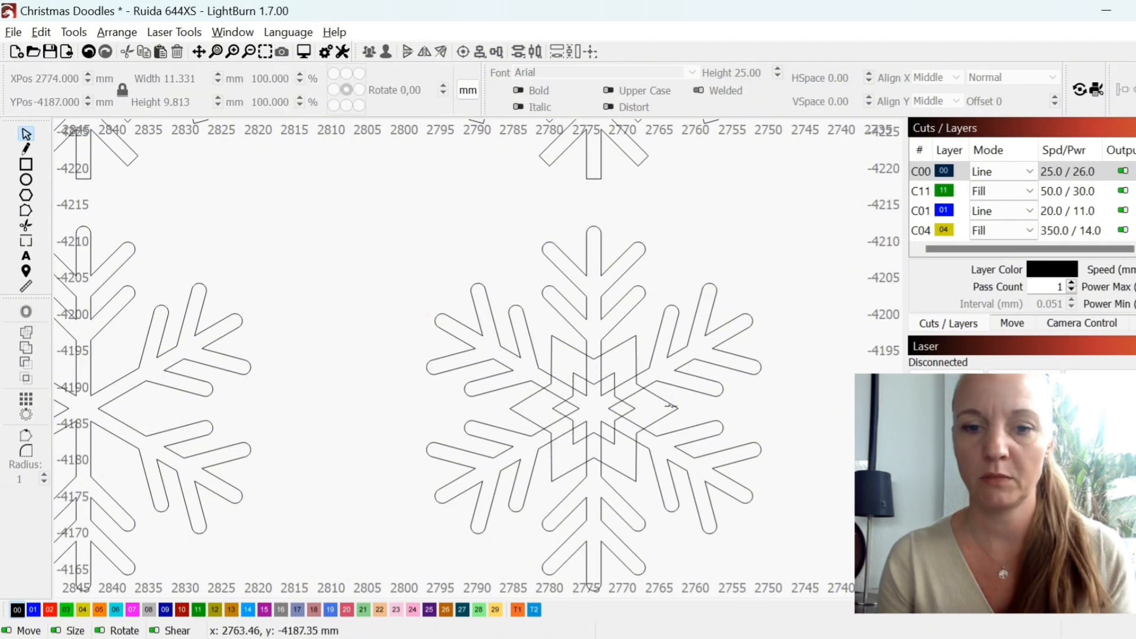
left_click(658, 385)
left_click(655, 383, "shift")
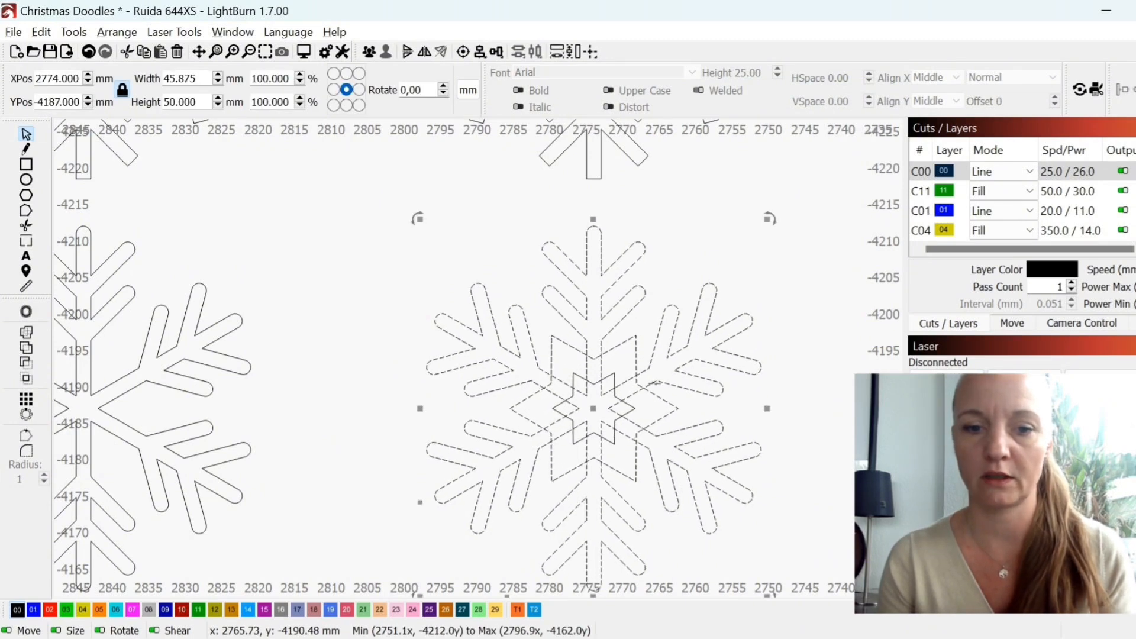
left_click(680, 278)
Duplicate the rounded snowflake together with its two stars and move the duplicate 60 mm to the right.
scroll(490, 391, "down", 3)
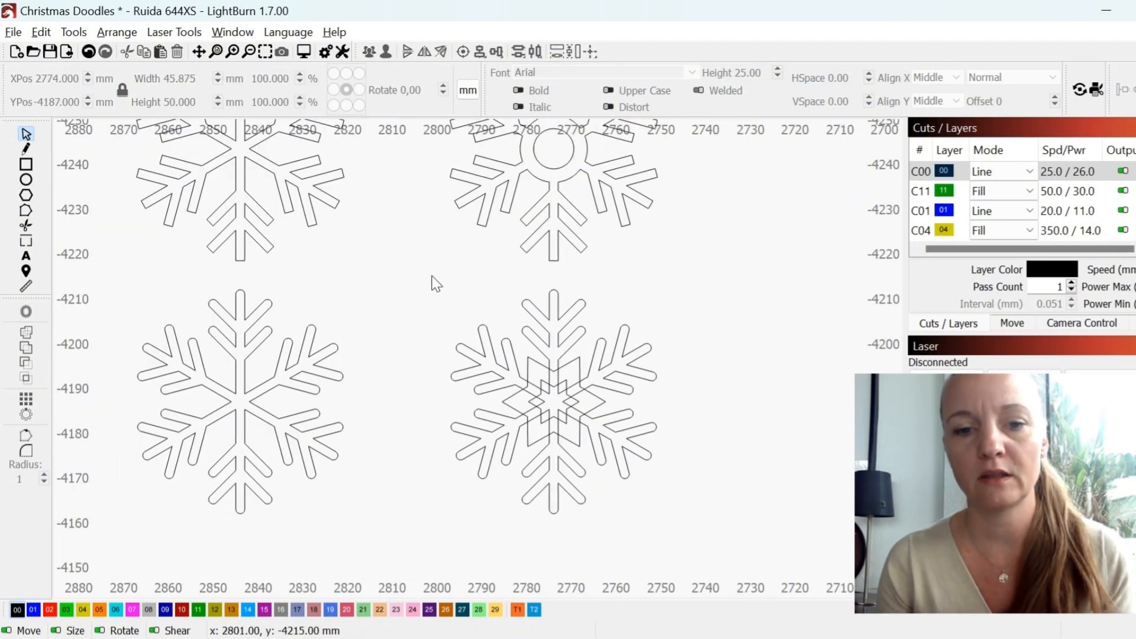
left_click_drag(432, 276, 701, 545)
right_click(653, 204)
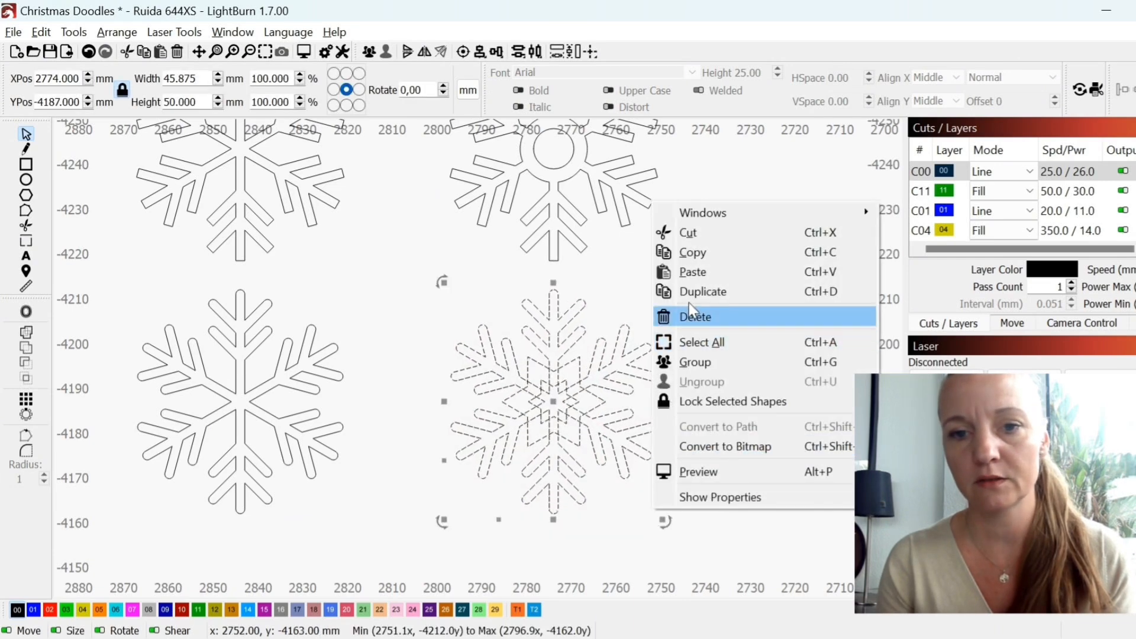
left_click(695, 292)
key("Right")
key("Right")
key("Right")
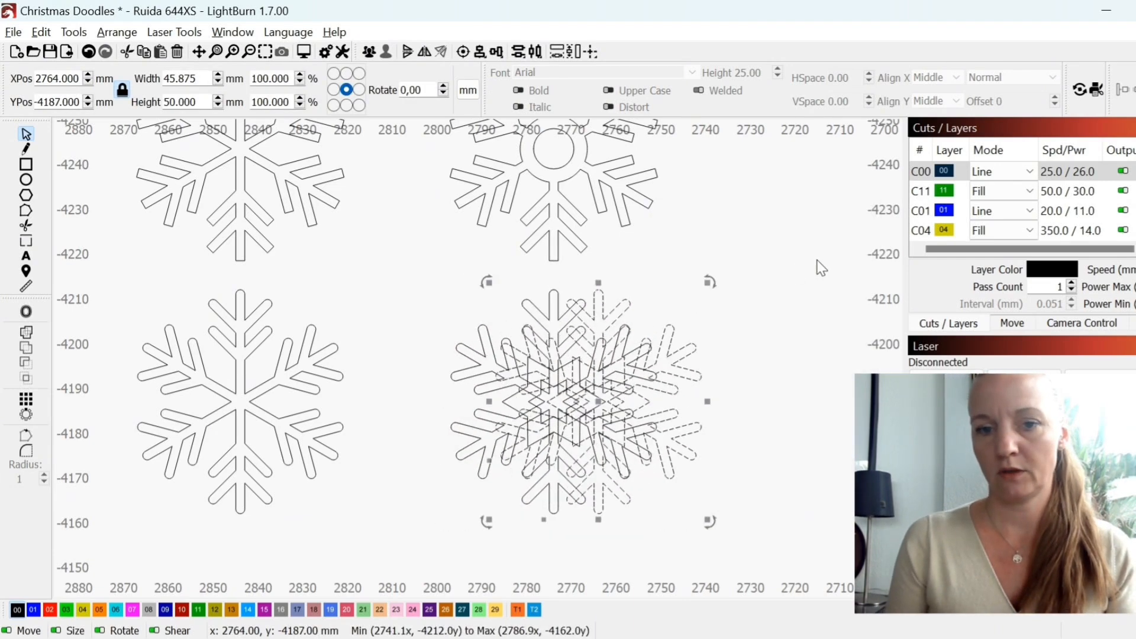
key("Right")
Weld the larger star to the original rounded snowflake, leaving the small inner star separate.
scroll(770, 248, "up", 4)
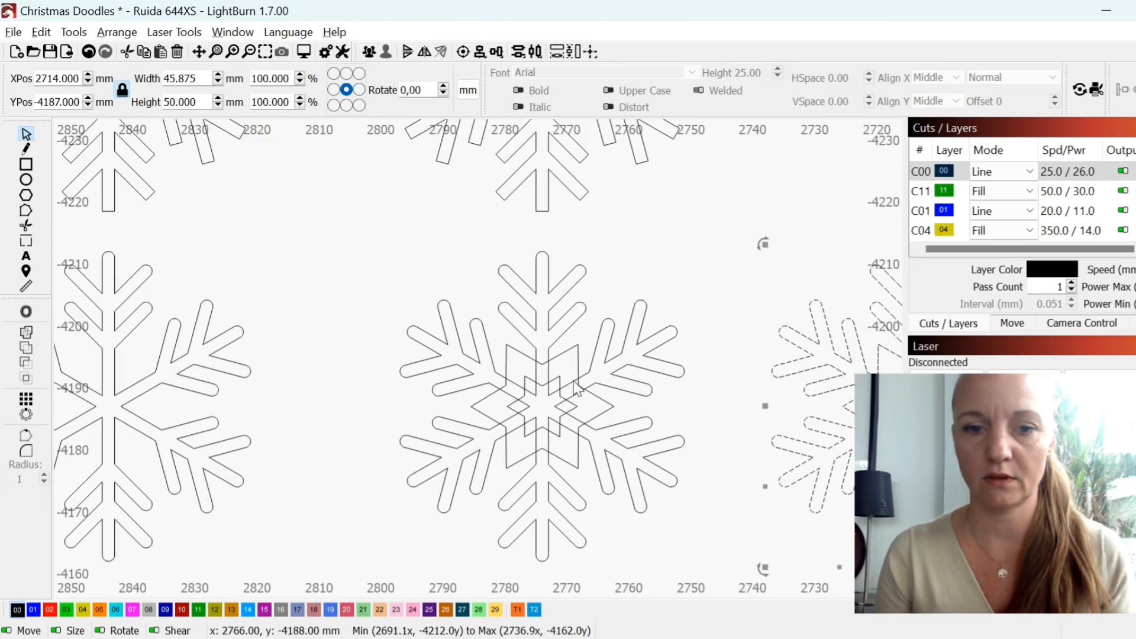
left_click(573, 333)
left_click(577, 338)
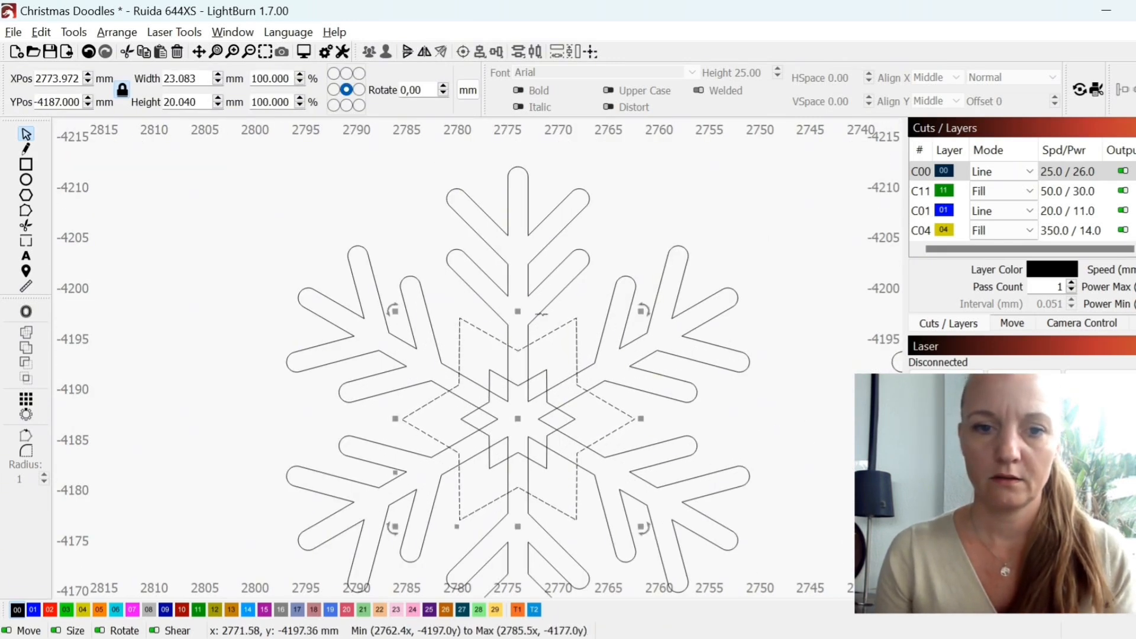
left_click(539, 313, "shift")
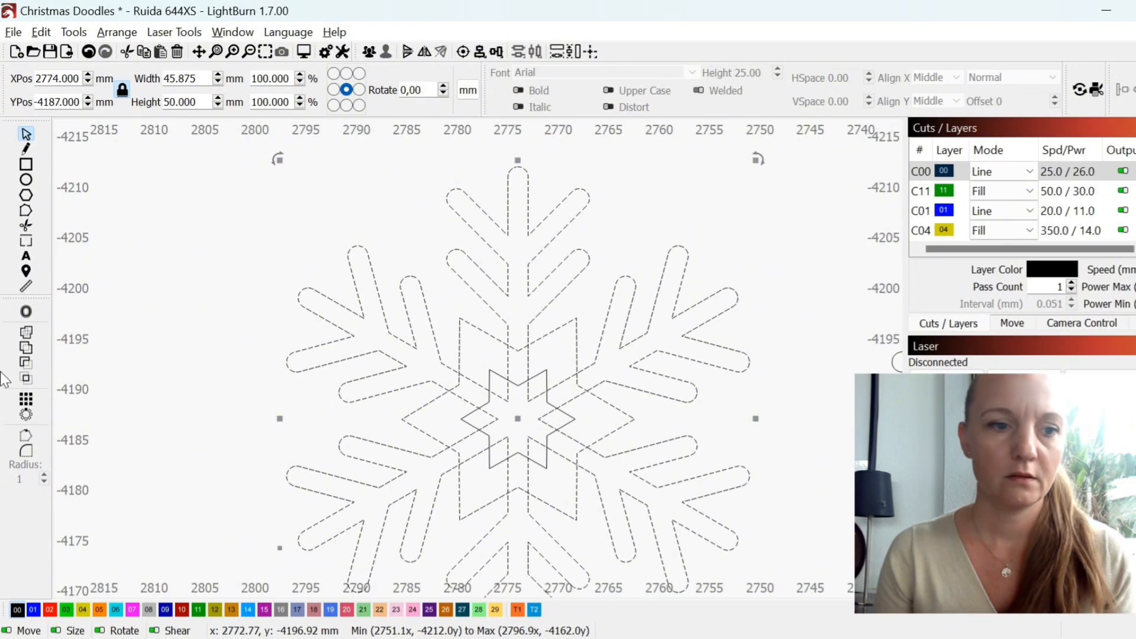
left_click(26, 333)
scroll(316, 330, "down", 3)
left_click(529, 418)
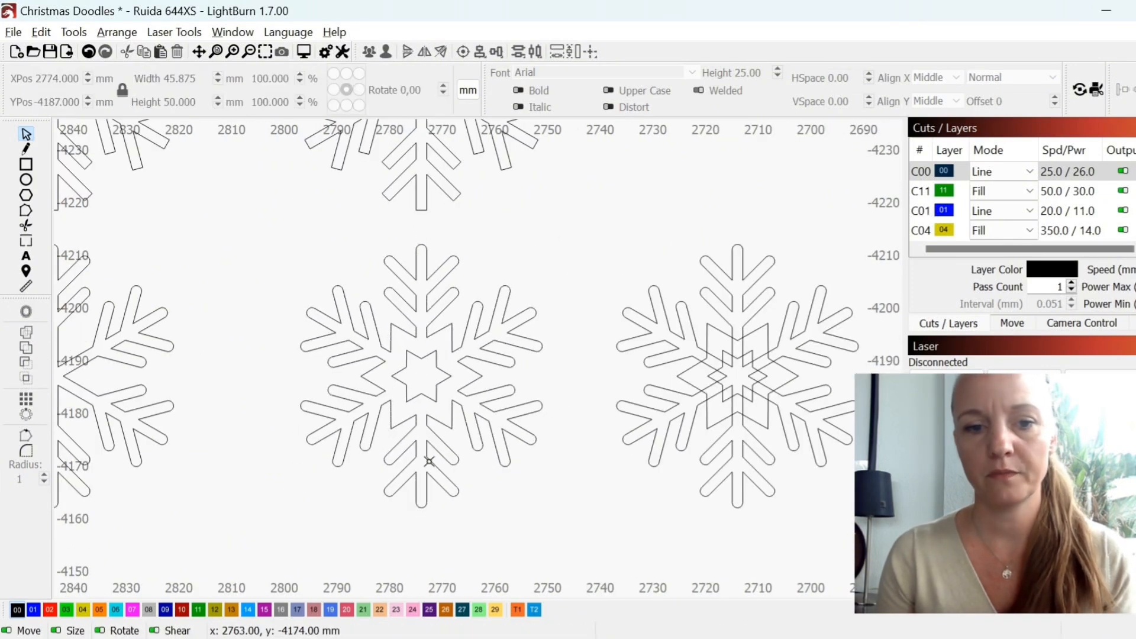
Weld the duplicated rounded snowflake with both of its stars into one outline with diamond cut-outs.
scroll(429, 461, "down", 2)
left_click_drag(627, 419, 563, 401)
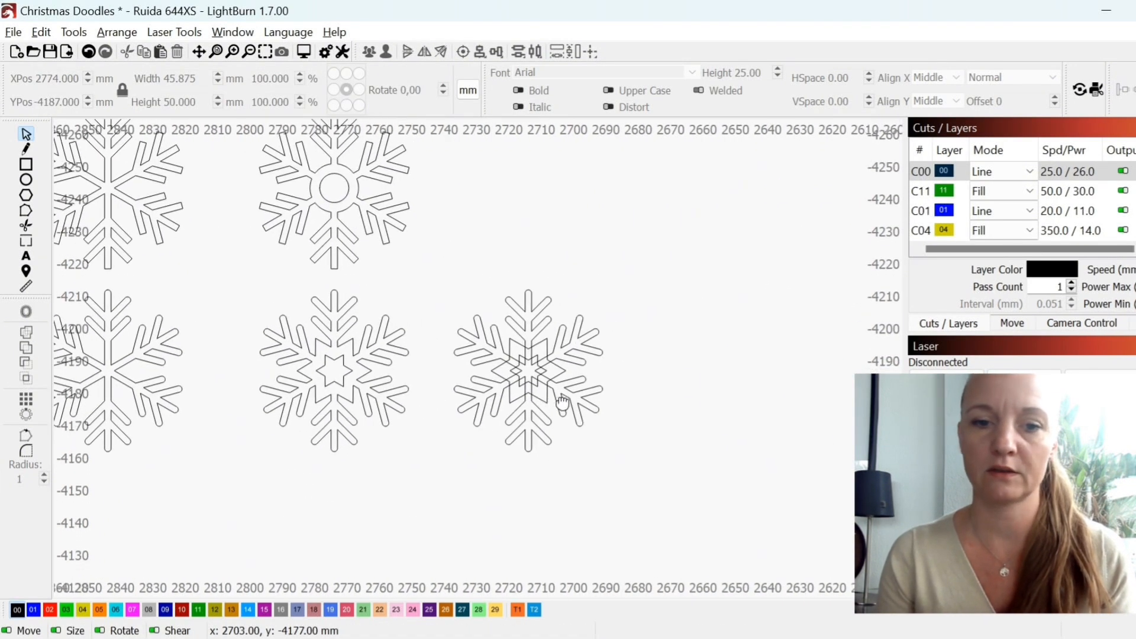
left_click_drag(431, 272, 664, 479)
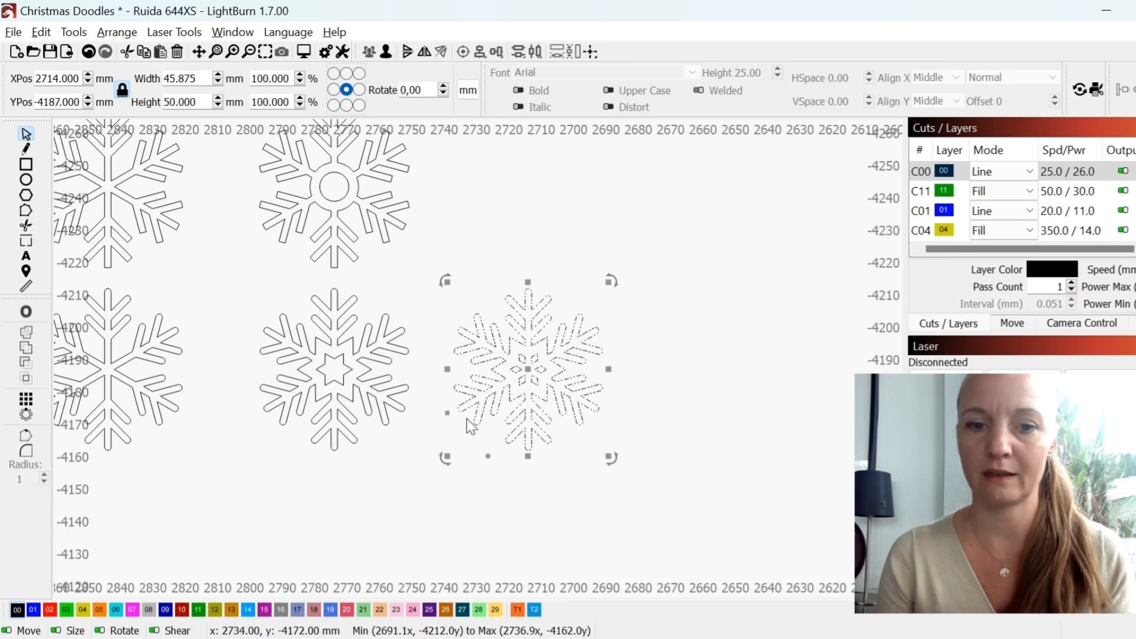
scroll(491, 402, "up", 5)
left_click(701, 345)
scroll(591, 341, "up", 2)
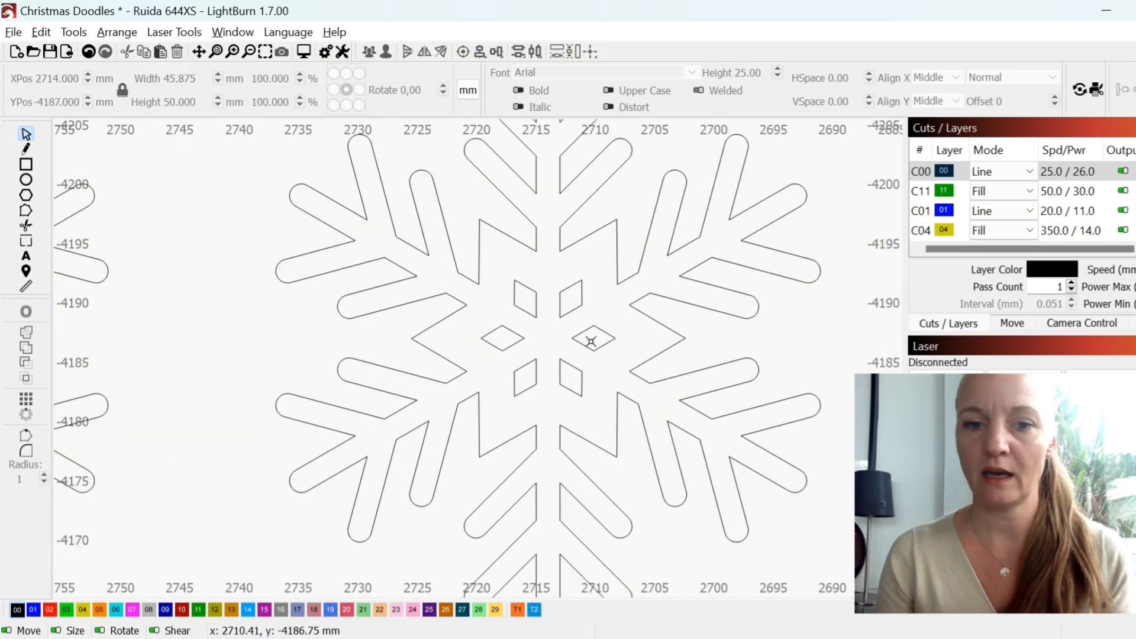
Ungroup the welded snowflake with the diamond cut-outs so its inner shapes can be edited separately.
left_click(571, 311)
right_click(572, 313)
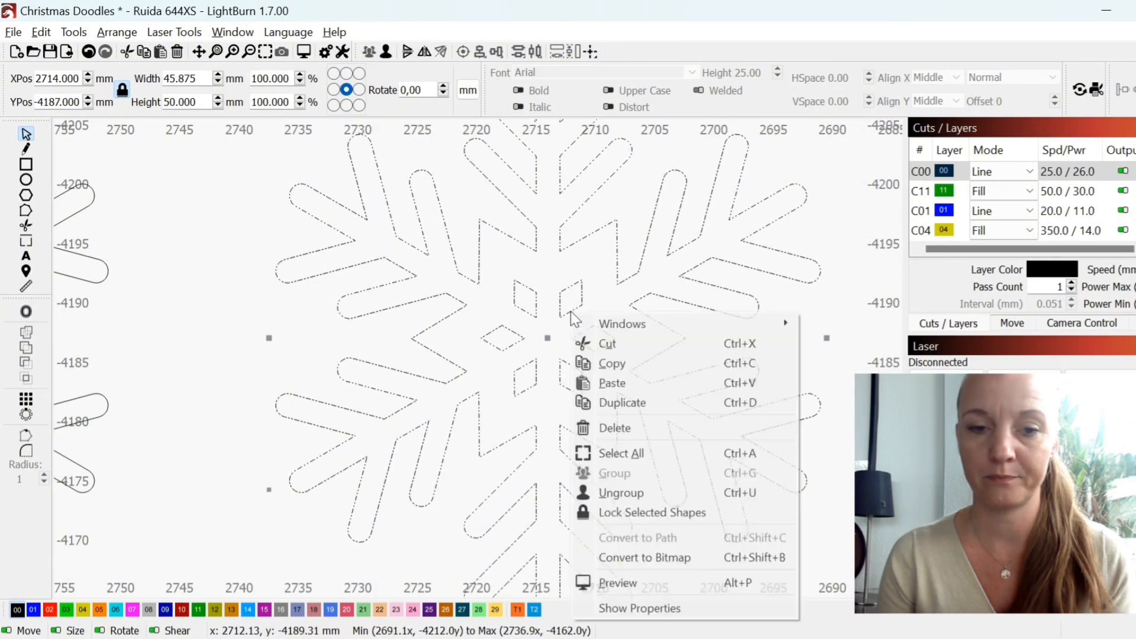
left_click(639, 498)
scroll(431, 304, "down", 2)
left_click(349, 307)
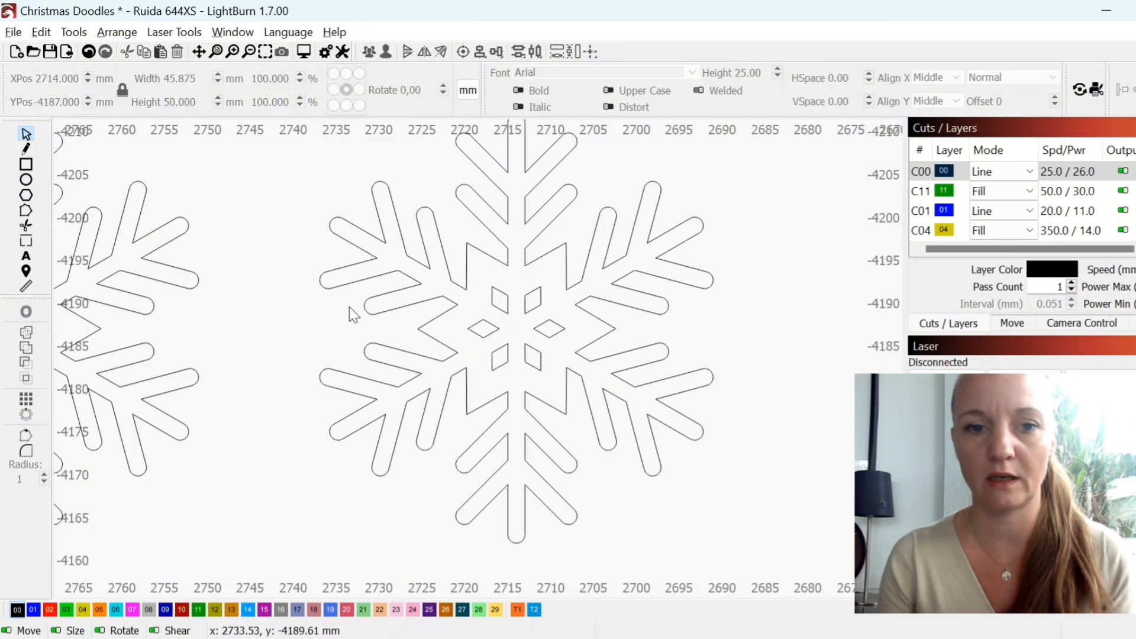
Offset the six central diamonds outward by 0.5 mm with the Corner corner style, and delete the original small diamonds.
left_click_drag(446, 232, 577, 382)
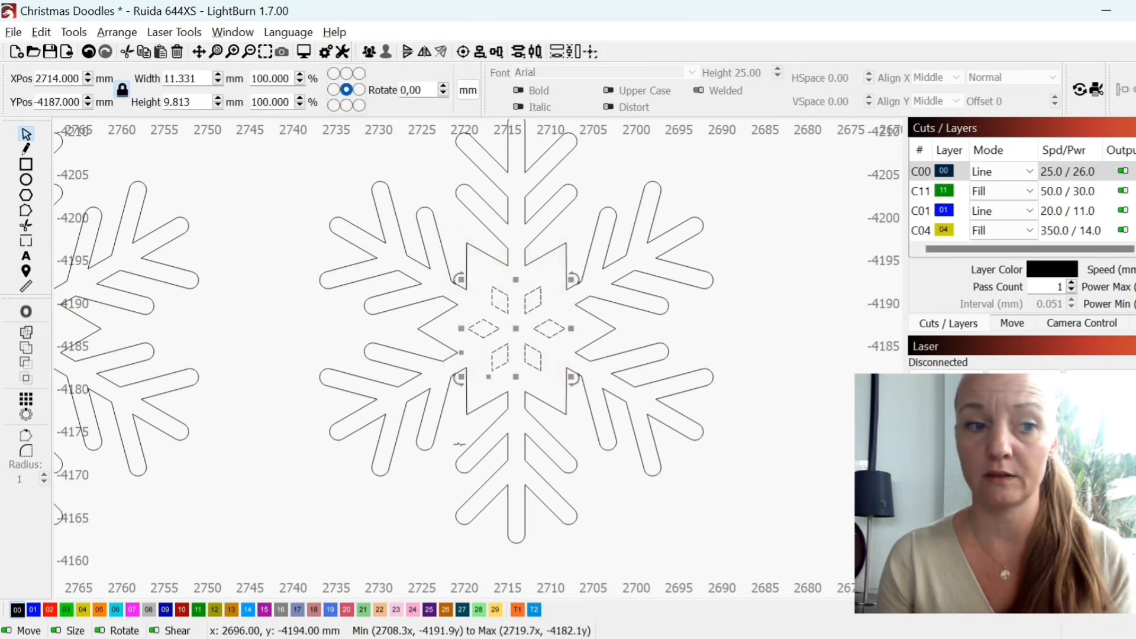
left_click(26, 311)
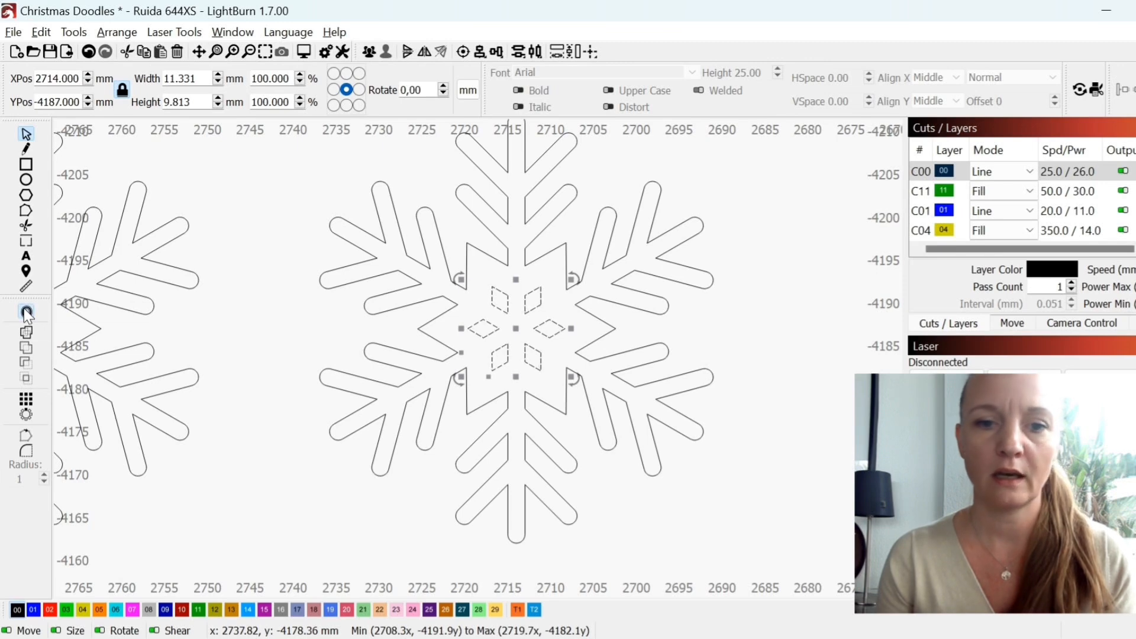
left_click_drag(632, 252, 816, 138)
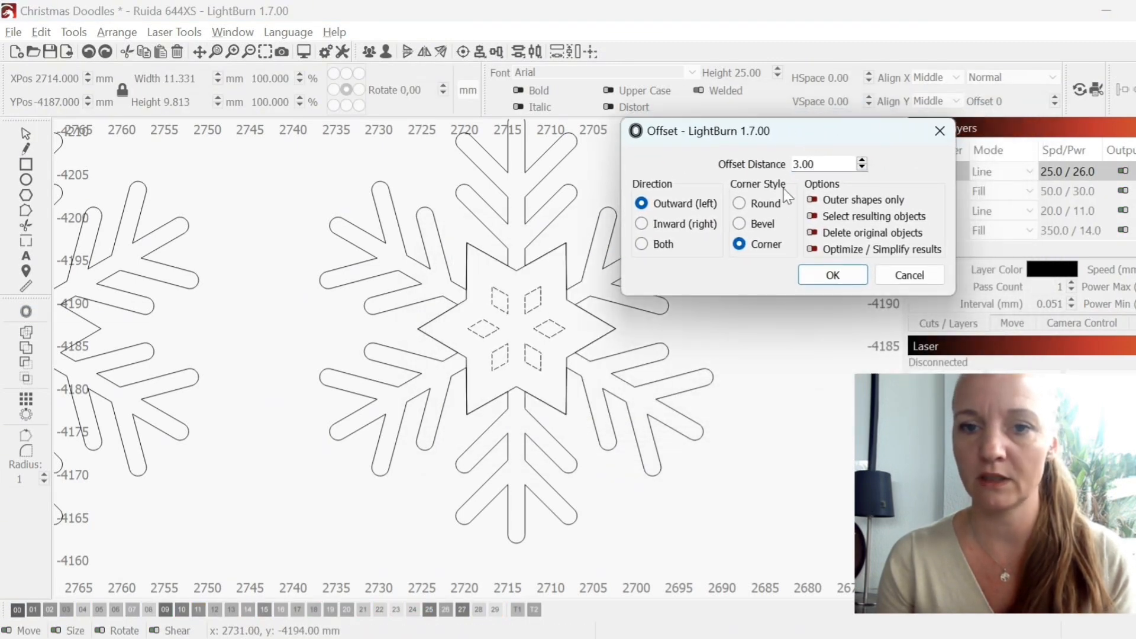
left_click(863, 168)
left_click(862, 168)
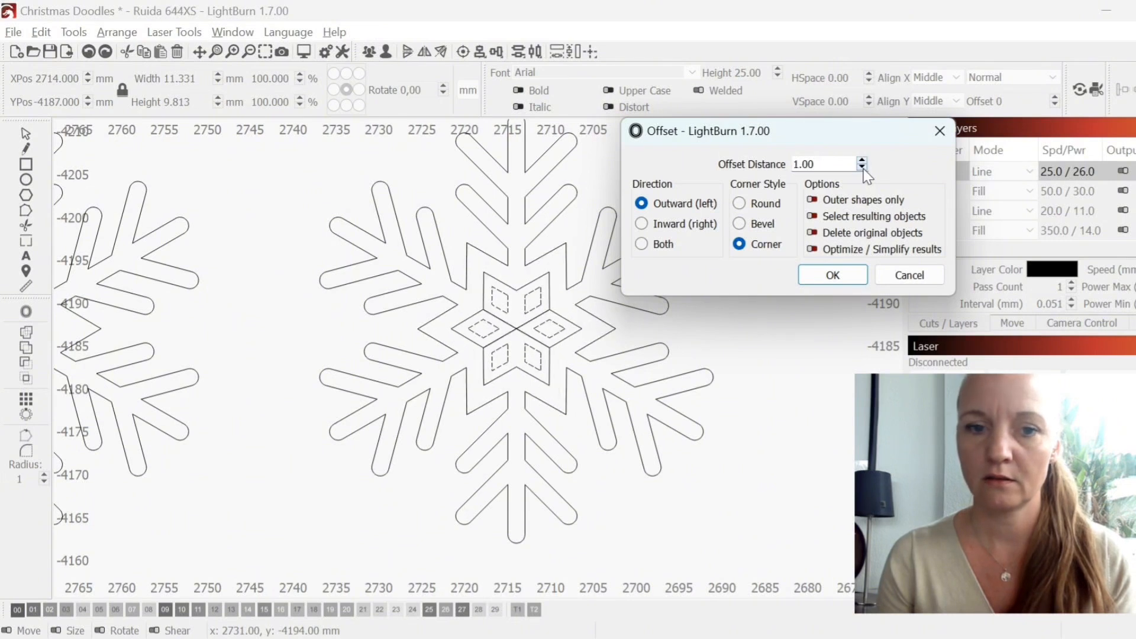
left_click(863, 168)
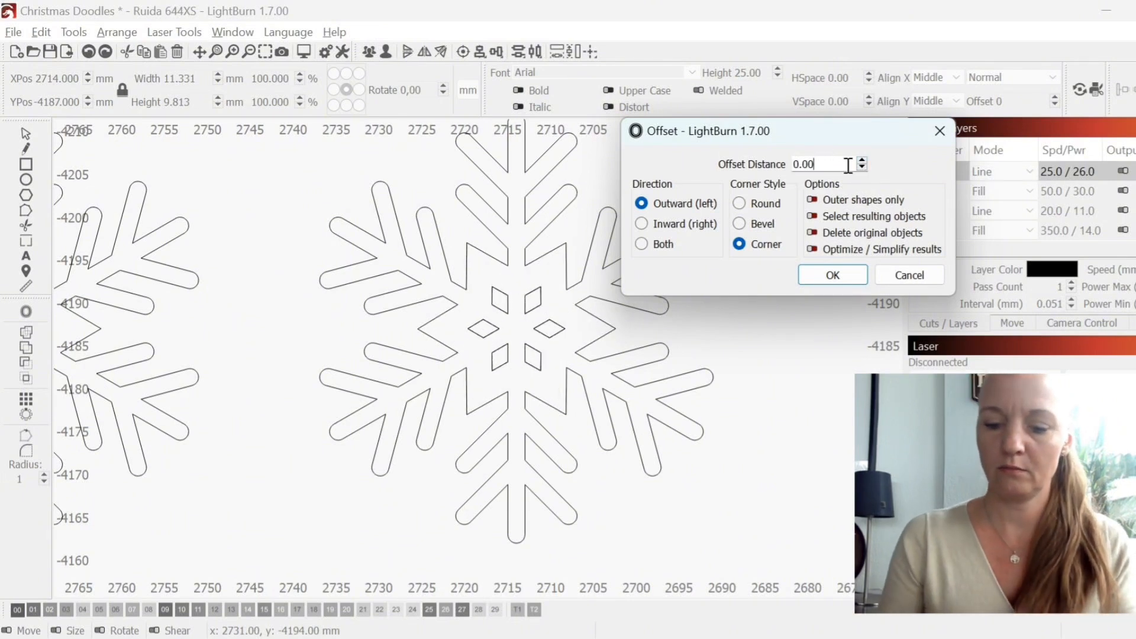
type("5")
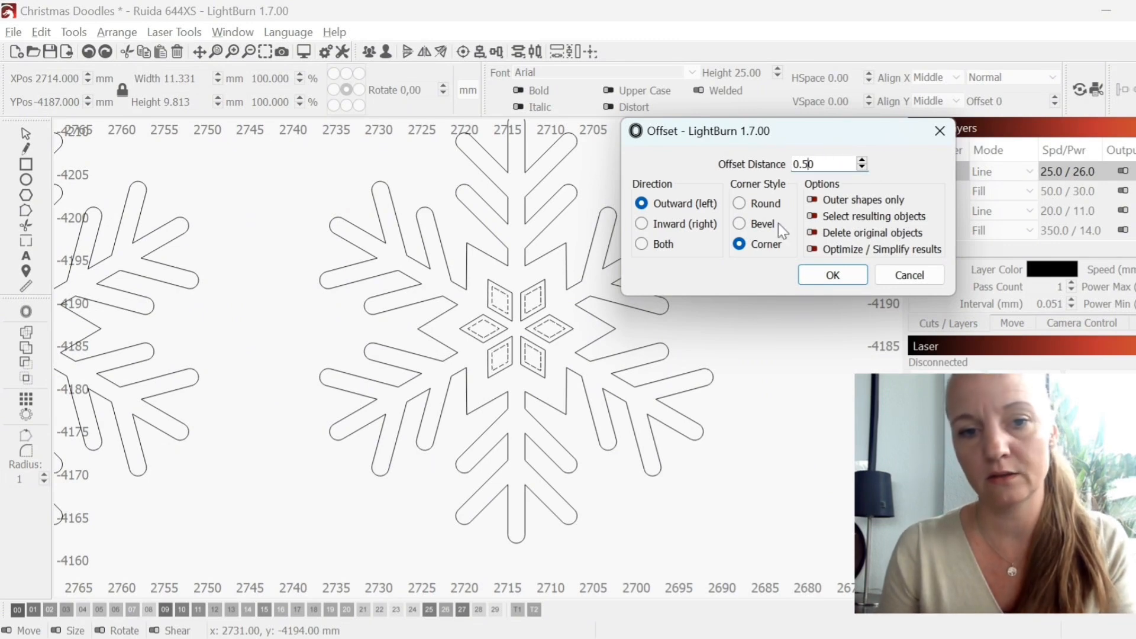
left_click(831, 276)
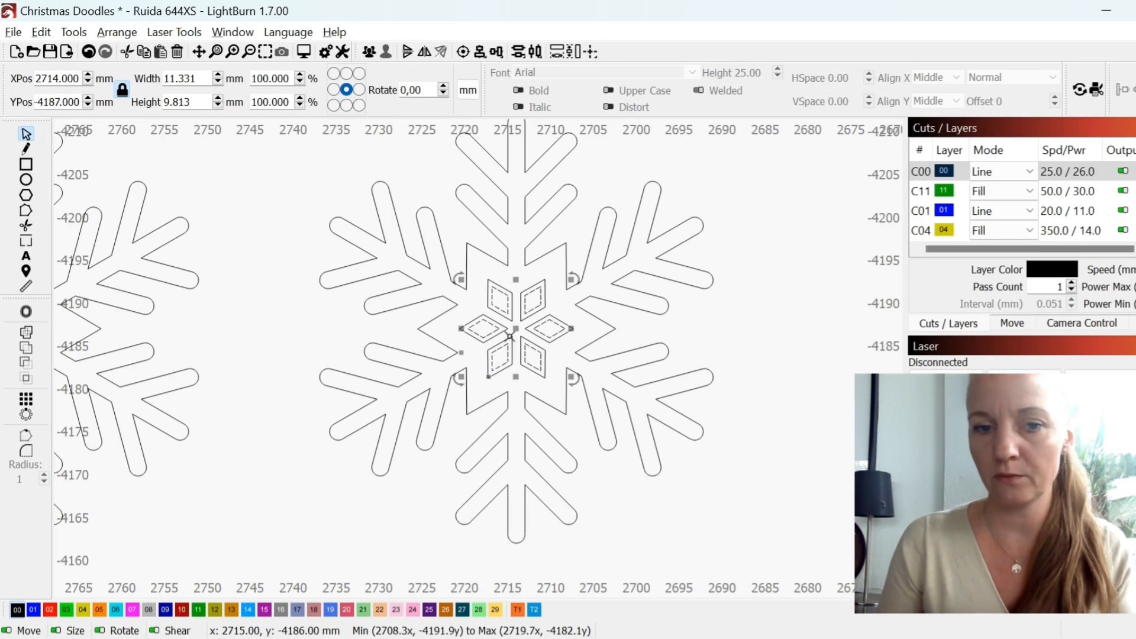
left_click(536, 314)
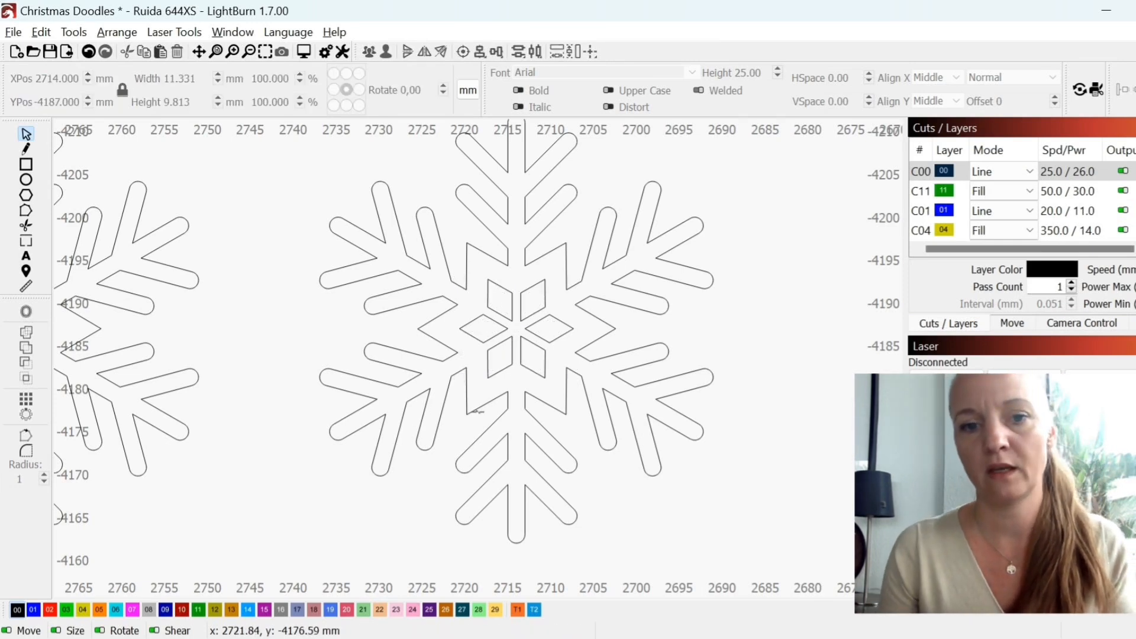
Move the whole diamond-centred snowflake up beside the other variations, with its centre at X 2723, Y -4220 mm.
scroll(477, 408, "down", 3)
left_click_drag(365, 233, 631, 503)
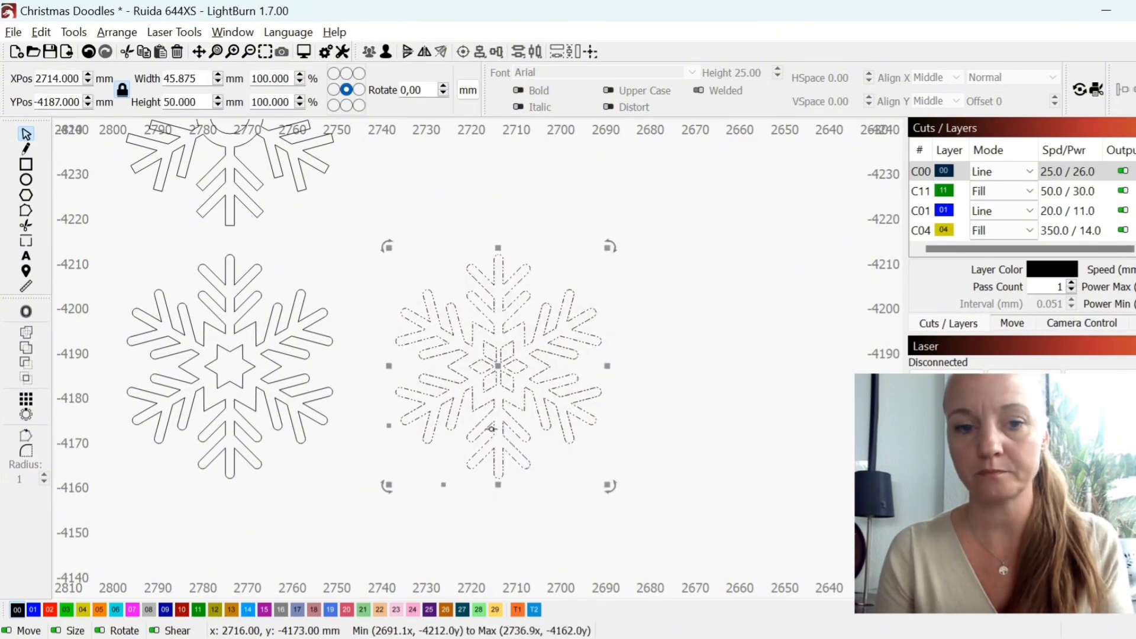
scroll(490, 427, "down", 3)
left_click_drag(503, 400, 476, 321)
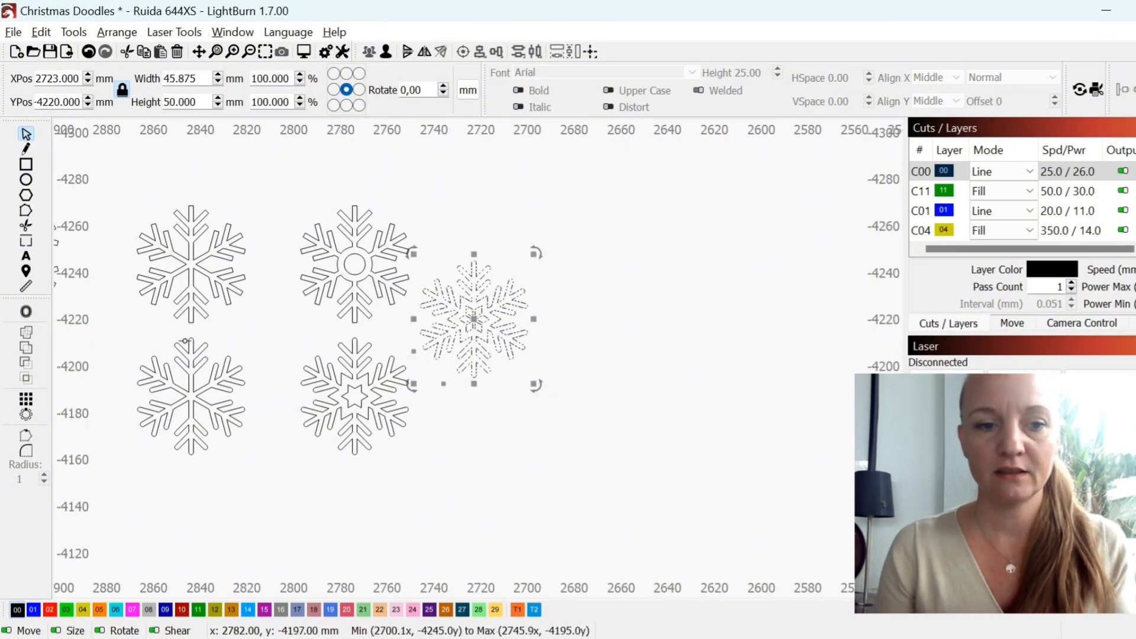
left_click_drag(208, 353, 299, 391)
scroll(284, 430, "up", 2)
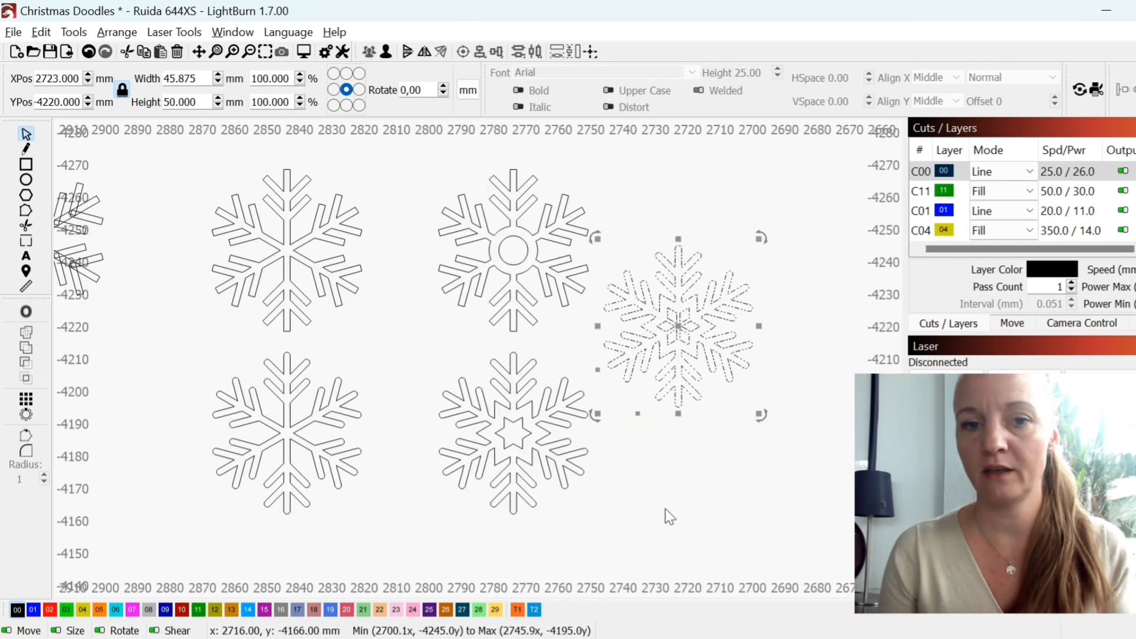
left_click(645, 459)
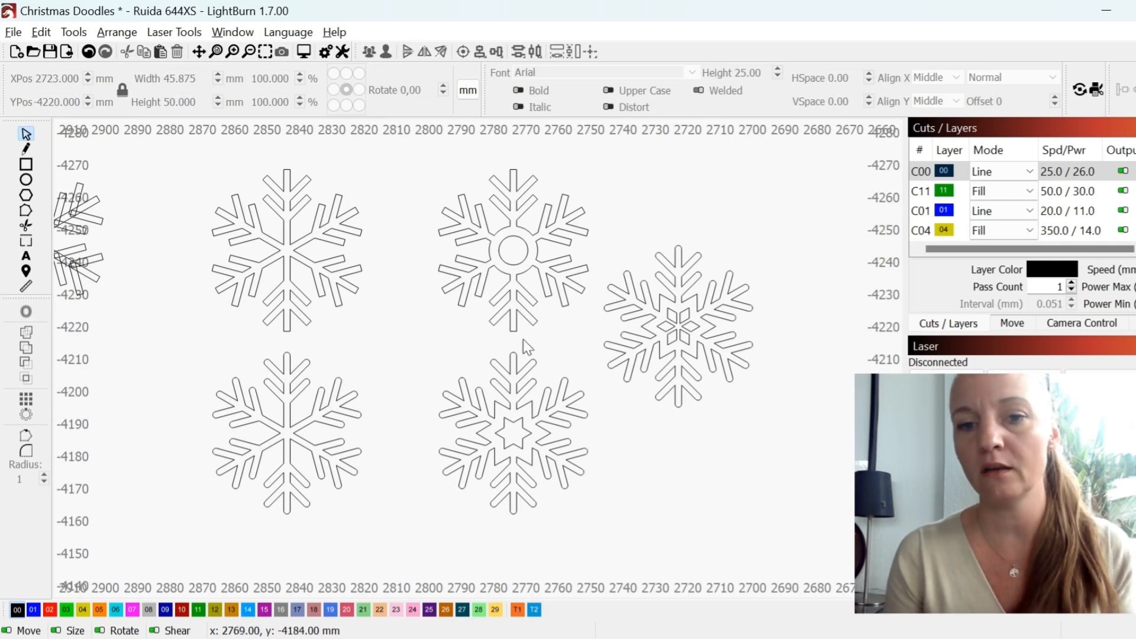
Copy the square-ended bar with a single pair of branches and paste it into the empty space beside the diamond-centred snowflake.
scroll(659, 329, "down", 1)
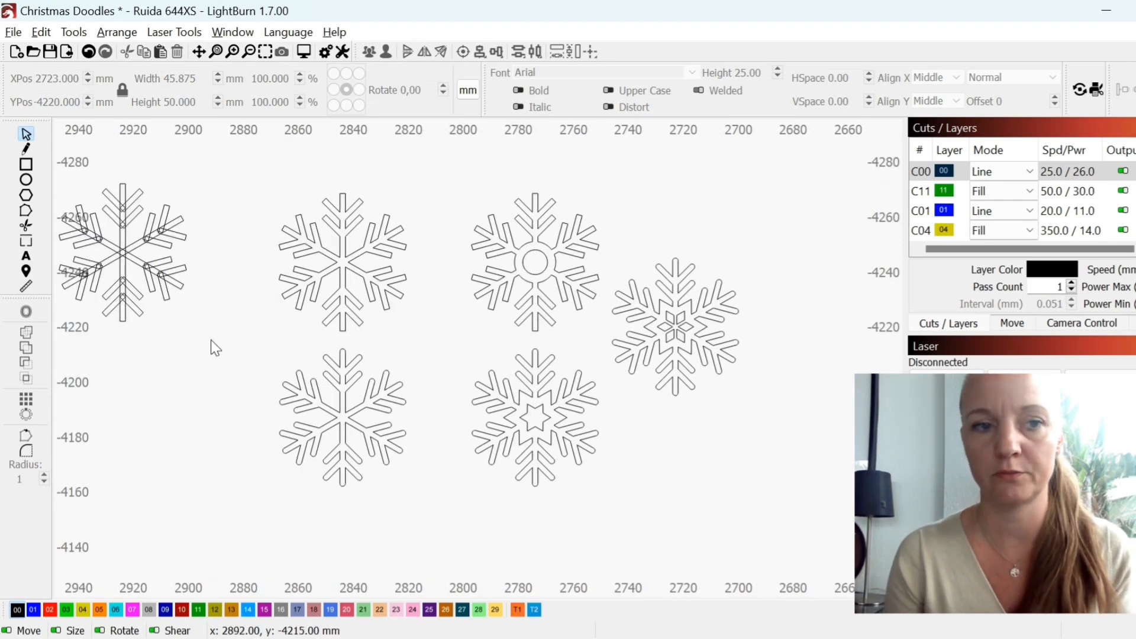
left_click_drag(215, 348, 814, 424)
scroll(420, 223, "up", 1)
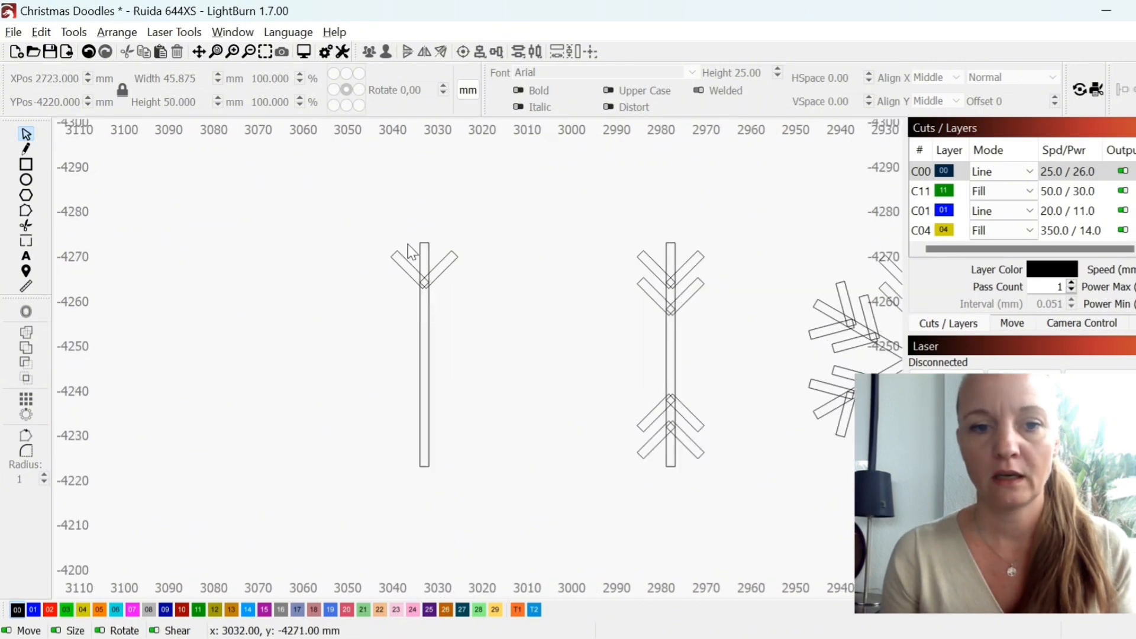
scroll(413, 253, "up", 1)
left_click_drag(325, 212, 492, 567)
scroll(268, 305, "down", 2)
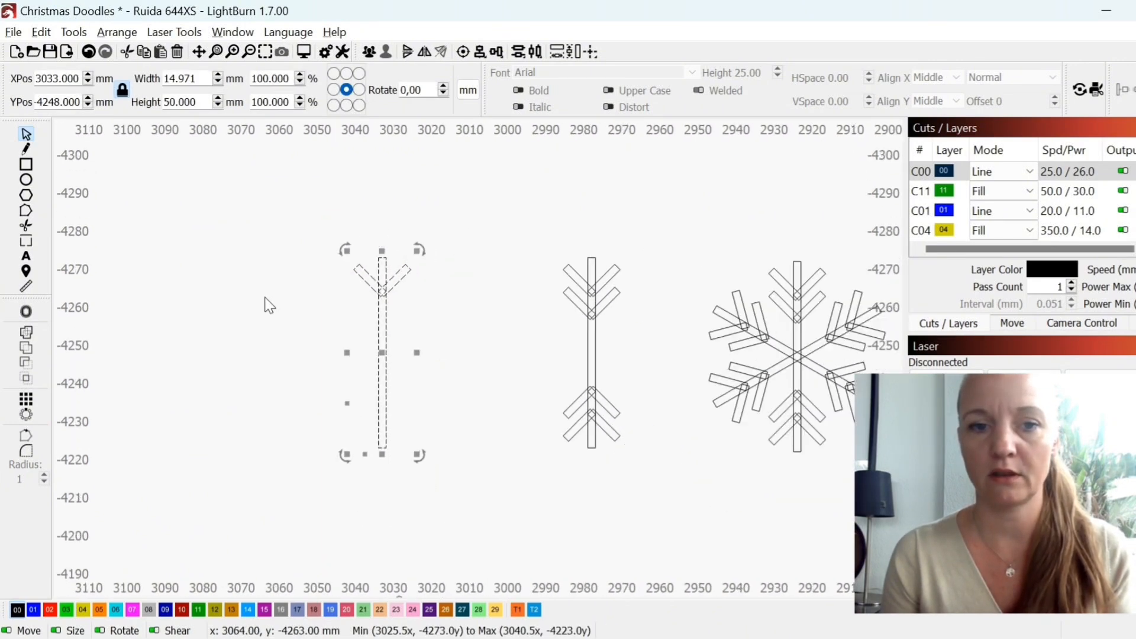
left_click_drag(548, 404, 102, 197)
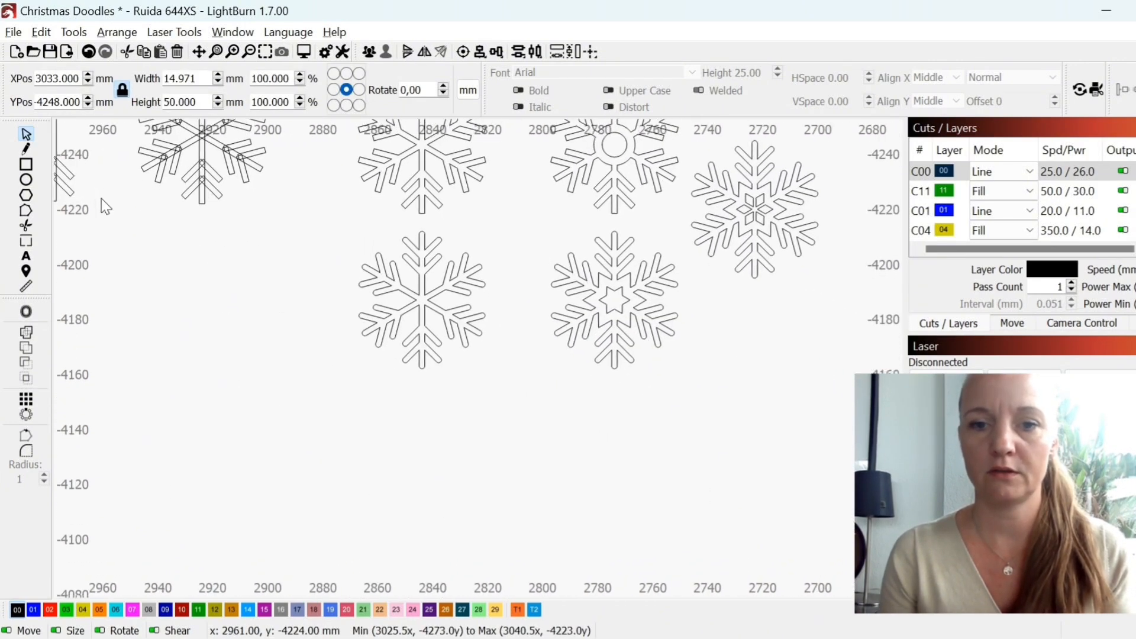
scroll(436, 311, "down", 2)
left_click_drag(671, 322, 496, 389)
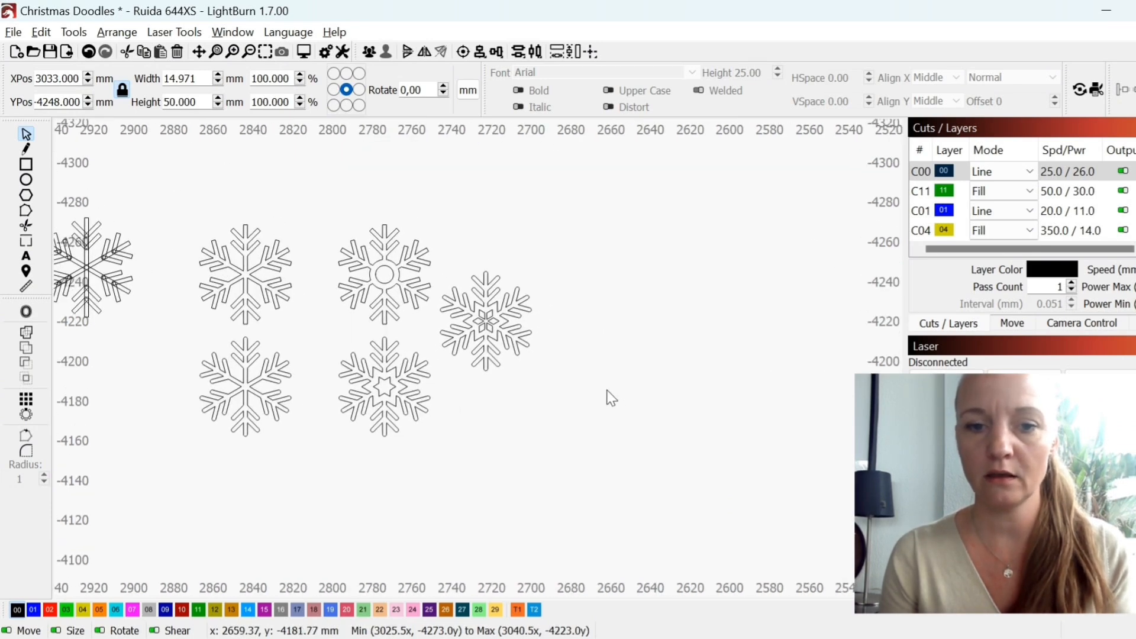
key("ctrl+v")
scroll(622, 373, "up", 3)
left_click(665, 347)
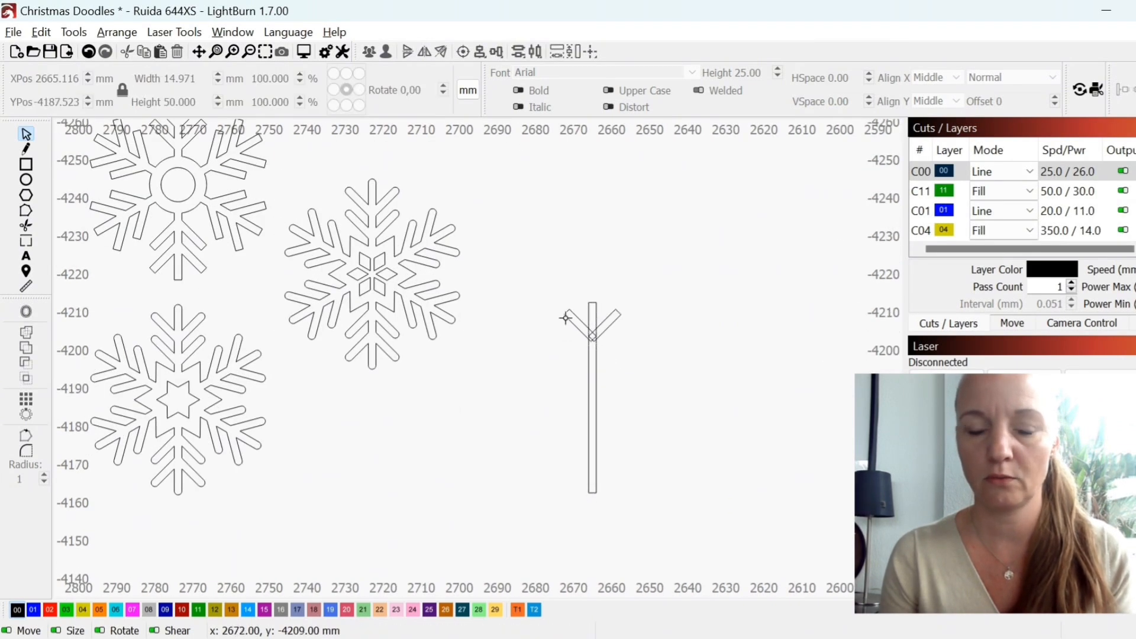
Draw a circle about 7.6 mm in diameter over the bar's upper end and align it with the bar on their vertical centres.
scroll(636, 325, "up", 2)
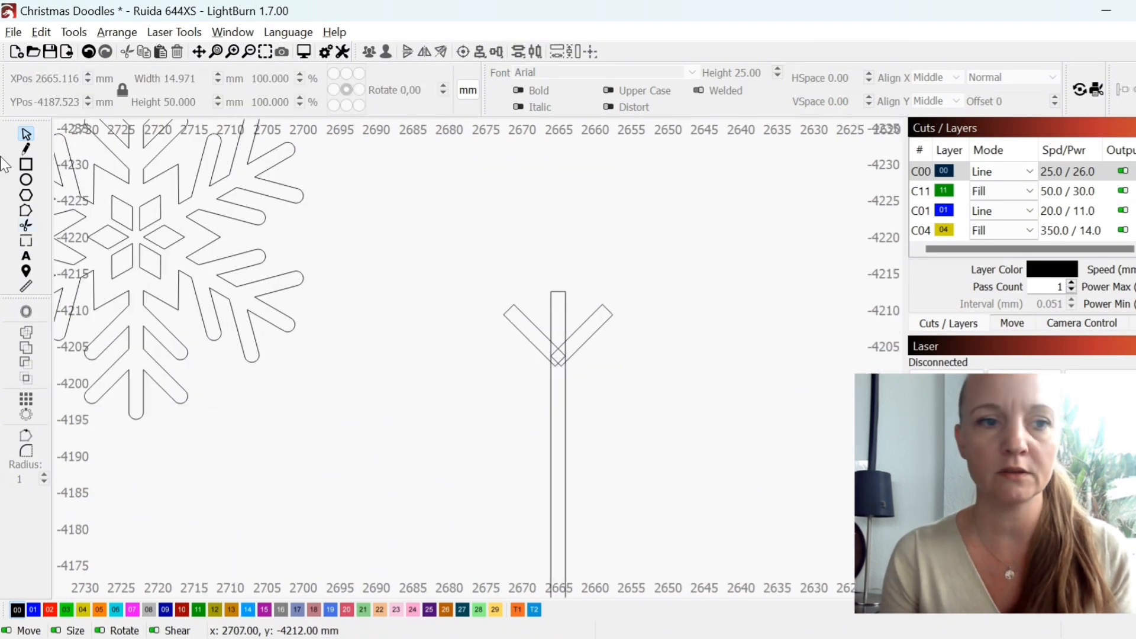
left_click(26, 179)
left_click_drag(561, 303, 584, 320)
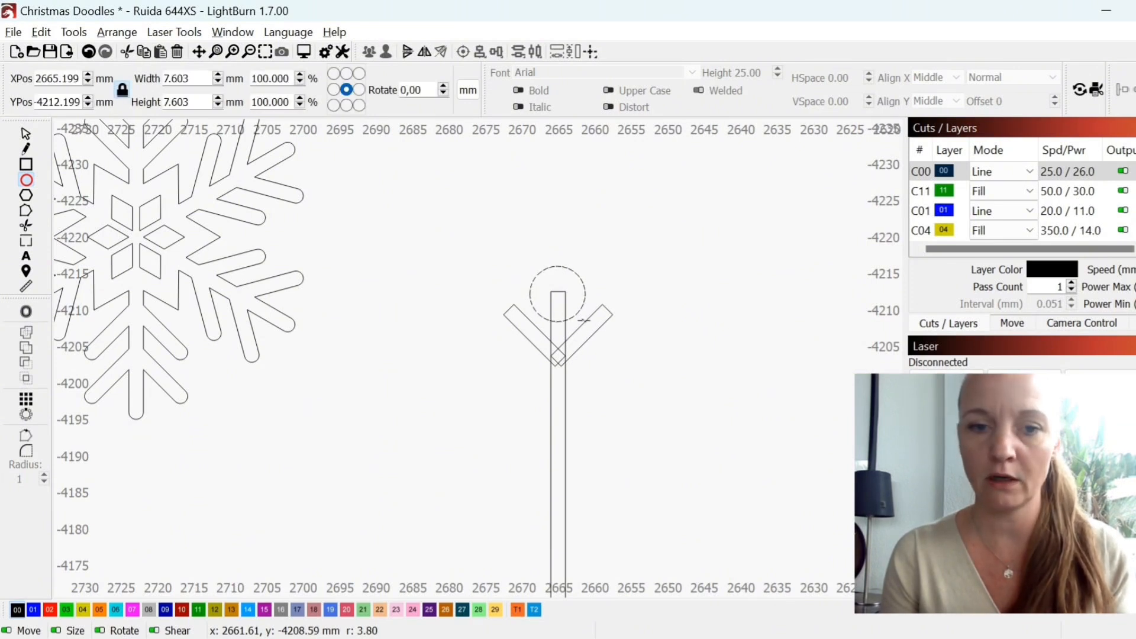
left_click(25, 133)
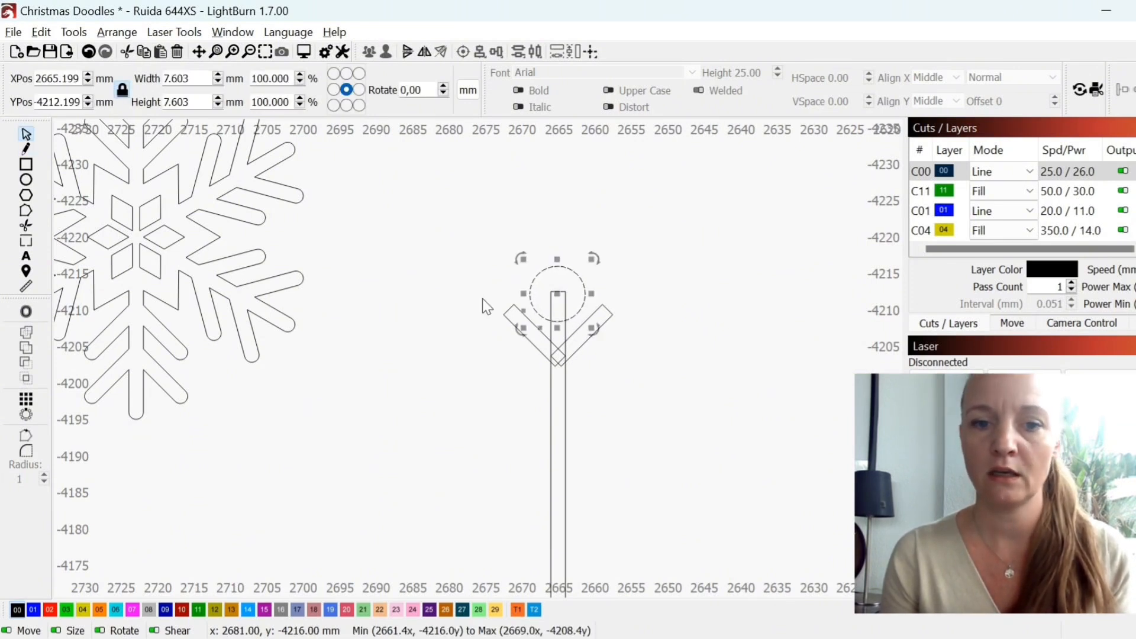
left_click(565, 395, "shift")
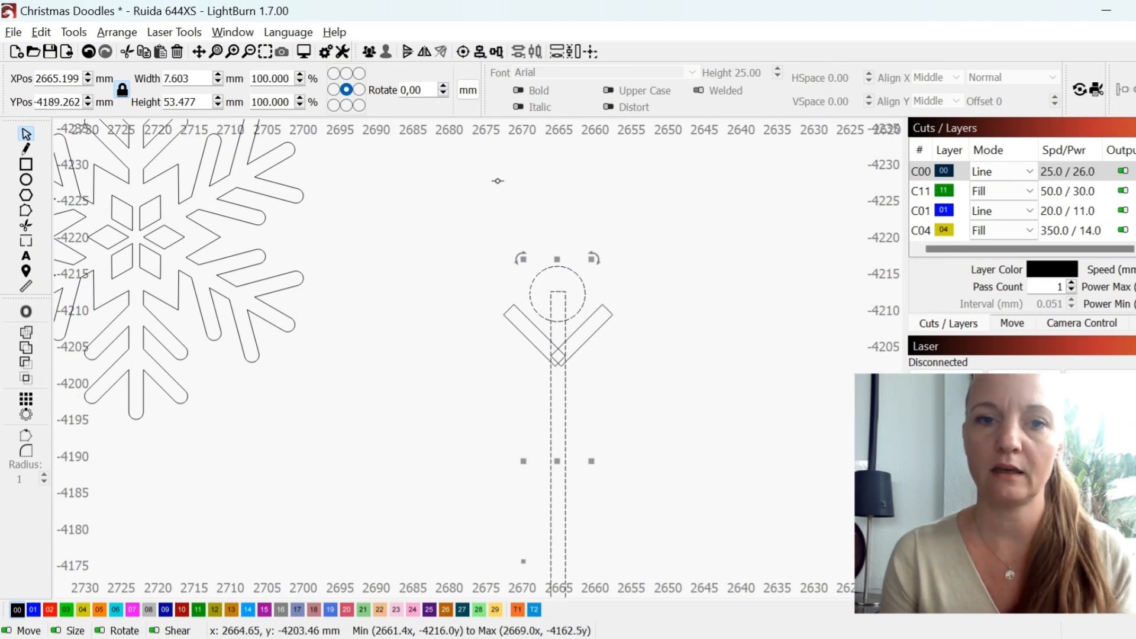
left_click(481, 54)
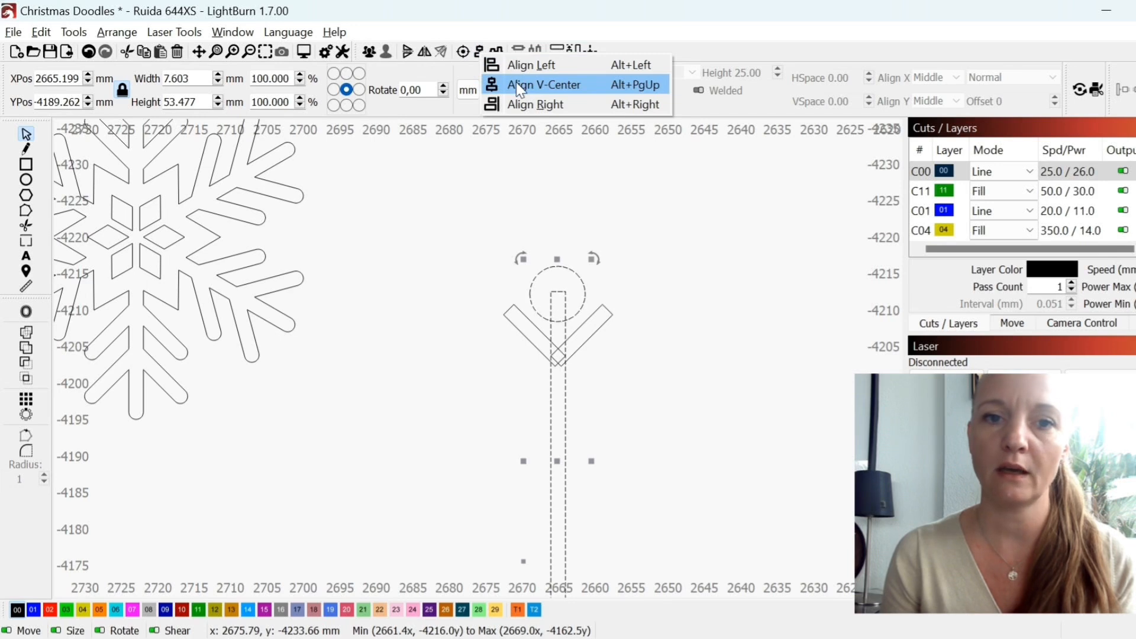
left_click(519, 89)
left_click(650, 323)
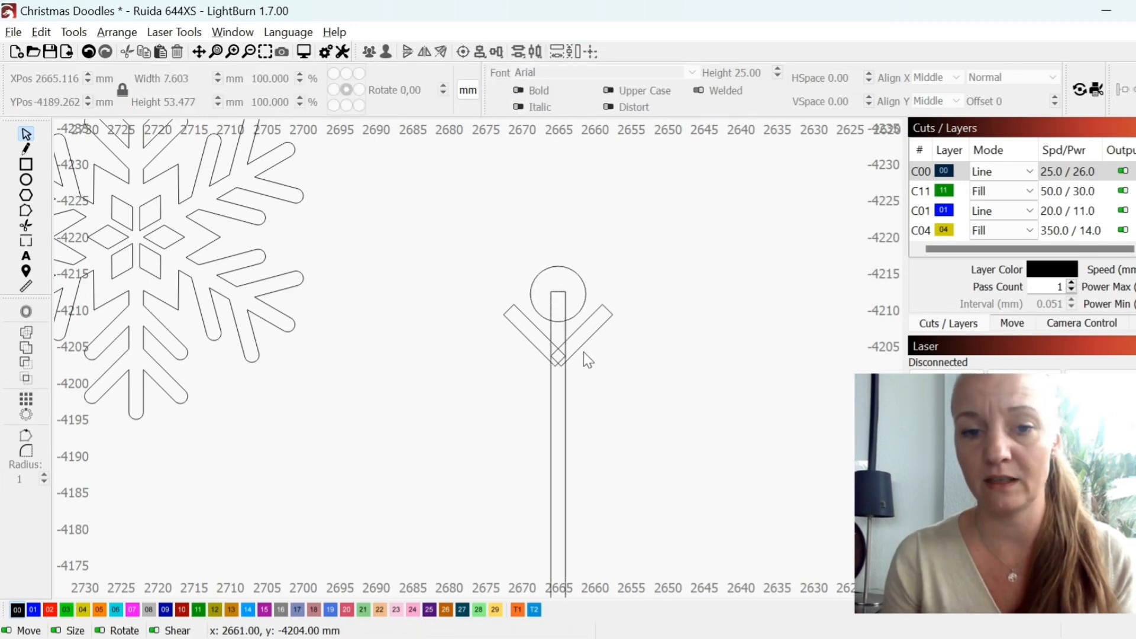
Round the outer end corners of both slanted branches with a 1 mm radius.
scroll(587, 360, "up", 2)
left_click(589, 333)
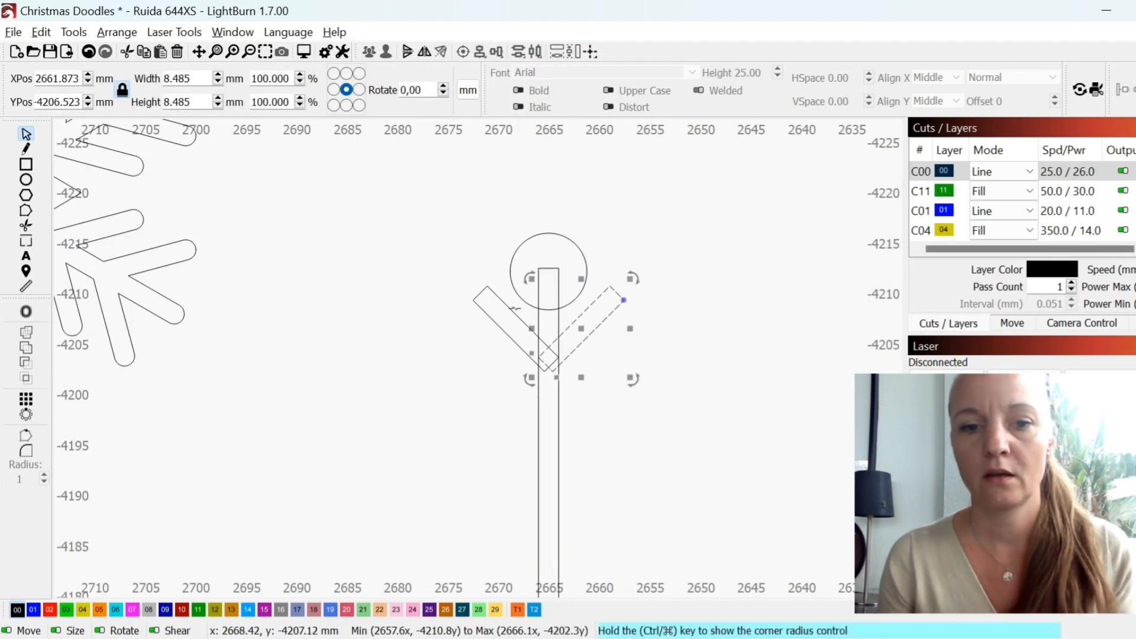
left_click(26, 452)
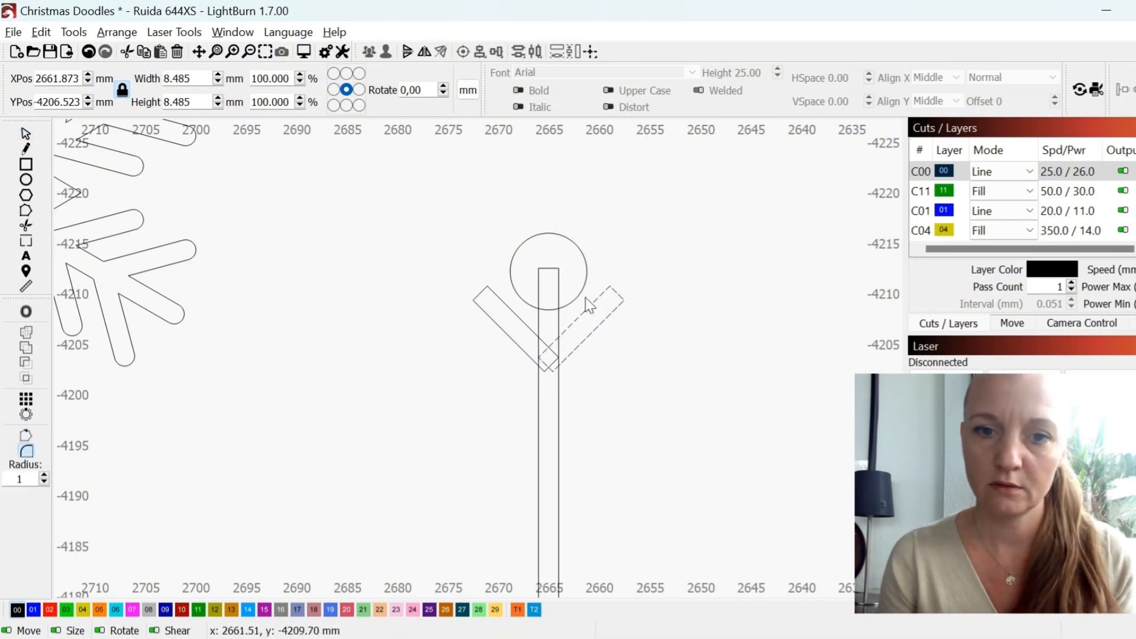
left_click(620, 296)
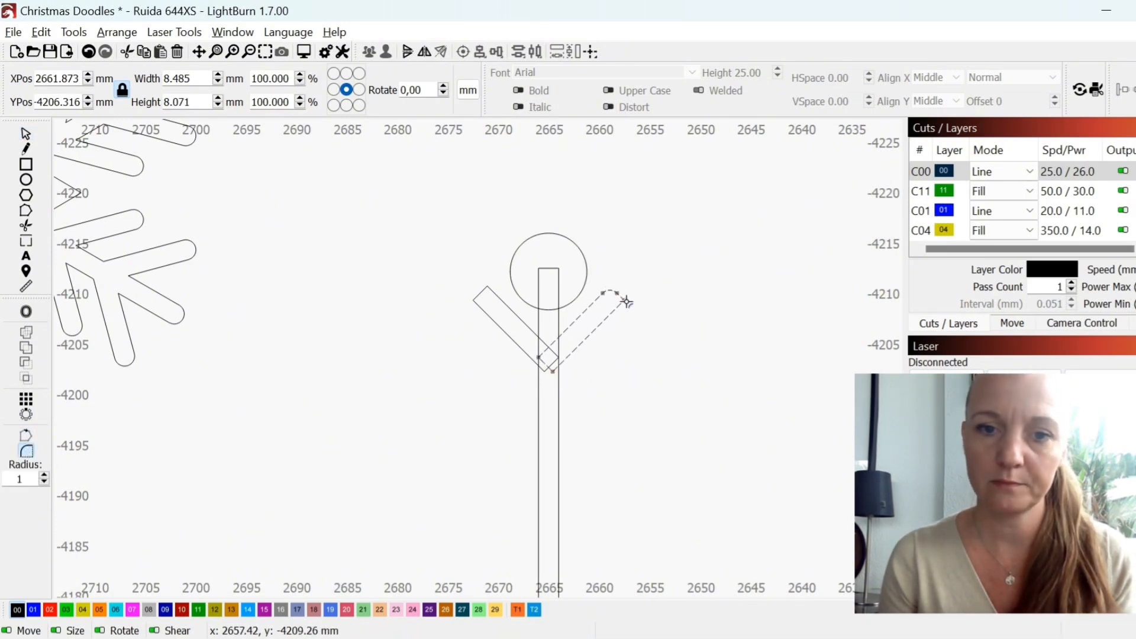
left_click(487, 289)
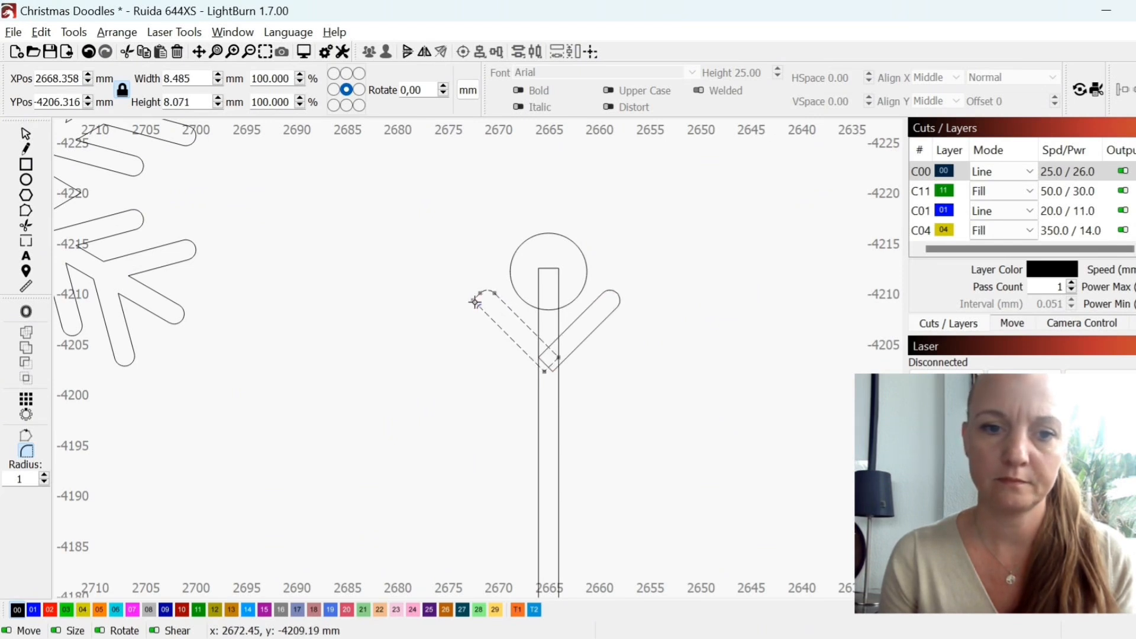
left_click(26, 136)
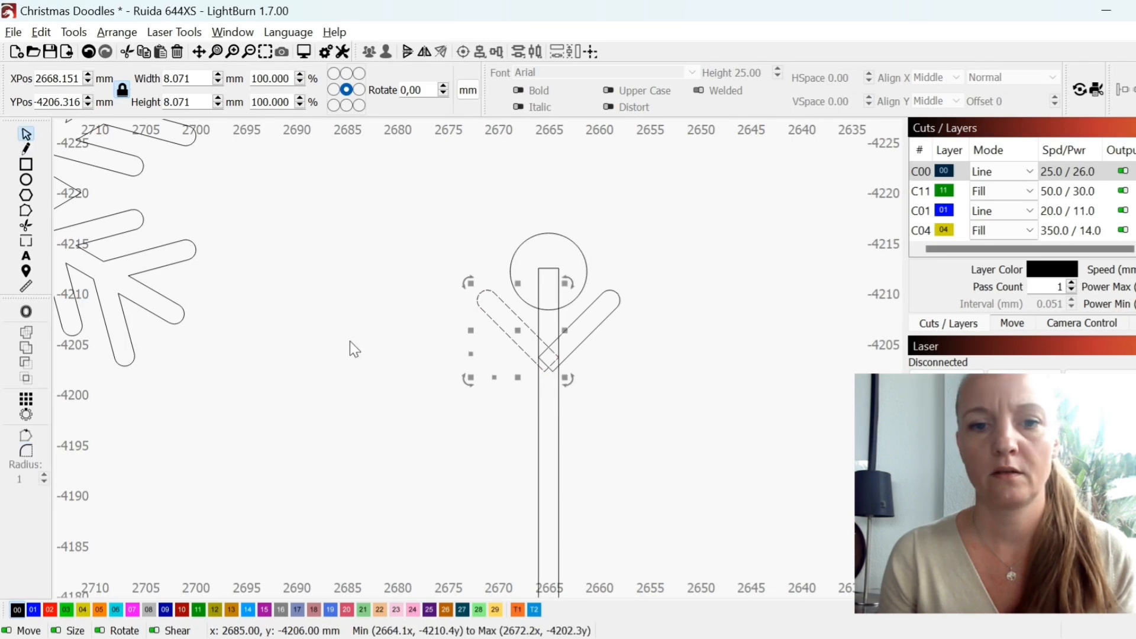
Duplicate the bar with its circle and branches, and flip the duplicate vertically in place to add a matching lower end.
scroll(367, 331, "down", 2)
left_click_drag(391, 250, 533, 563)
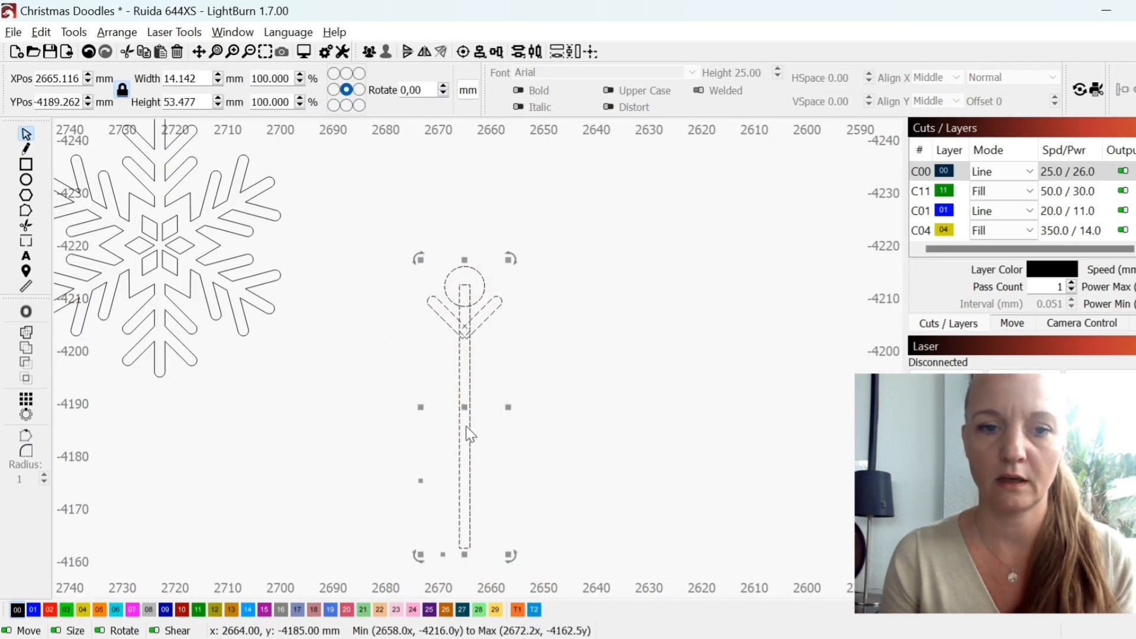
right_click(466, 427)
left_click(530, 211)
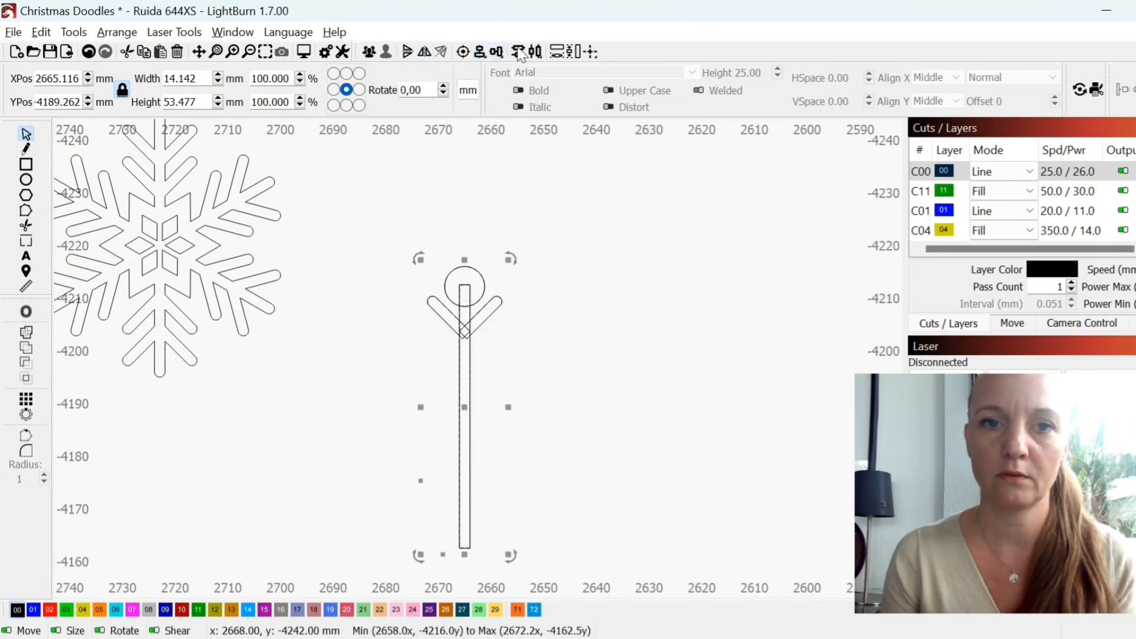
left_click(407, 52)
scroll(489, 244, "down", 3)
scroll(489, 244, "up", 1)
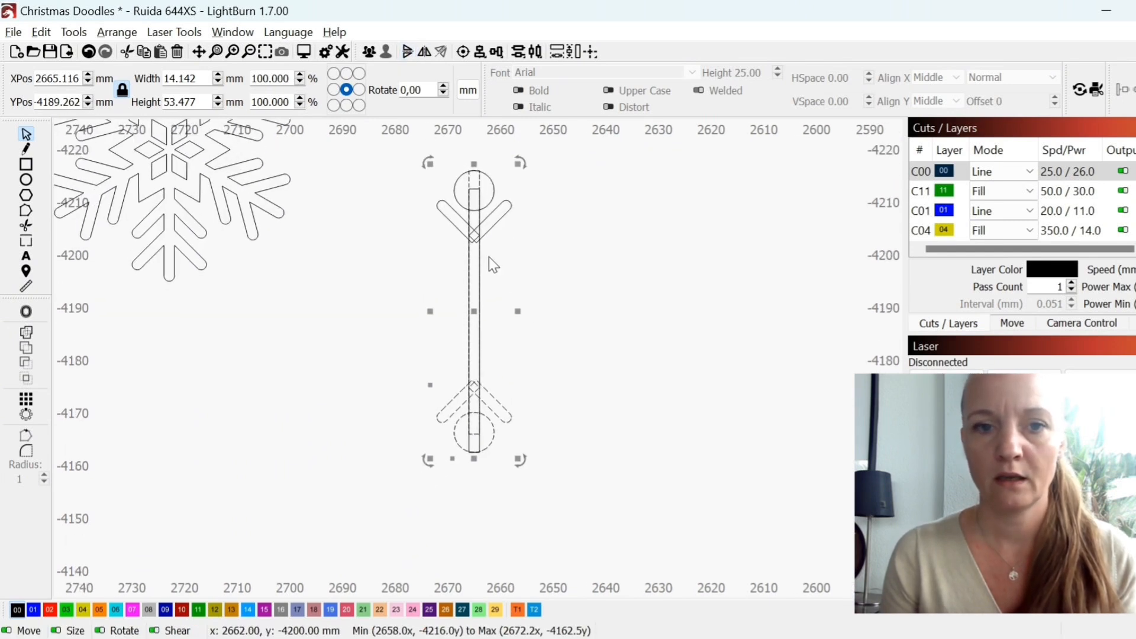
left_click(488, 257)
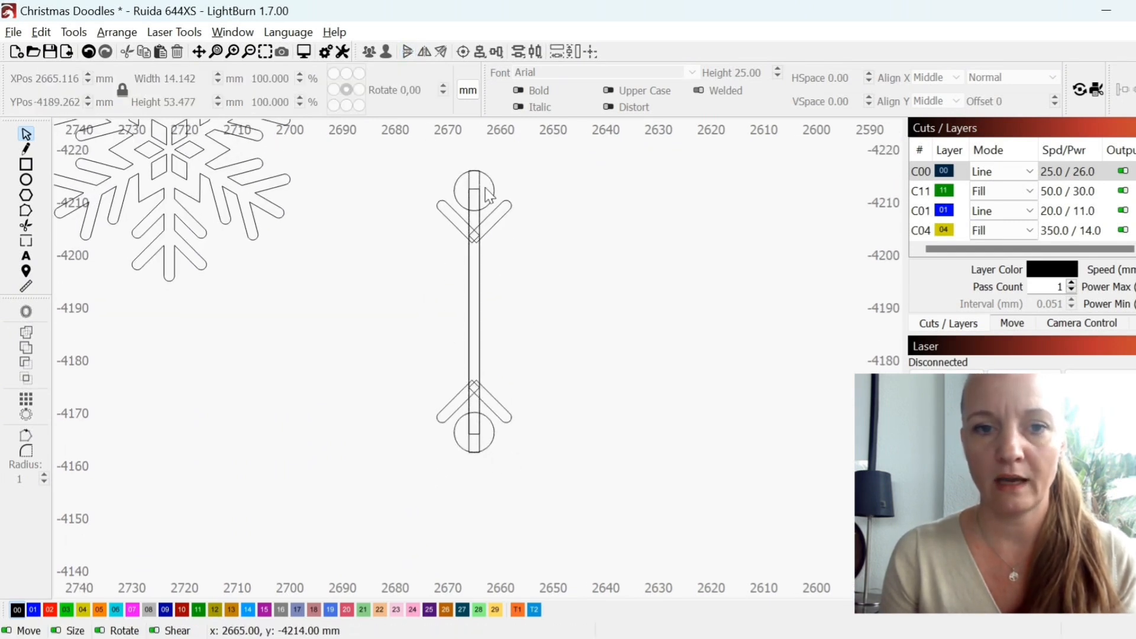
Nudge both circles, their branches and one of the two overlapping bars down by 1 mm.
left_click_drag(421, 355, 527, 483)
scroll(481, 438, "up", 3)
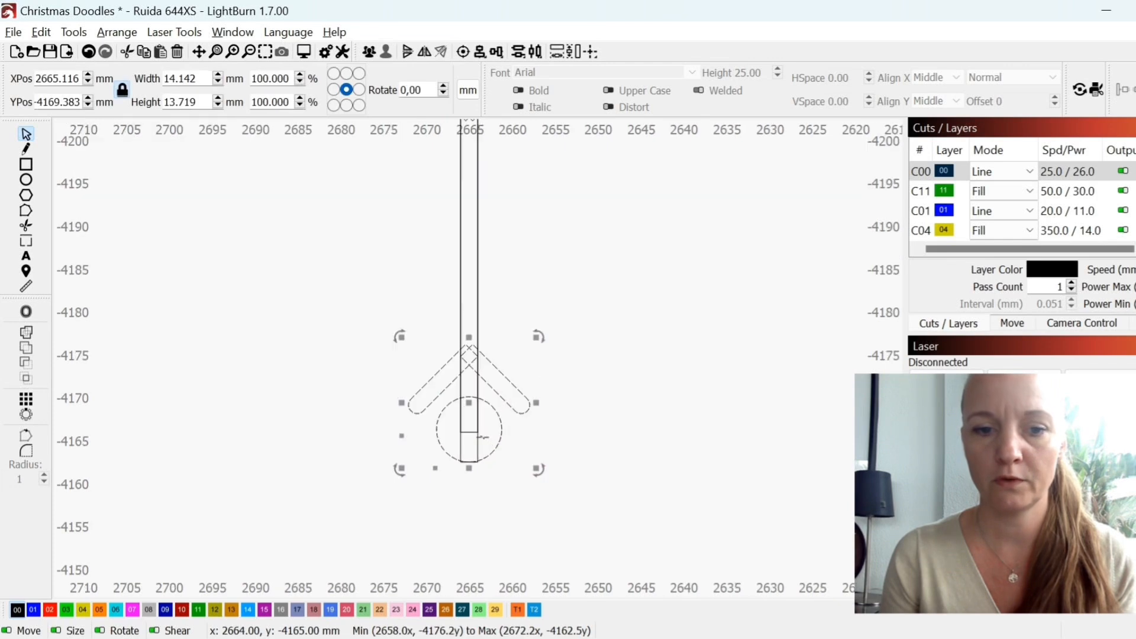
left_click(469, 433, "shift")
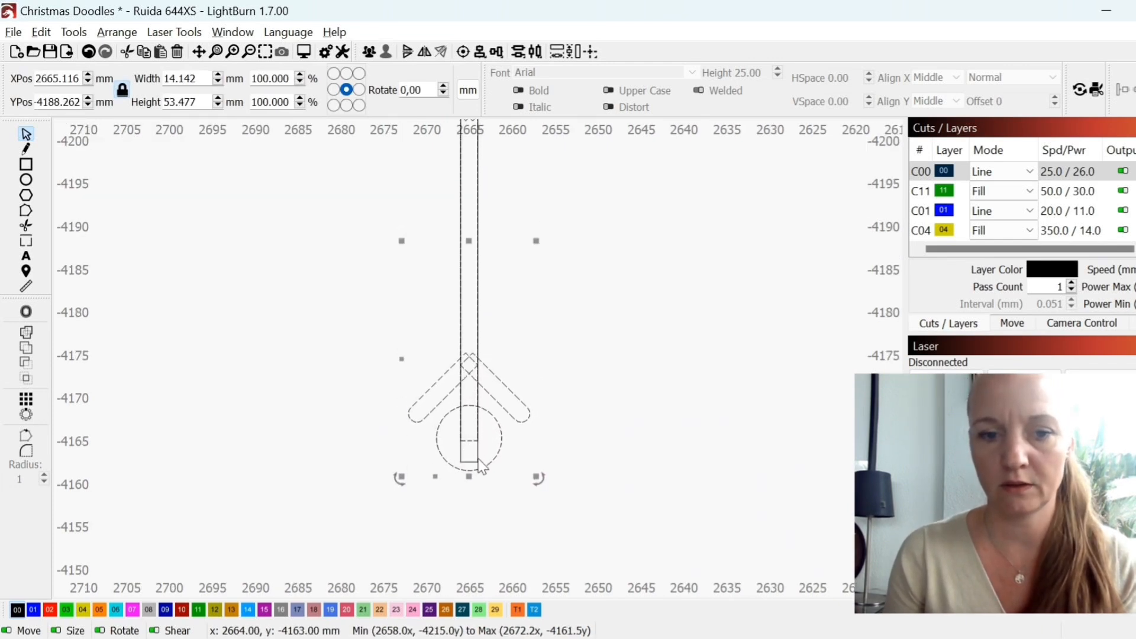
scroll(518, 467, "down", 2)
left_click(504, 398)
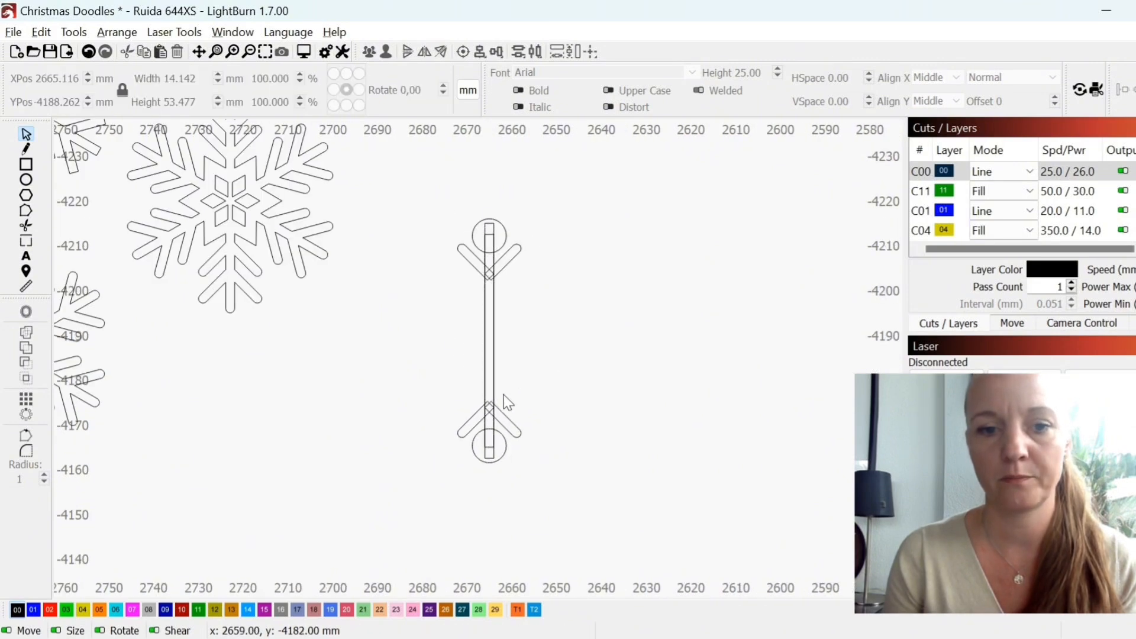
Move the lower circle and its pair of branches 9 mm up along the bar.
left_click_drag(435, 383, 533, 487)
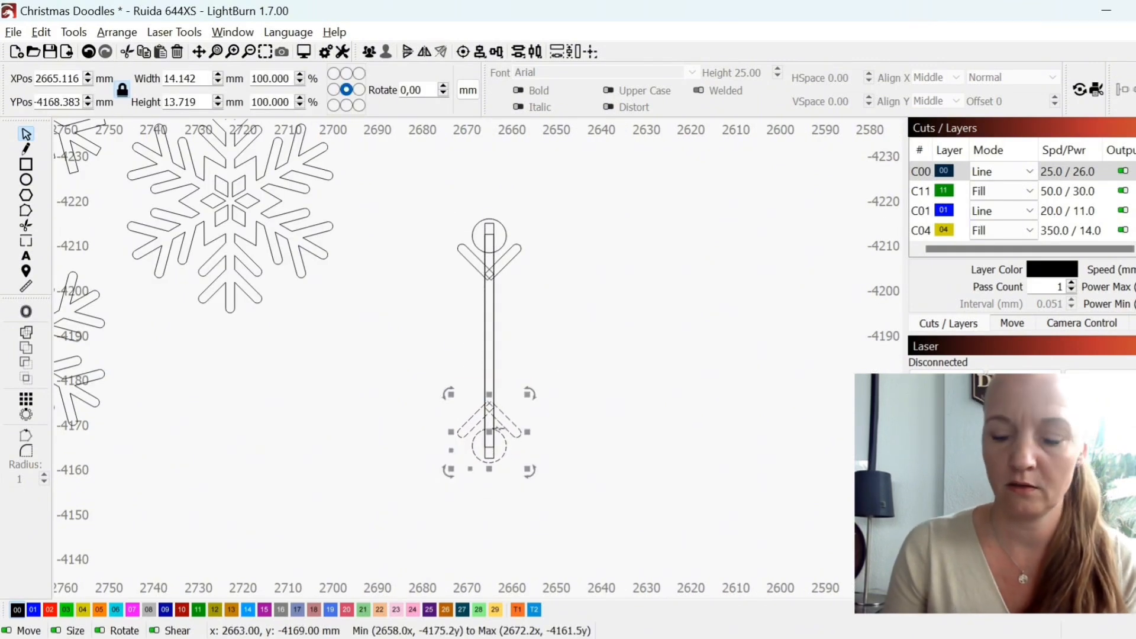
key("Up")
key("Up")
key("Up")
key("Up")
key("Up")
key("Up")
key("Up")
key("Up")
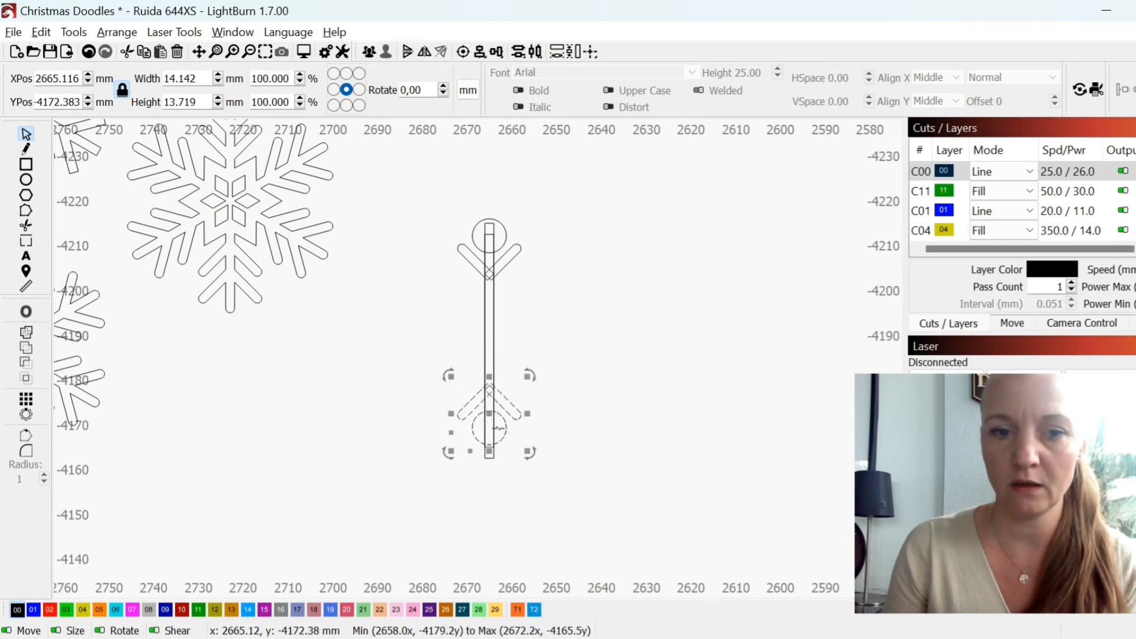
key("Up")
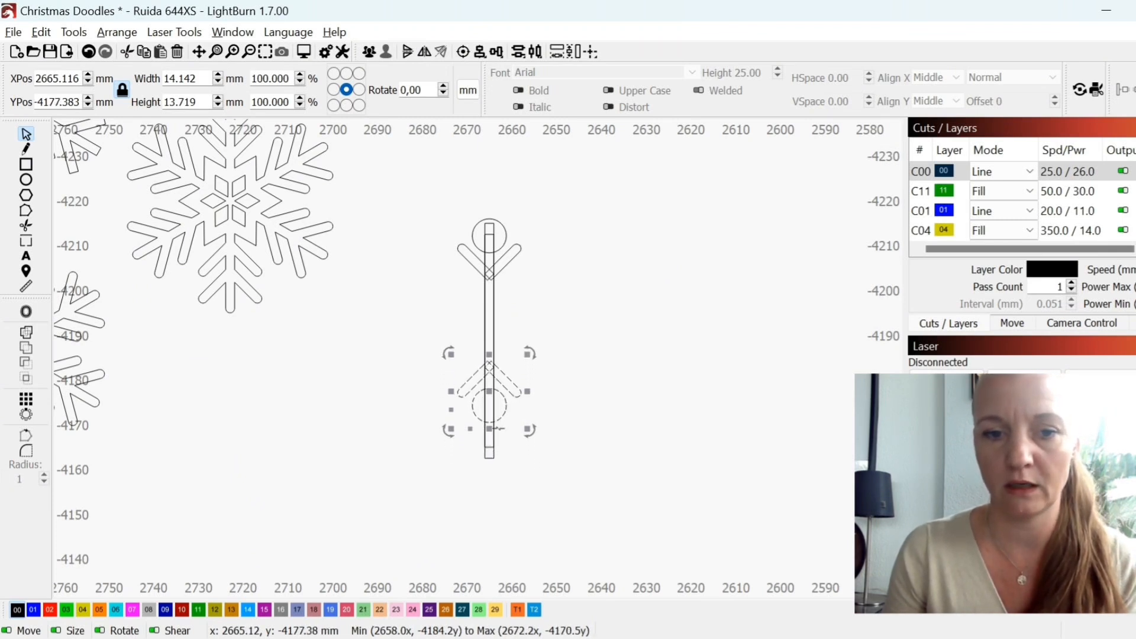
Delete the duplicate bar and shorten the remaining one from both ends to about 38.2 mm, ending it inside the circles.
left_click(490, 458)
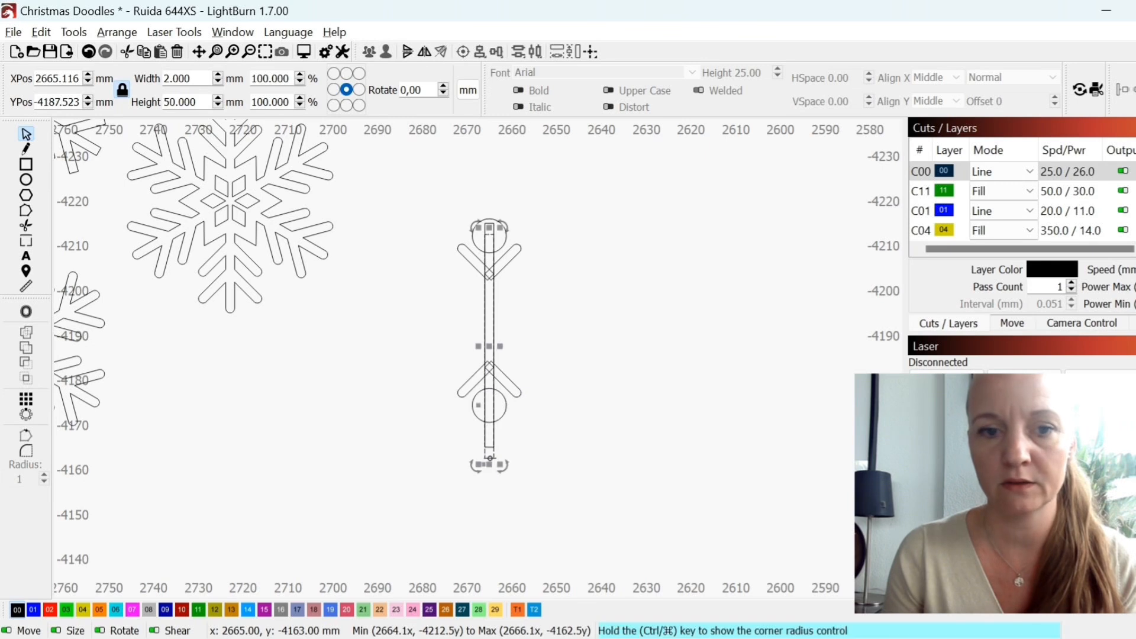
key("Delete")
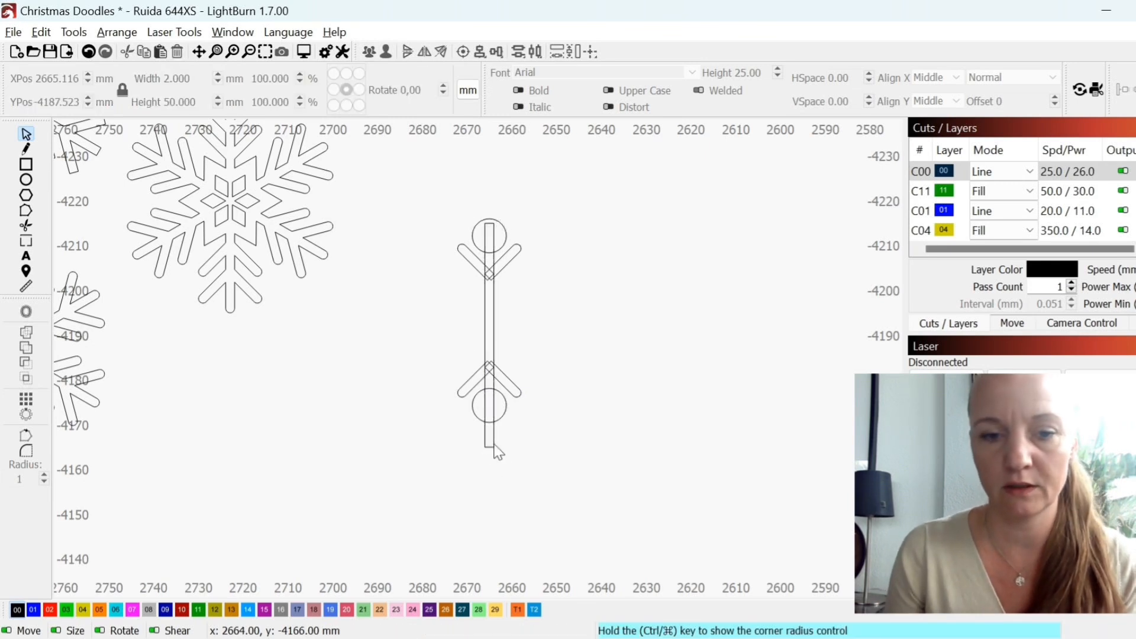
left_click(494, 448)
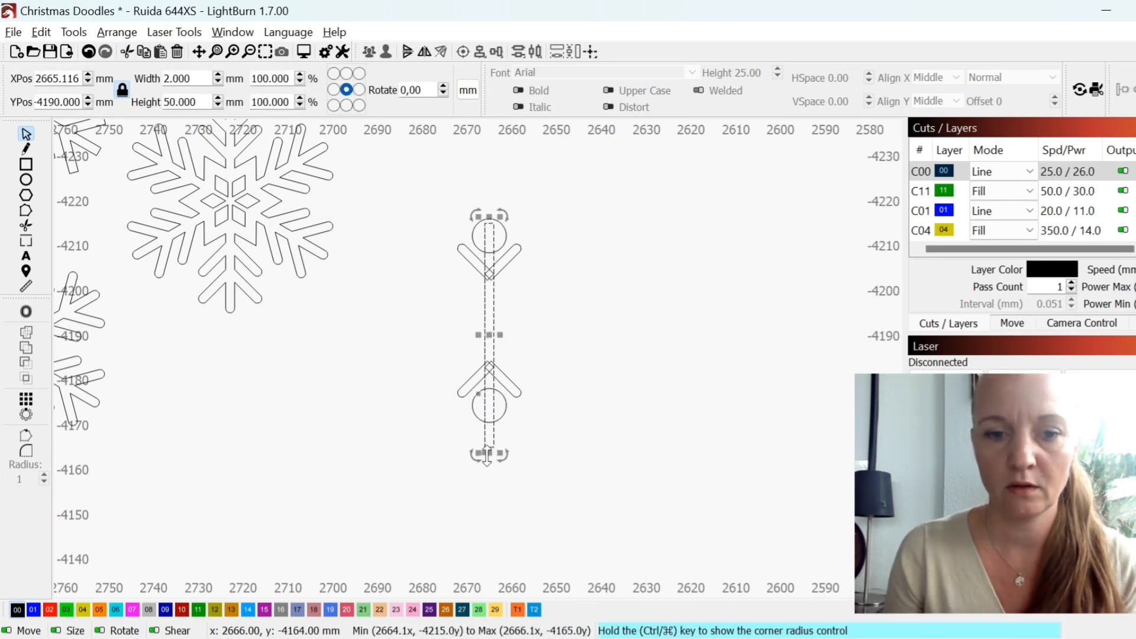
left_click_drag(493, 455, 490, 410)
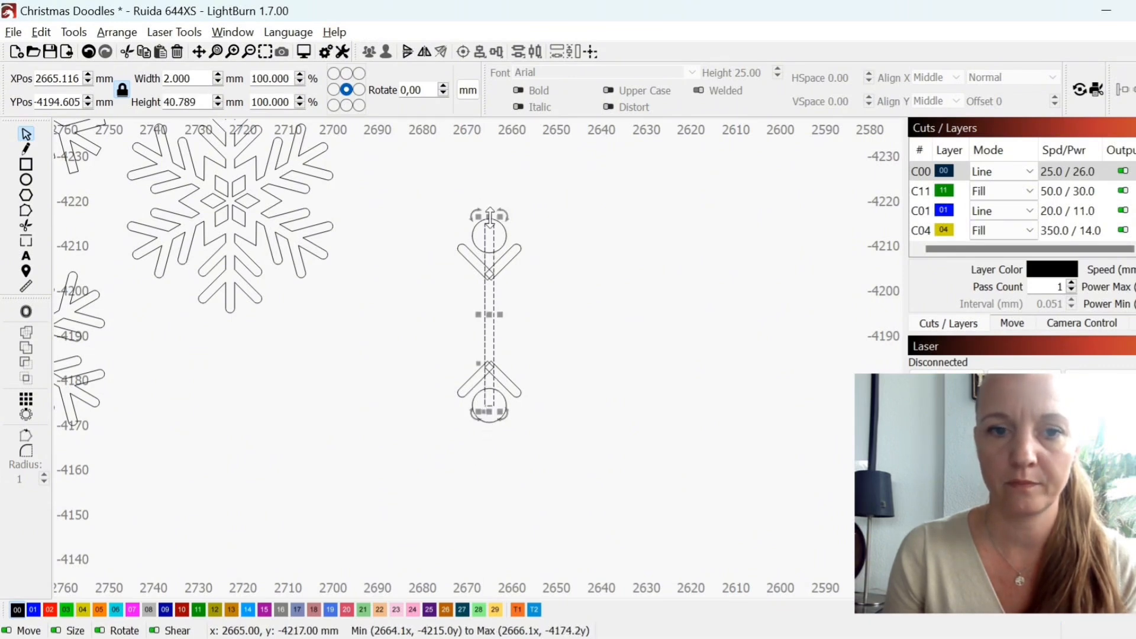
left_click_drag(490, 216, 489, 228)
left_click(573, 366)
scroll(474, 403, "down", 2)
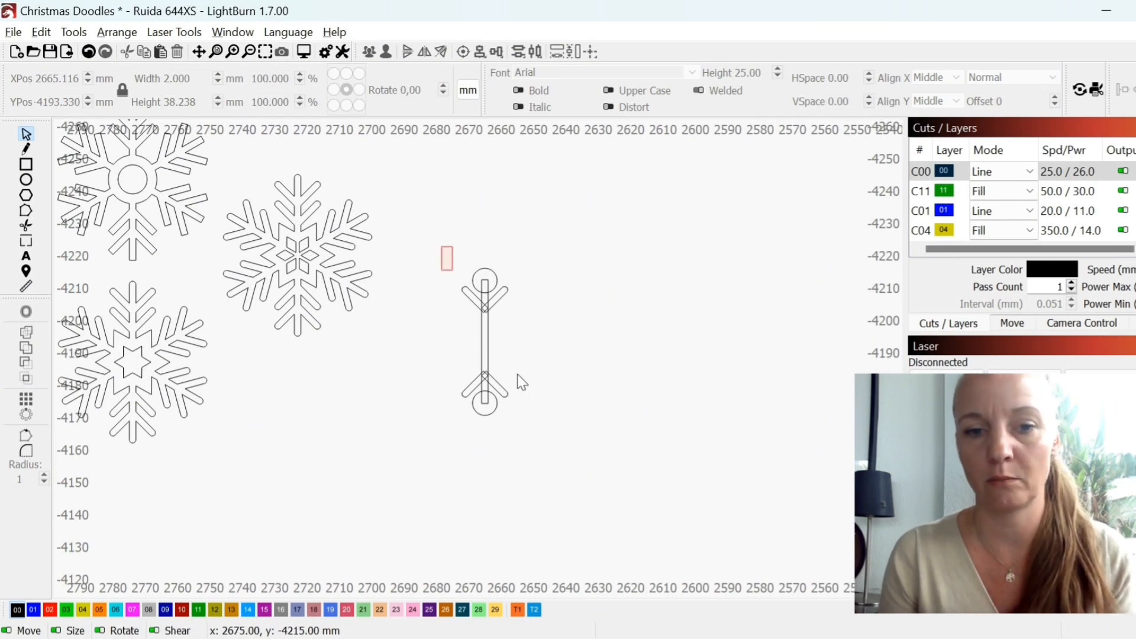
Copy the bar with its circles and branches into the empty space beside the original and weld the copy into one shape.
left_click_drag(517, 374, 543, 446)
scroll(523, 330, "up", 1)
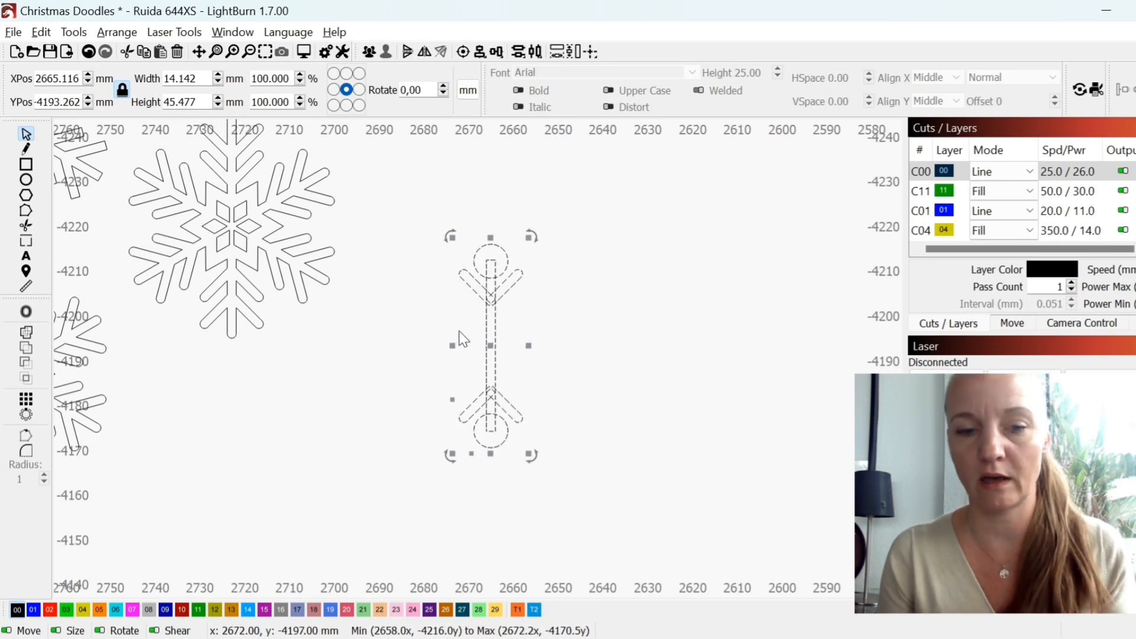
key("ctrl+v")
left_click_drag(629, 385, 400, 408)
scroll(400, 408, "up", 1)
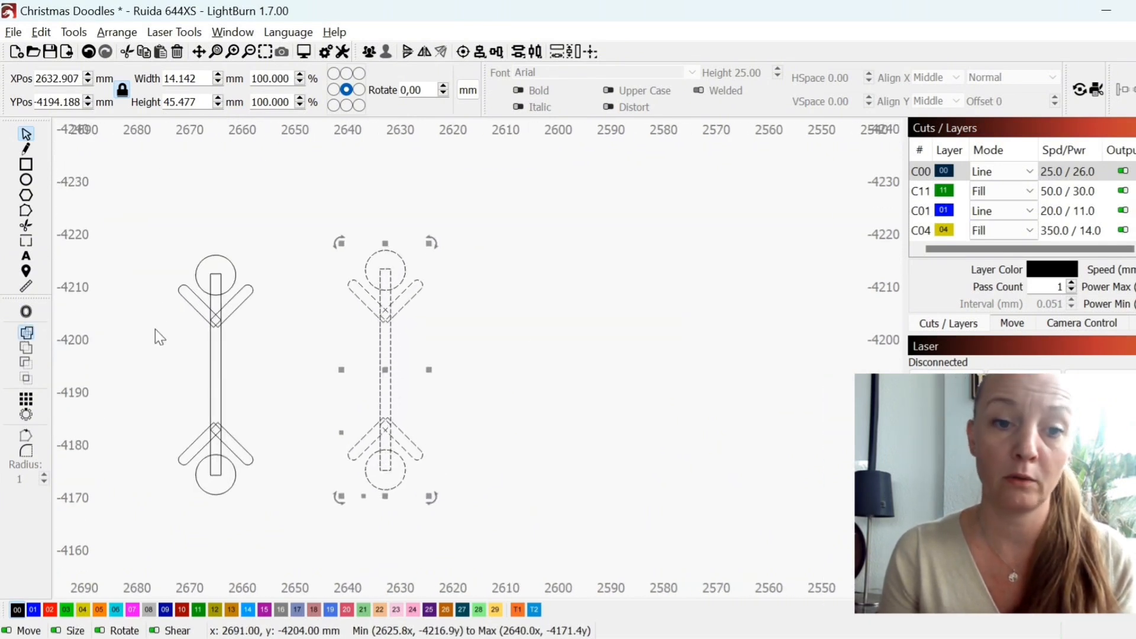
left_click(26, 332)
left_click_drag(386, 370, 496, 339)
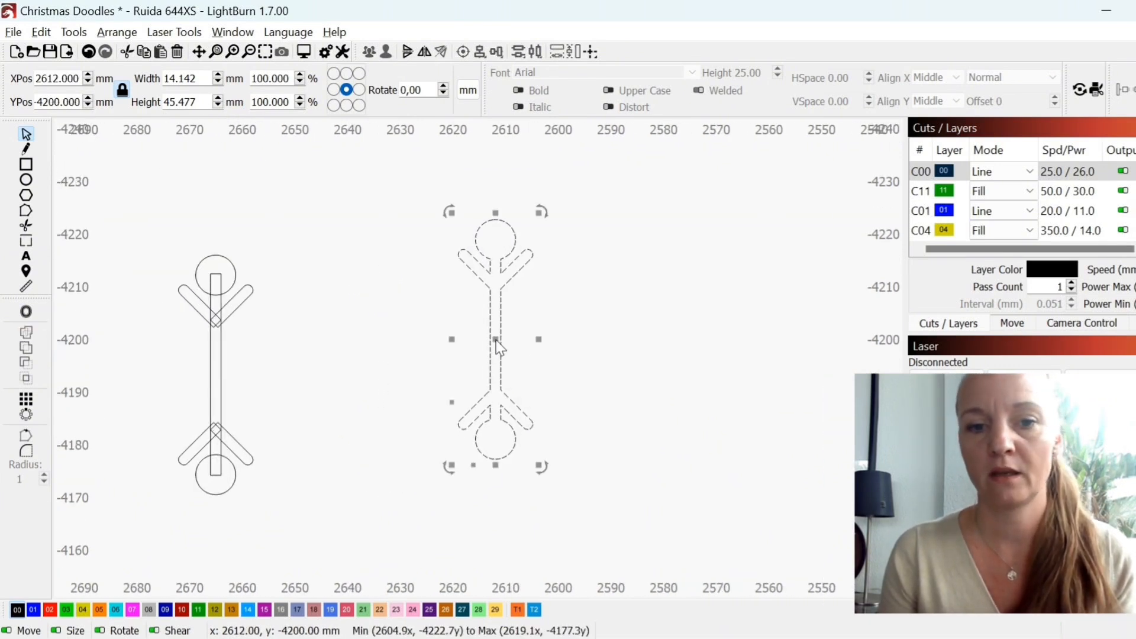
Duplicate the welded circle-ended bar in place and rotate the duplicate by 60 degrees.
right_click(497, 341)
left_click(536, 431)
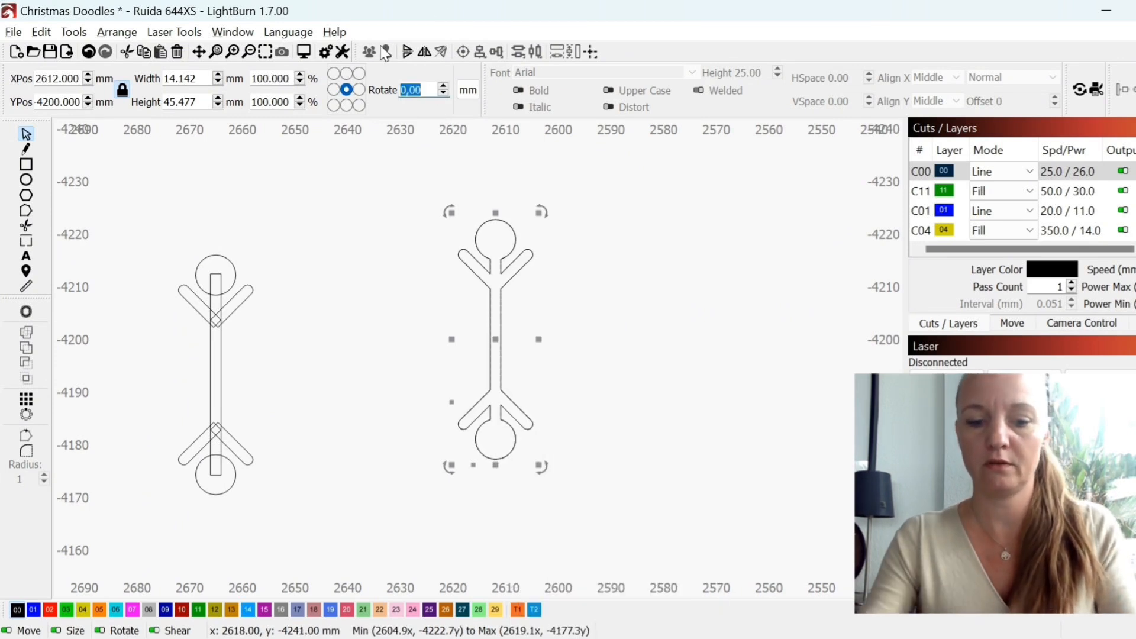
type("60")
key("Return")
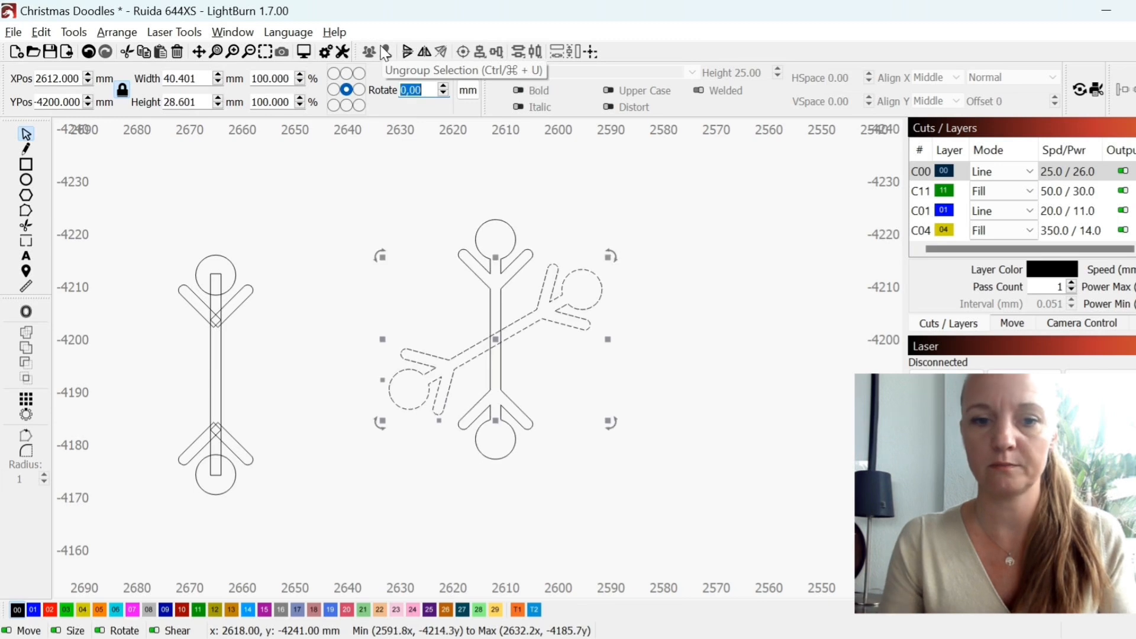
Duplicate the rotated bar in place and flip the duplicate vertically to complete the six-armed snowflake.
right_click(524, 350)
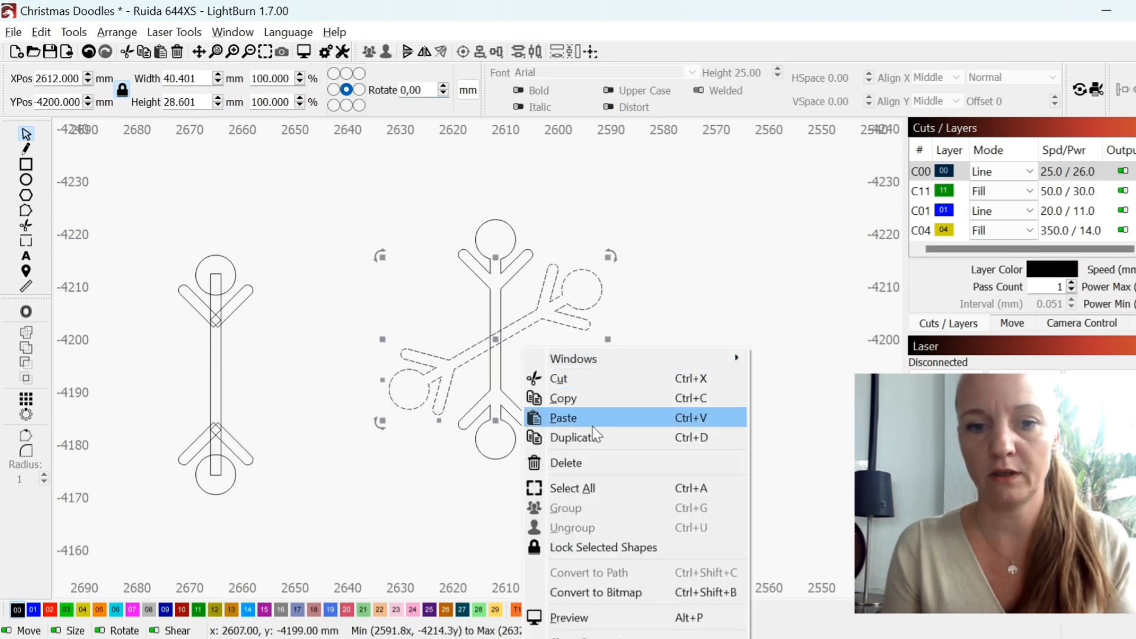
left_click(591, 439)
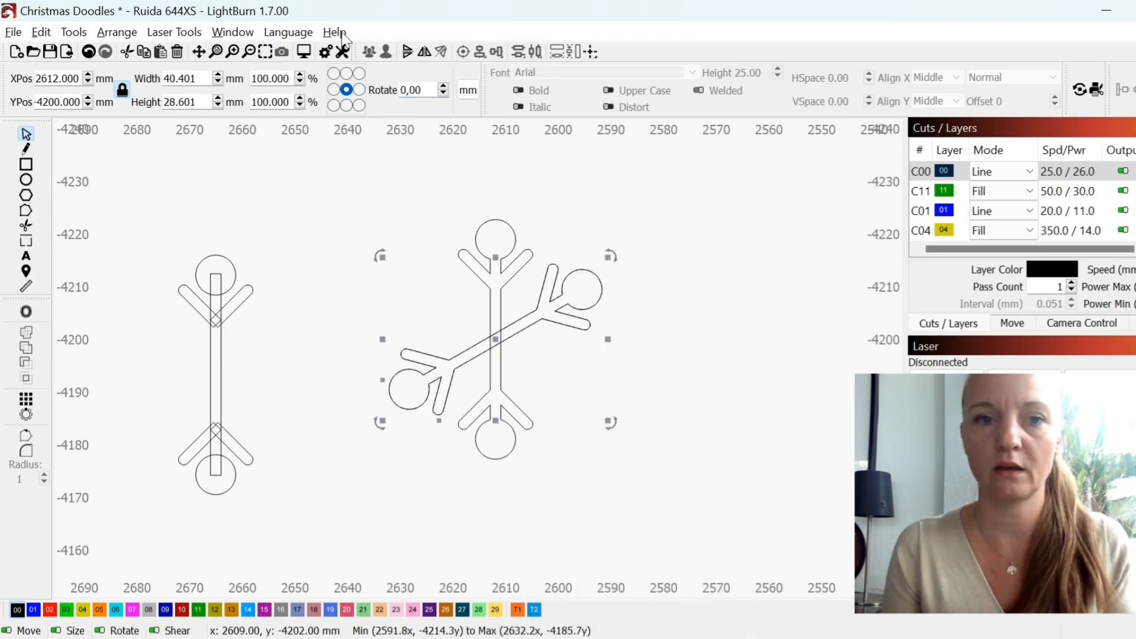
left_click(407, 52)
left_click(408, 55)
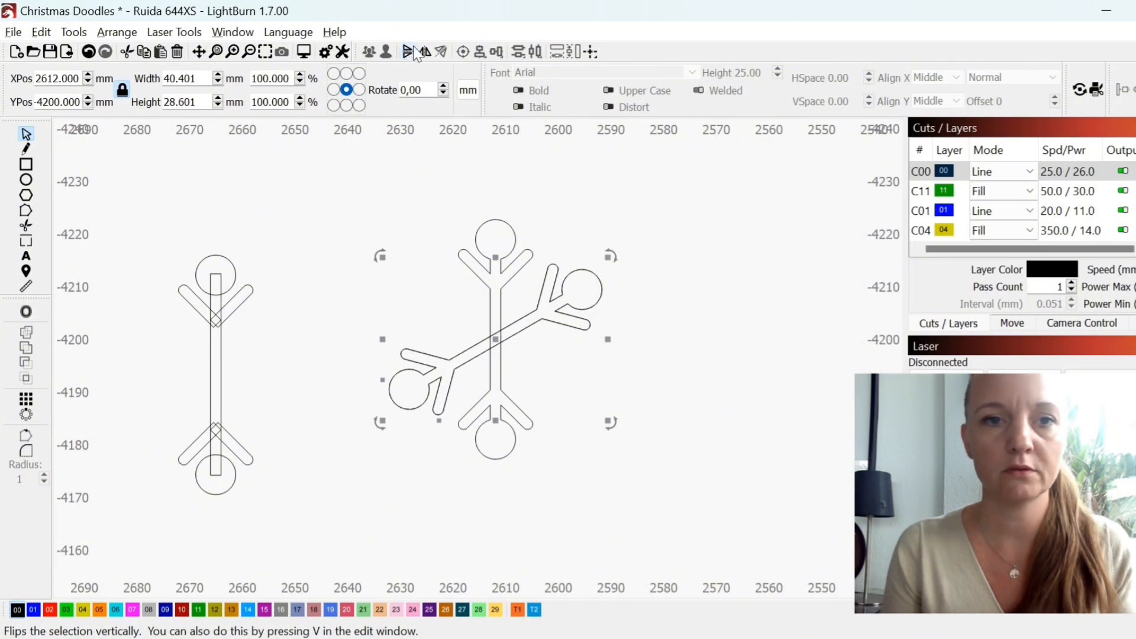
left_click(408, 52)
Copy the three crossed bars, paste them below the diamond-centred snowflake and weld them into a single outline.
left_click_drag(360, 191, 648, 496)
scroll(674, 396, "down", 3)
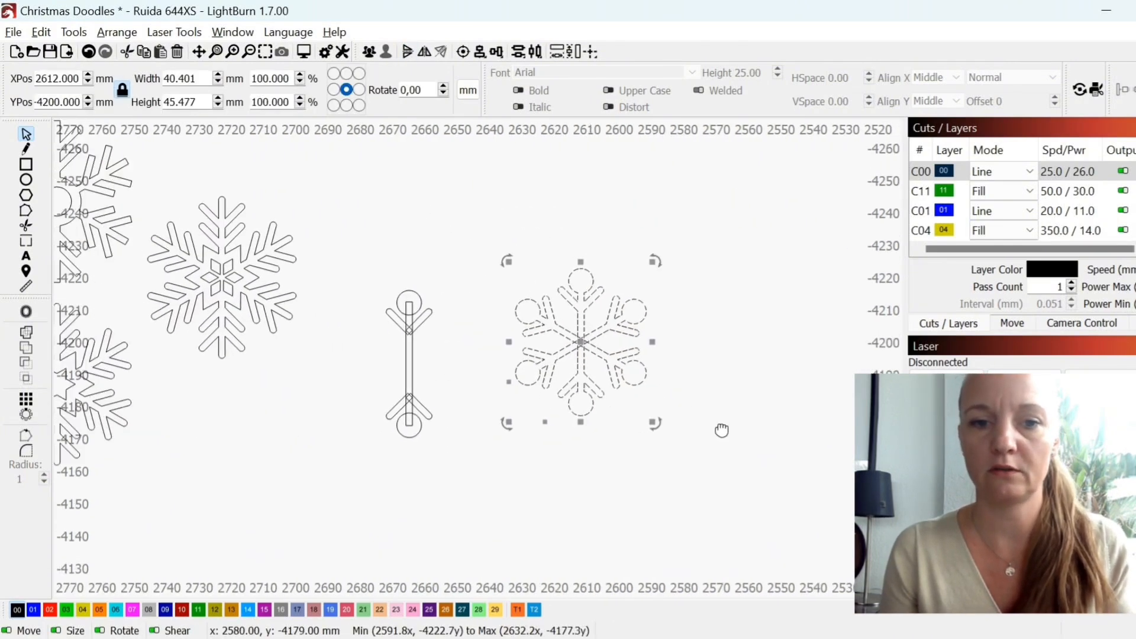
left_click_drag(447, 468, 661, 373)
key("ctrl+v")
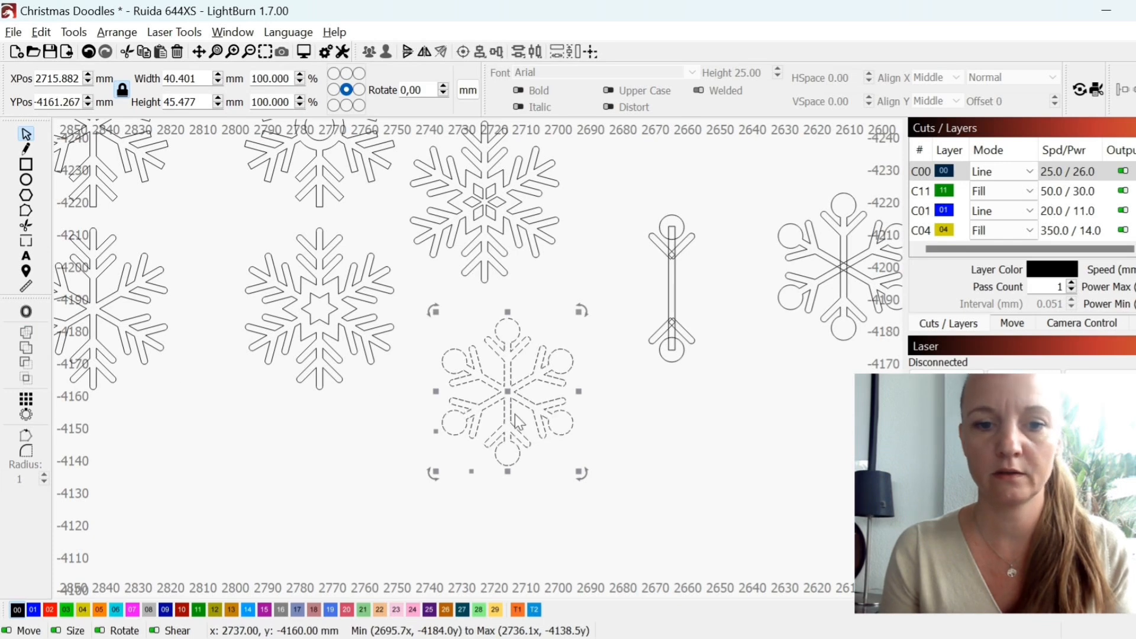
Duplicate the welded circle-ended snowflake and place the duplicate below the star-centred snowflake.
scroll(520, 394, "up", 3)
right_click(521, 393)
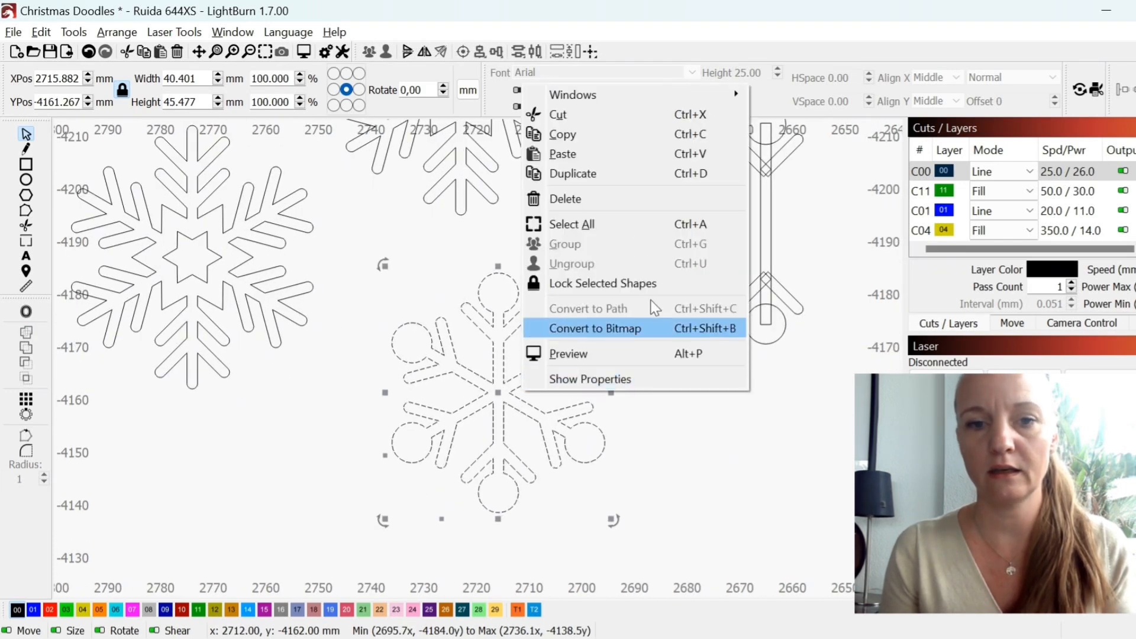
left_click(612, 173)
scroll(613, 332, "down", 2)
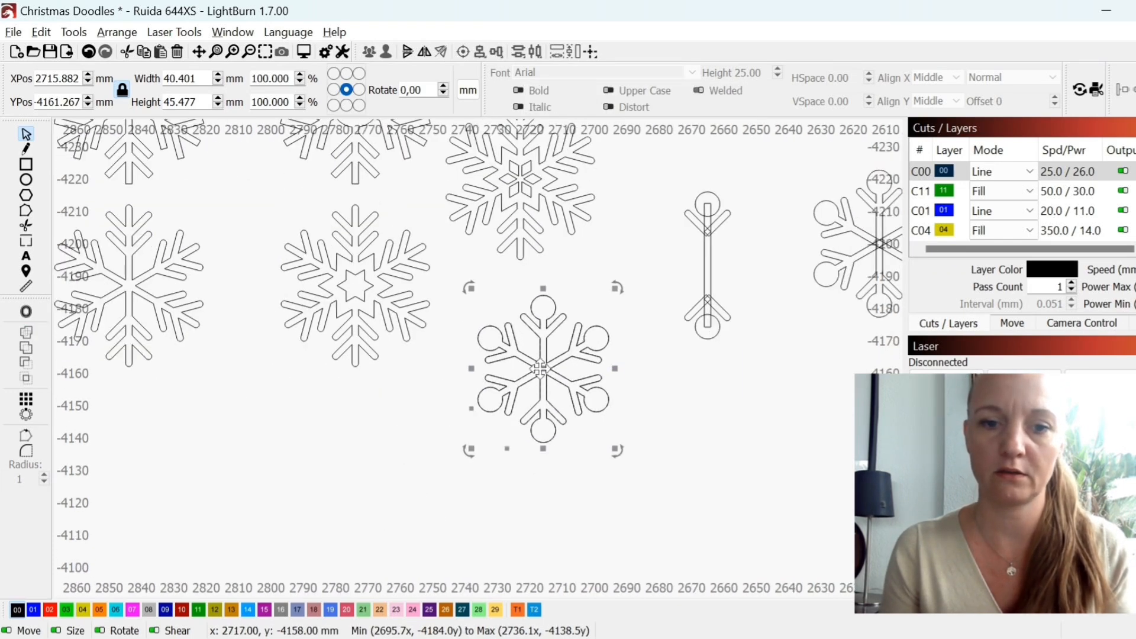
left_click_drag(498, 399, 318, 492)
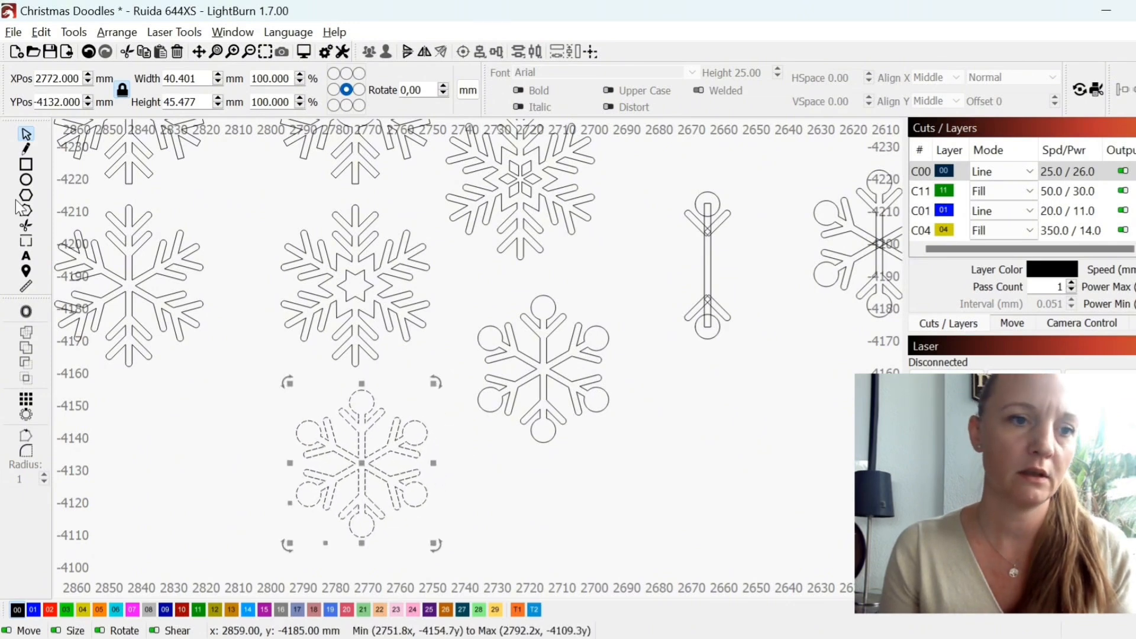
Draw a circle about 9.1 mm in diameter at the duplicate snowflake's centre, align their centres and weld the two shapes.
left_click(27, 181)
scroll(316, 419, "up", 4)
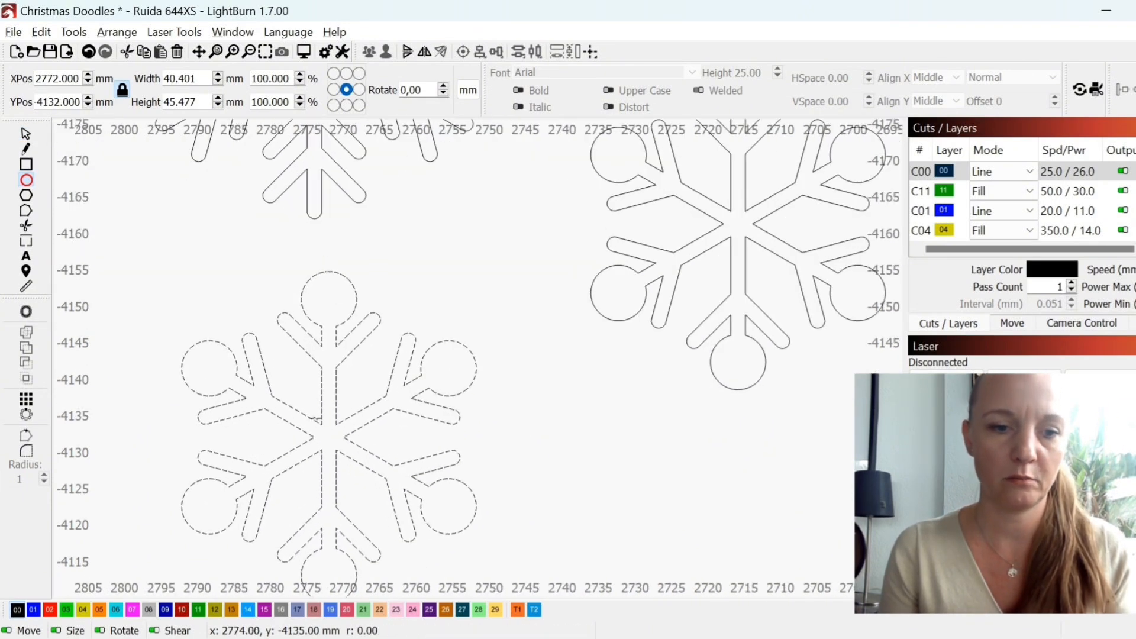
mouse_move(329, 429)
left_mouse_down()
mouse_move(380, 473)
mouse_move(327, 441)
left_mouse_up()
left_click(26, 135)
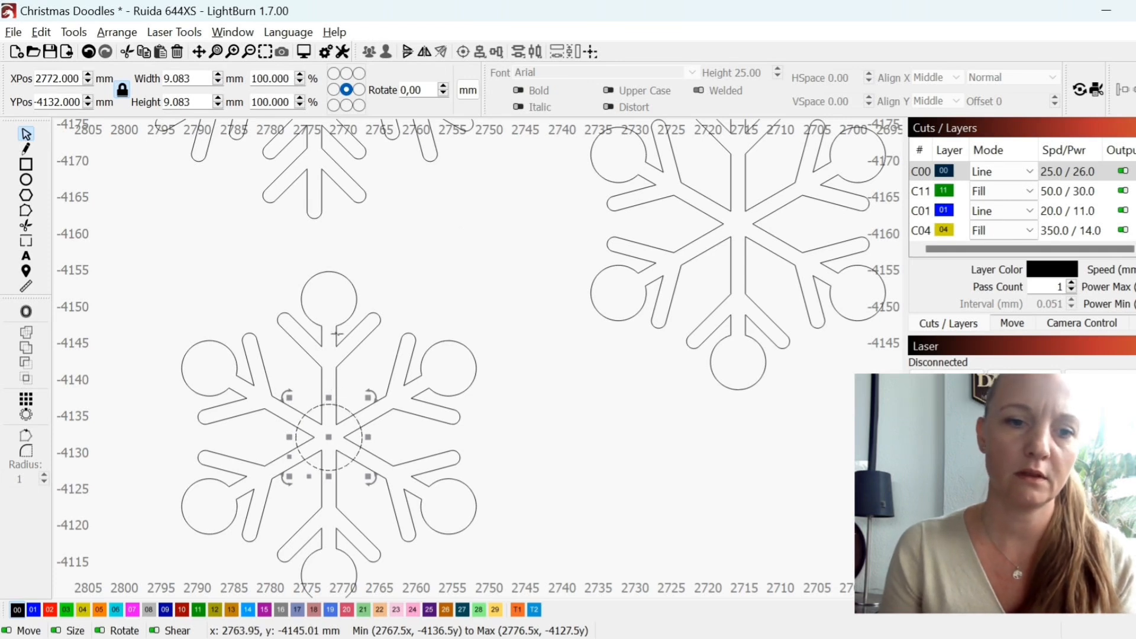
left_click(354, 350, "shift")
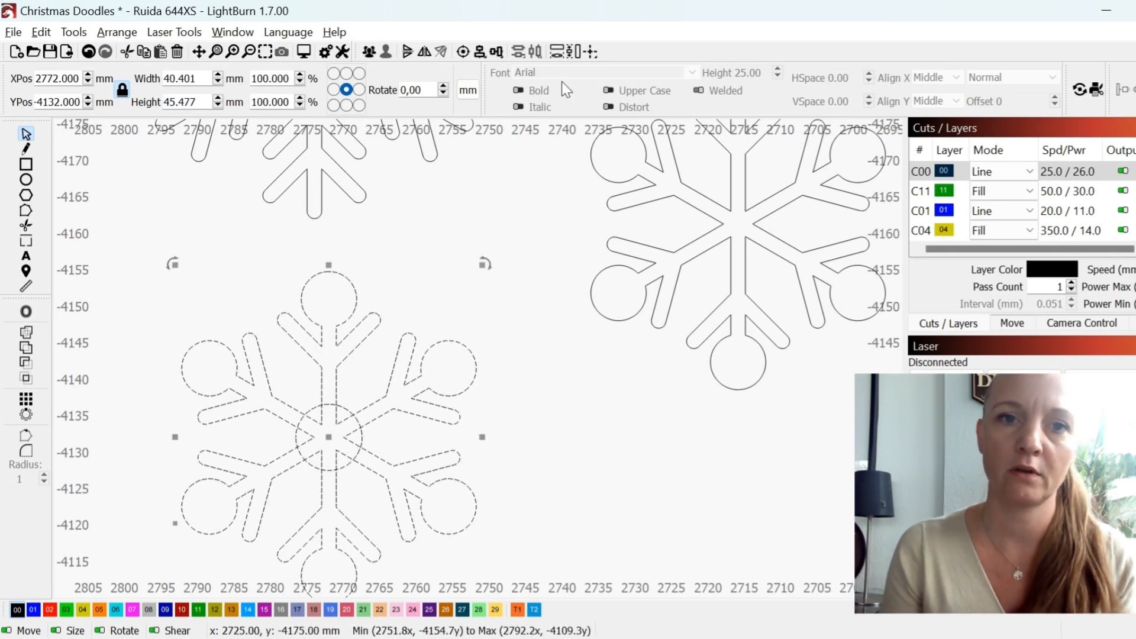
left_click(464, 58)
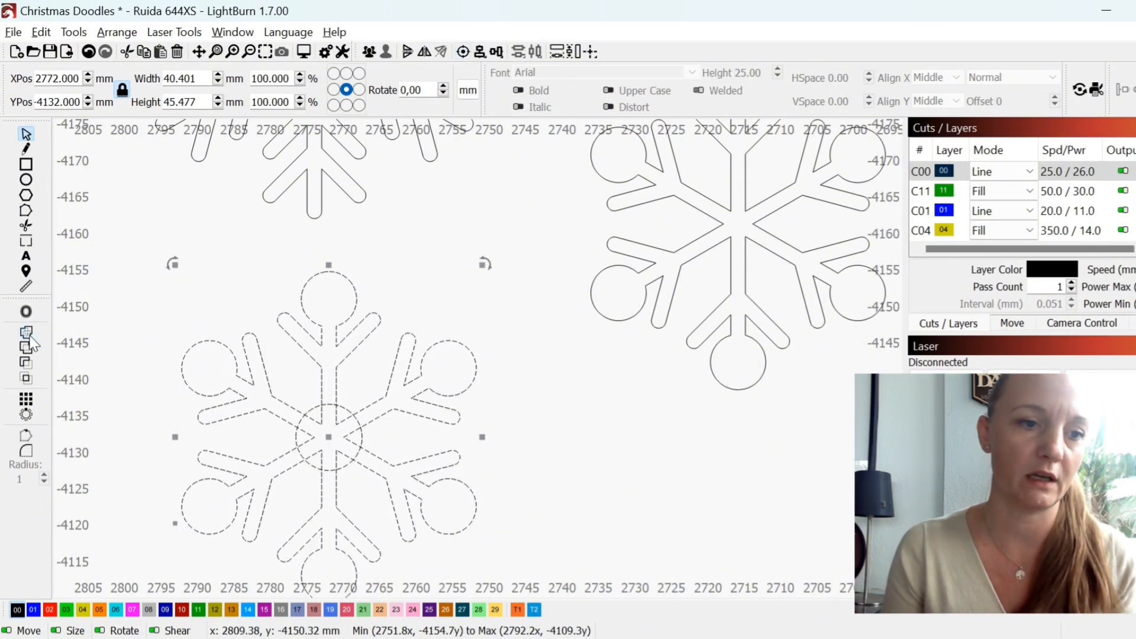
scroll(655, 421, "down", 2)
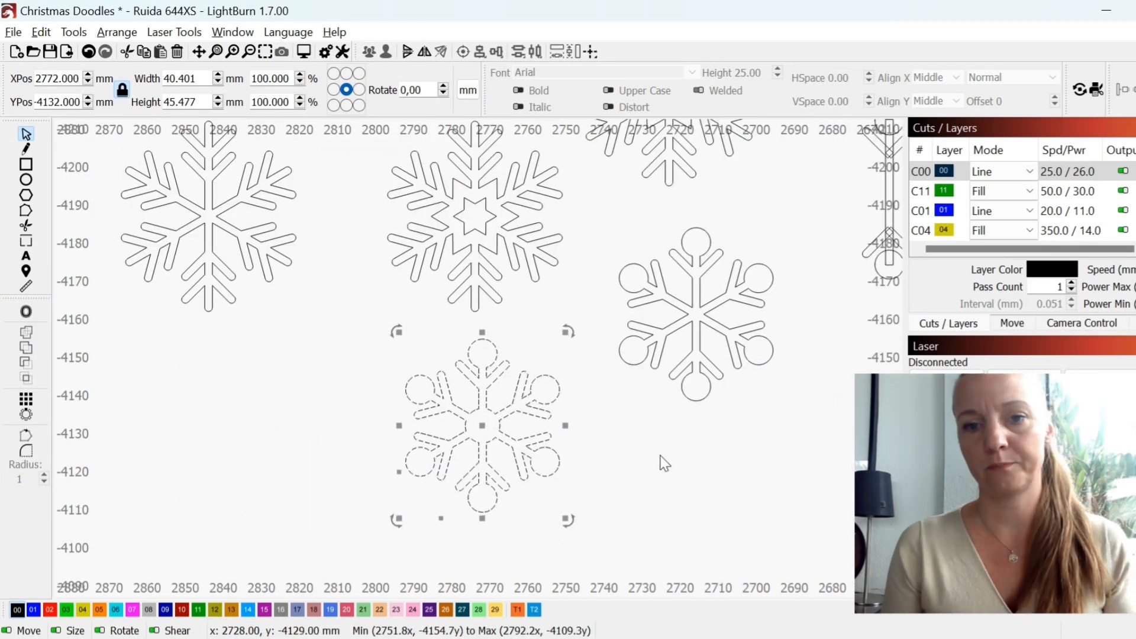
Review the finished snowflake variations together with their source bars across the workspace.
left_click_drag(481, 418, 737, 268)
scroll(654, 482, "down", 3)
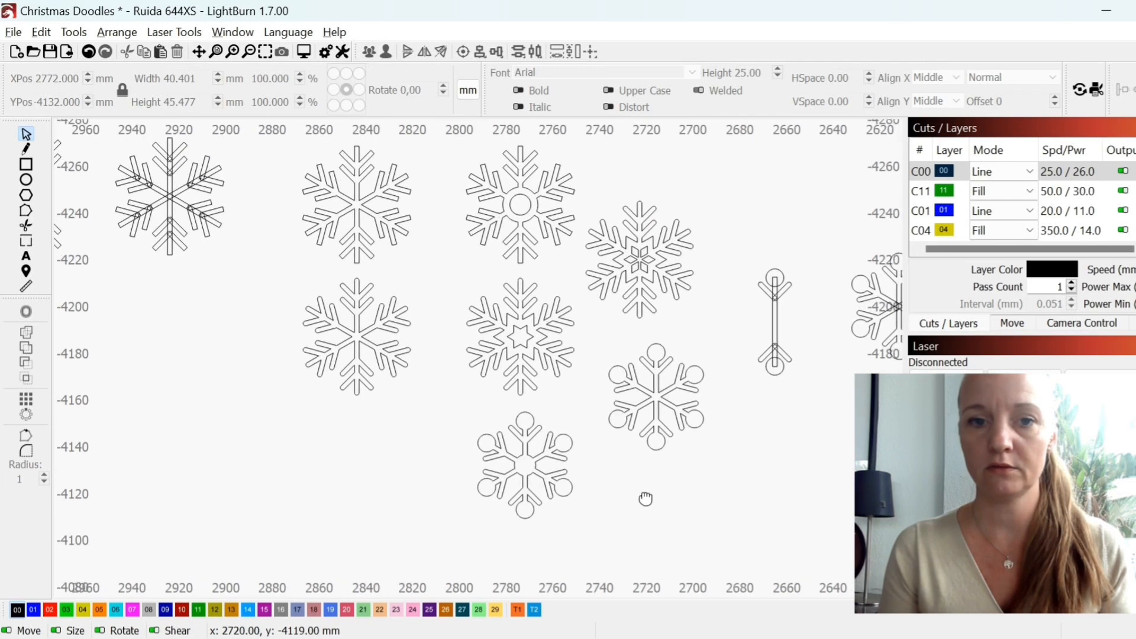
left_click_drag(312, 204, 290, 239)
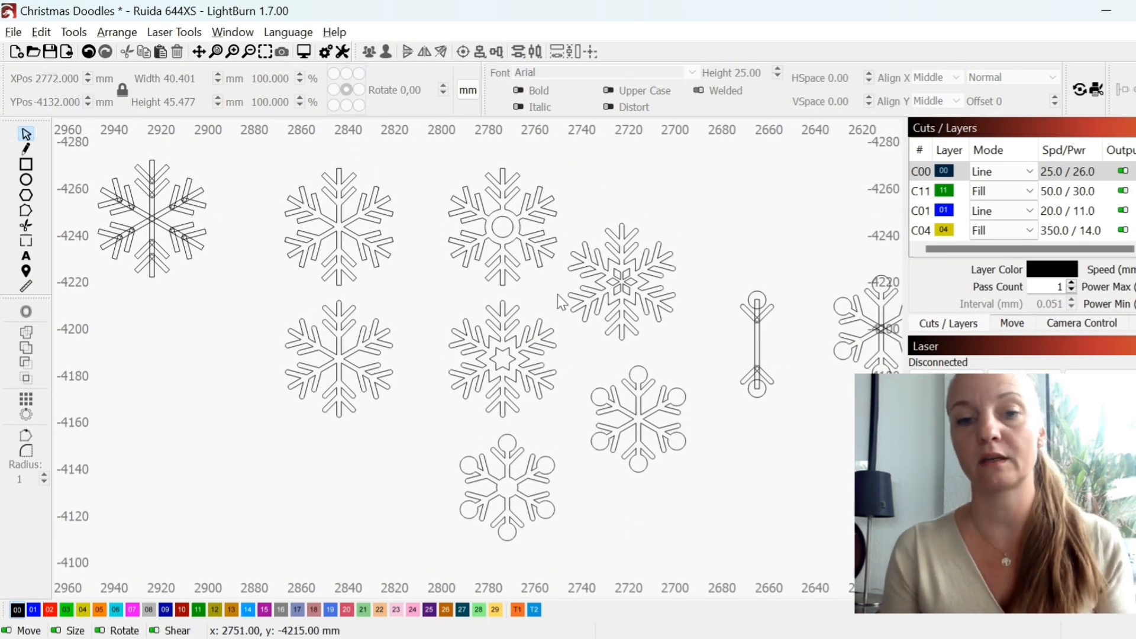
scroll(555, 379, "down", 2)
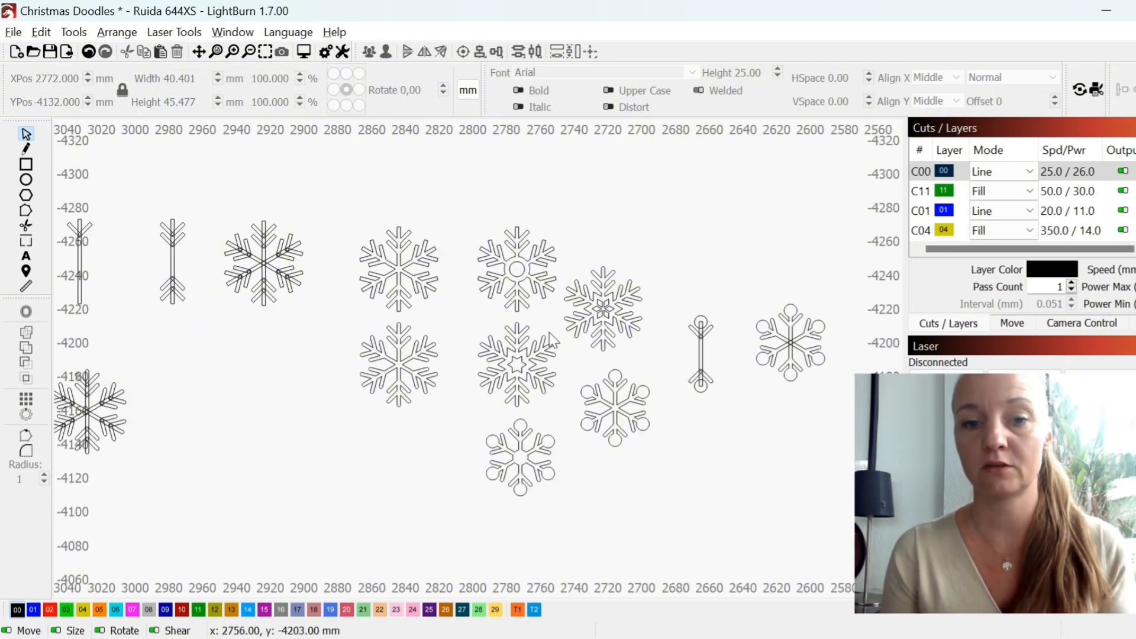
scroll(655, 416, "down", 4)
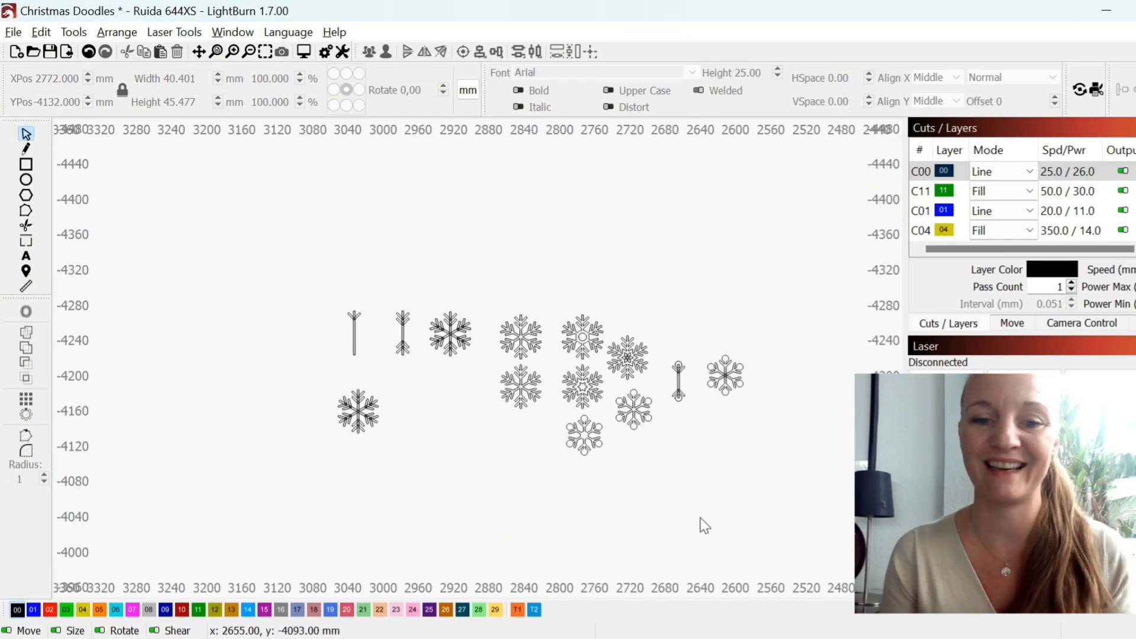
left_click_drag(700, 517, 599, 262)
left_click_drag(534, 170, 595, 342)
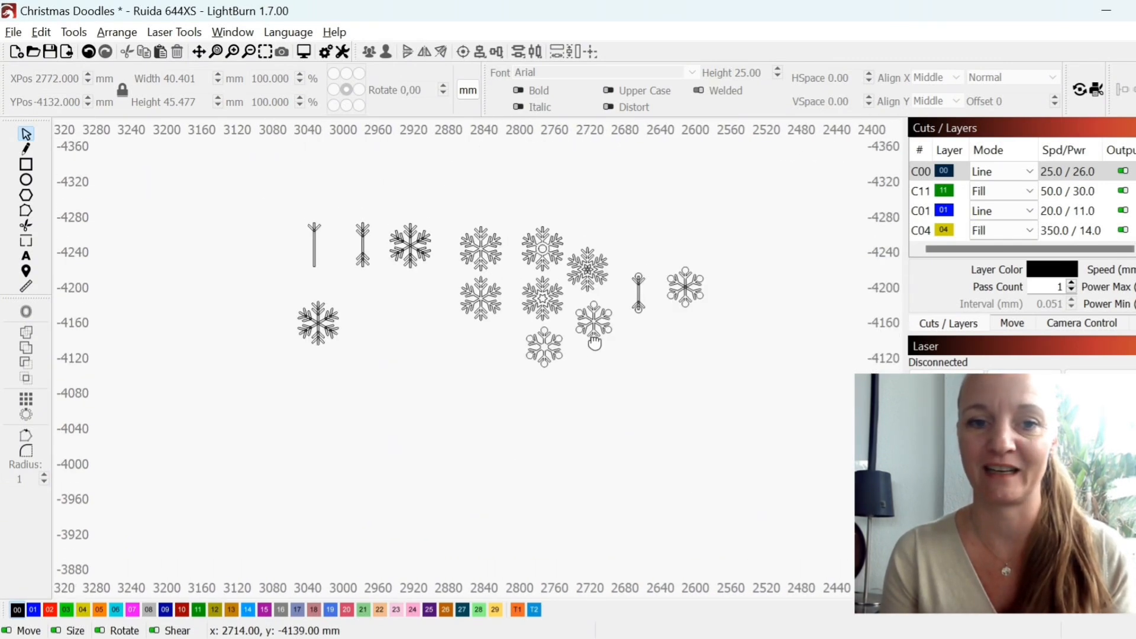
scroll(638, 264, "up", 2)
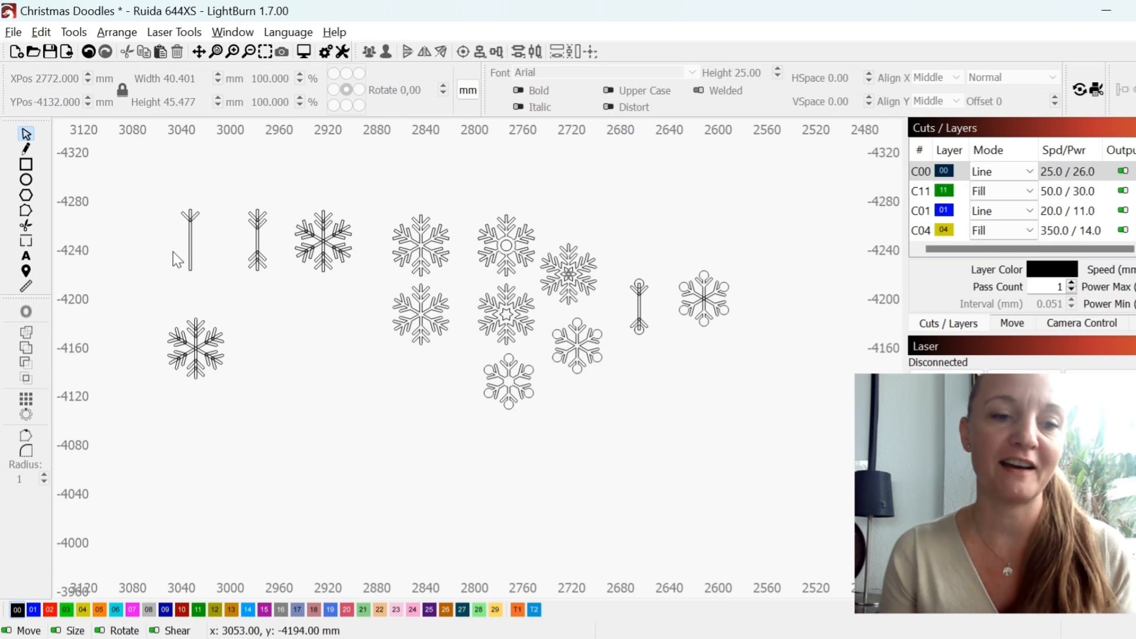
Copy the double-ended branched bar without circles and paste it into the empty area below the circle-ended crossed bars.
left_click_drag(230, 192, 284, 301)
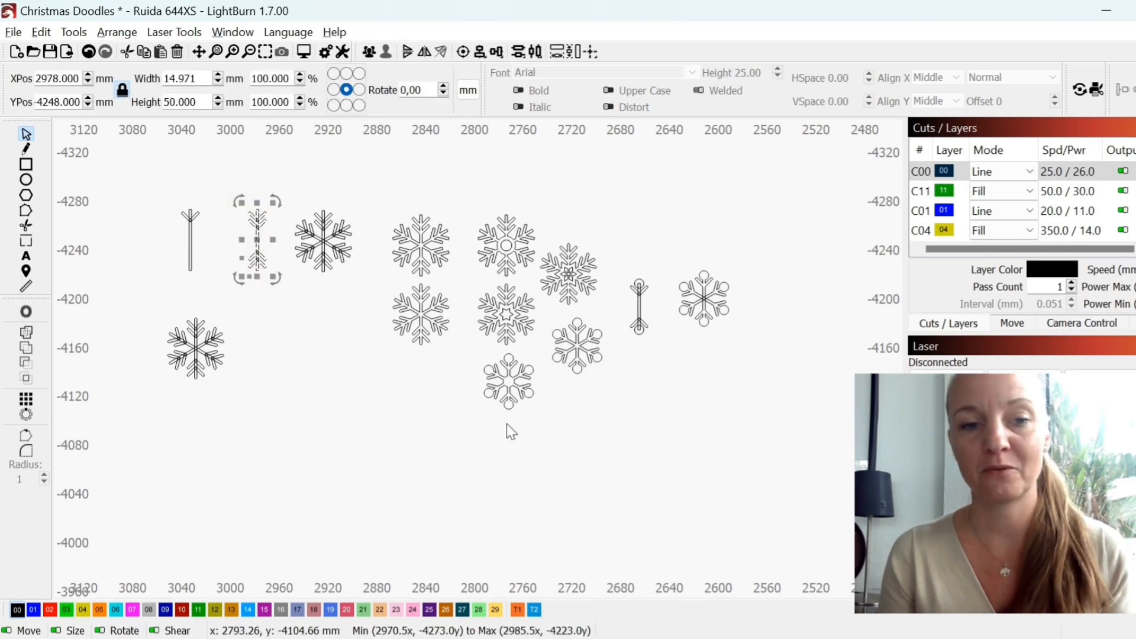
left_click_drag(671, 385, 474, 329)
scroll(471, 326, "up", 1)
scroll(562, 310, "up", 2)
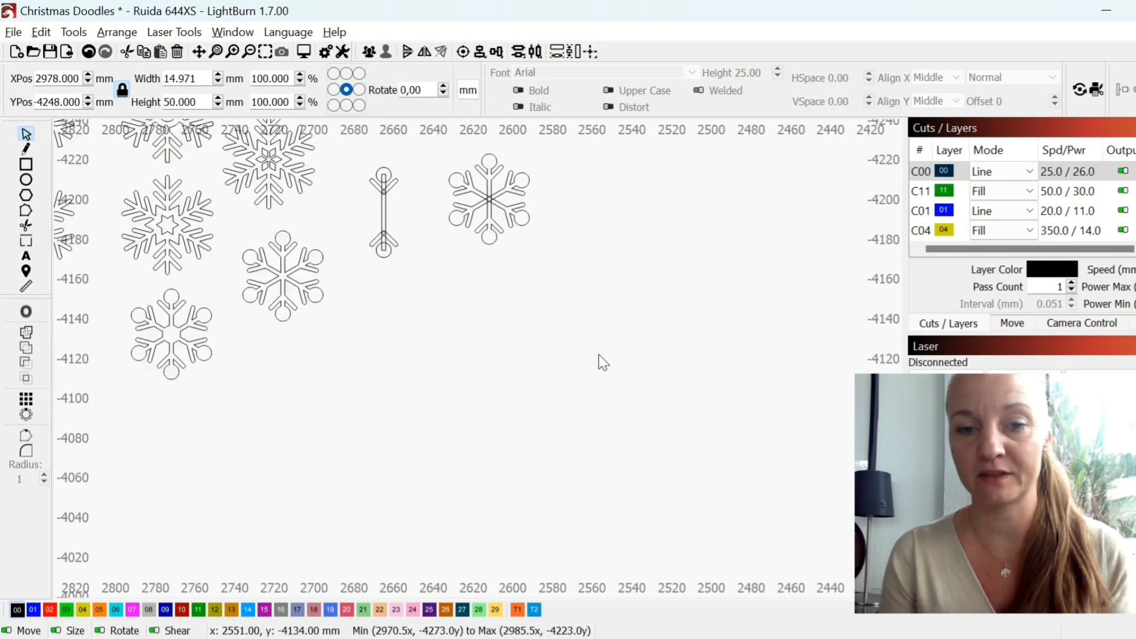
key("ctrl+v")
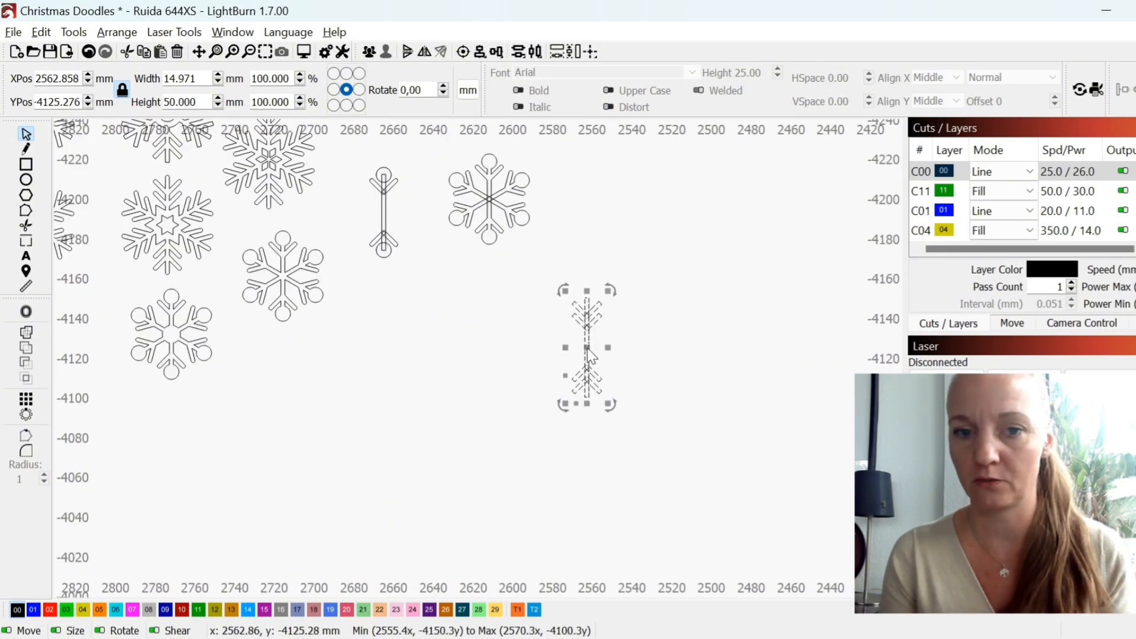
scroll(592, 346, "up", 3)
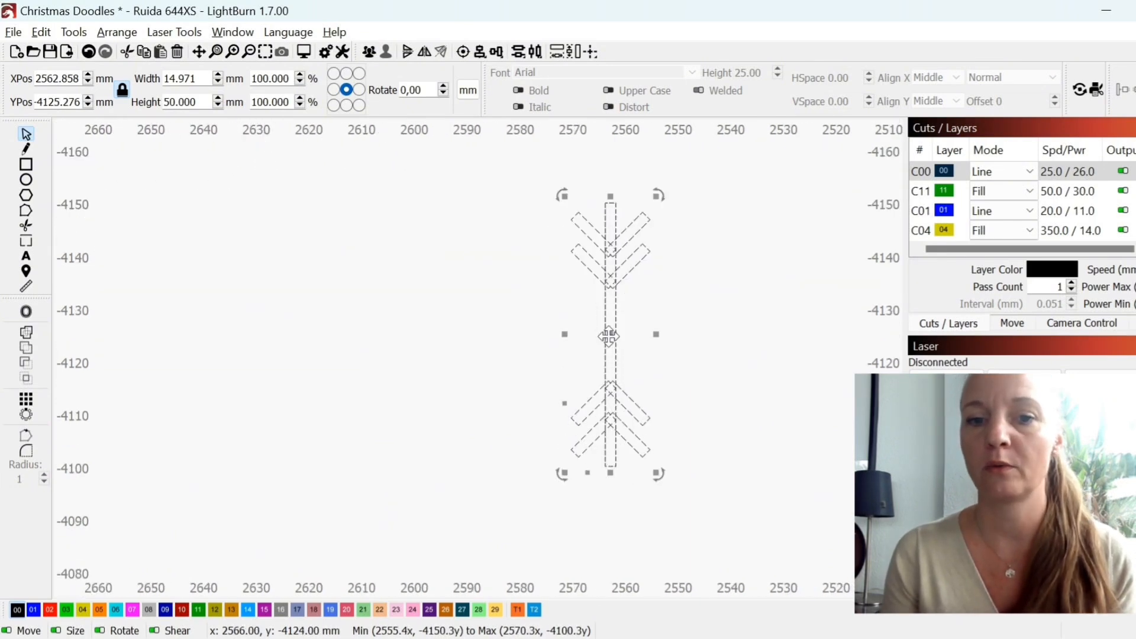
Duplicate the pasted bar in place and rotate the duplicate 90° clockwise to form a cross.
right_click(631, 376)
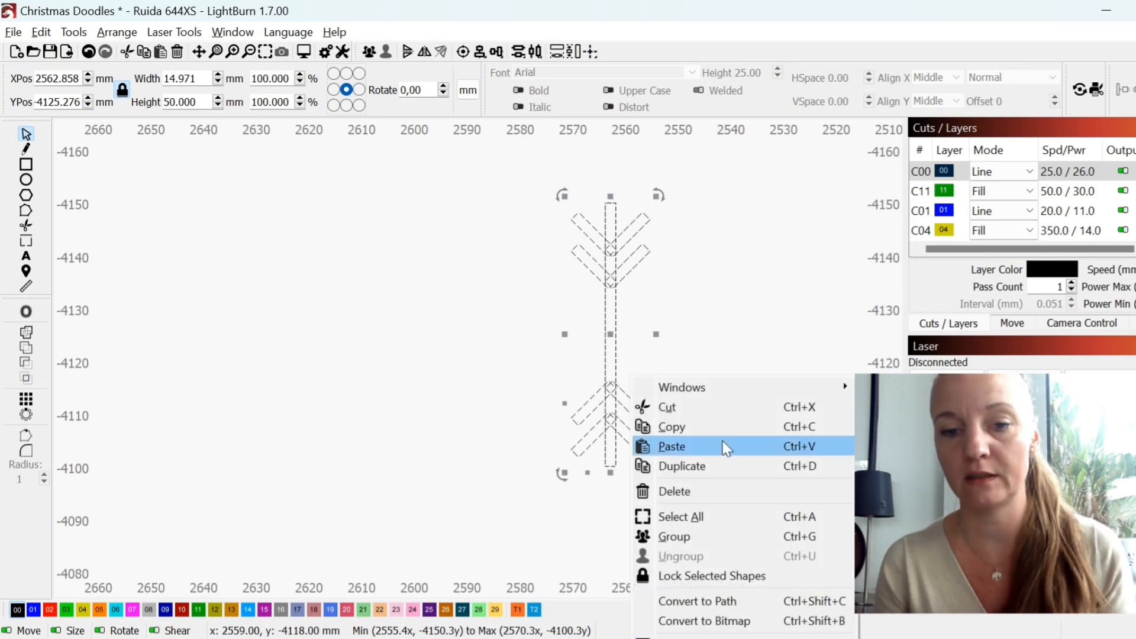
left_click(690, 467)
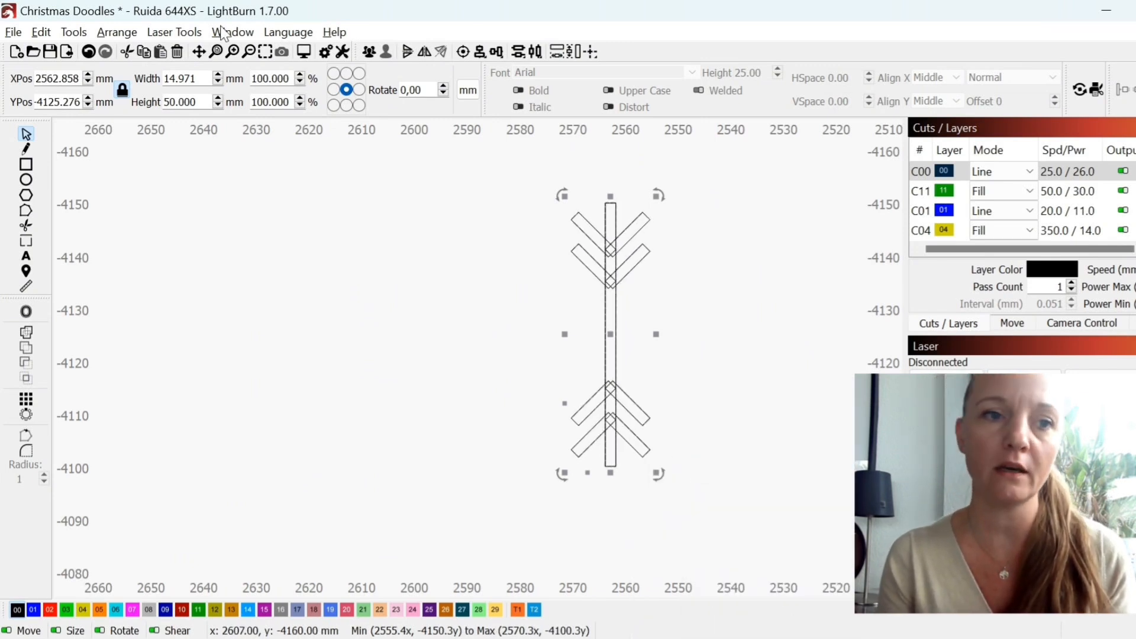
left_click(116, 32)
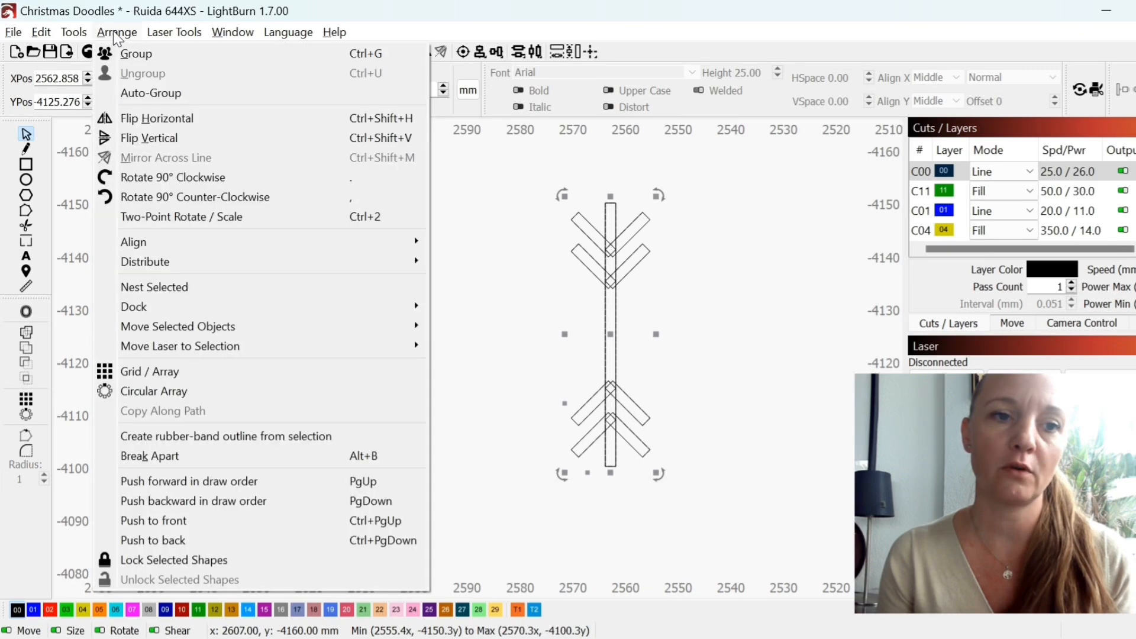
left_click(172, 177)
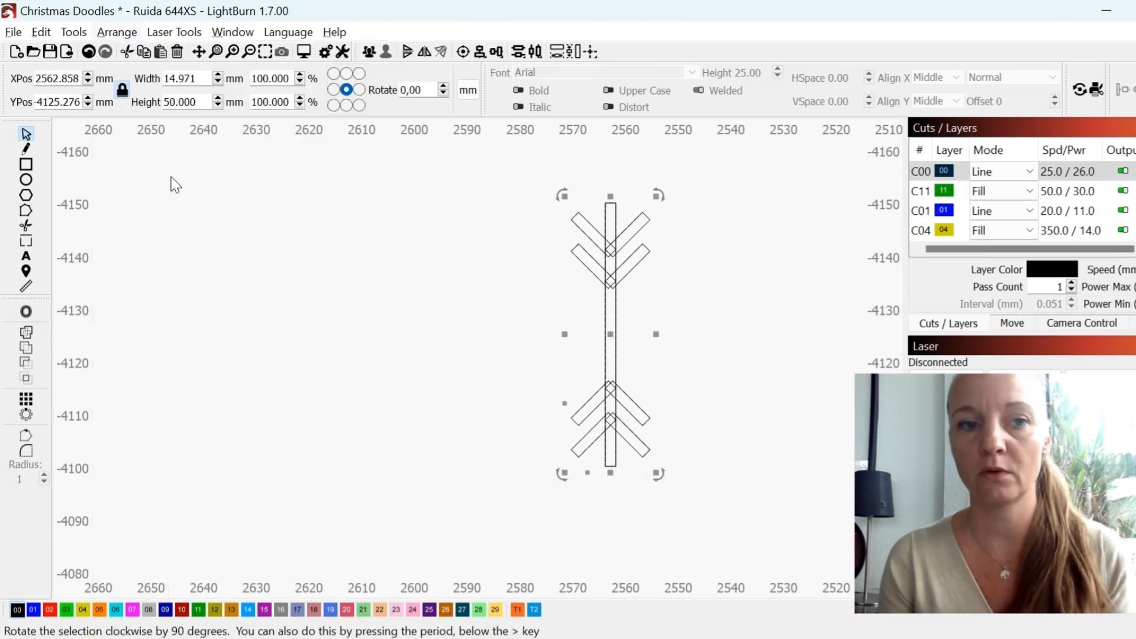
Duplicate the whole cross in place and rotate the duplicate by 45° to form an eight-armed snowflake.
scroll(378, 391, "down", 2)
scroll(378, 386, "down", 1)
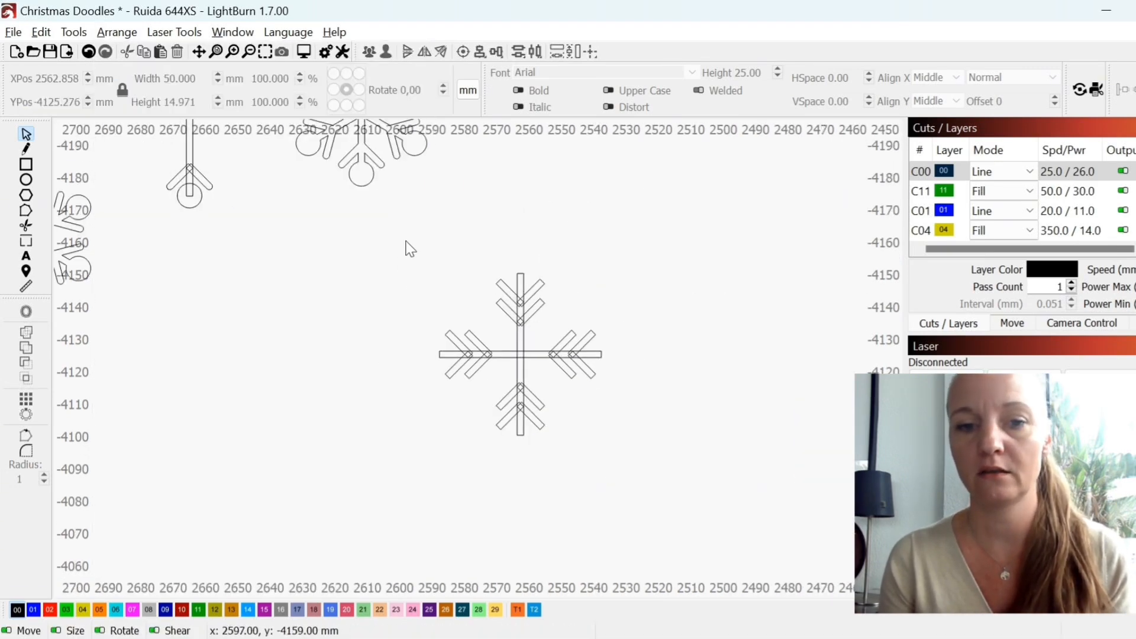
left_click_drag(404, 241, 712, 478)
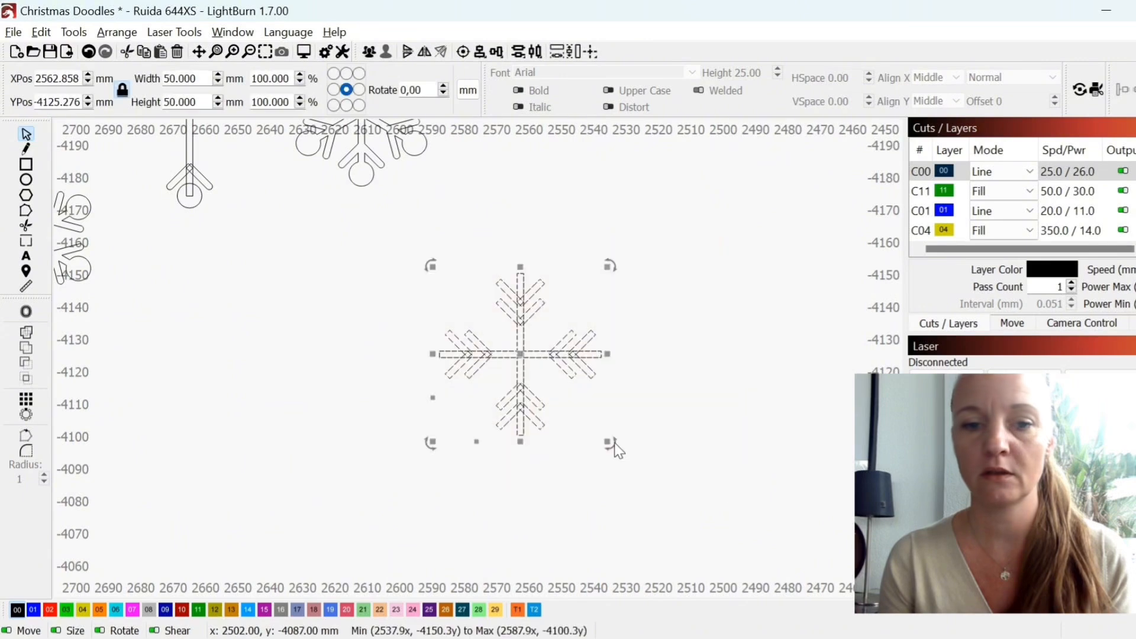
right_click(557, 379)
left_click(620, 164)
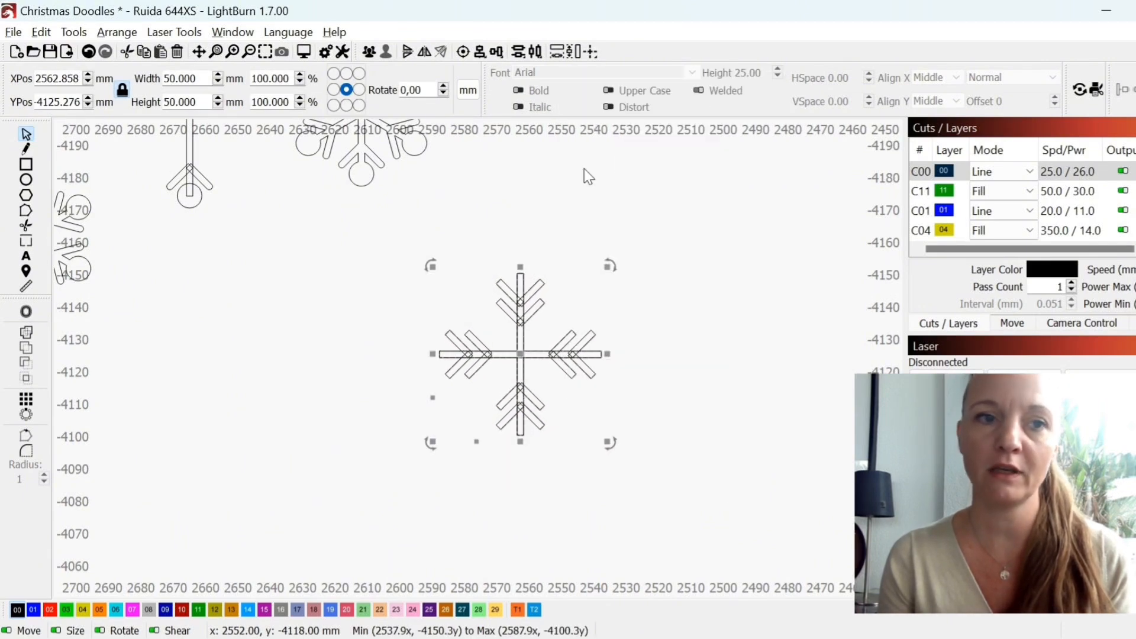
left_click(112, 32)
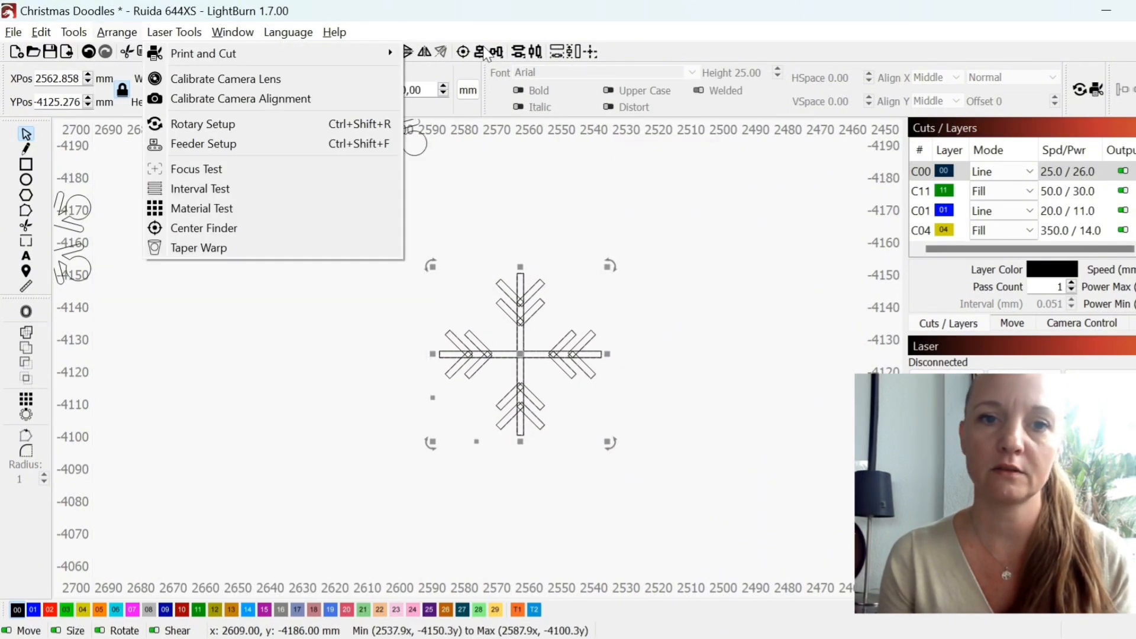
left_click(673, 13)
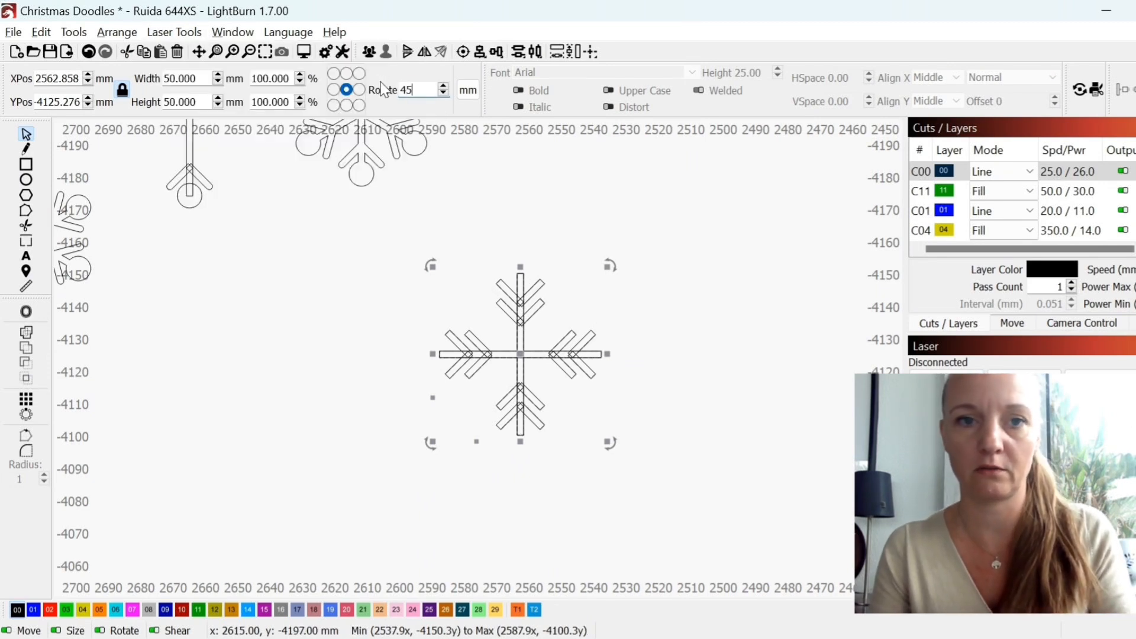
key("Return")
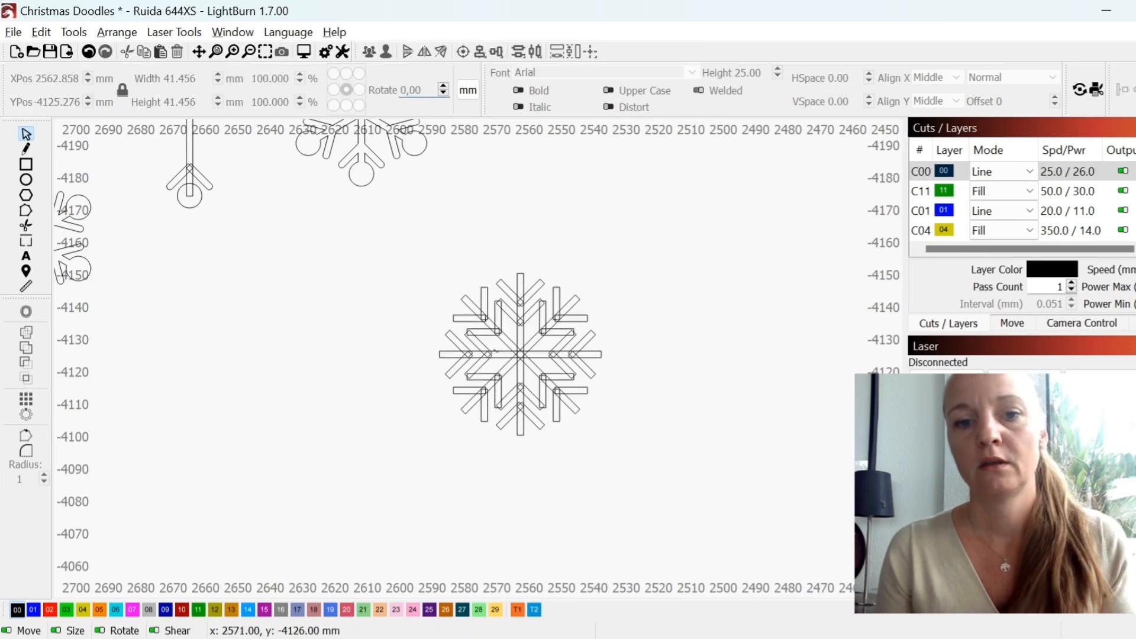
Weld all the overlapping bars of the eight-armed snowflake into a single outline.
scroll(494, 352, "down", 2)
left_click_drag(439, 286, 591, 447)
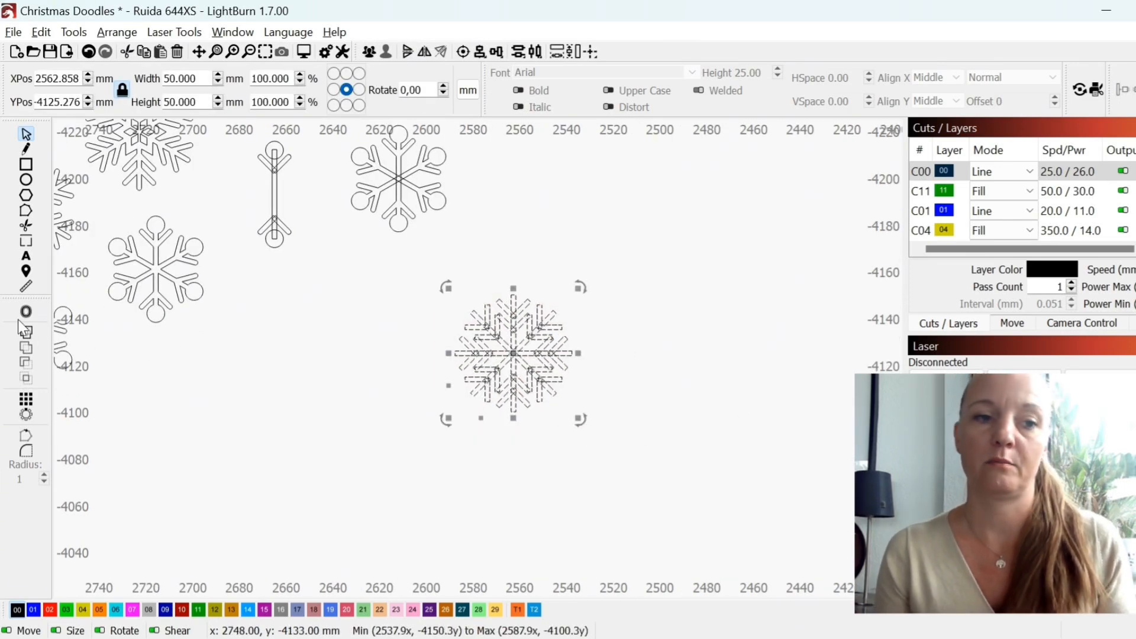
left_click(26, 332)
scroll(513, 349, "up", 3)
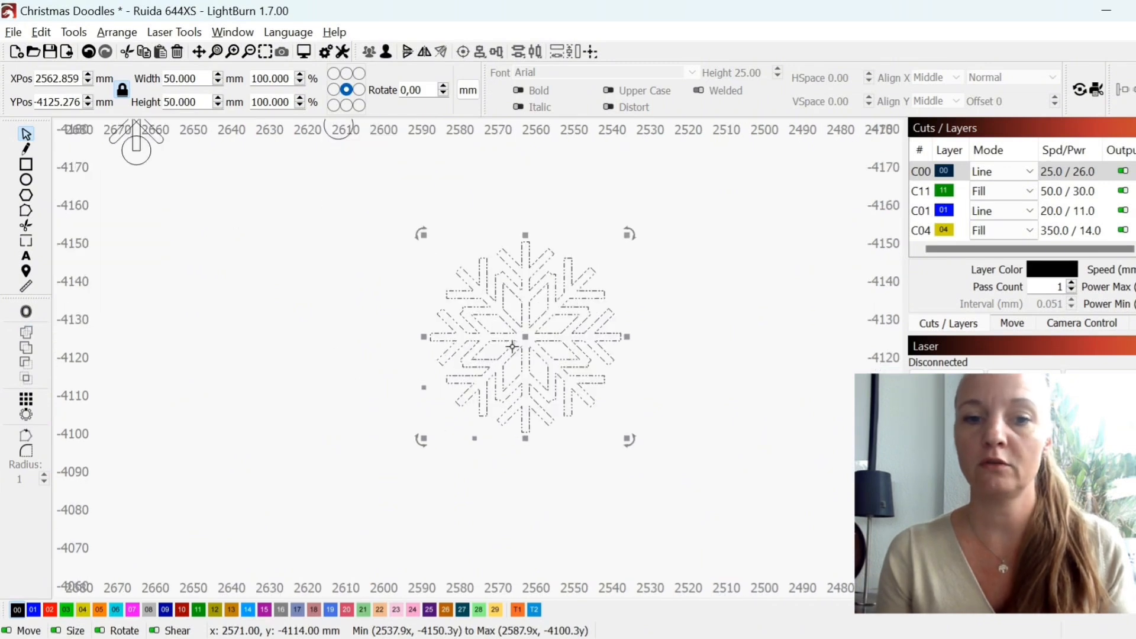
scroll(578, 380, "down", 2)
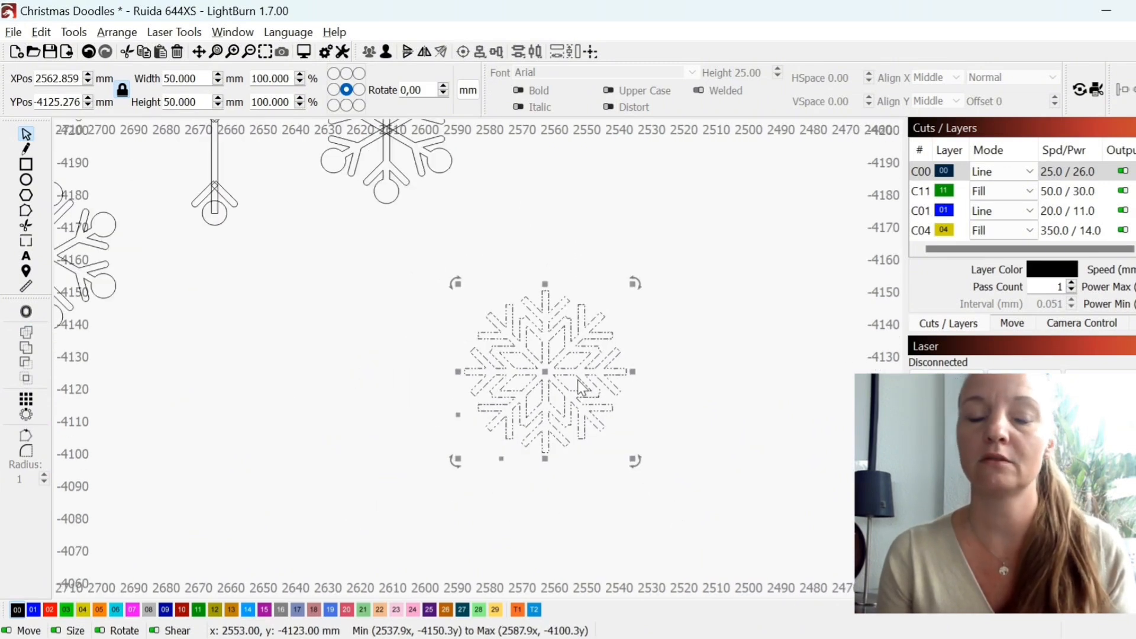
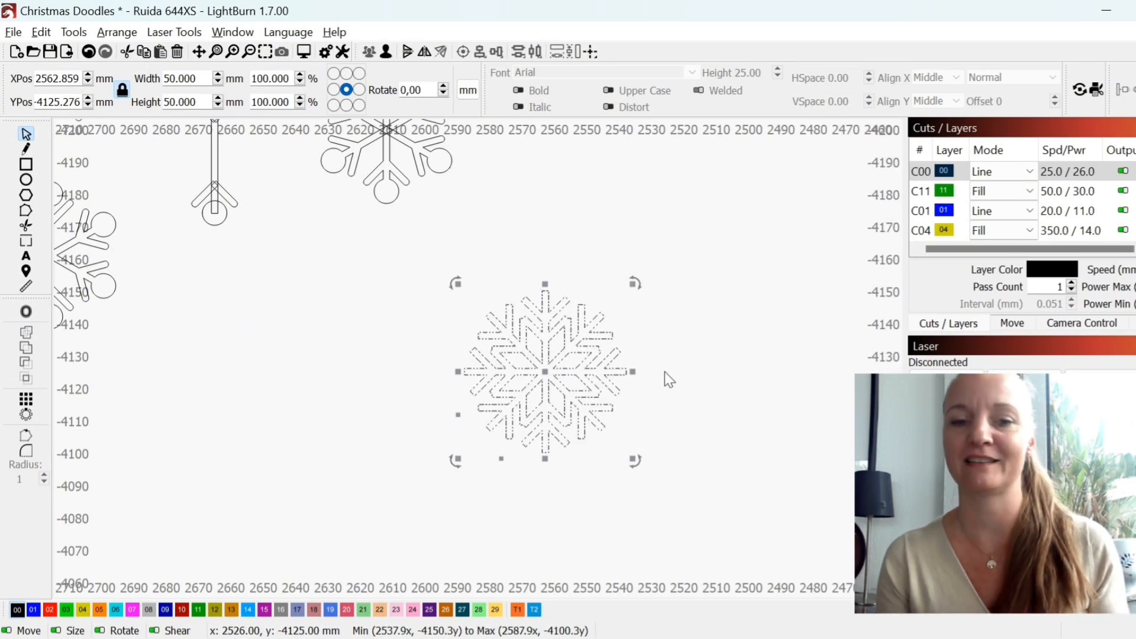
Move the welded eight-armed snowflake below the two plain six-armed snowflakes and deselect it.
scroll(584, 442, "down", 3)
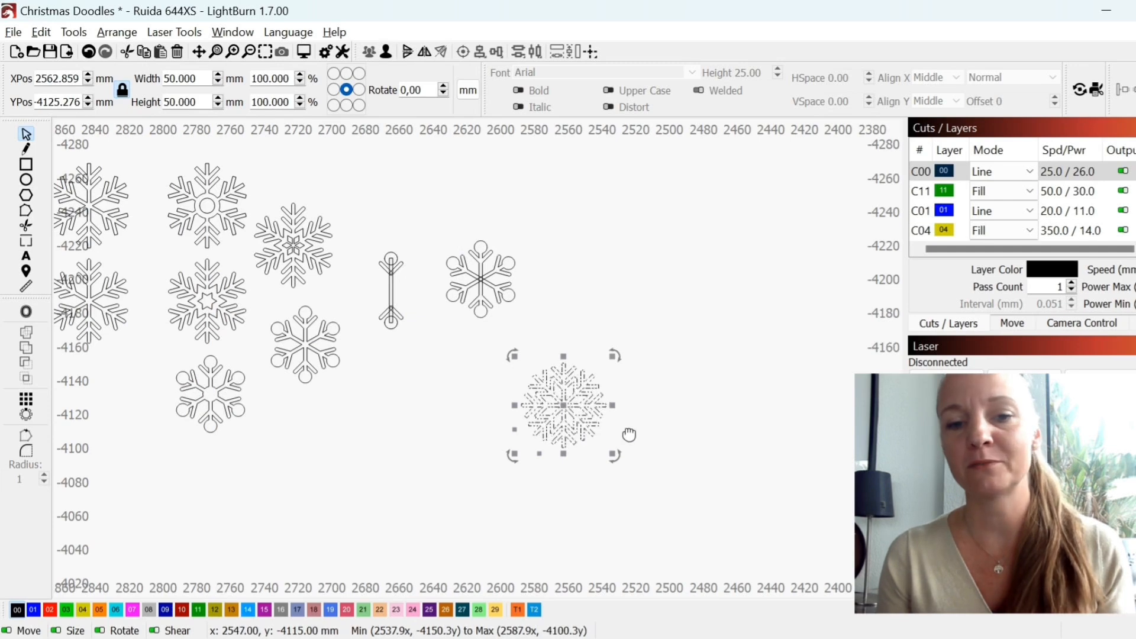
left_click_drag(584, 442, 262, 406)
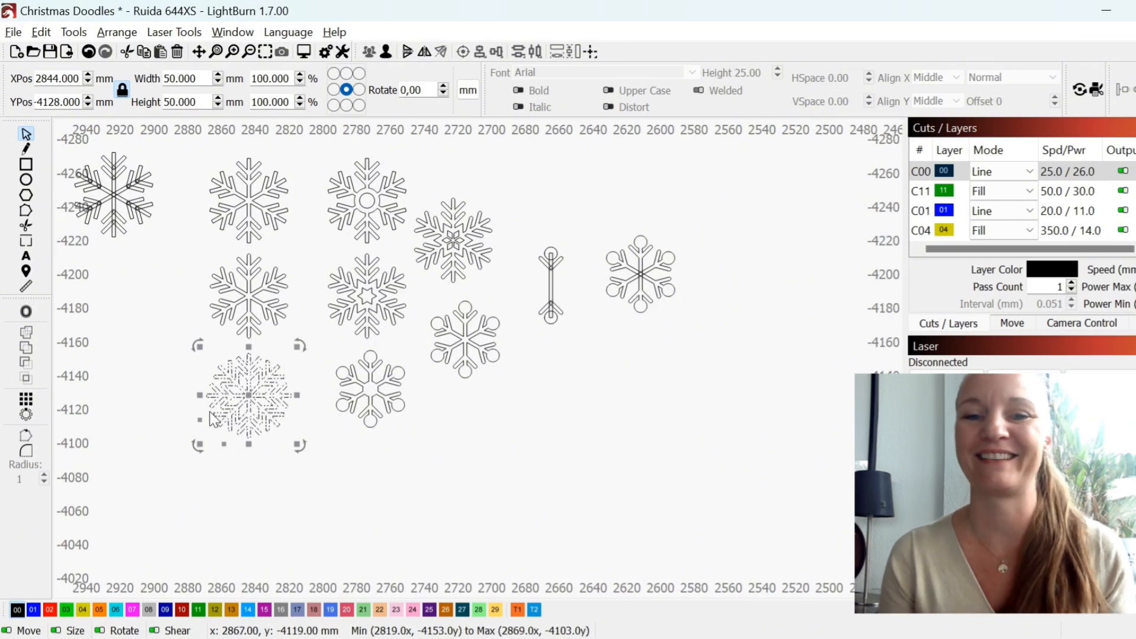
left_click(612, 442)
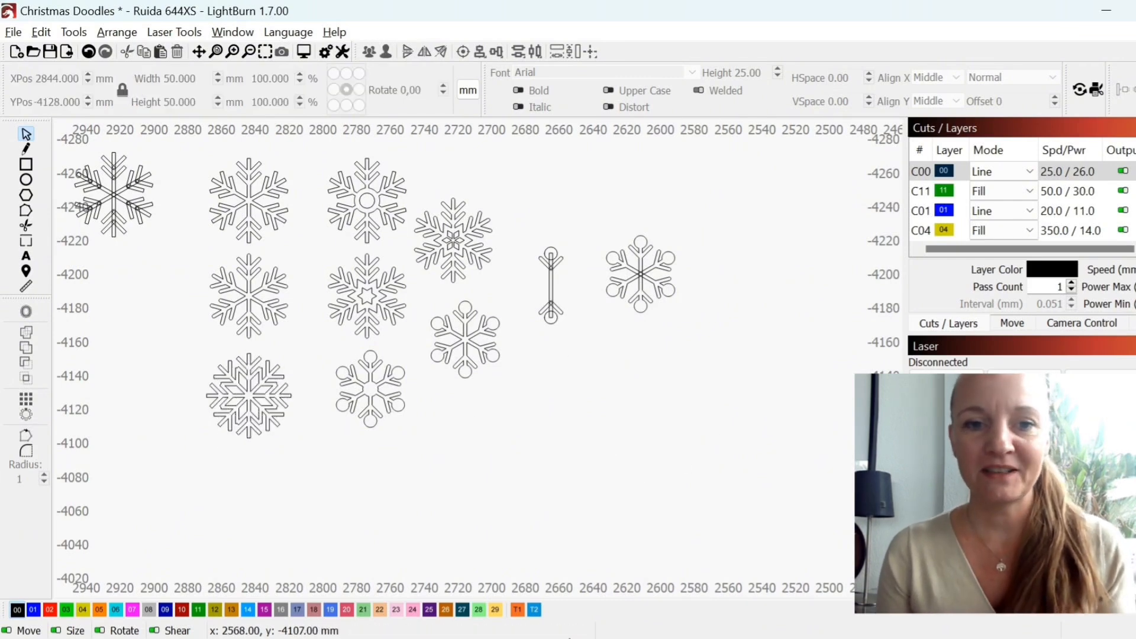
Draw a vertical line about 110 mm long in the empty workspace above the snowflakes.
left_click_drag(483, 468, 576, 521)
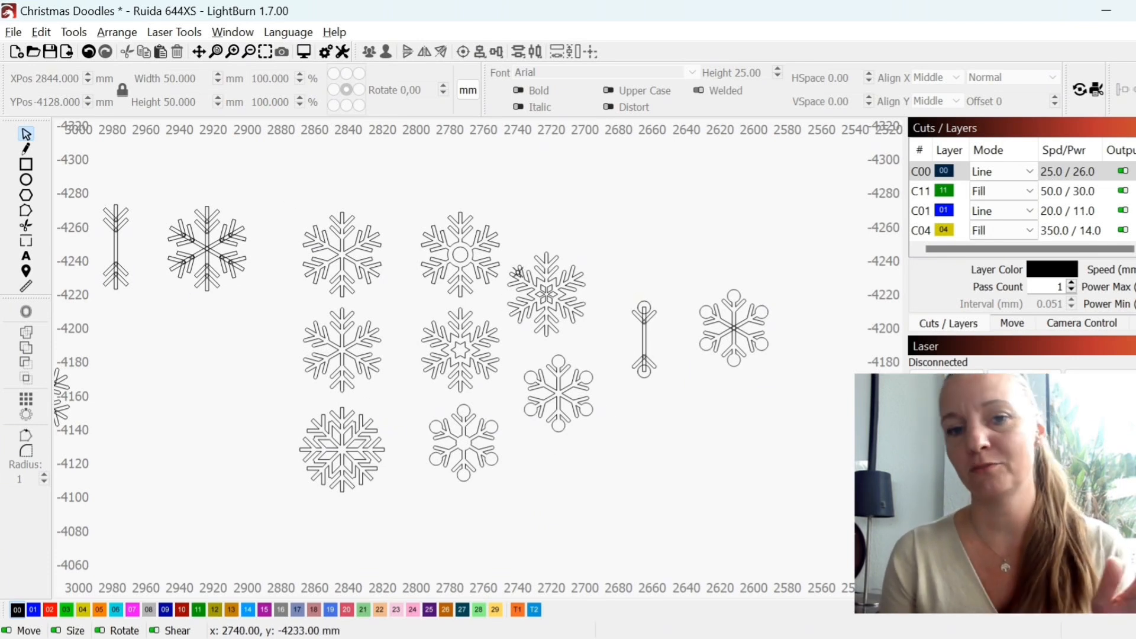
scroll(655, 418, "down", 2)
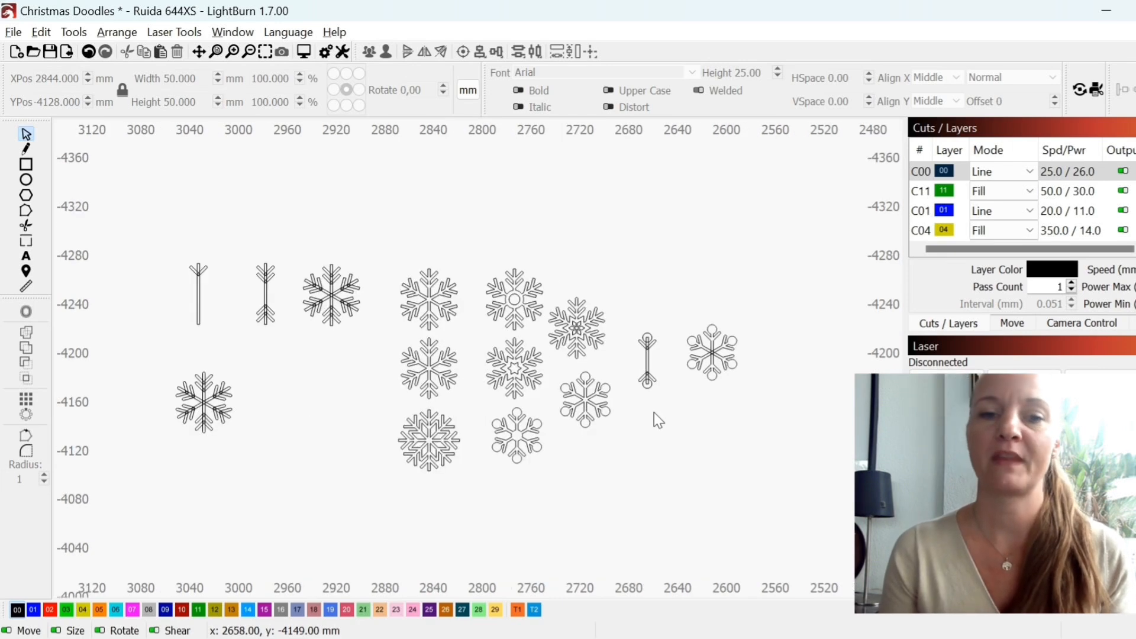
left_click_drag(509, 142, 510, 603)
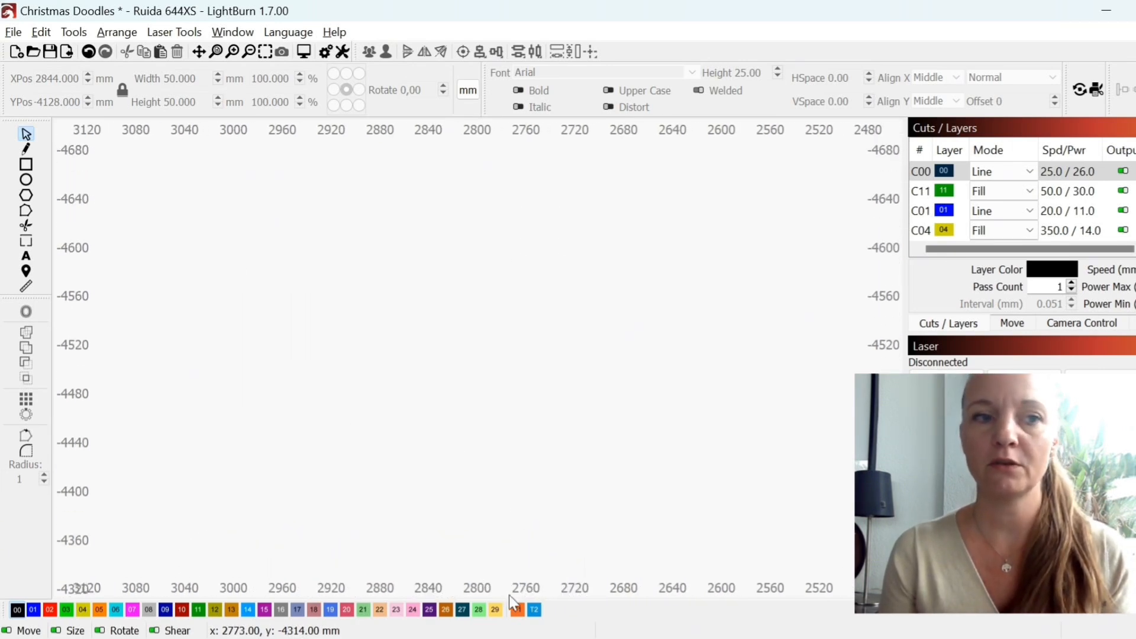
left_click(29, 152)
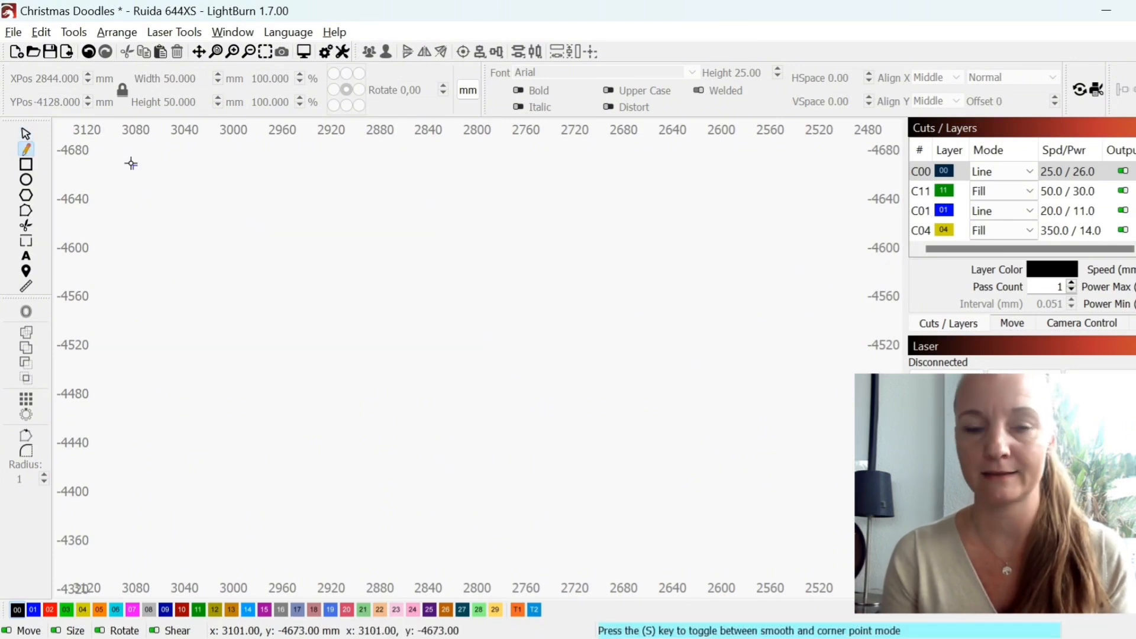
left_click(481, 269)
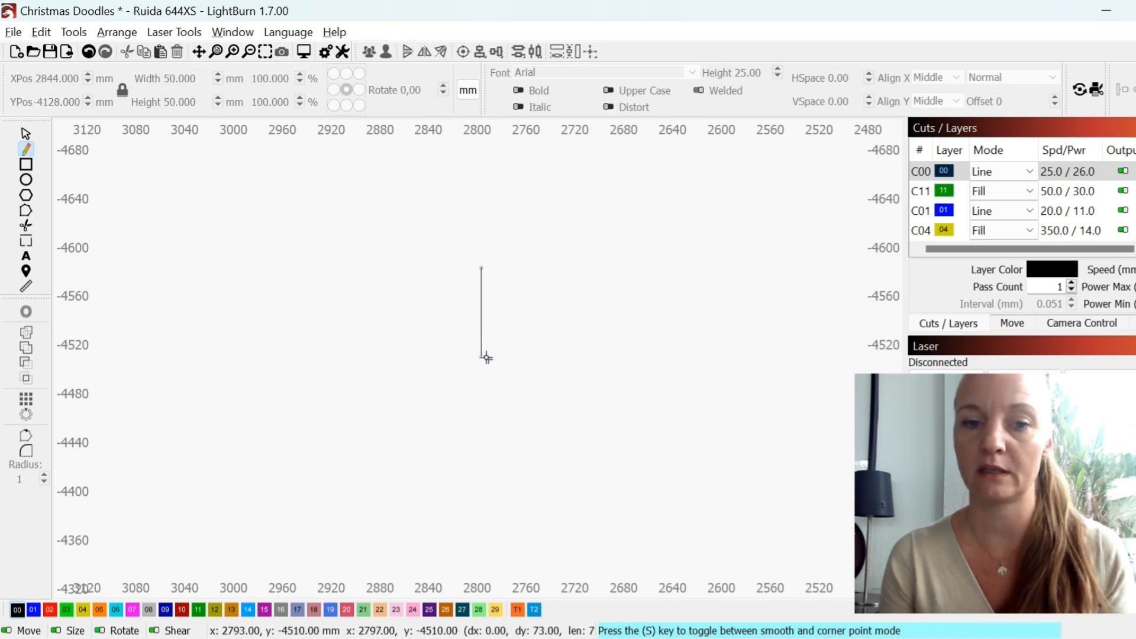
left_click(480, 403)
key("ctrl+z")
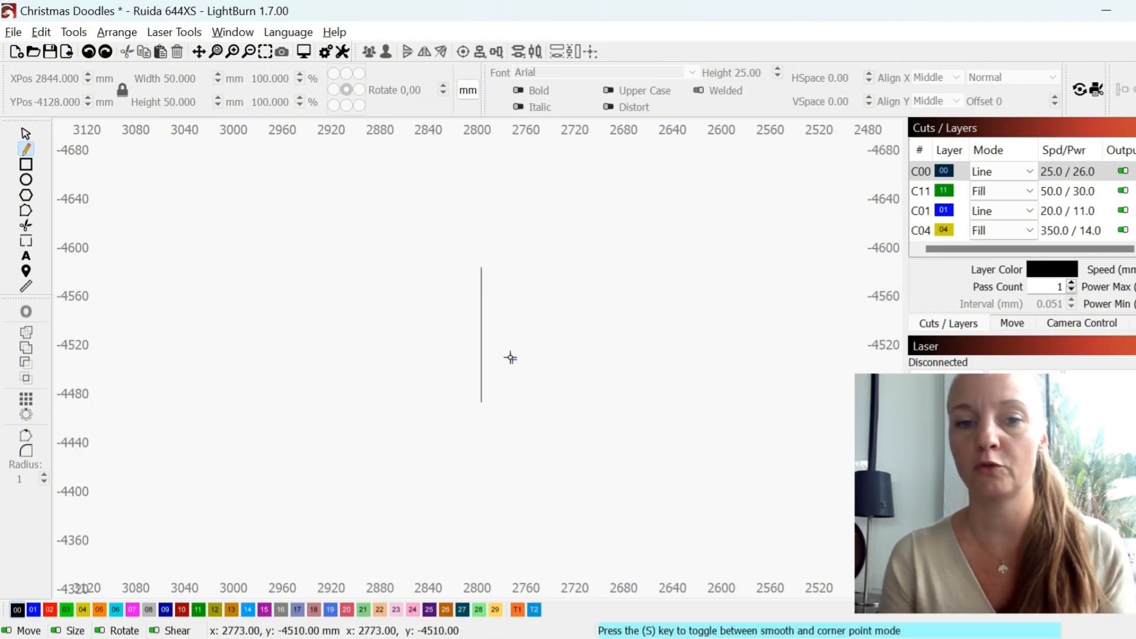
scroll(491, 278, "up", 2)
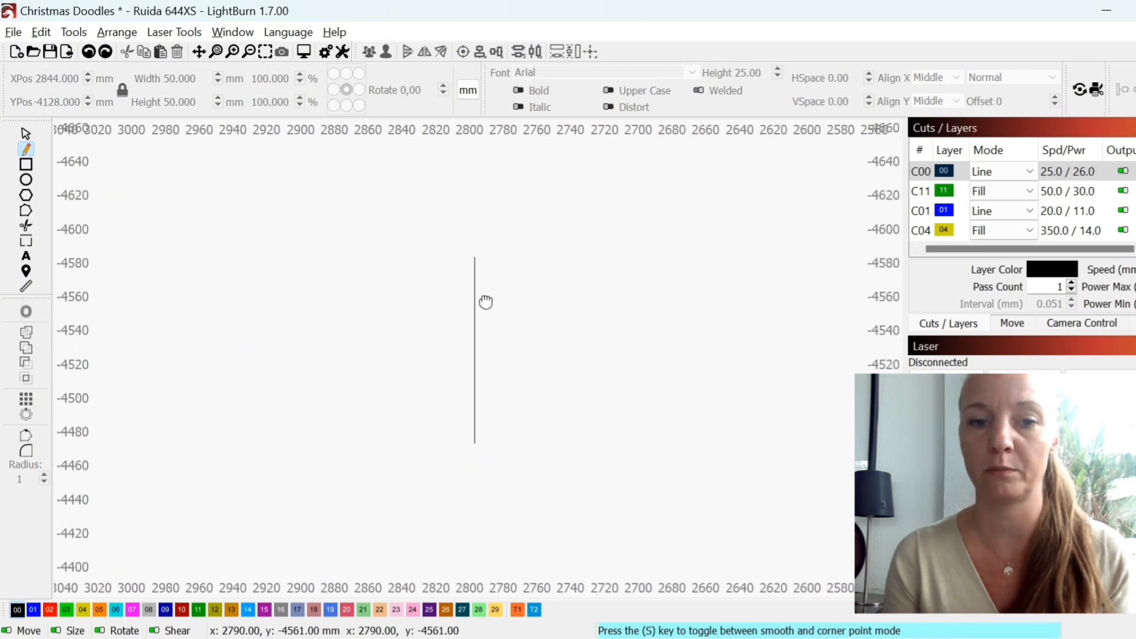
Try to draw a diagonal branch about 11 mm across and 11 mm up from the vertical line's upper part, and undo it.
left_click(26, 138)
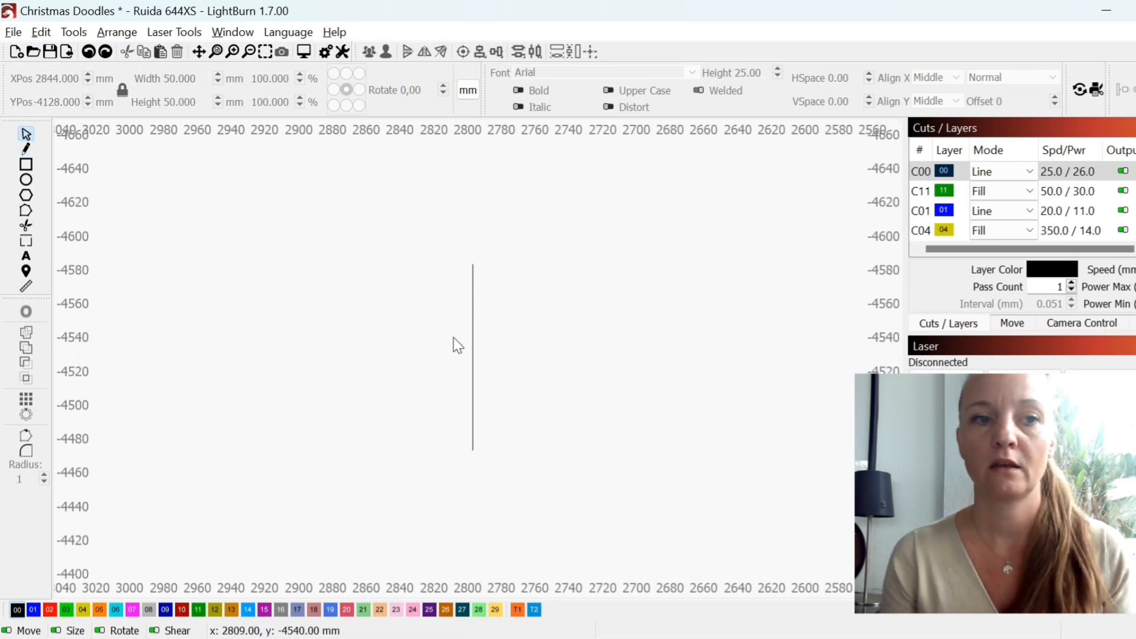
left_click(26, 149)
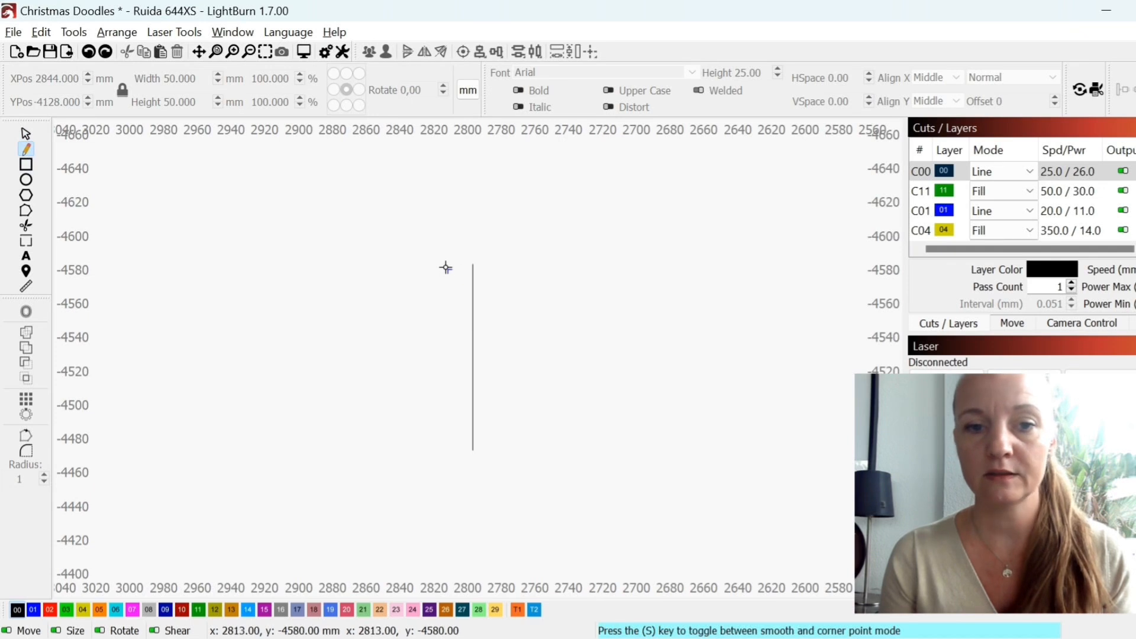
scroll(468, 286, "up", 2)
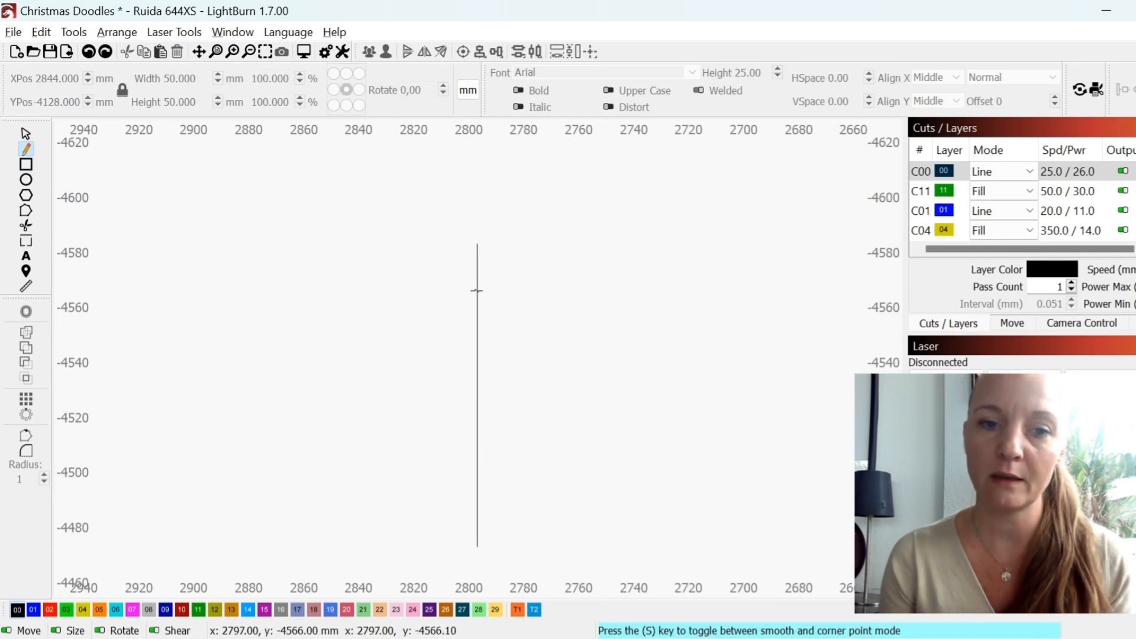
left_click(477, 290)
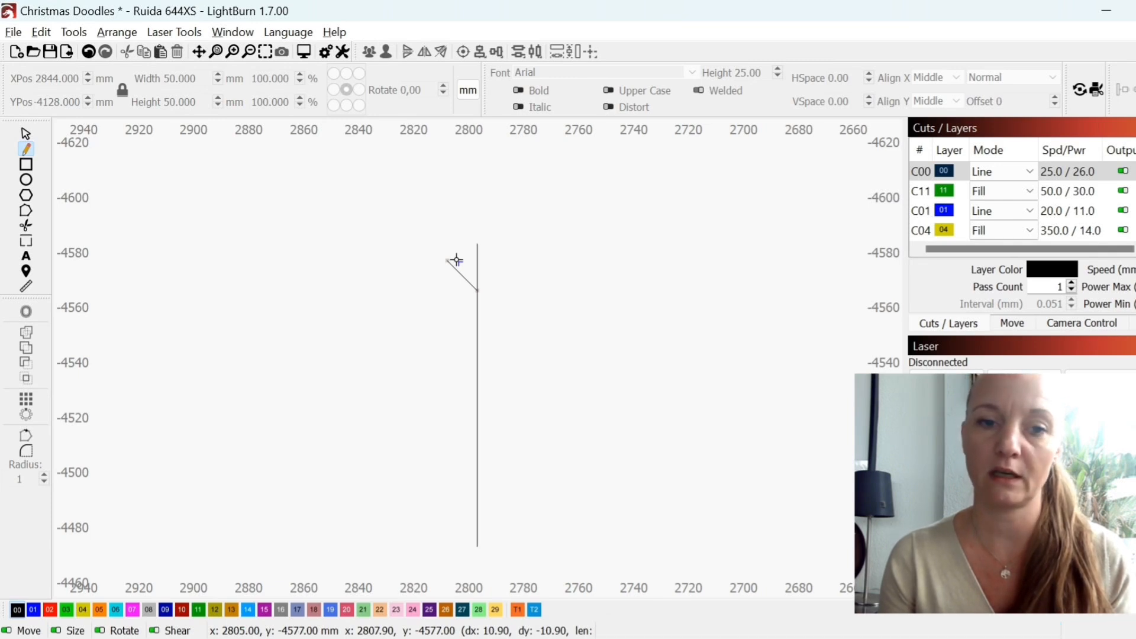
left_click(457, 260)
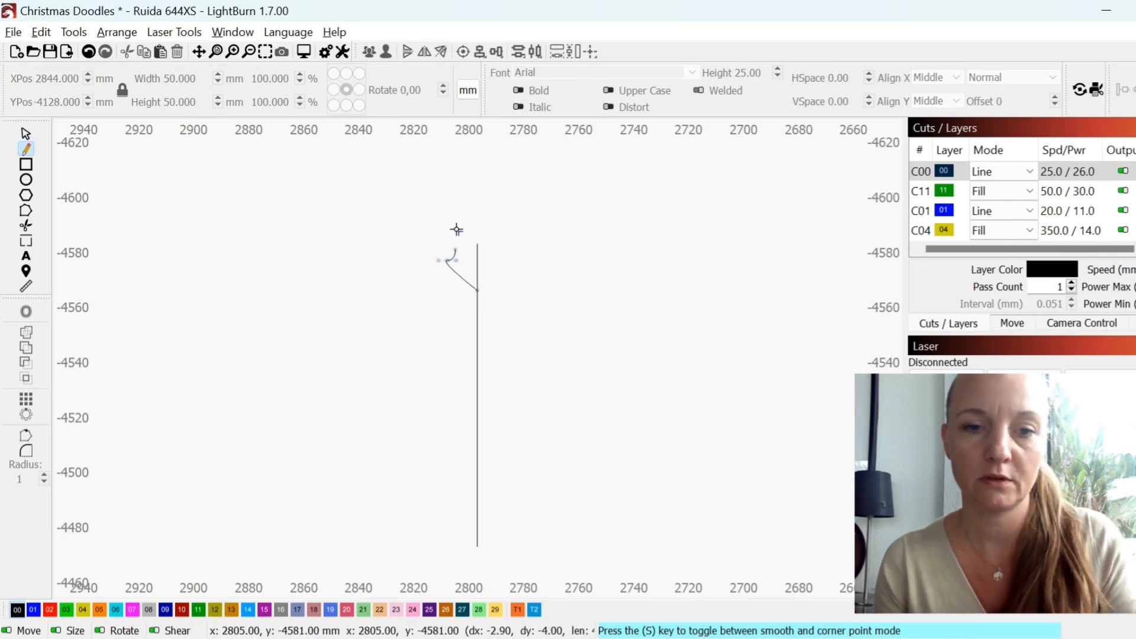
key("Escape")
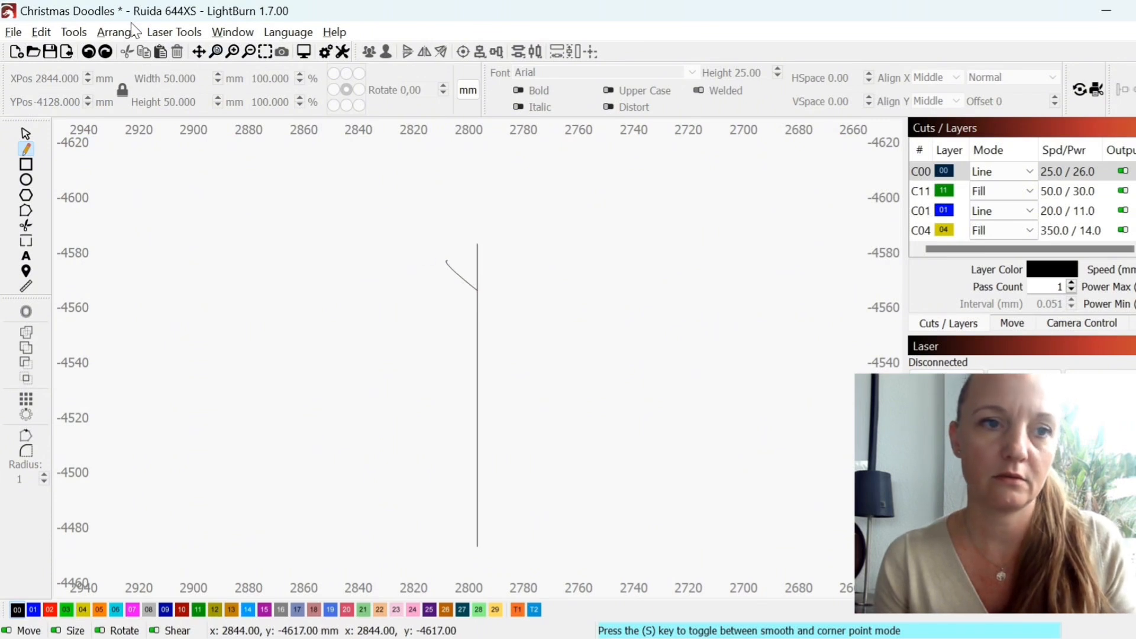
left_click(88, 52)
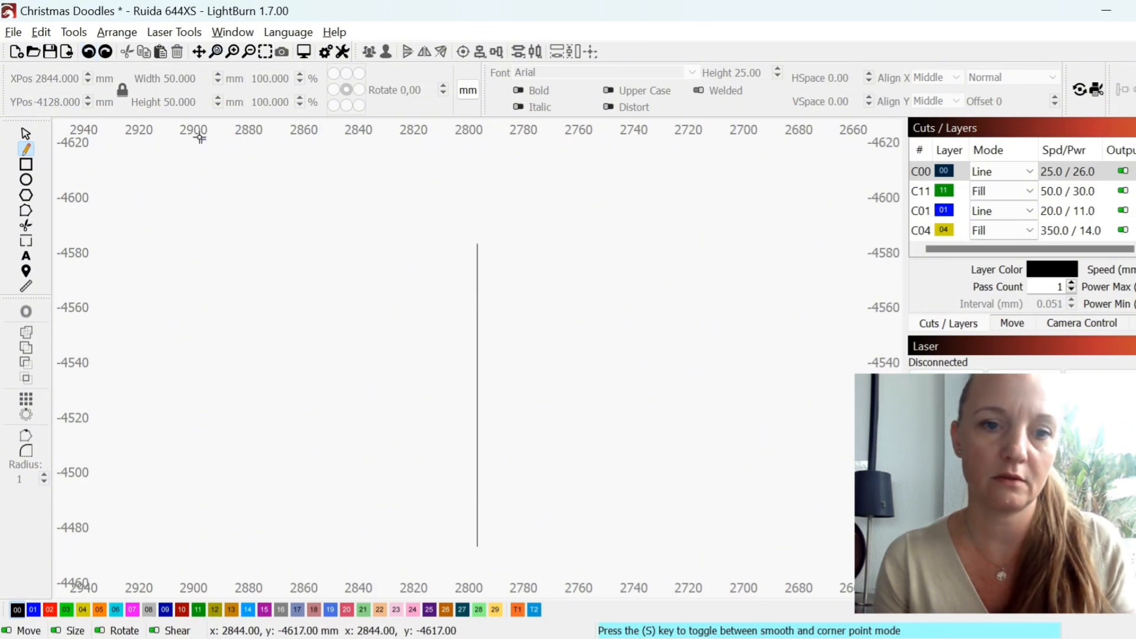
Draw a diagonal branch about 11 mm across and 11 mm up to the left from the vertical line's upper part.
left_click(477, 286)
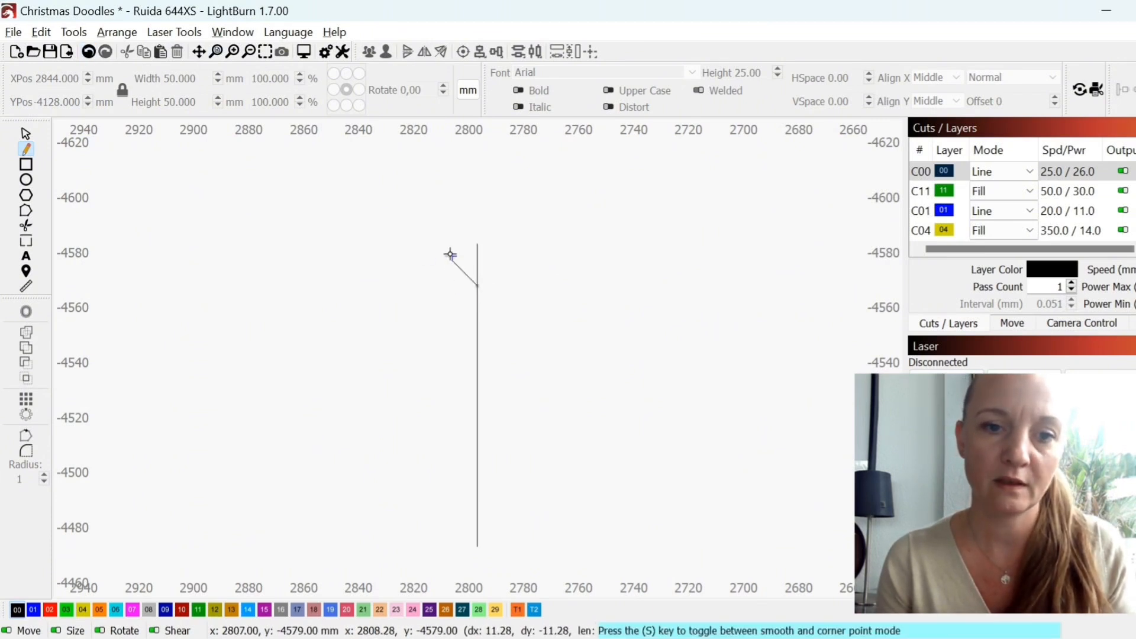
left_click(446, 251)
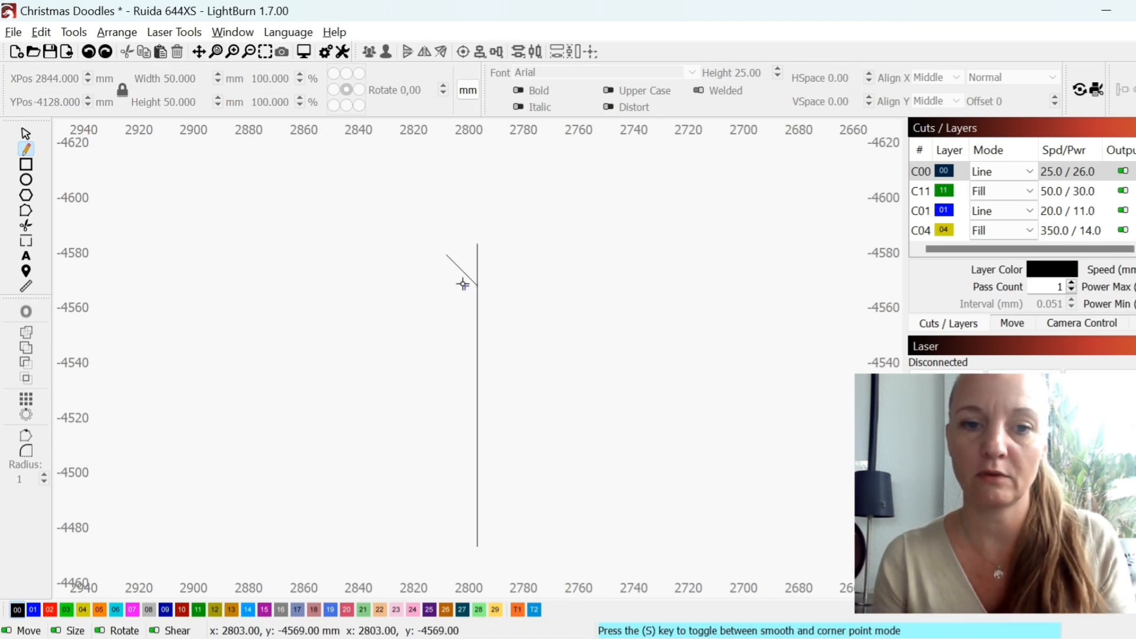
left_click(26, 135)
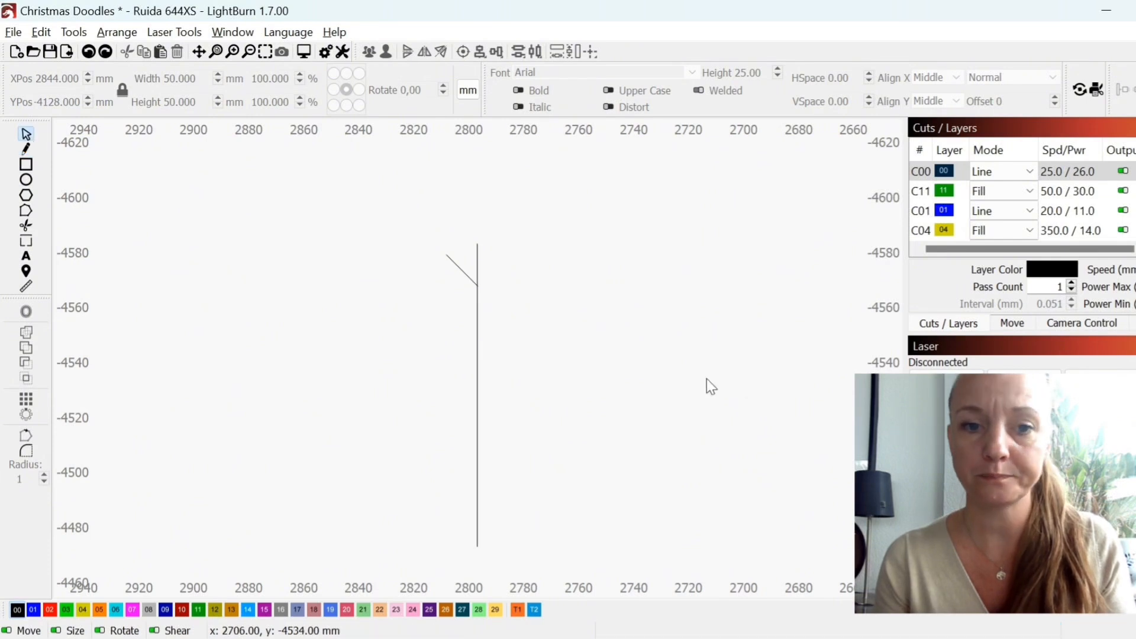
Duplicate the diagonal branch, mirror the copy and place it on the opposite side of the vertical line with Align Left.
left_click(460, 270)
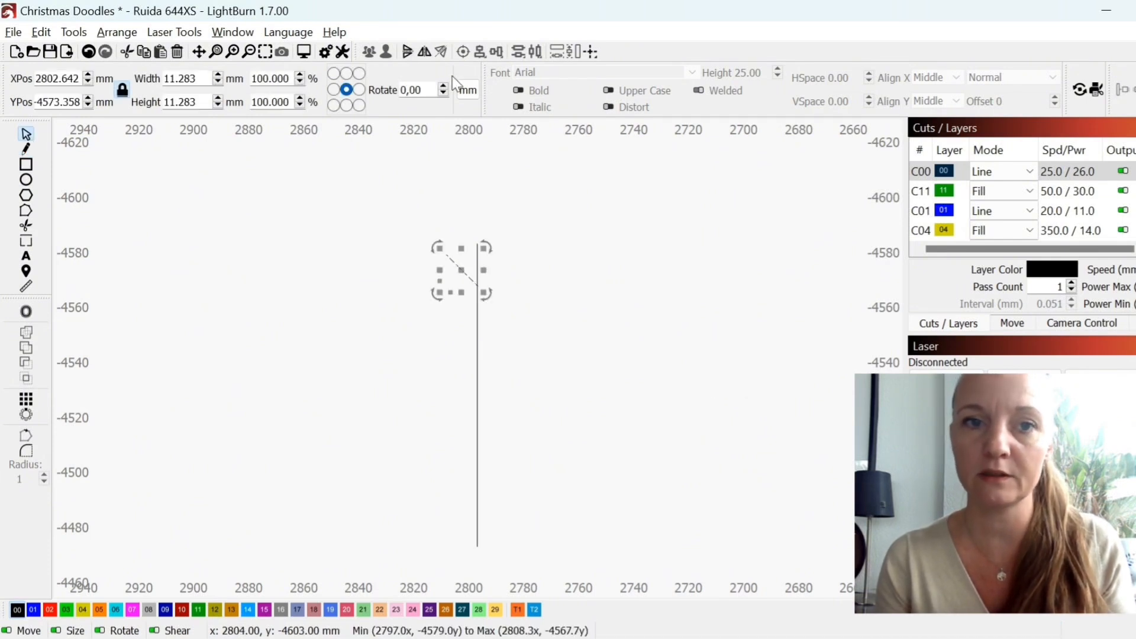
right_click(448, 211)
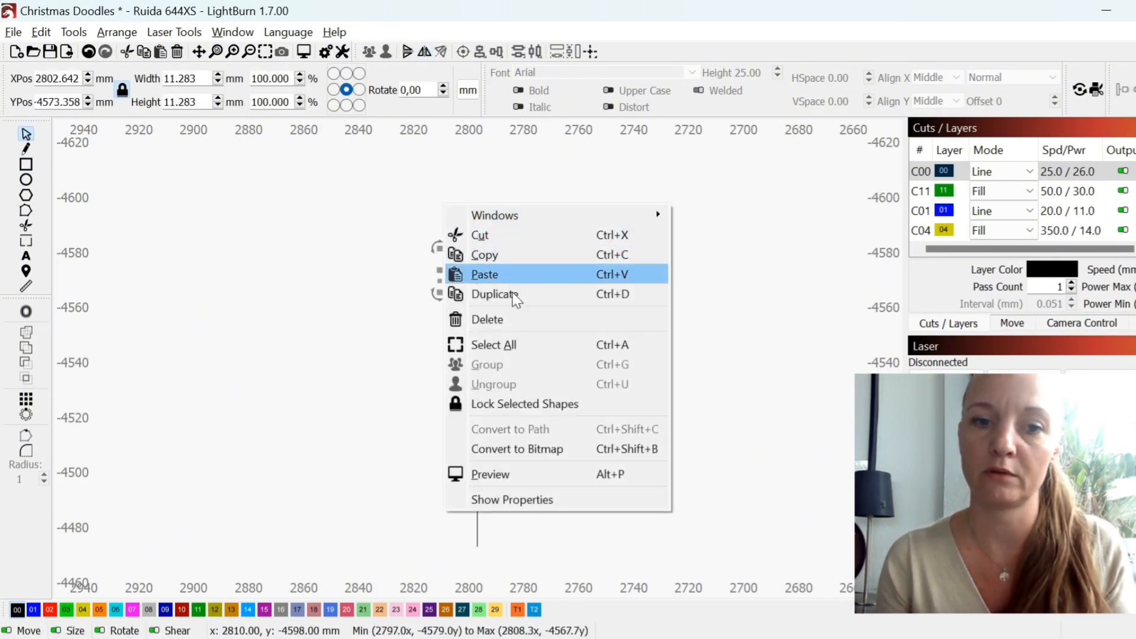
left_click(467, 272)
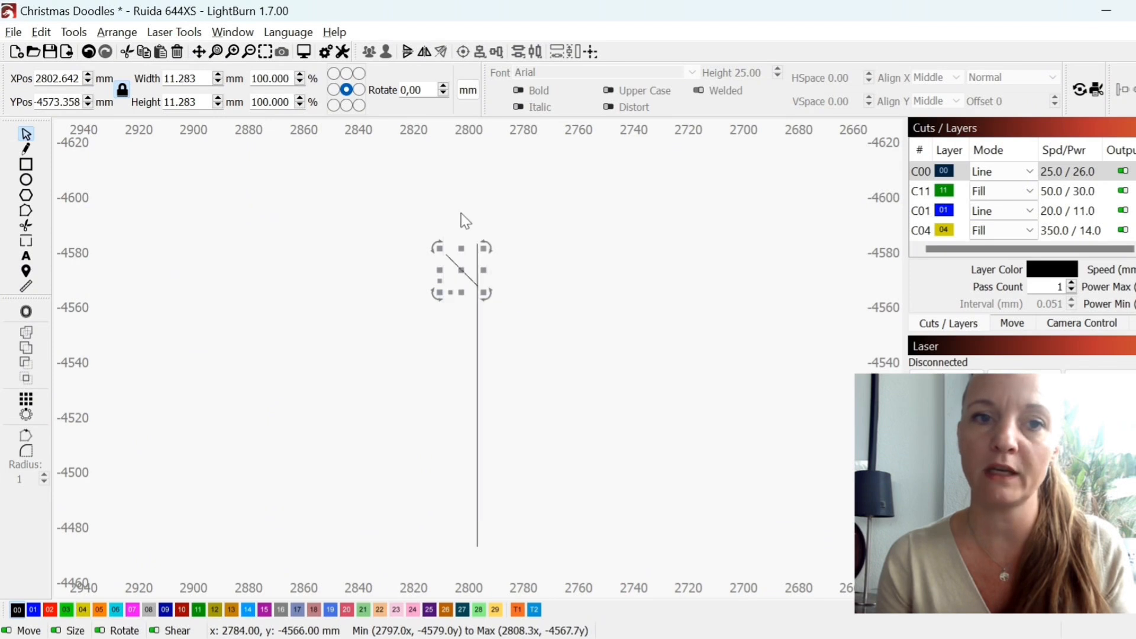
left_click(425, 53)
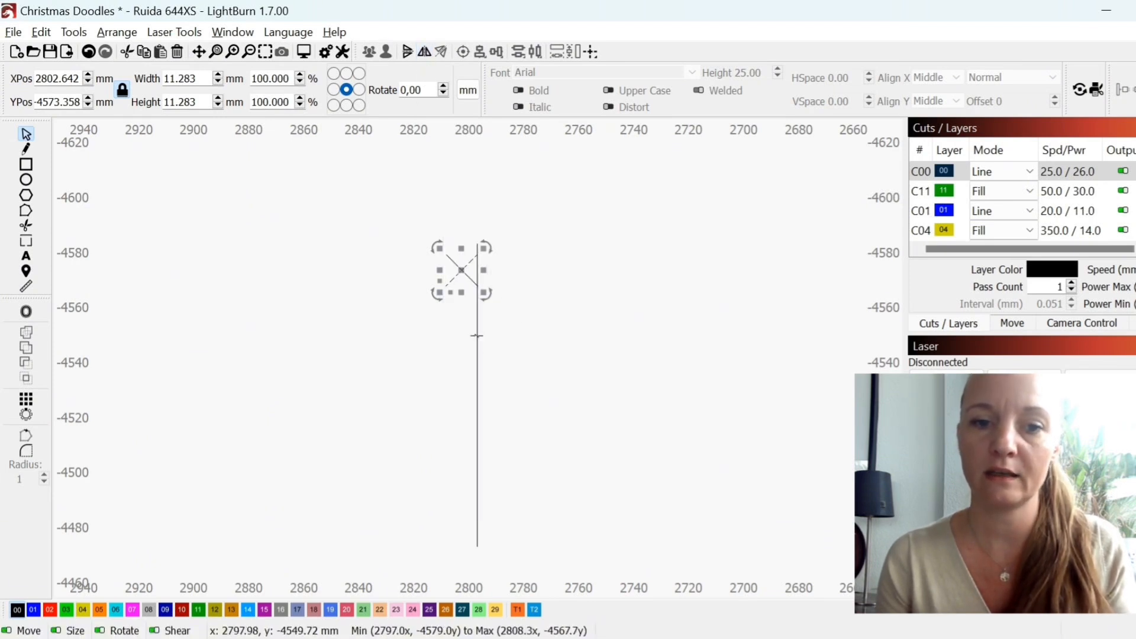
left_click(478, 336, "shift")
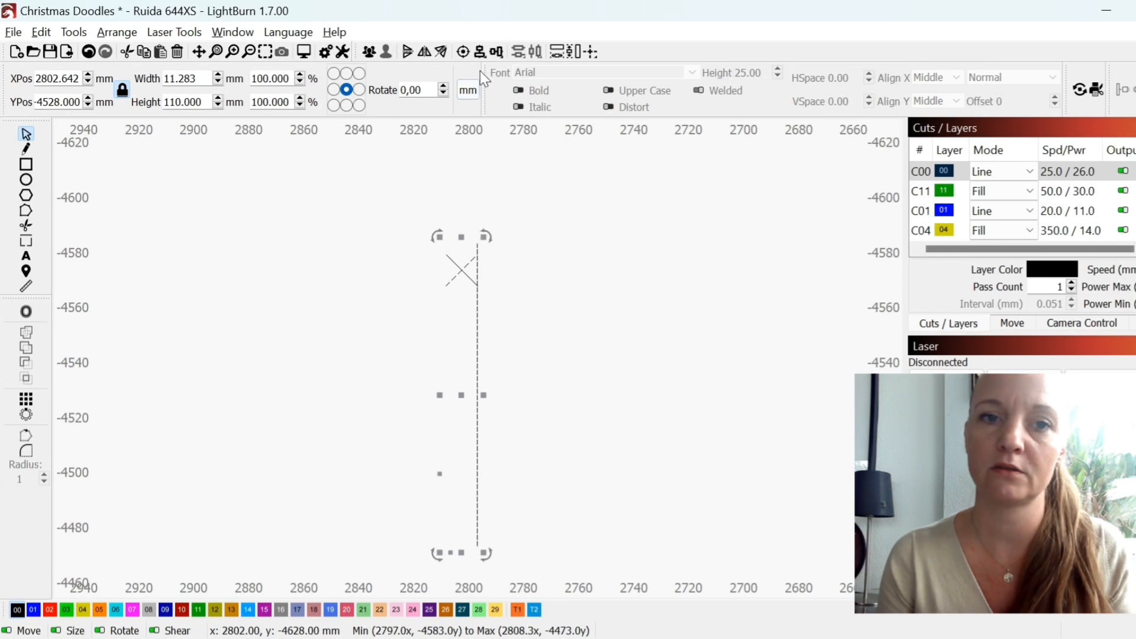
left_click(482, 53)
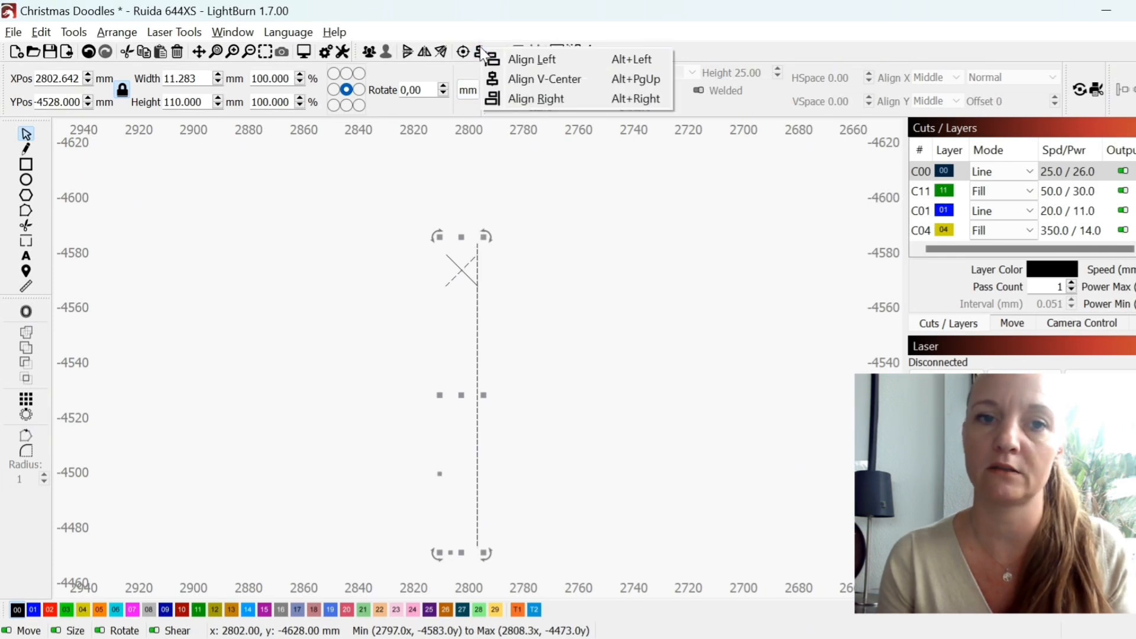
left_click(524, 59)
left_click(545, 291)
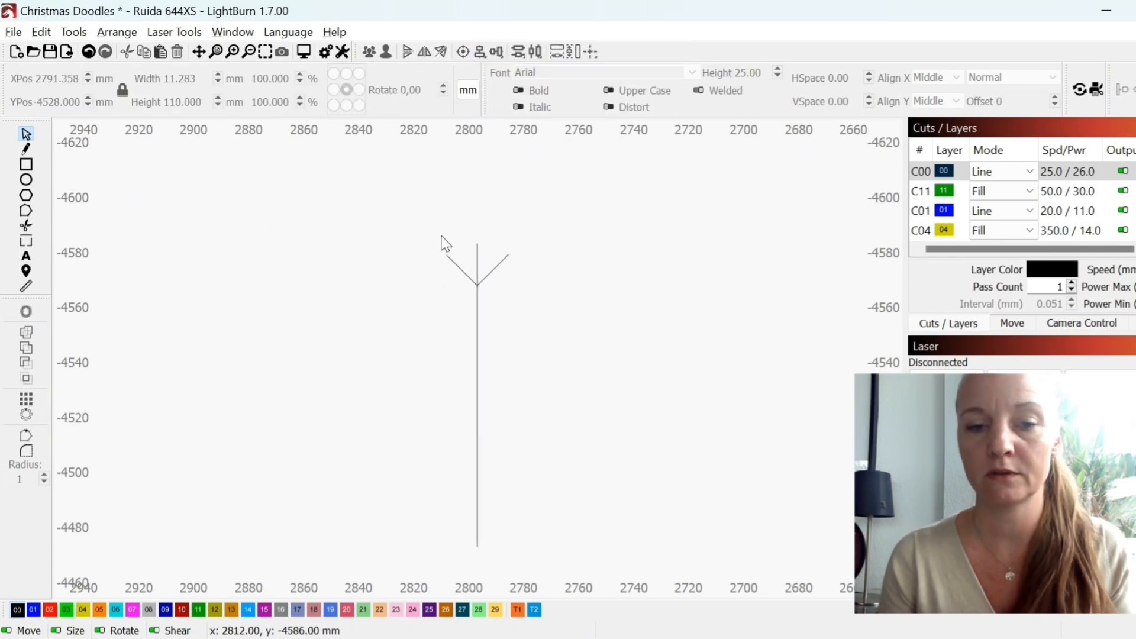
Duplicate the pair of diagonal branches and shift the copy 10 mm down along the vertical line.
left_click_drag(420, 221, 554, 308)
right_click(524, 323)
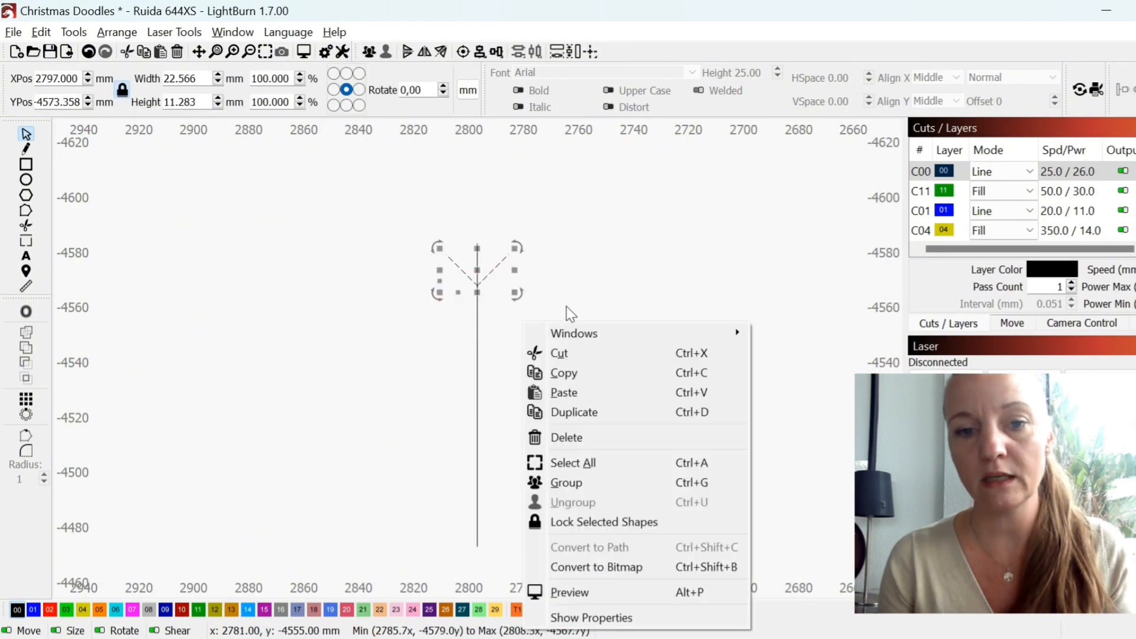
left_click(595, 412)
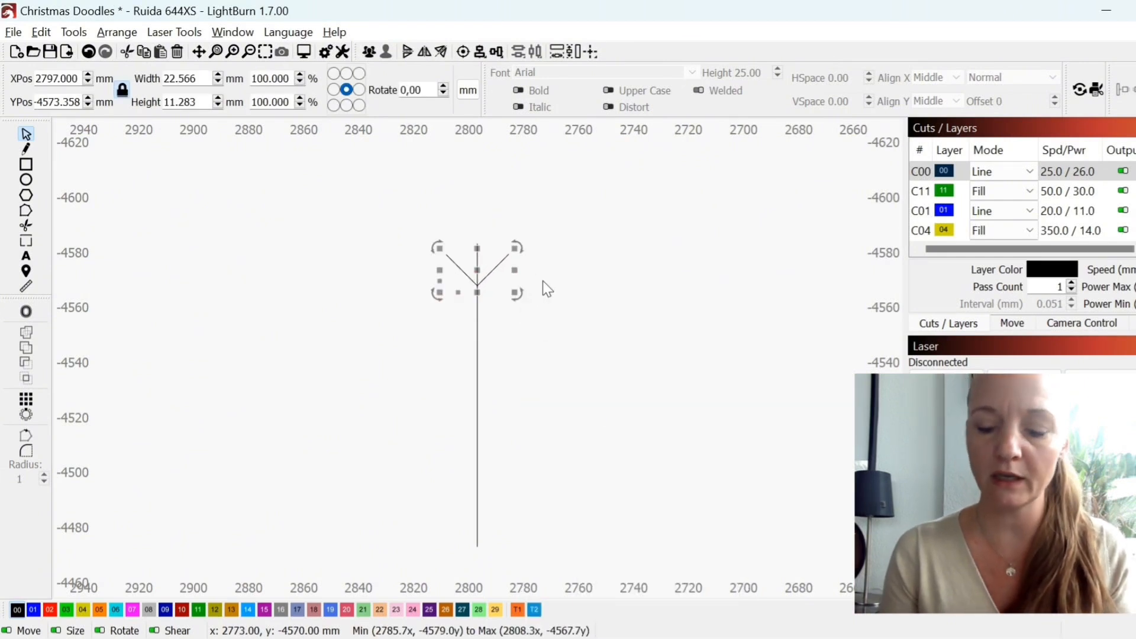
key("Down")
key("Down")
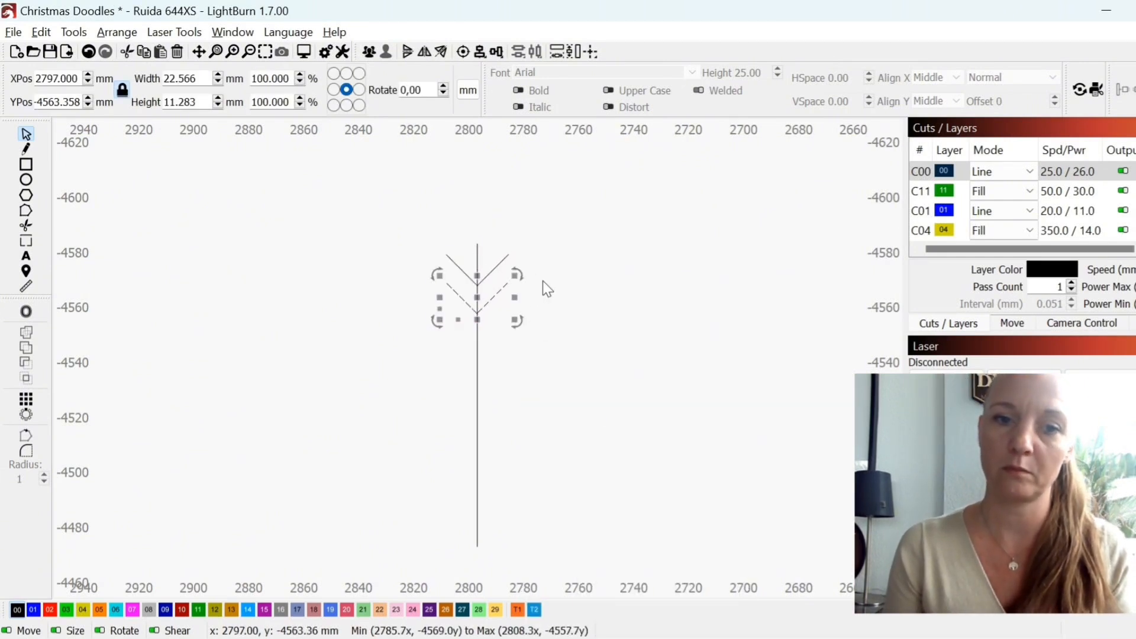
left_click(497, 350)
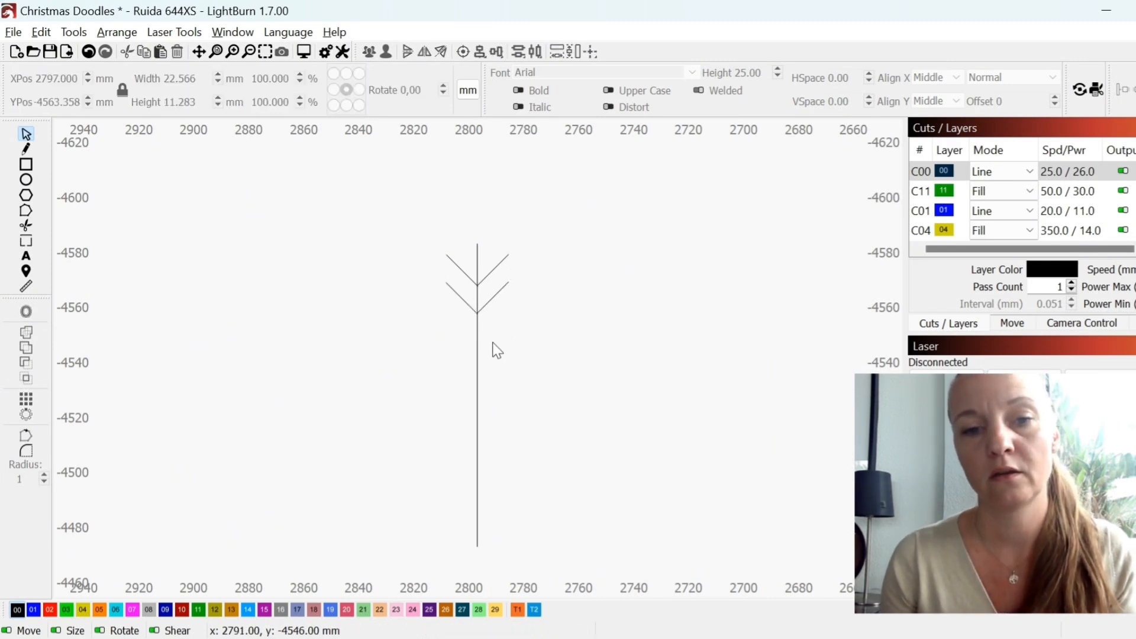
Scale the lower right branch down to about 10 mm wide and high, and delete the lower left branch.
left_click(500, 290)
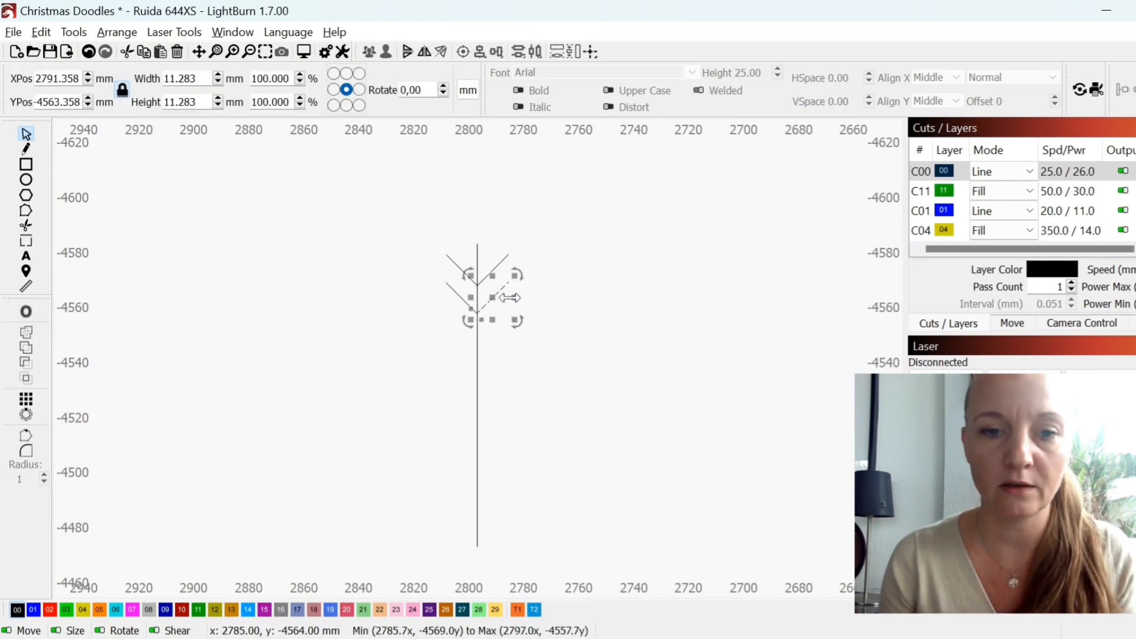
mouse_move(518, 278)
left_mouse_down()
mouse_move(534, 262)
mouse_move(514, 291)
left_mouse_up()
left_click(488, 321)
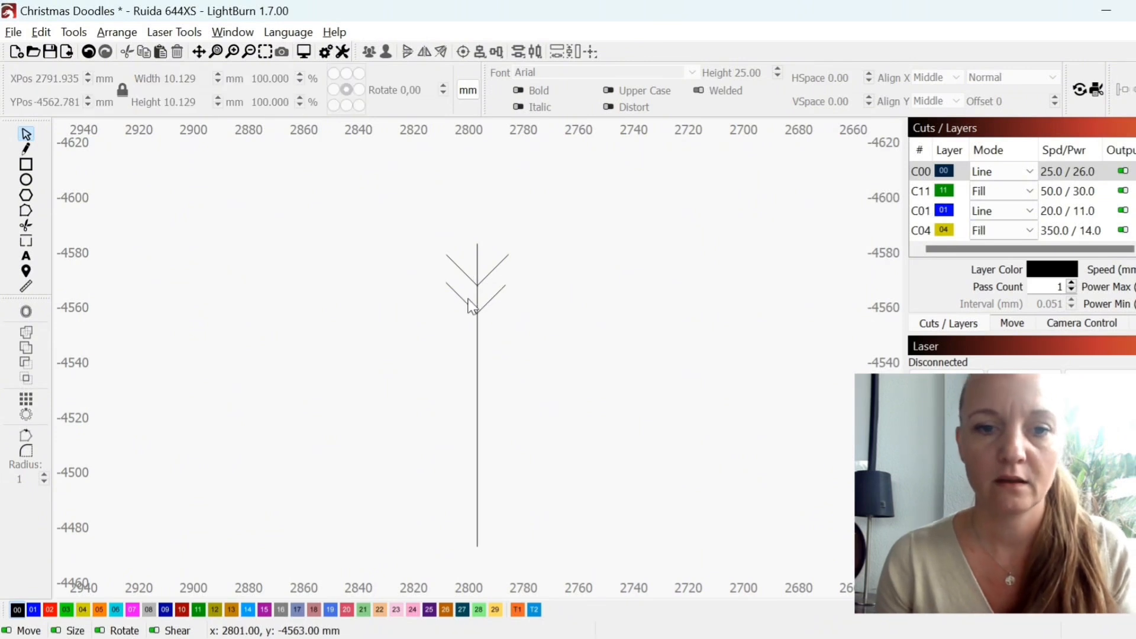
left_click(468, 301)
left_click(490, 317)
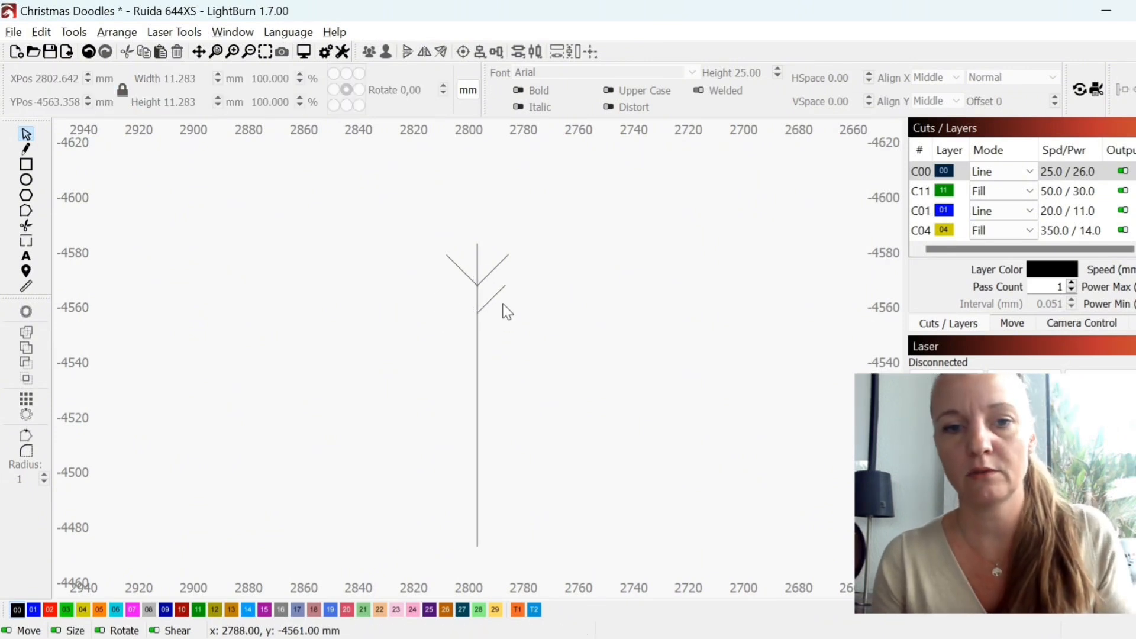
Duplicate the shortened branch, mirror the copy and place it left of the vertical line with Align Right.
left_click(489, 299)
right_click(493, 305)
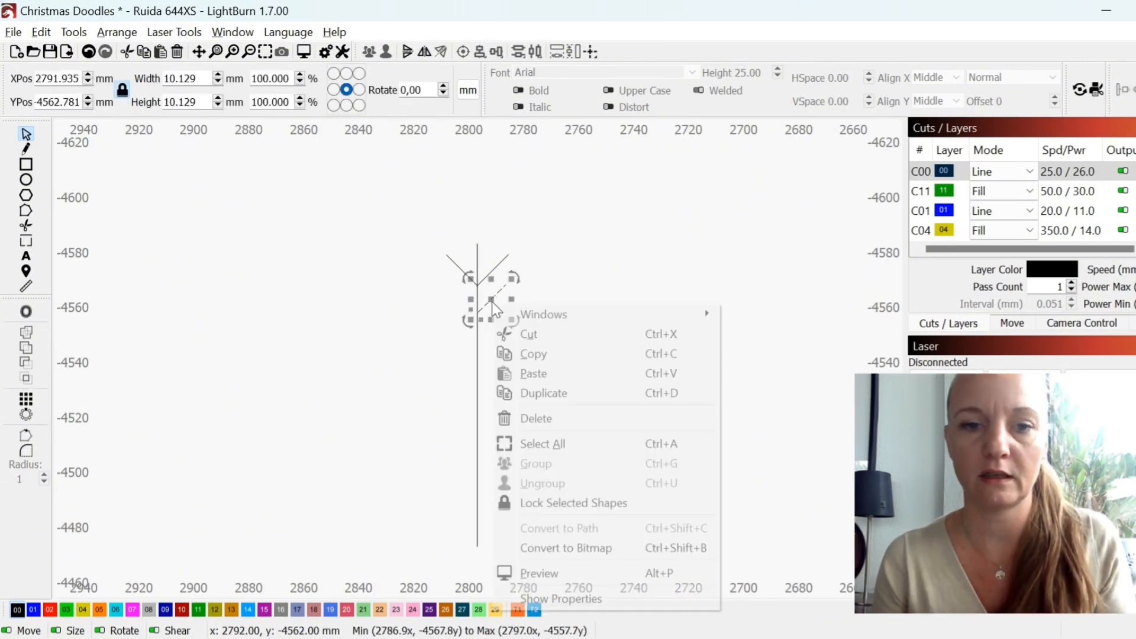
left_click(540, 393)
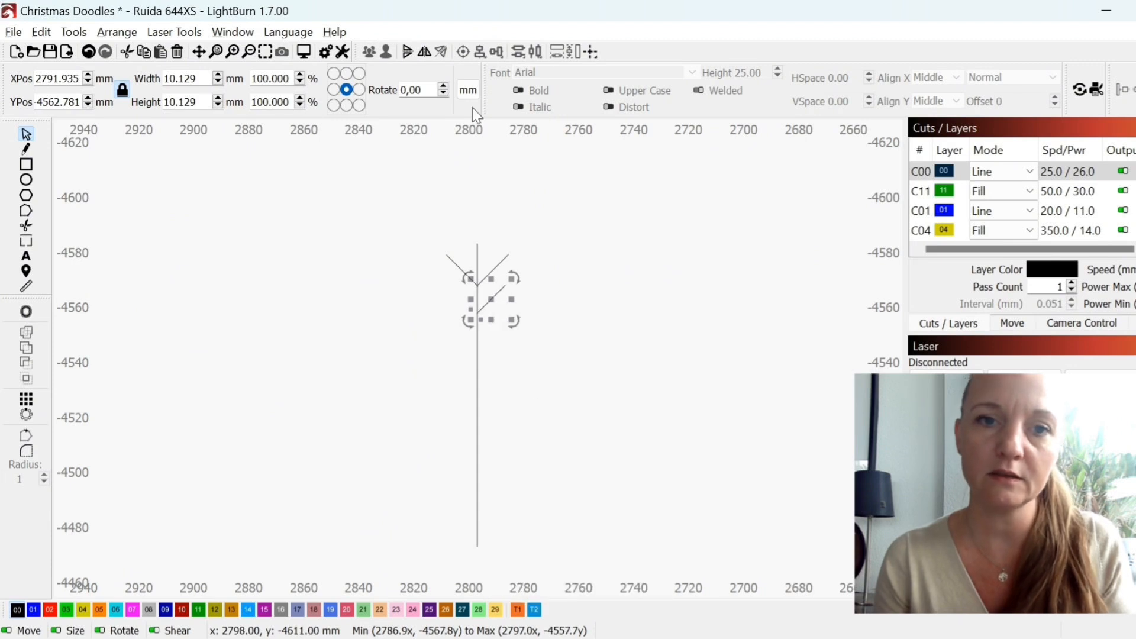
left_click(425, 53)
left_click(477, 355, "shift")
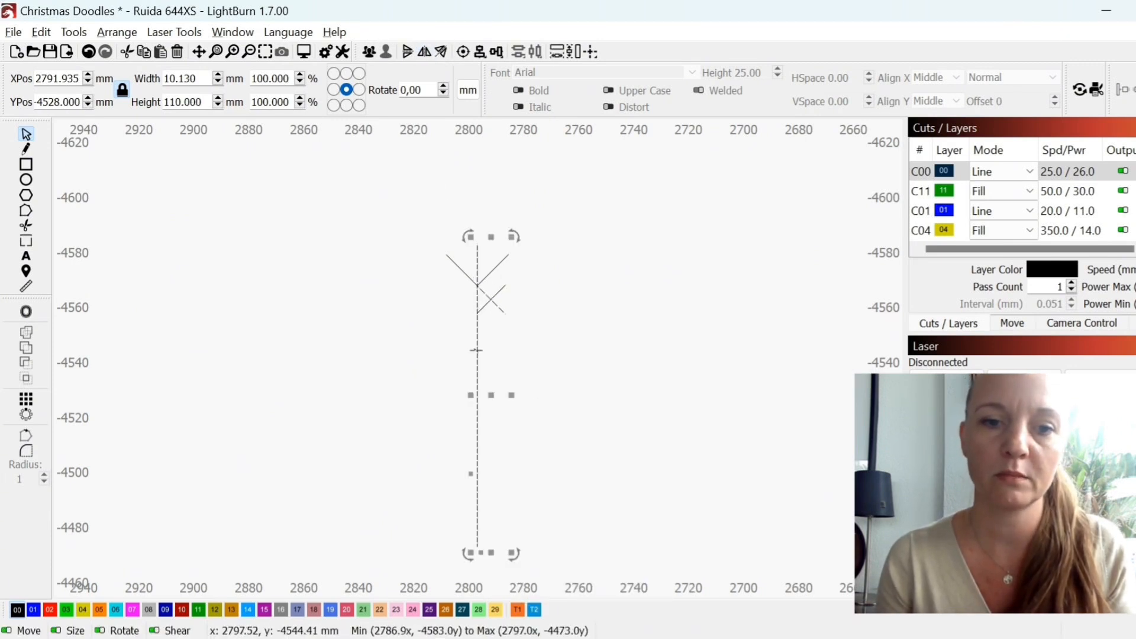
left_click(483, 53)
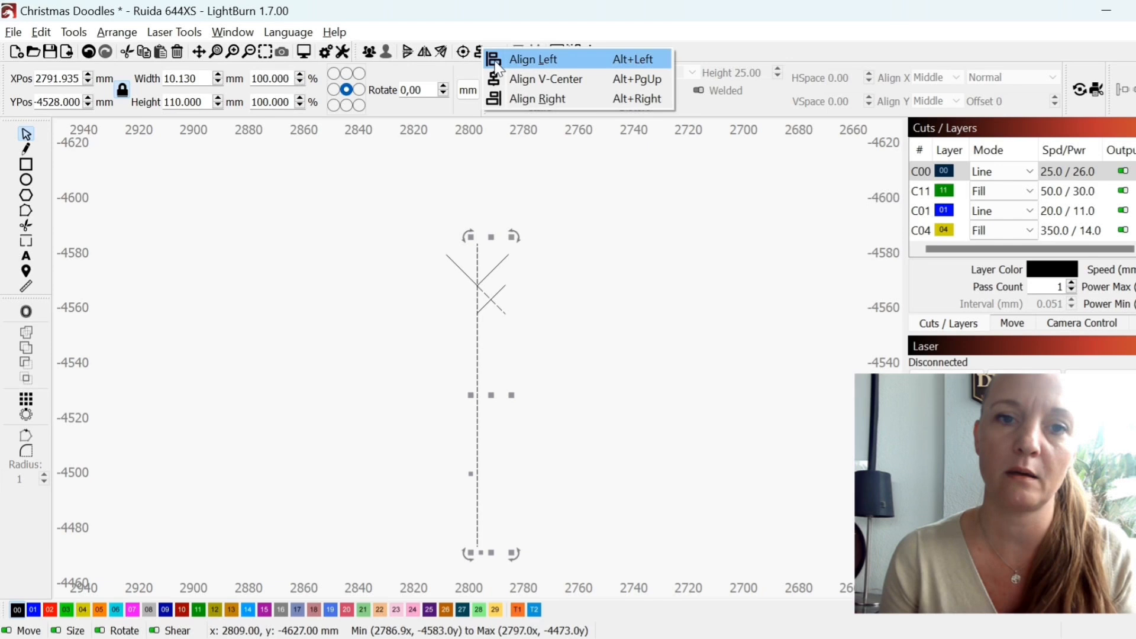
left_click(521, 99)
left_click(448, 222)
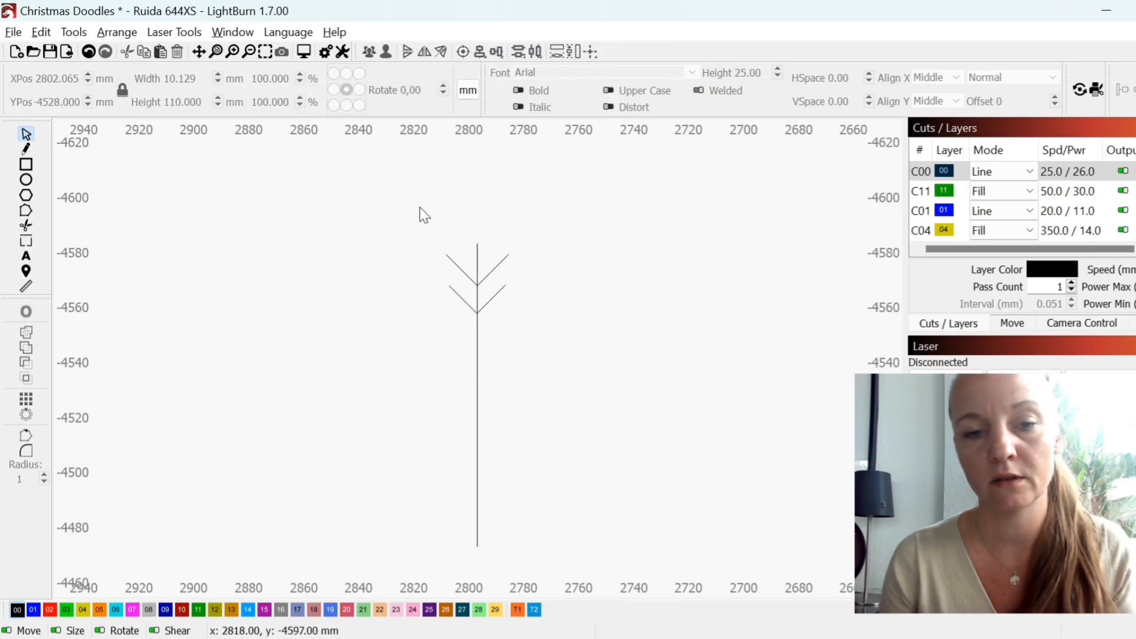
Duplicate the whole branched line, flip the copy vertically, and delete the surplus overlapping vertical line.
mouse_move(420, 207)
left_mouse_down()
mouse_move(539, 425)
mouse_move(567, 569)
left_mouse_up()
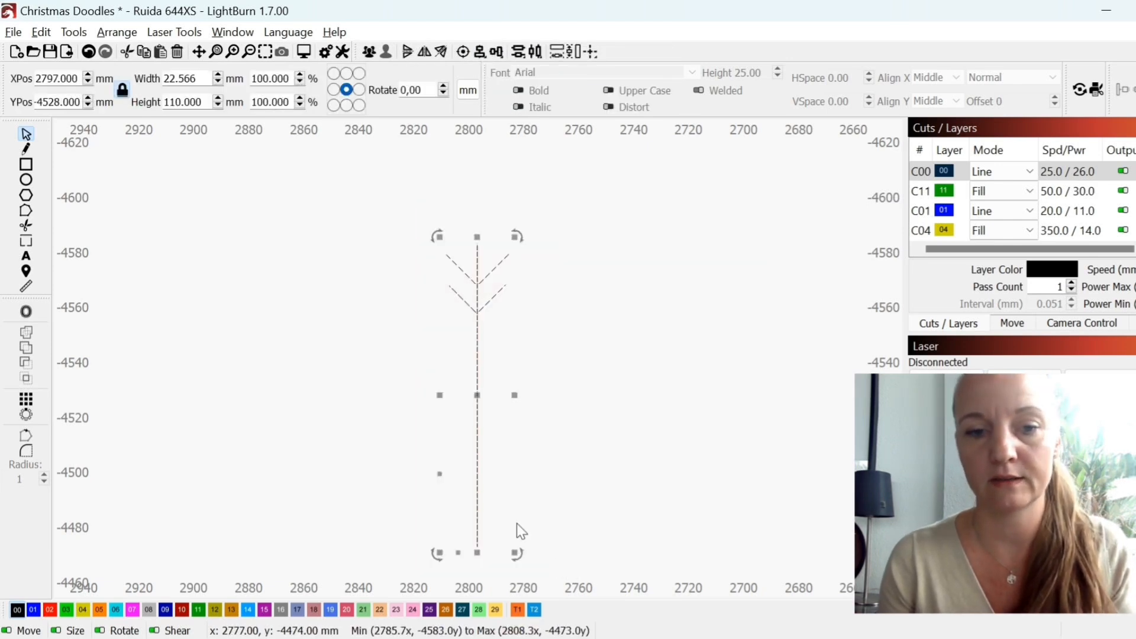
right_click(509, 459)
left_click(581, 237)
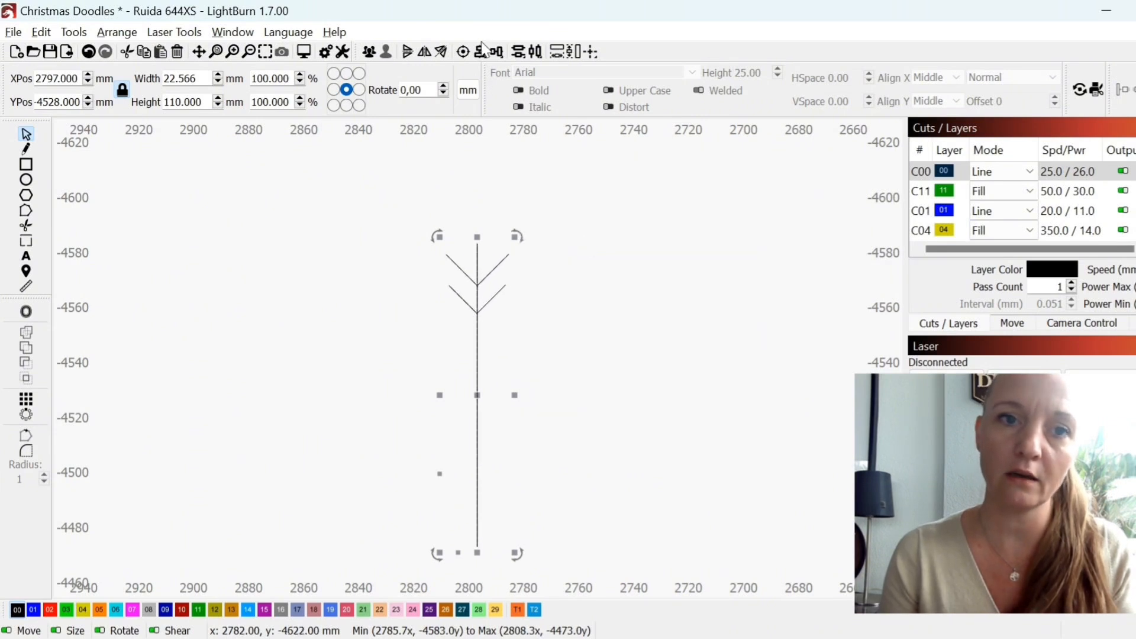
left_click(425, 52)
left_click(518, 426)
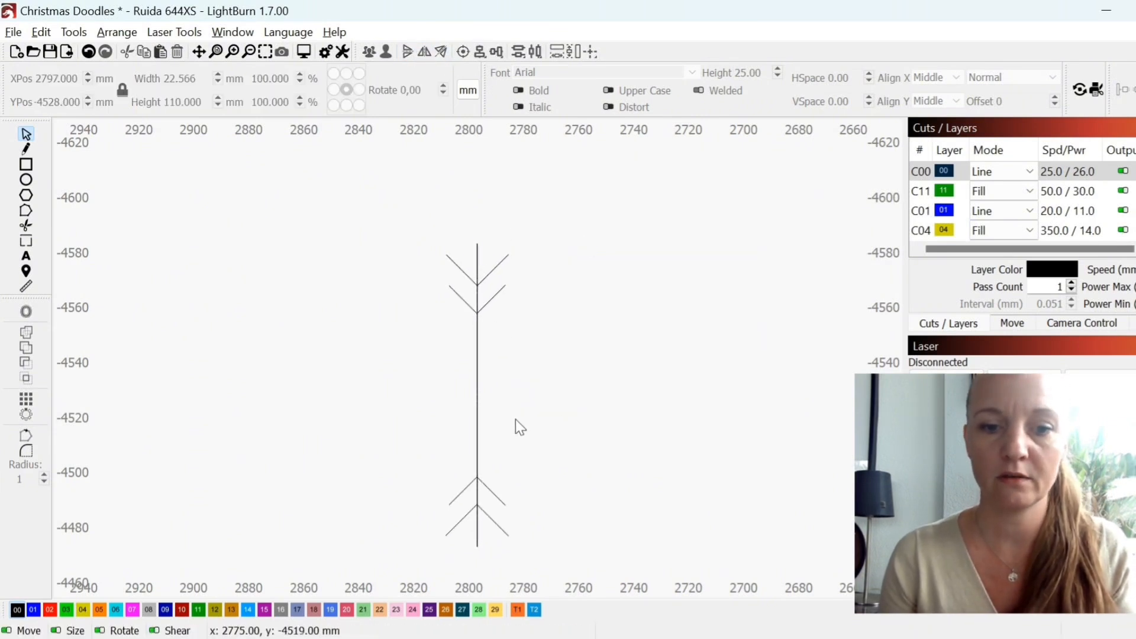
left_click(479, 409)
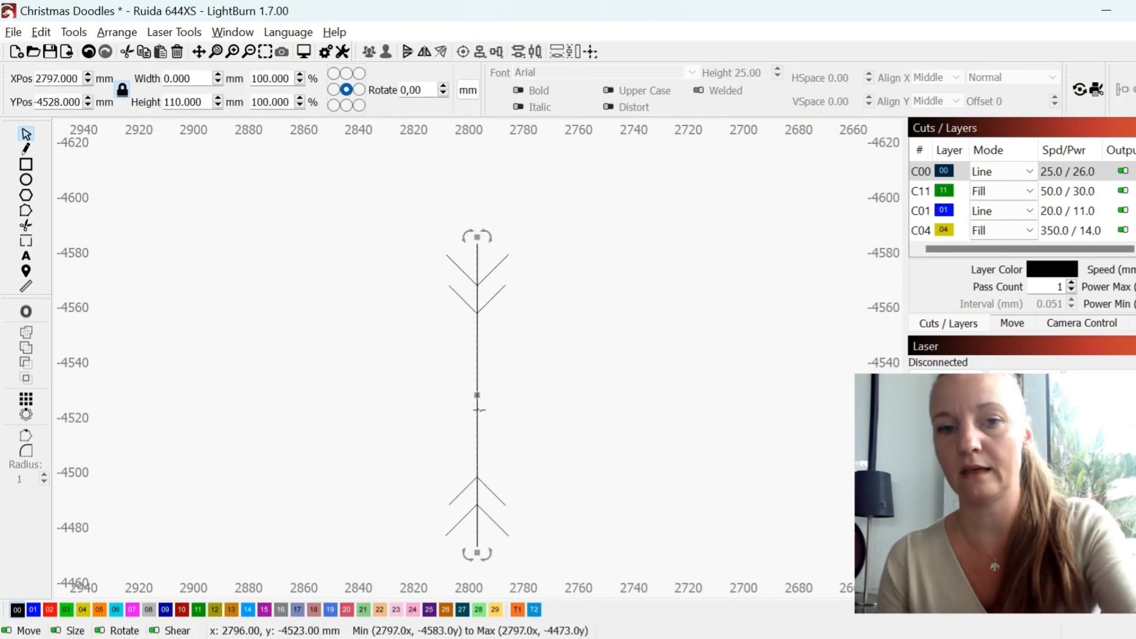
key("Delete")
Duplicate the double-ended branched line and rotate the copy by 60 degrees.
scroll(479, 354, "down", 1)
left_click_drag(529, 368, 552, 327)
left_click_drag(401, 174, 631, 531)
right_click(576, 393)
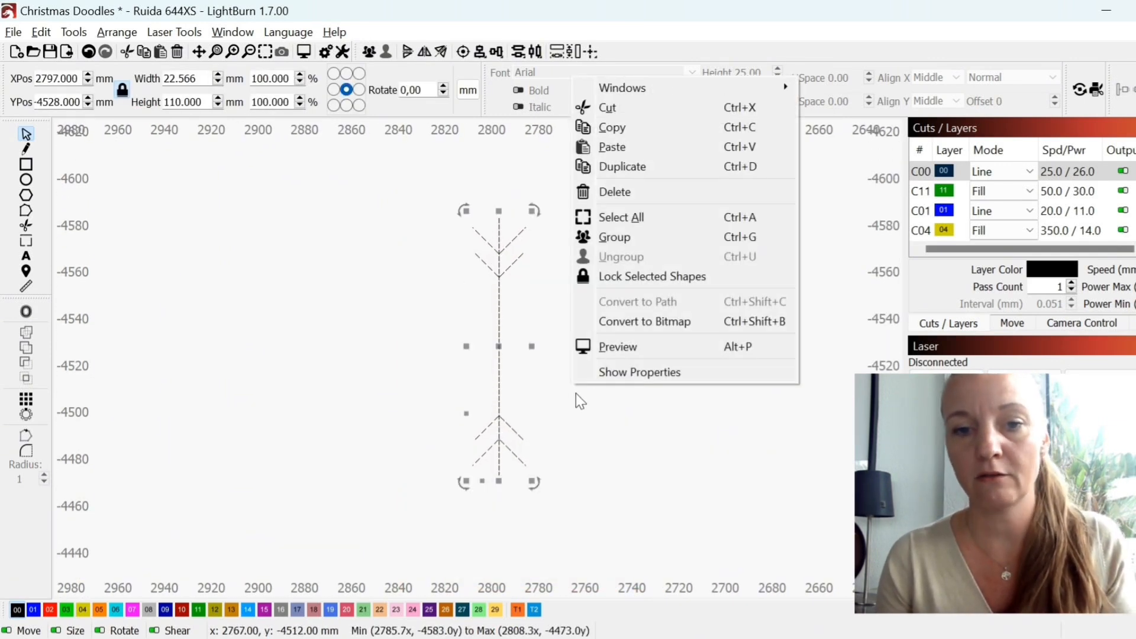
left_click(630, 168)
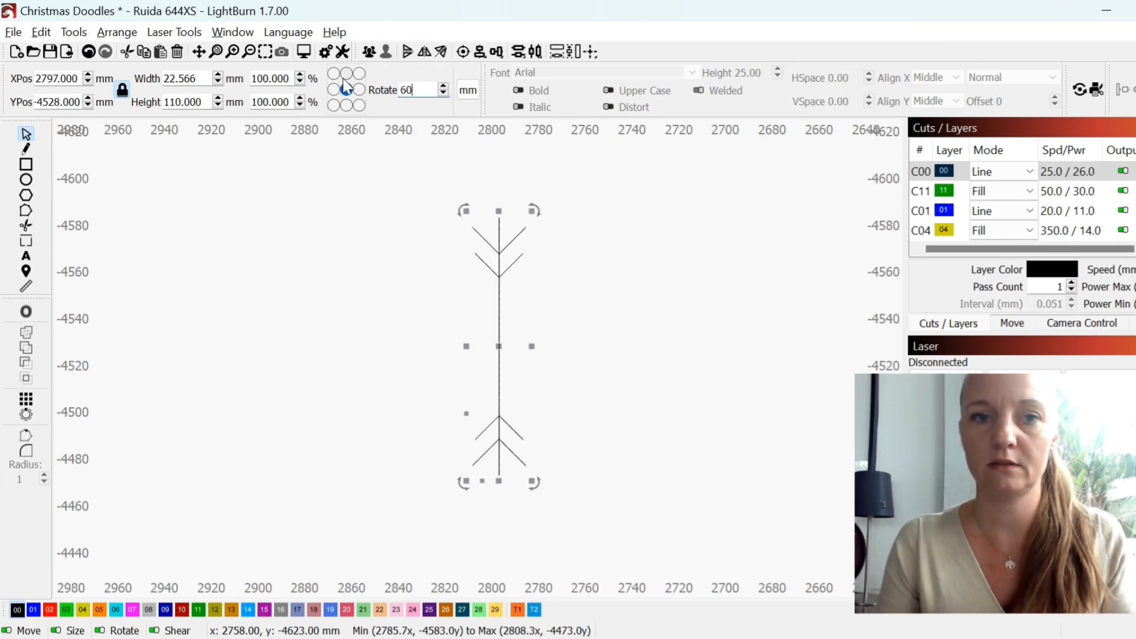
type("60")
key("Return")
Duplicate the rotated branched line and mirror the copy to complete the six-armed snowflake.
right_click(532, 351)
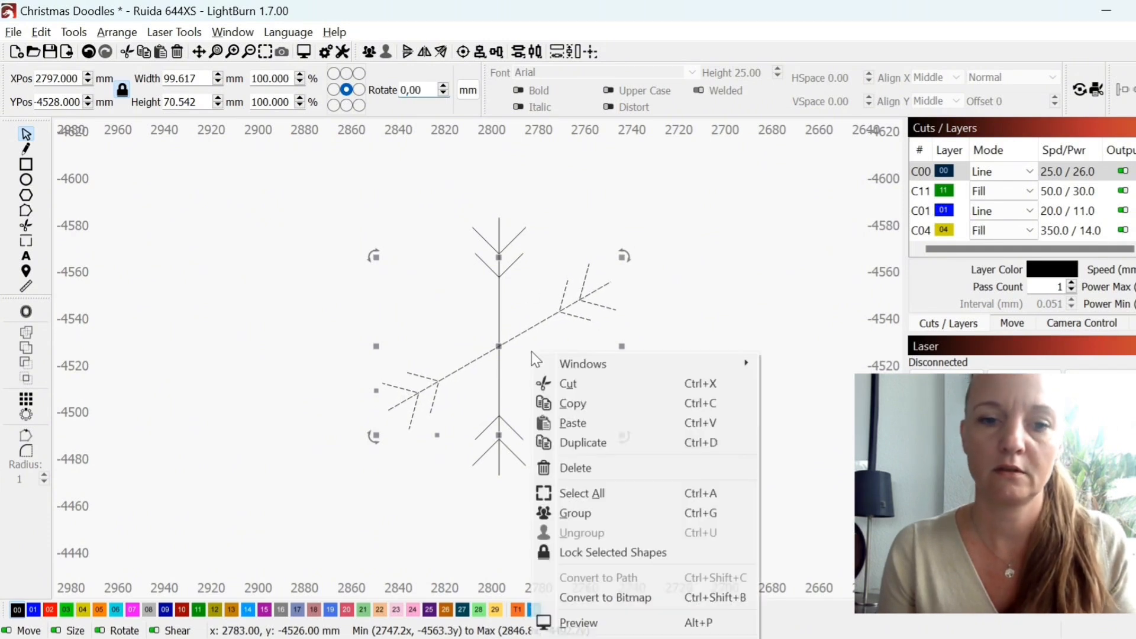
left_click(588, 438)
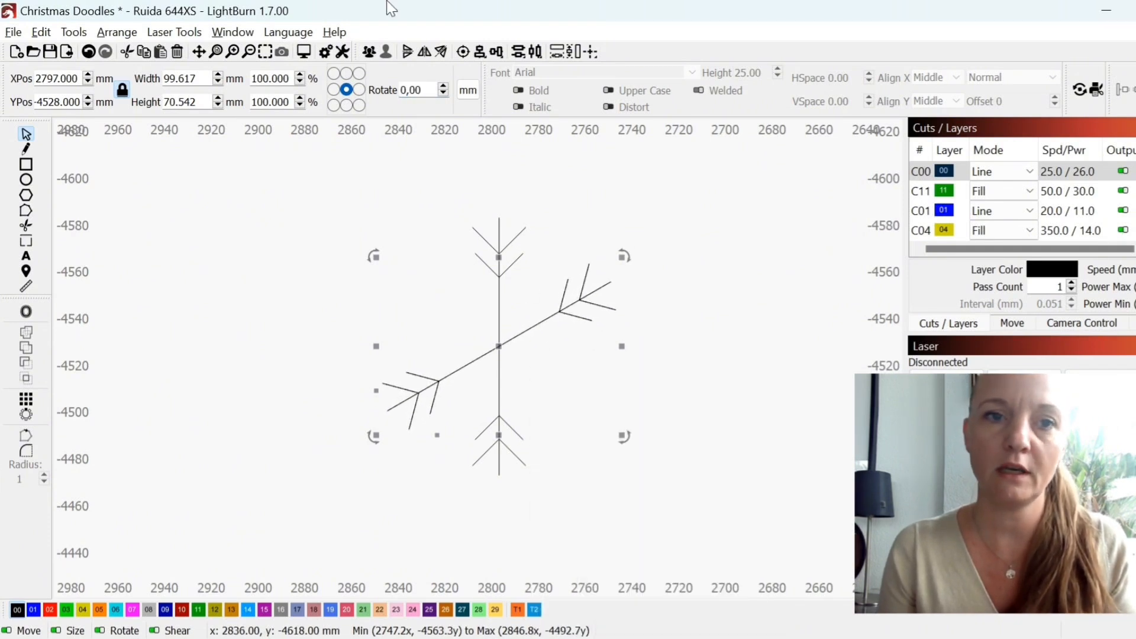
left_click(406, 55)
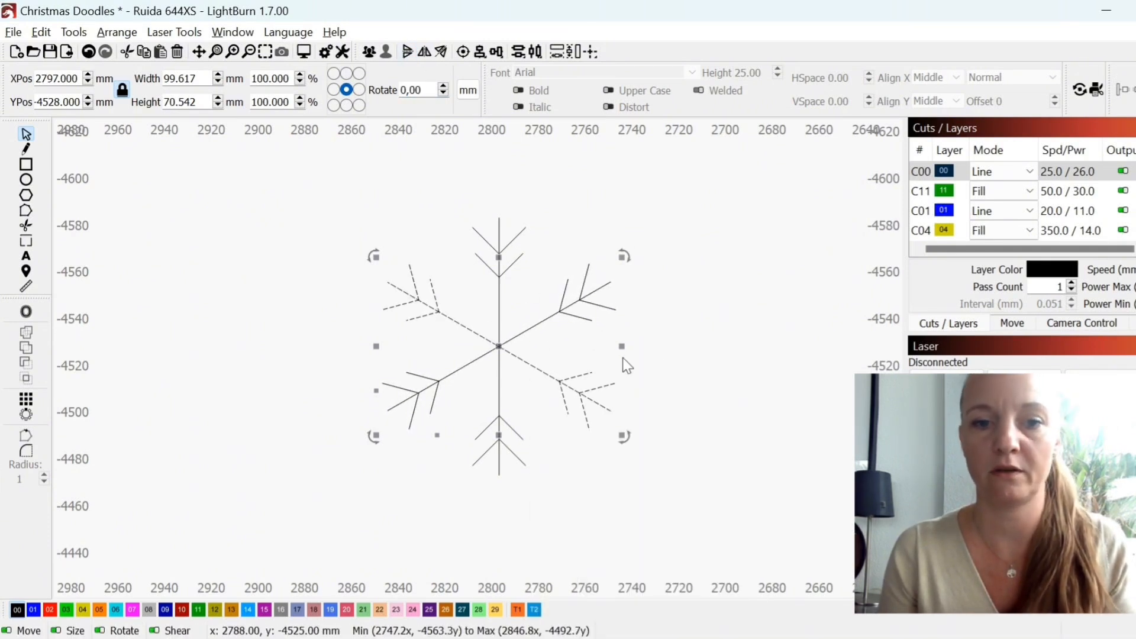
left_click(426, 355)
Group all lines of the new snowflake and assign the group to the blue line layer 01.
scroll(426, 355, "down", 2)
left_click_drag(355, 215, 610, 465)
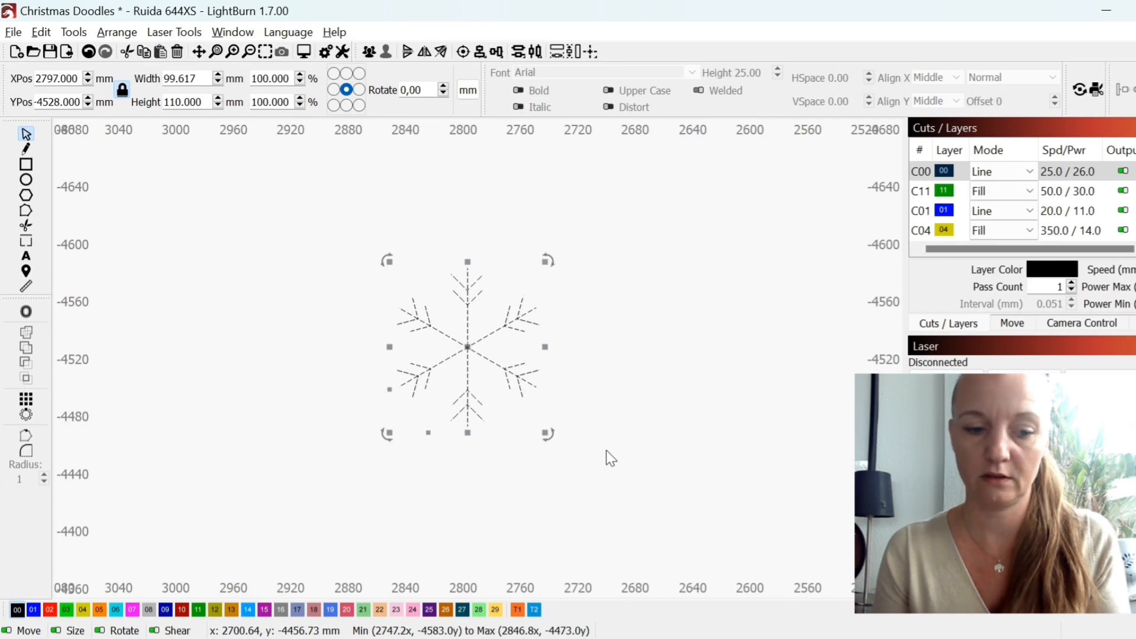
right_click(506, 343)
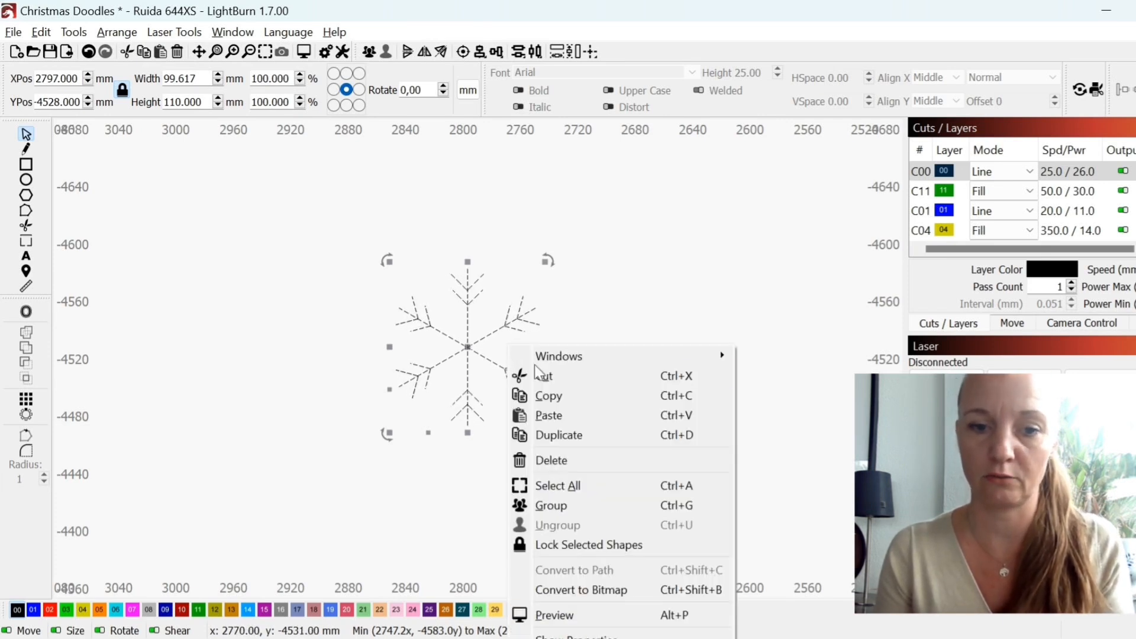
left_click(577, 507)
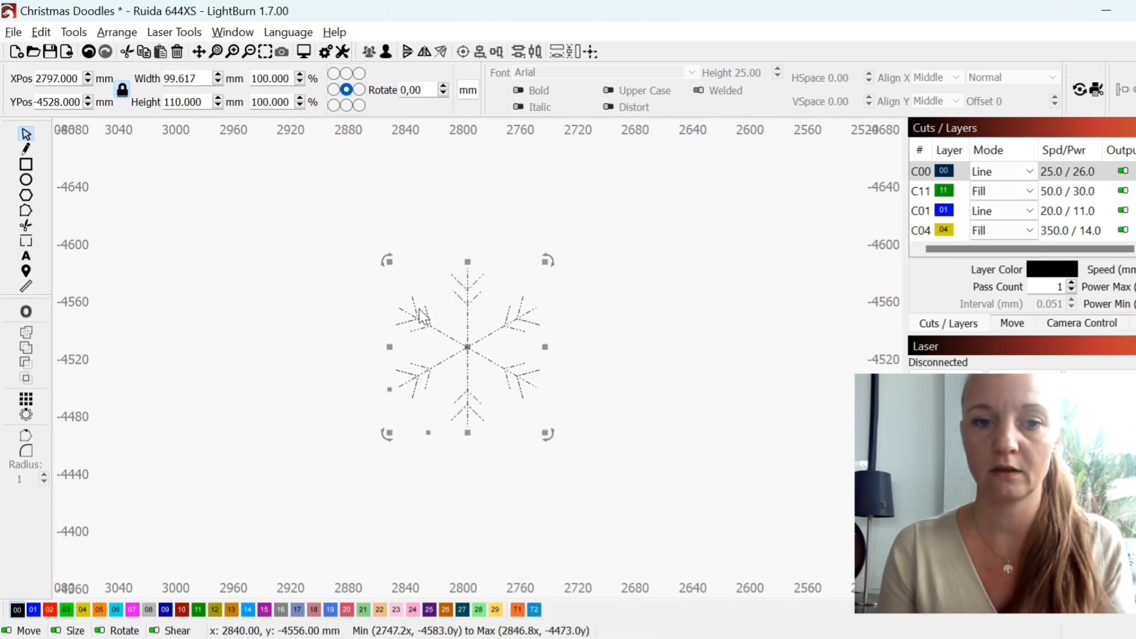
scroll(431, 323, "up", 3)
left_click(33, 610)
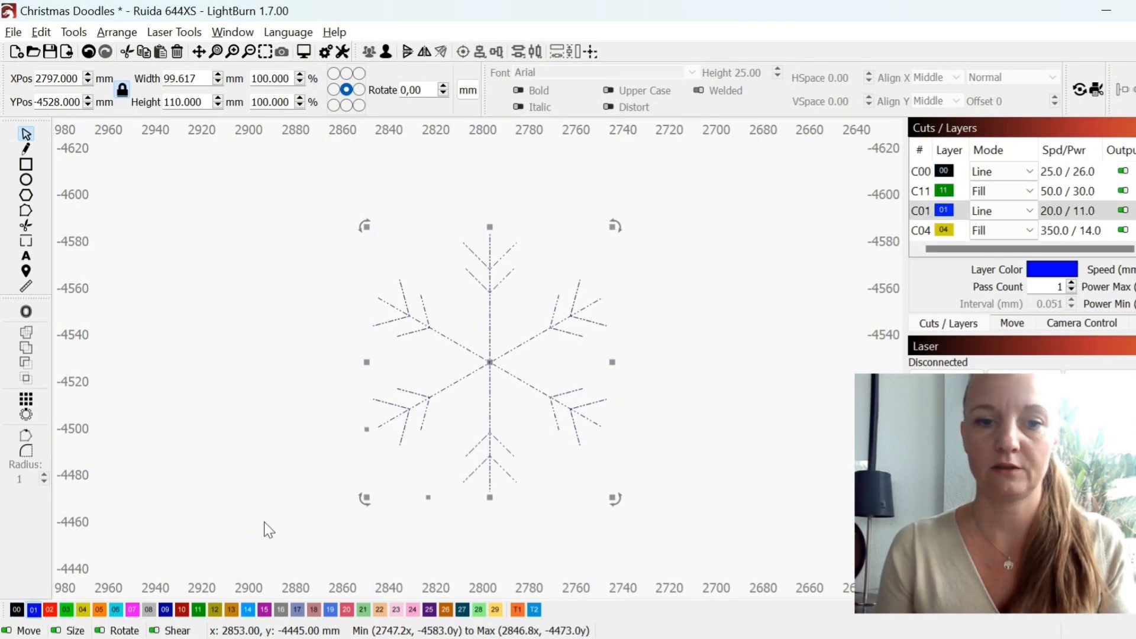
Move the grouped line snowflake to about X 2895, Y -4531 mm and assign it to the black line layer 00.
scroll(517, 343, "up", 1)
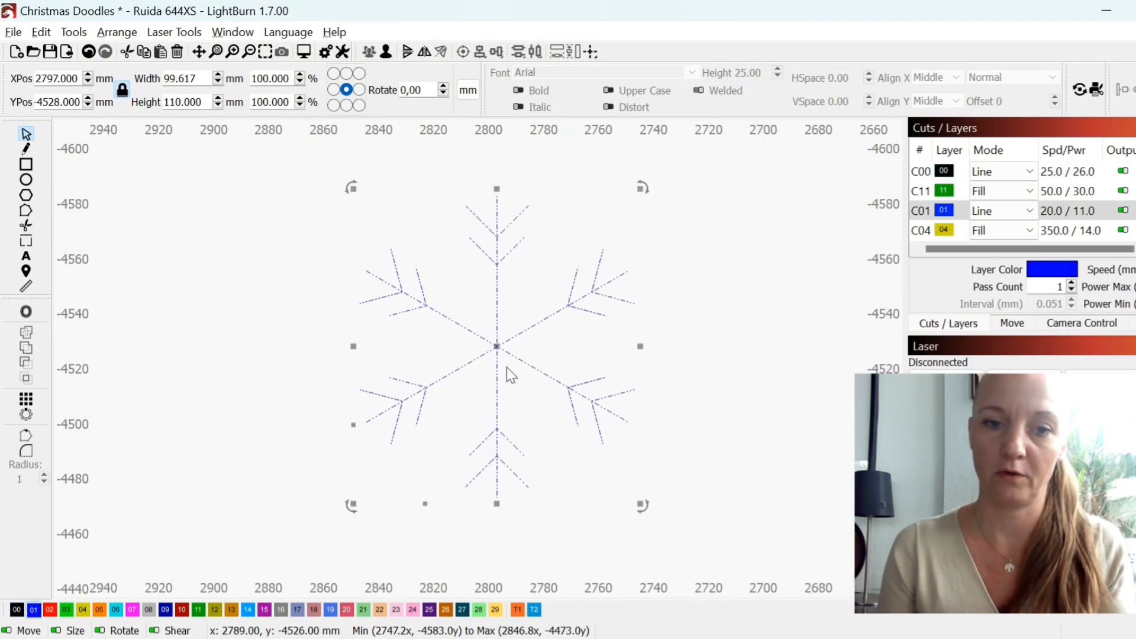
scroll(491, 349, "down", 2)
left_click_drag(490, 350, 327, 361)
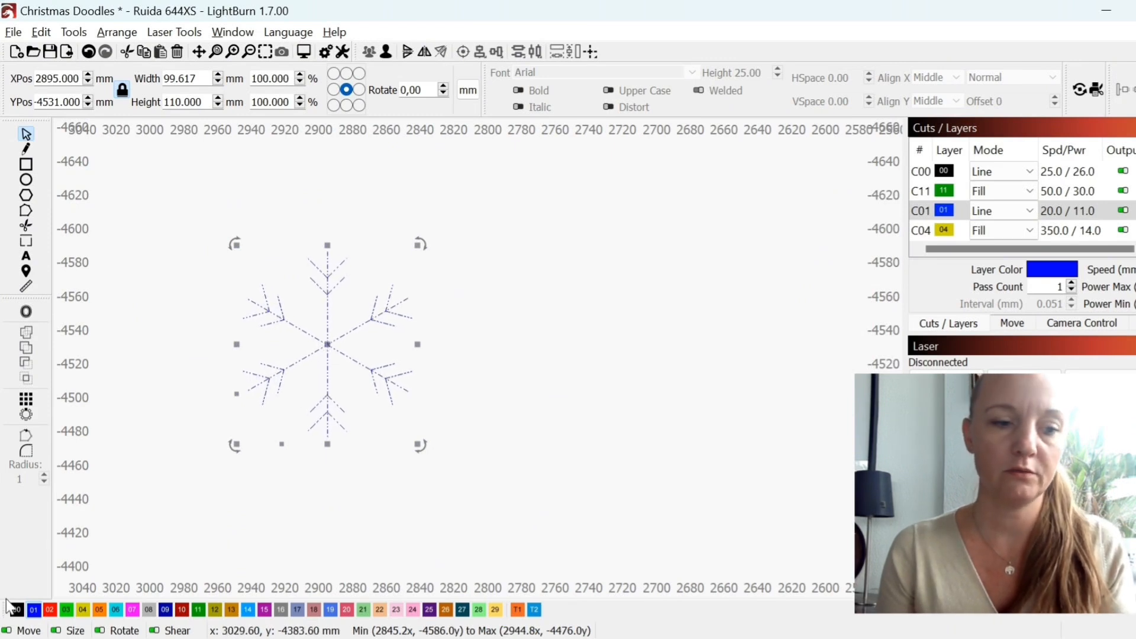
left_click(17, 610)
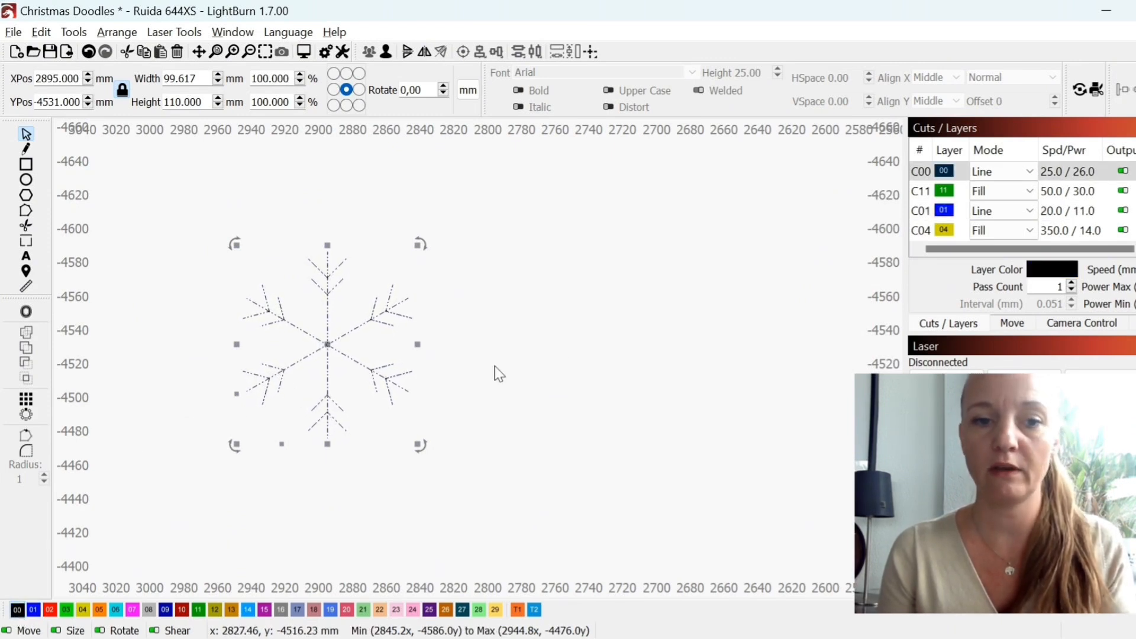
Duplicate the black line snowflake and place the copy beside it at about X 2750, Y -4520 mm.
key("ctrl+v")
left_click_drag(595, 314, 573, 364)
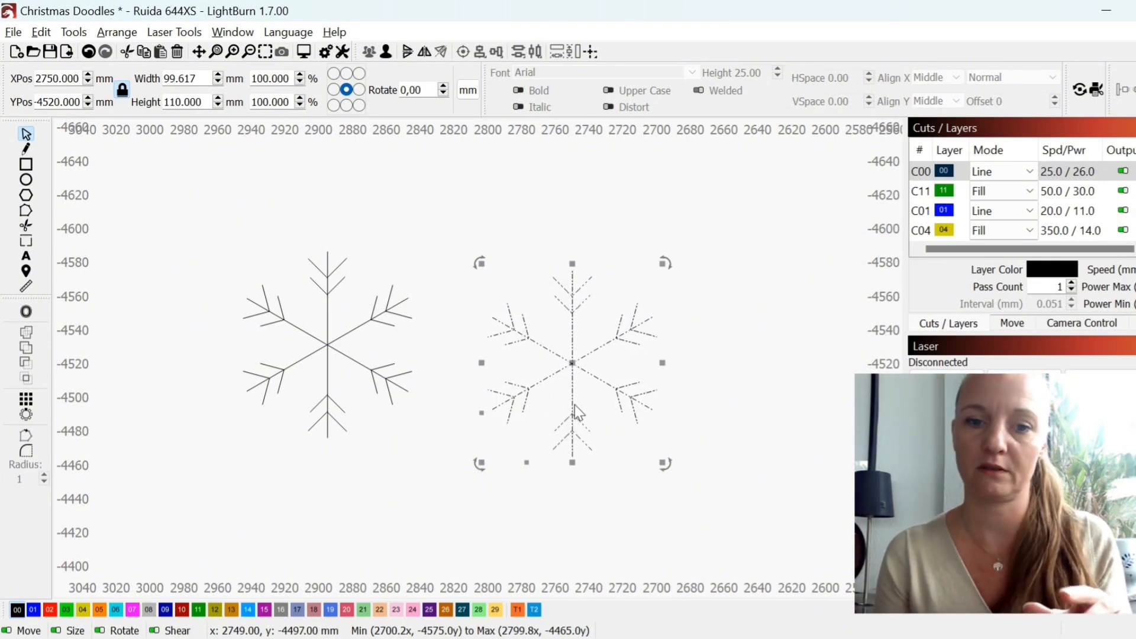
scroll(587, 366, "up", 2)
left_click(541, 357)
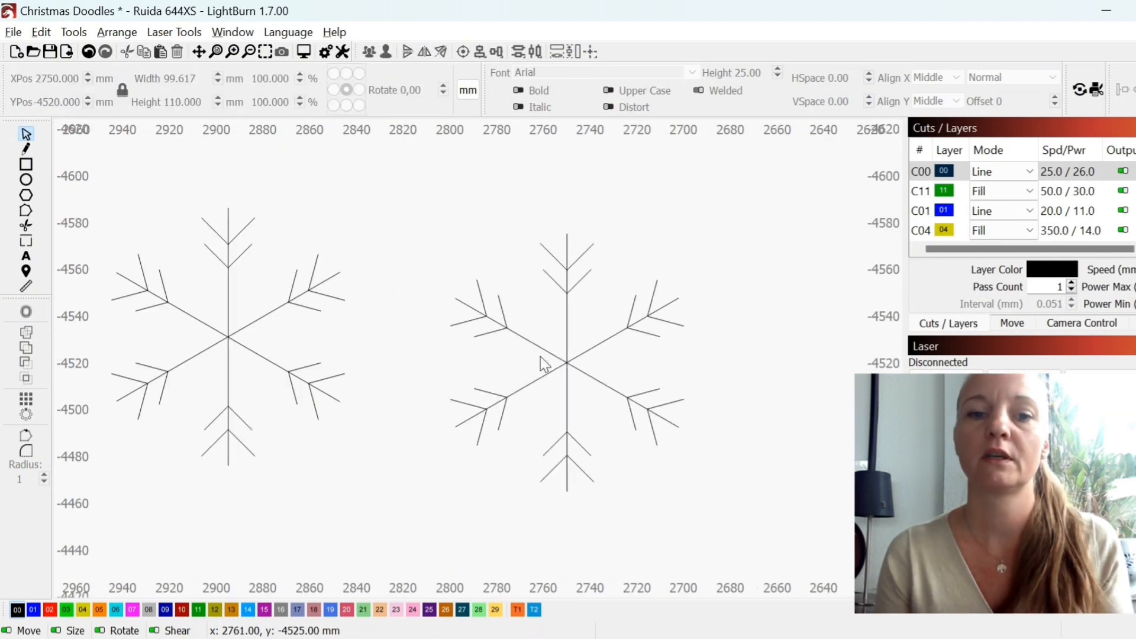
left_click(566, 365)
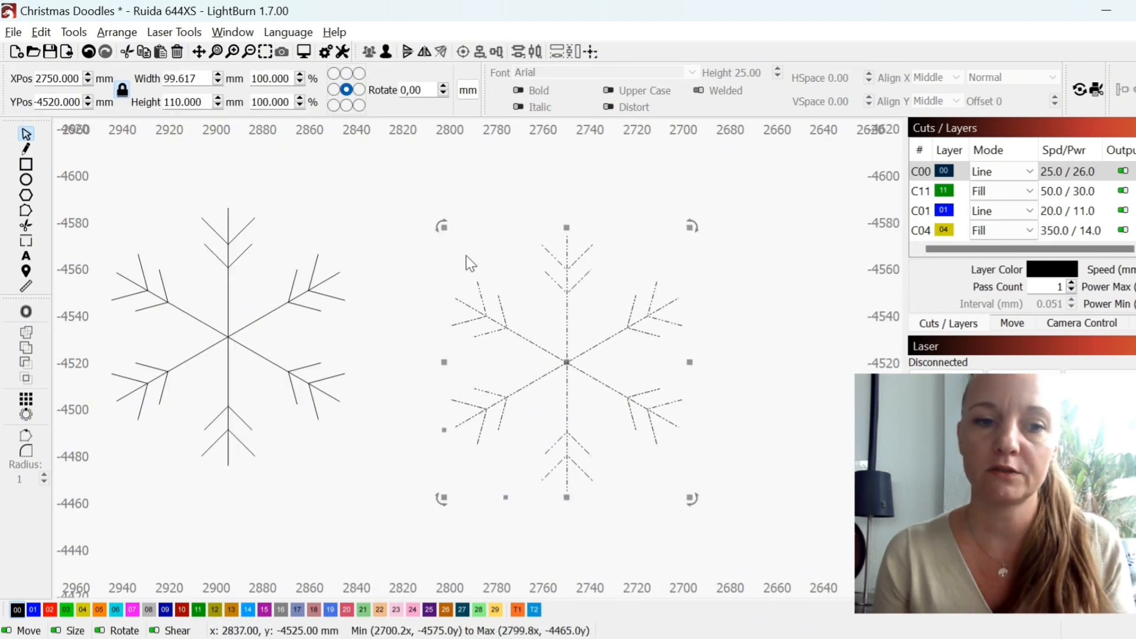
Offset the copied snowflake's lines outward by 2.00 mm with round corners.
left_click(25, 317)
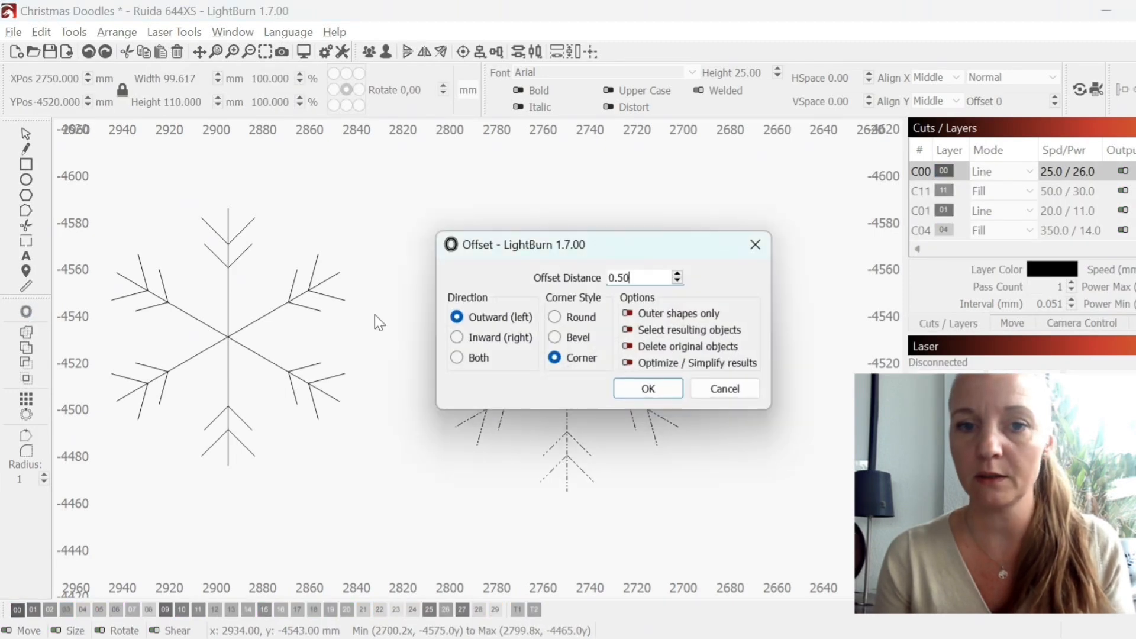
left_click_drag(612, 256, 950, 162)
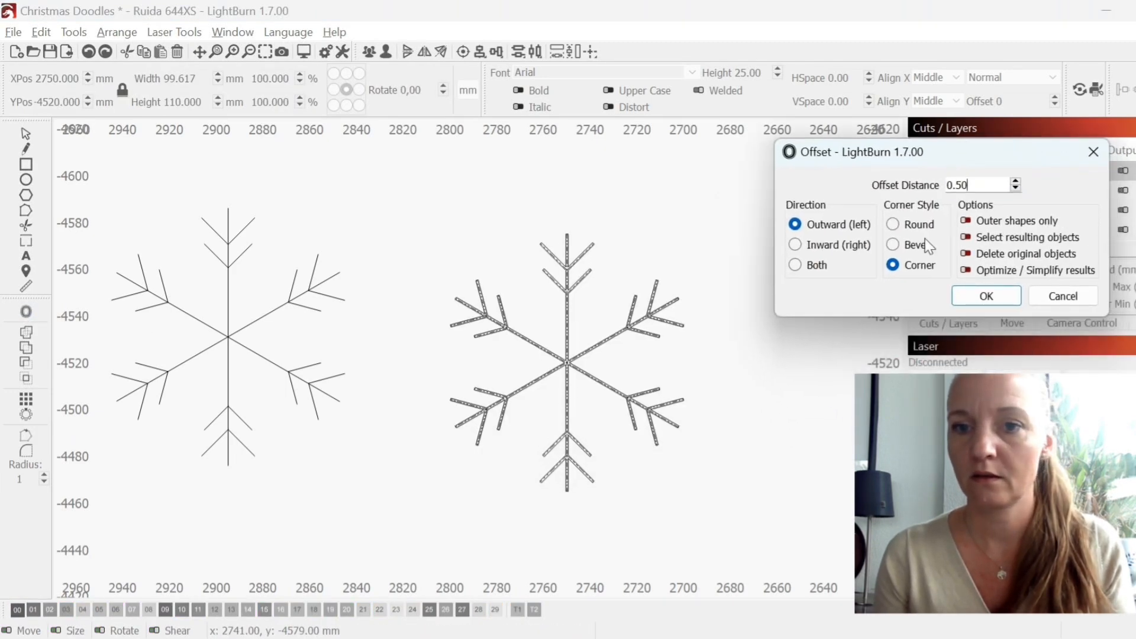
left_click(894, 226)
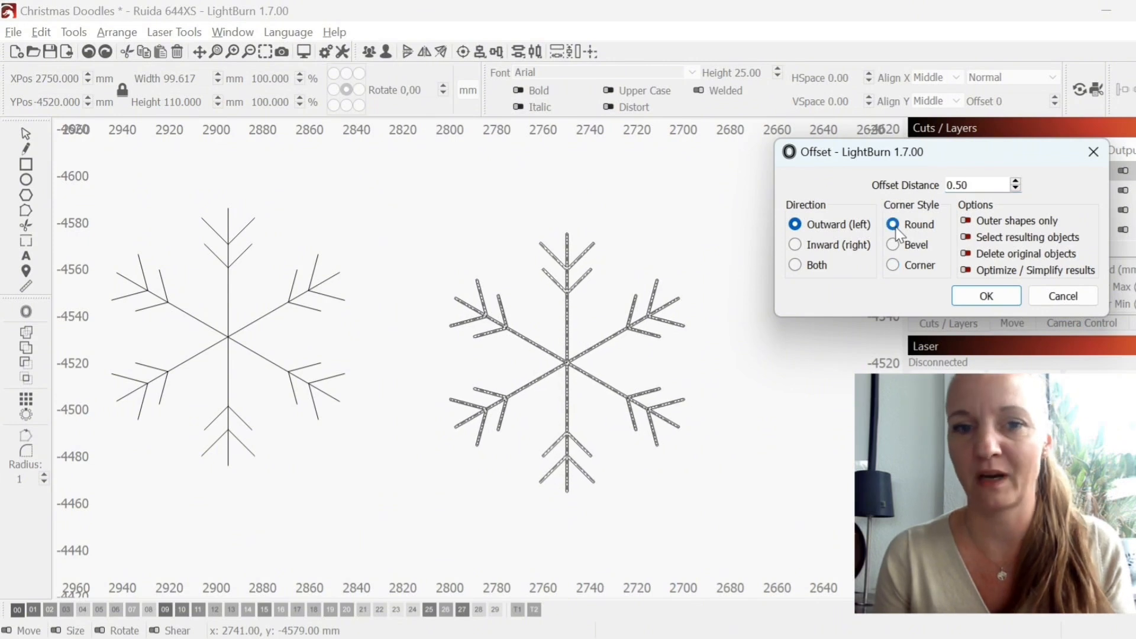
left_click(1016, 182)
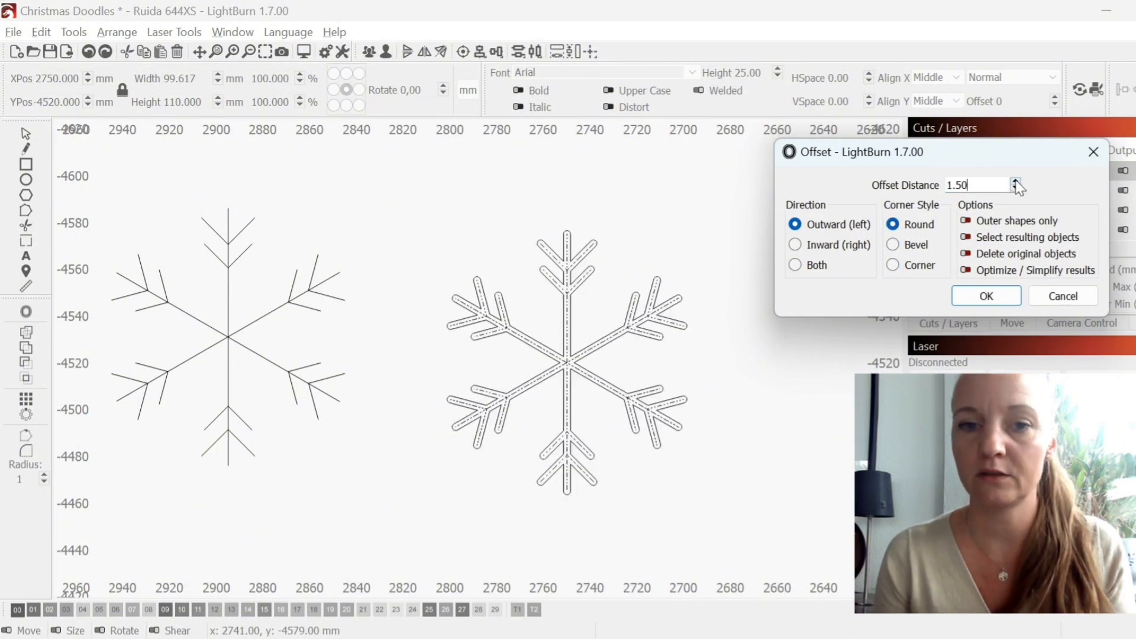
left_click(1015, 182)
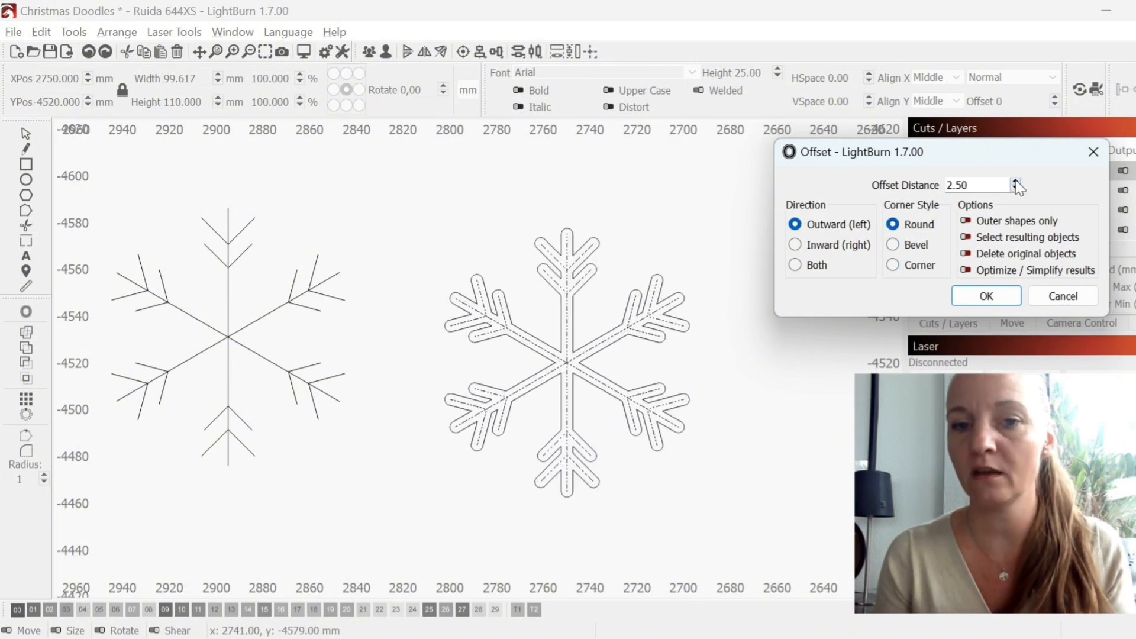
left_click(1016, 182)
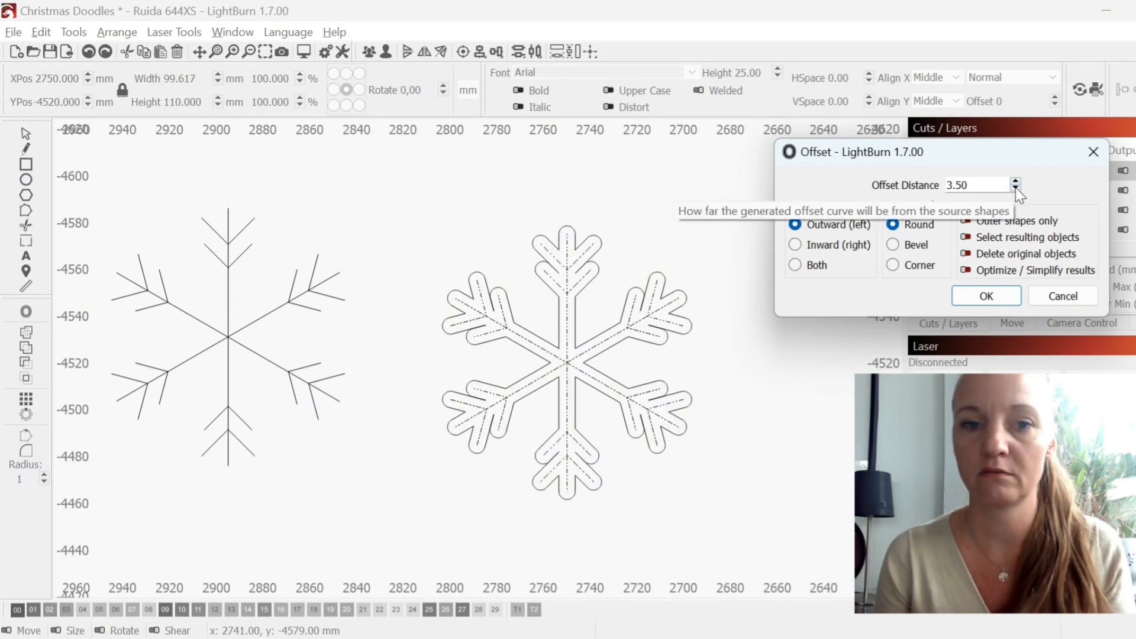
left_click(1016, 188)
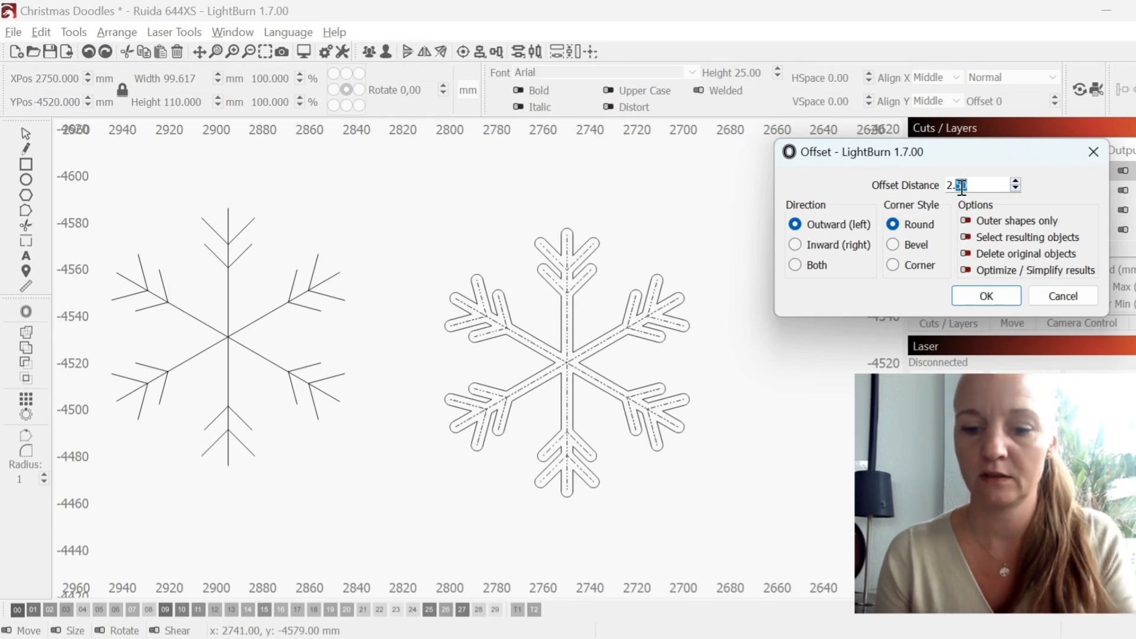
left_click(986, 296)
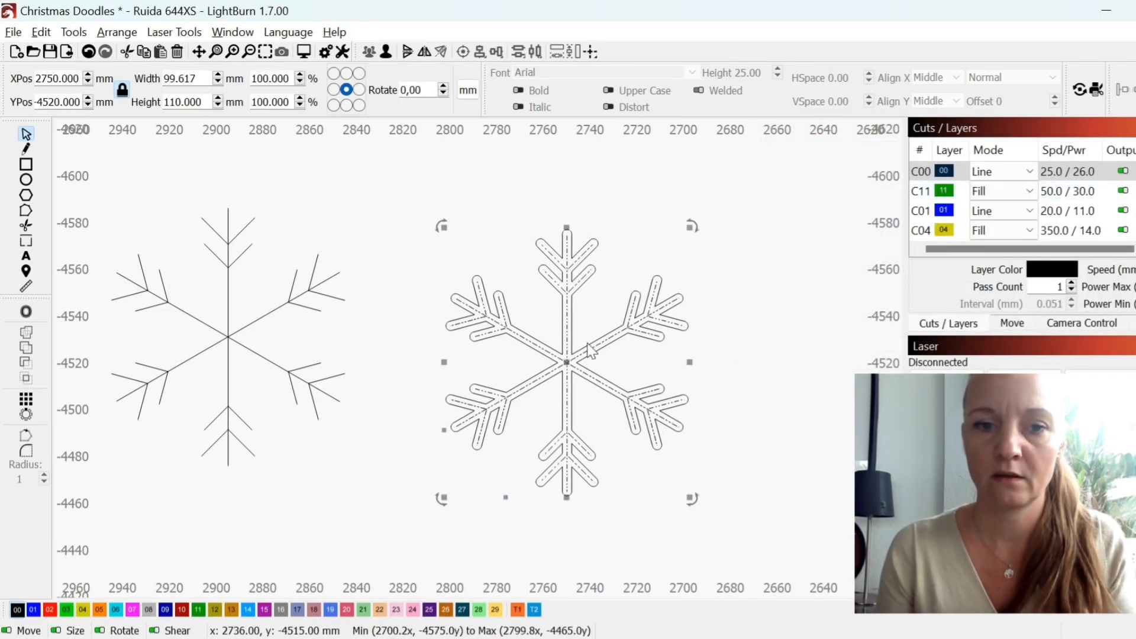
Place a copy of the offset outline above the snowflakes and delete the original outline around the line snowflake.
scroll(584, 335, "down", 1)
left_click(576, 325)
left_click(572, 320)
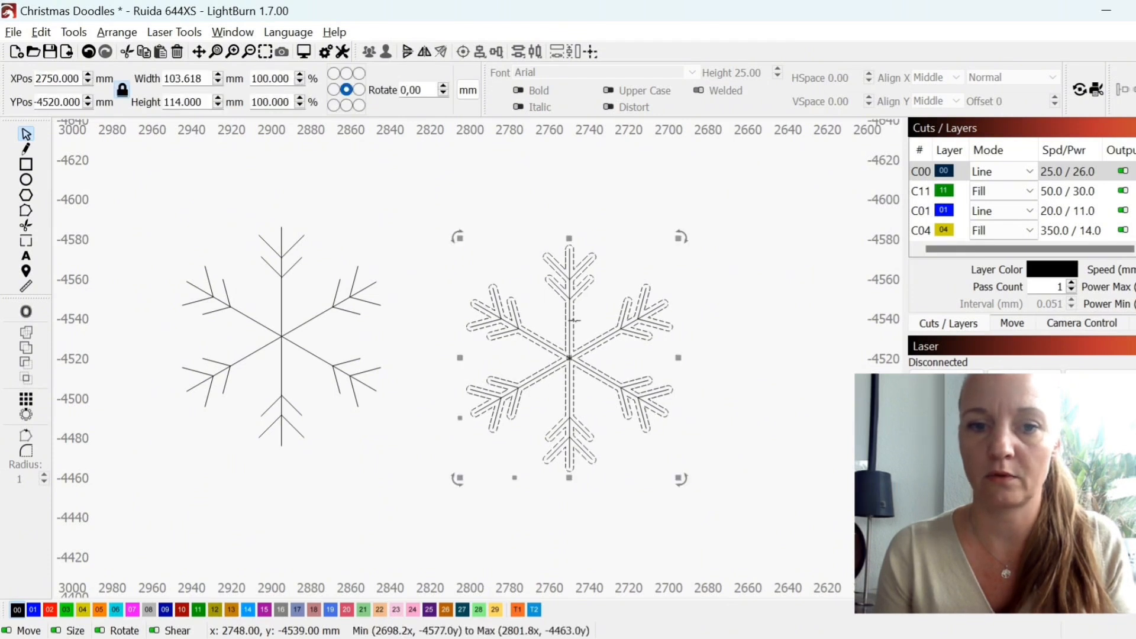
scroll(572, 320, "down", 2)
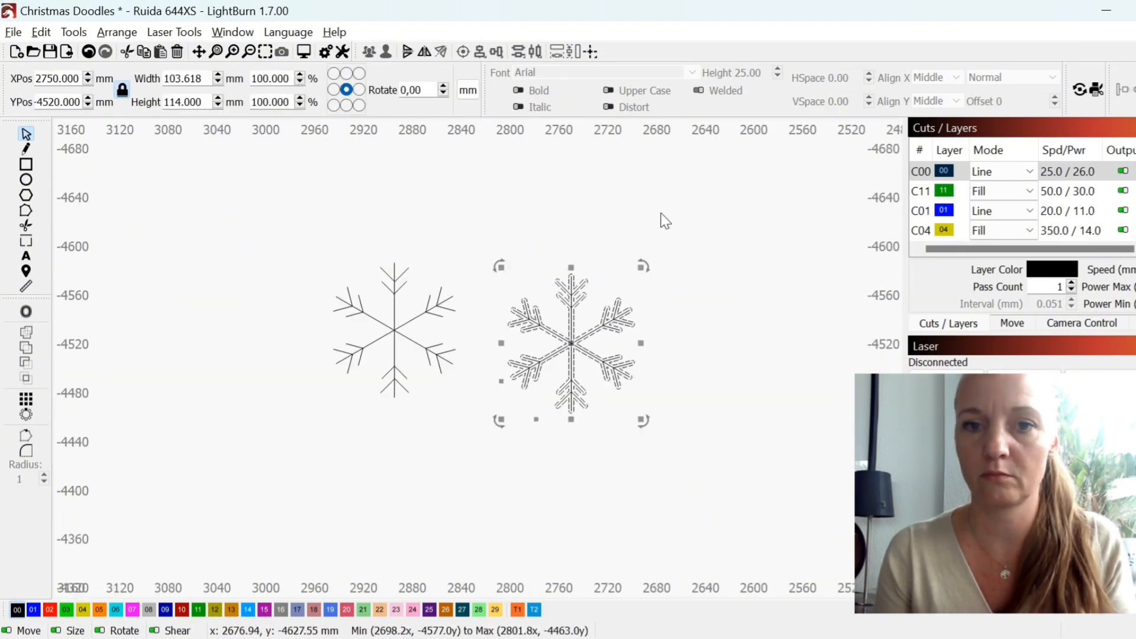
key("ctrl+v")
left_click_drag(665, 207, 461, 218)
scroll(531, 435, "up", 4)
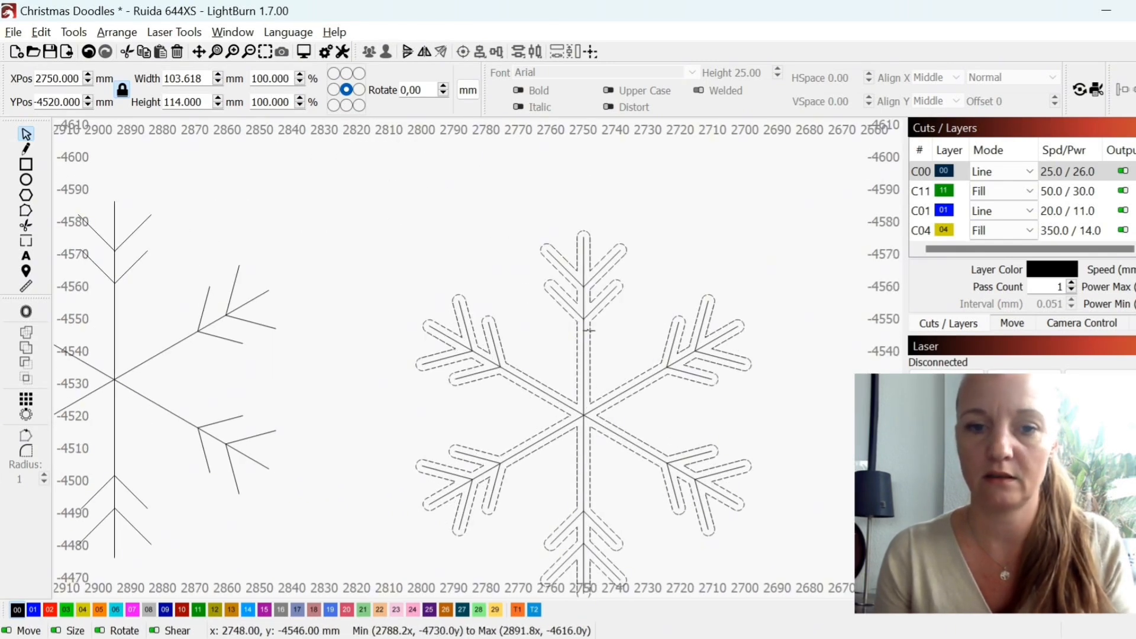
key("Delete")
scroll(577, 332, "down", 2)
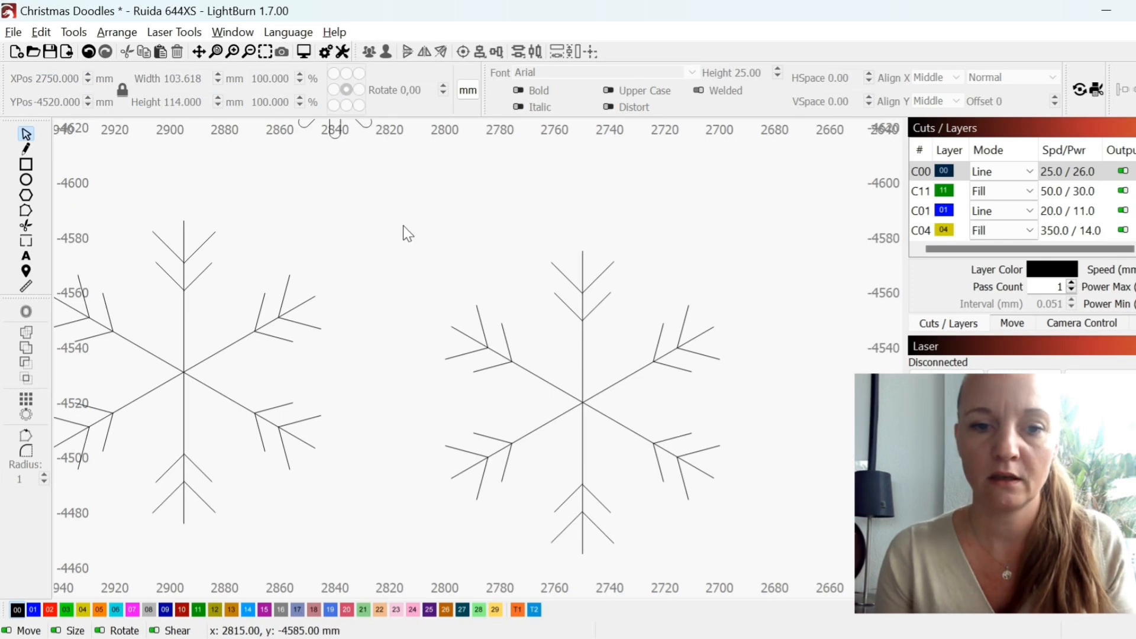
Offset the copied line snowflake outward by 1.00 mm with round corners, with the resulting objects selected.
left_click_drag(403, 225, 747, 572)
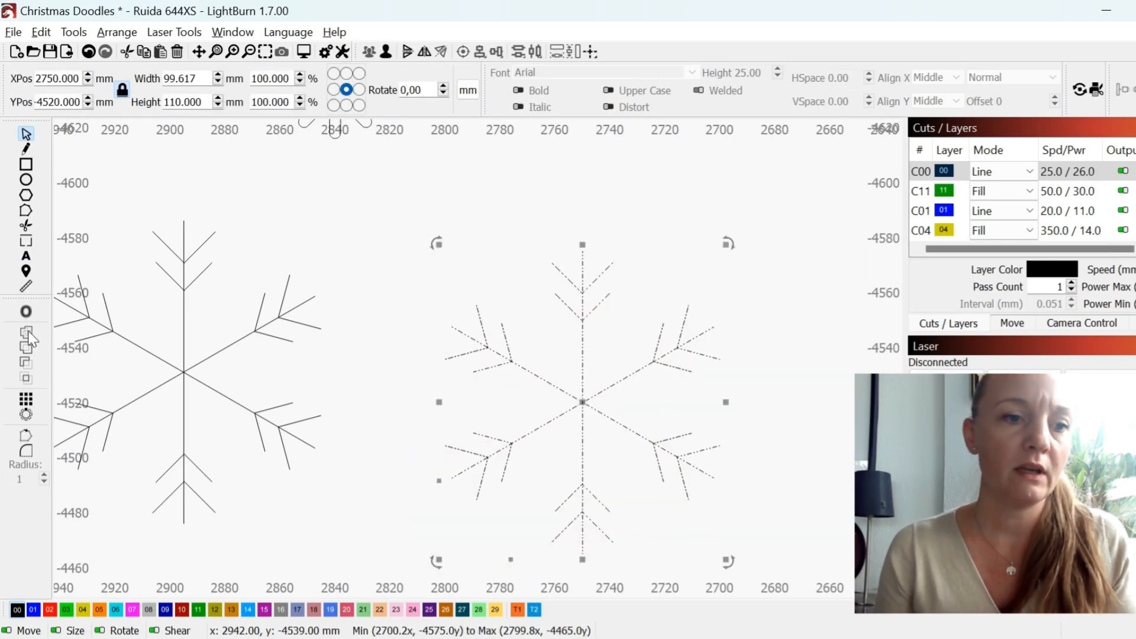
left_click(25, 311)
left_click_drag(536, 248, 899, 239)
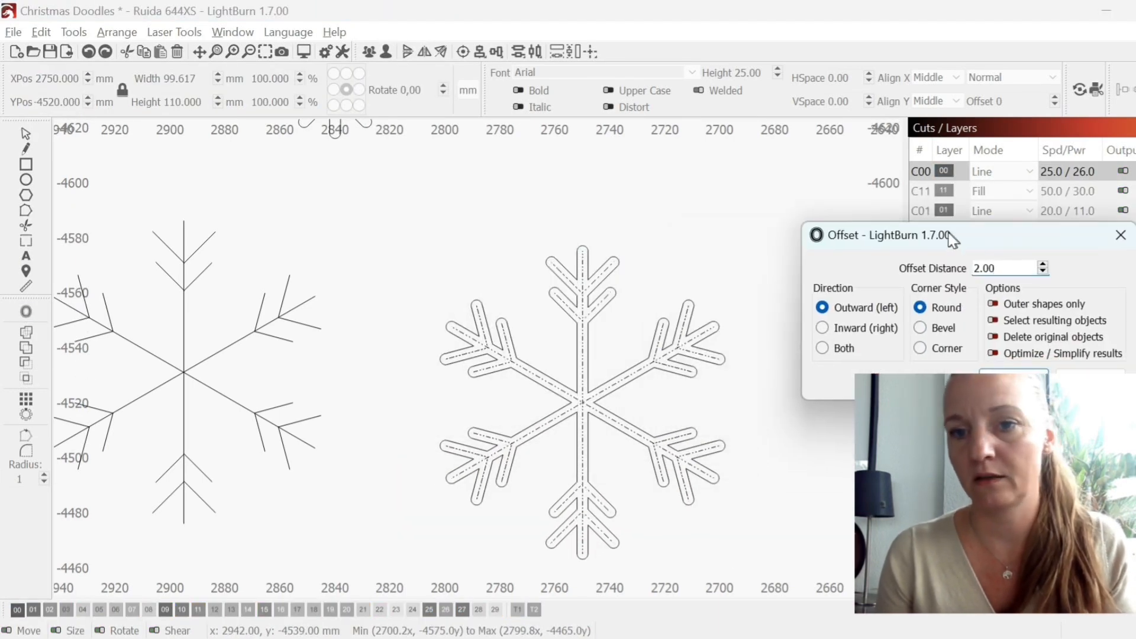
left_click(1042, 272)
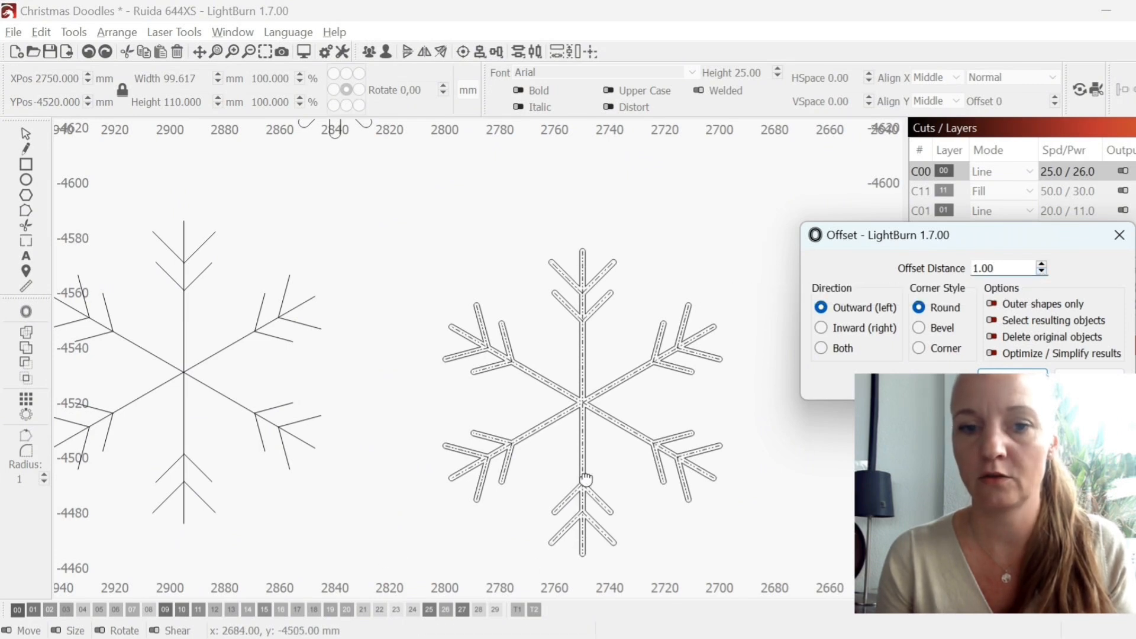
left_click(992, 320)
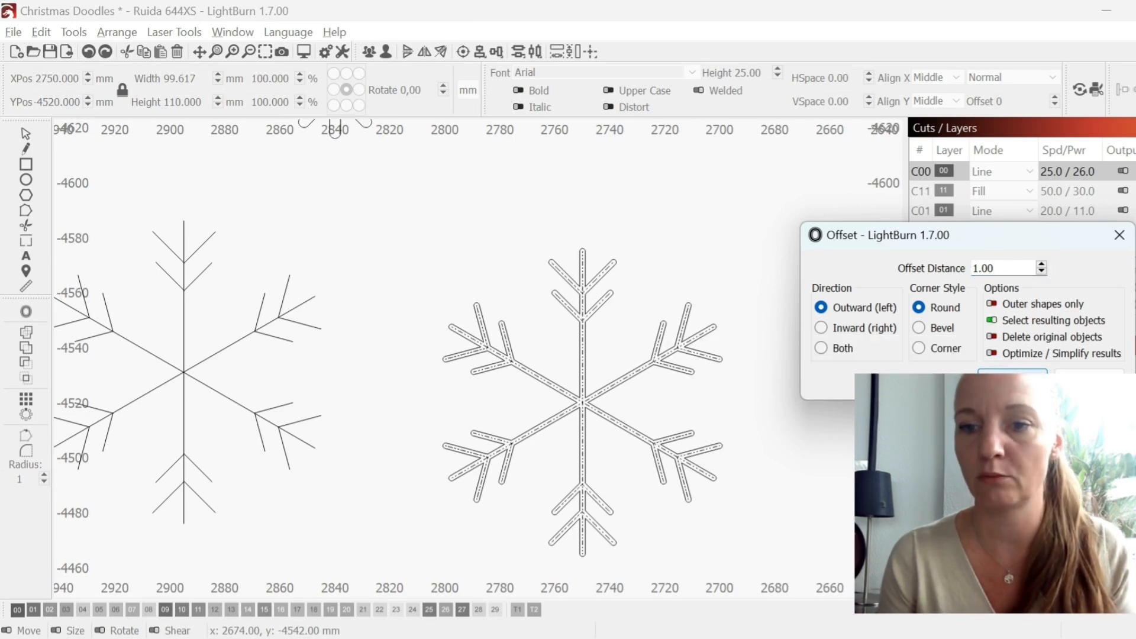
left_click(1012, 380)
Delete the original line snowflake inside the new thin outline.
scroll(514, 384, "down", 2)
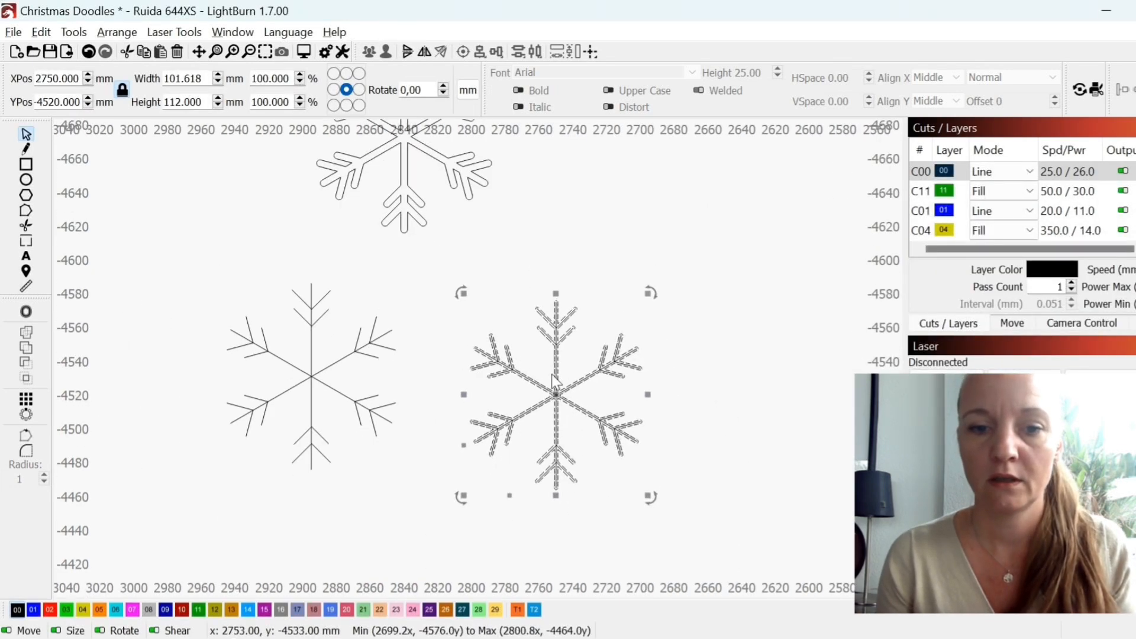
scroll(513, 383, "up", 5)
key("Escape")
left_click(552, 393)
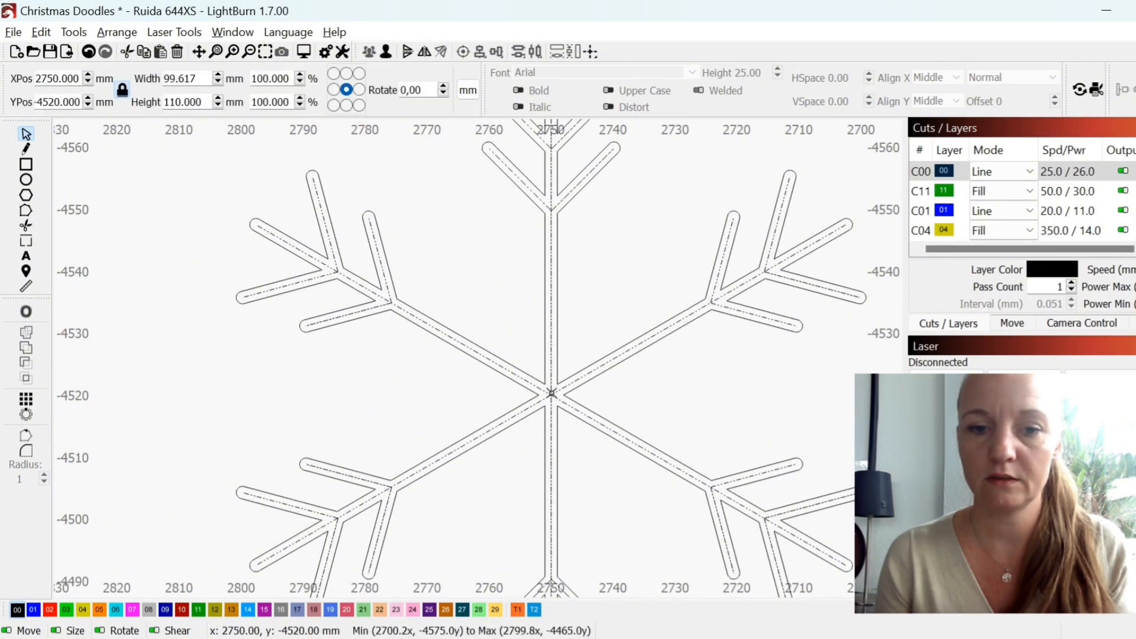
scroll(538, 388, "down", 4)
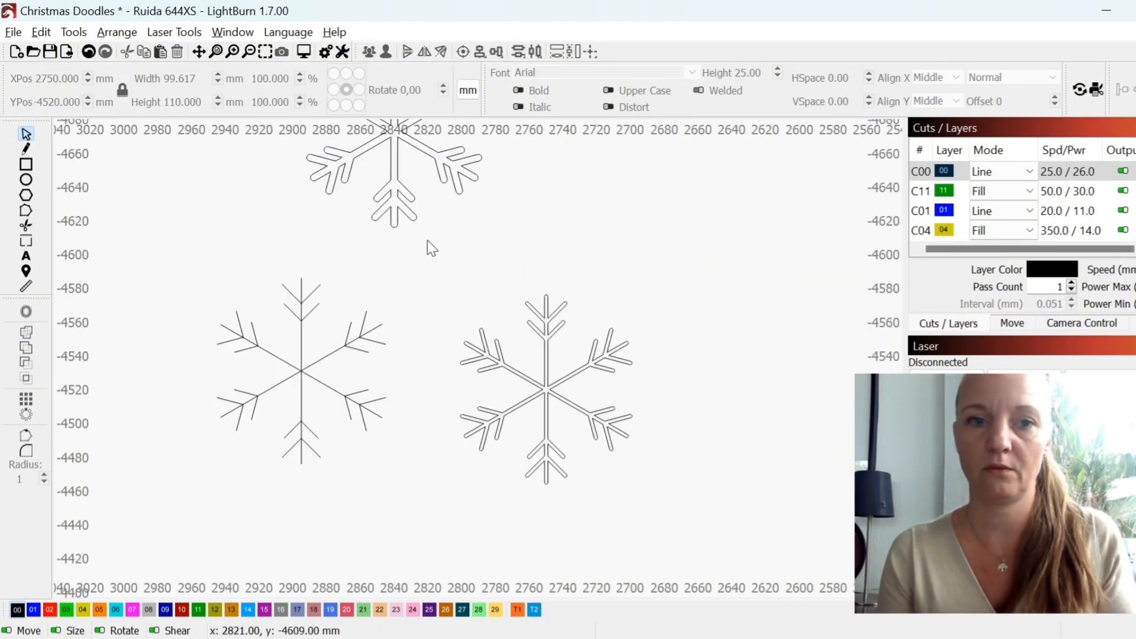
Assign the thin snowflake outline to the red layer 02 and move it beside the thicker outline, at about X 2707, Y -4642 mm.
left_click_drag(420, 258, 656, 543)
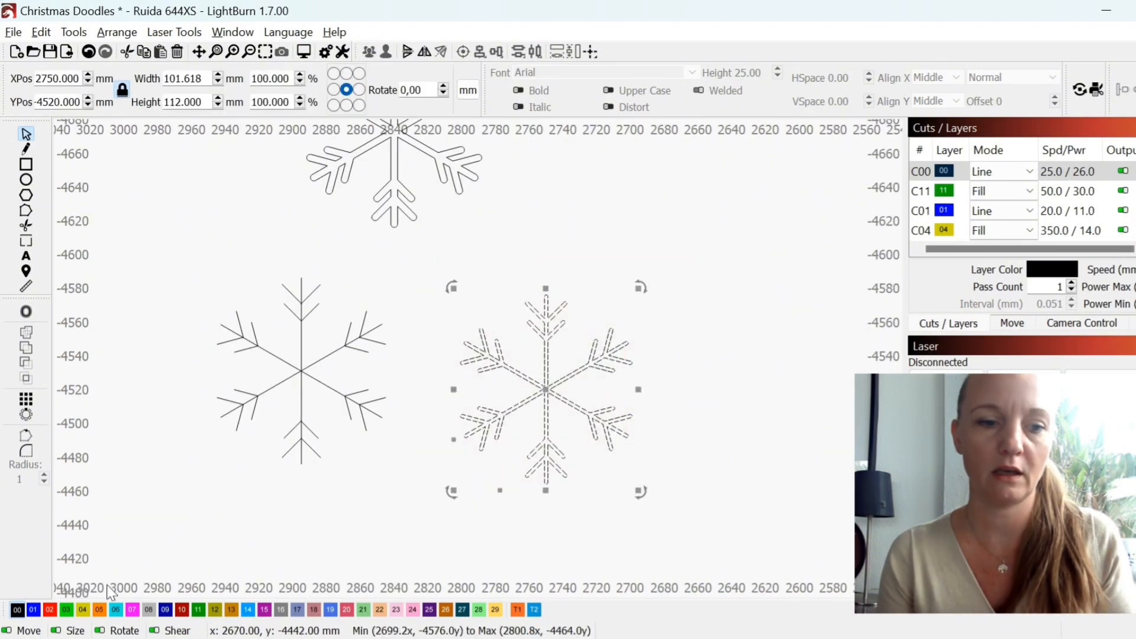
left_click(51, 611)
scroll(477, 381, "down", 2)
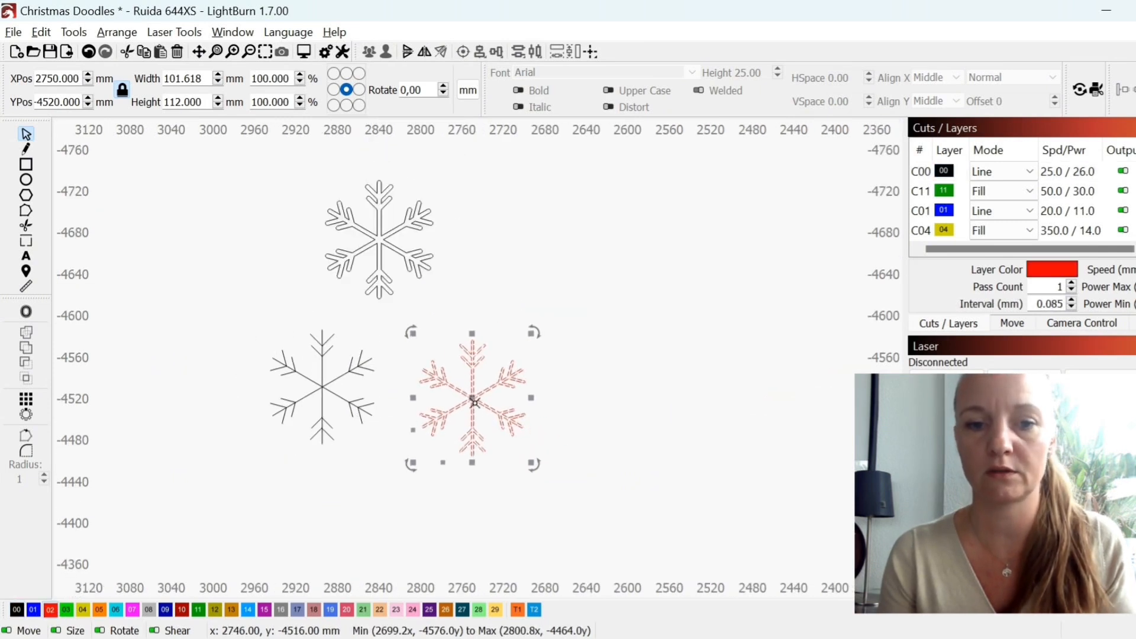
left_click_drag(480, 375, 525, 249)
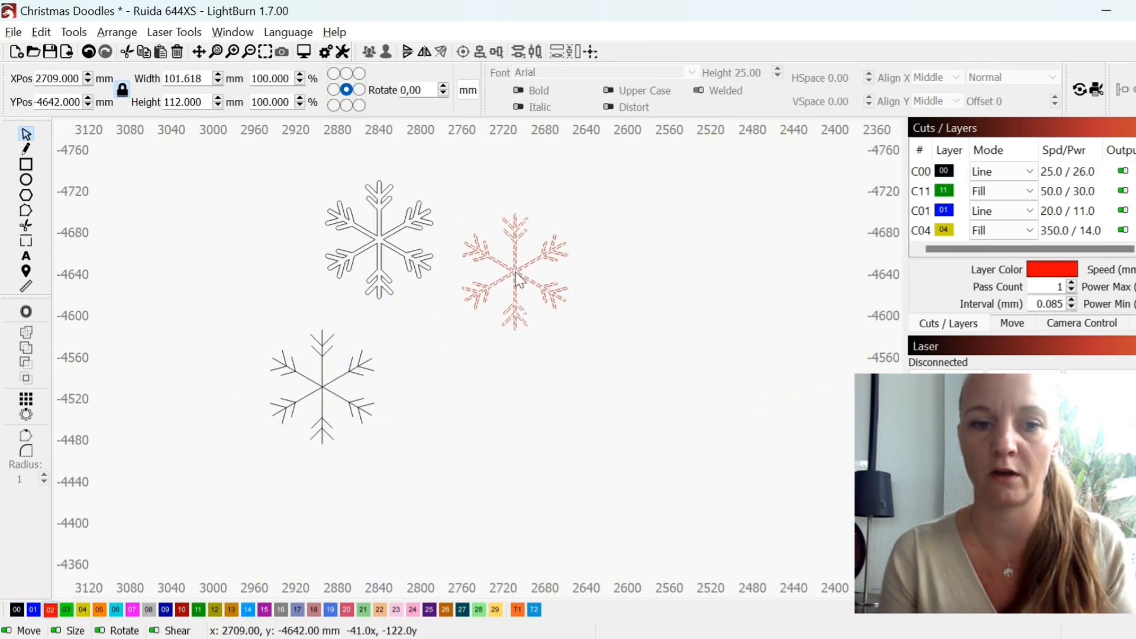
left_click(471, 400)
scroll(438, 398, "down", 4)
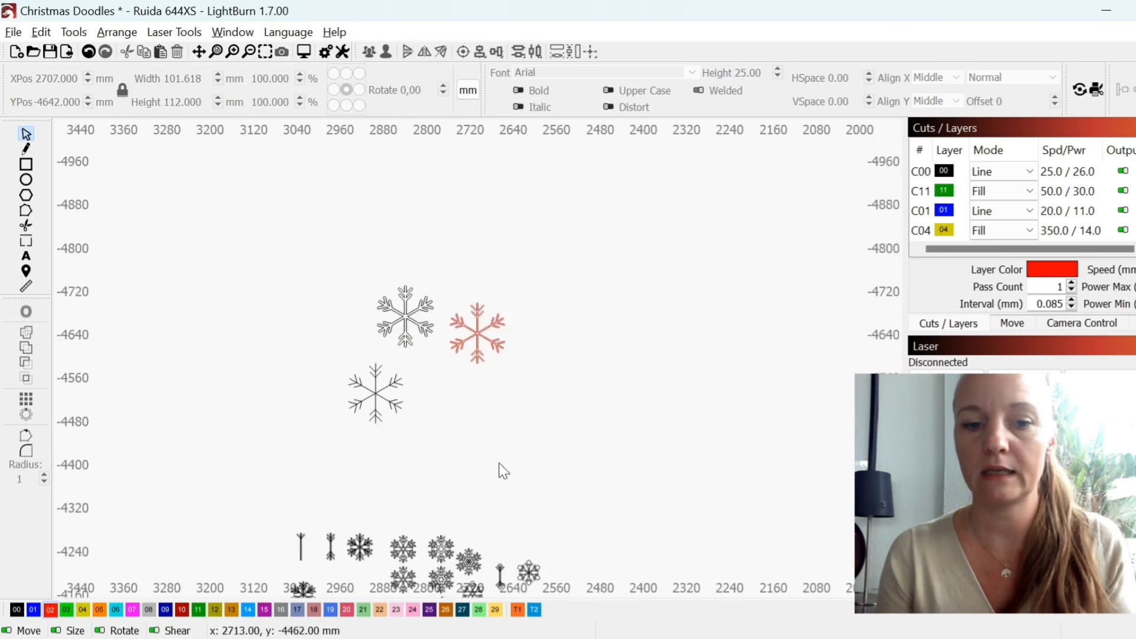
Duplicate the black line snowflake, place the copy at about X 2702, Y -4460 mm, and ungroup it.
left_click_drag(511, 530, 608, 583)
scroll(459, 333, "up", 5)
scroll(423, 244, "up", 3)
scroll(489, 279, "down", 3)
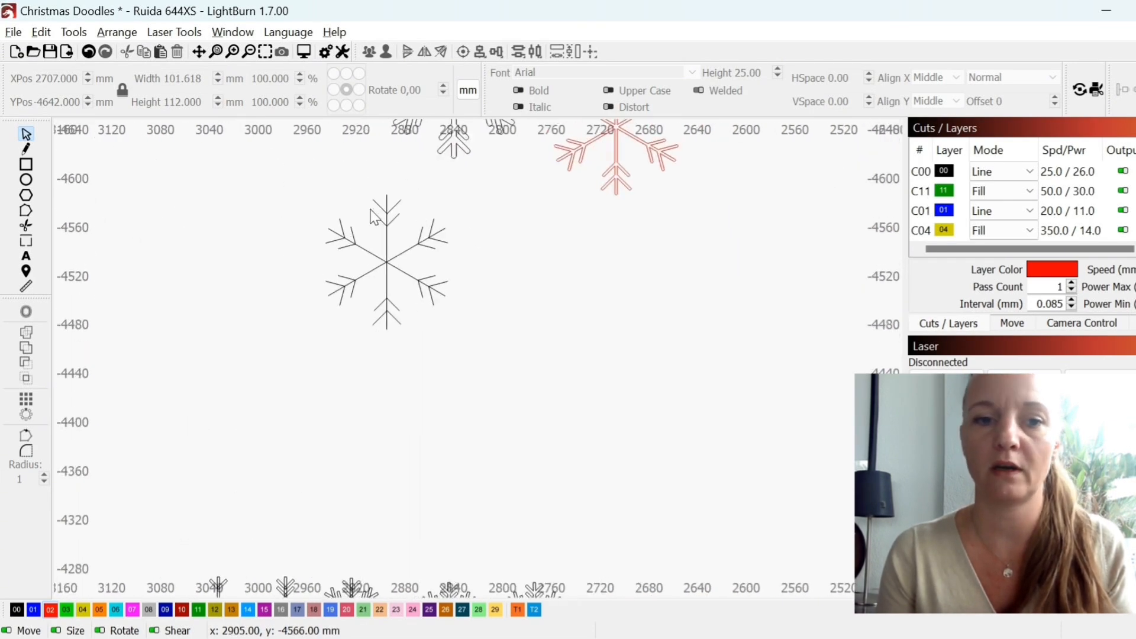
left_click_drag(299, 193, 464, 342)
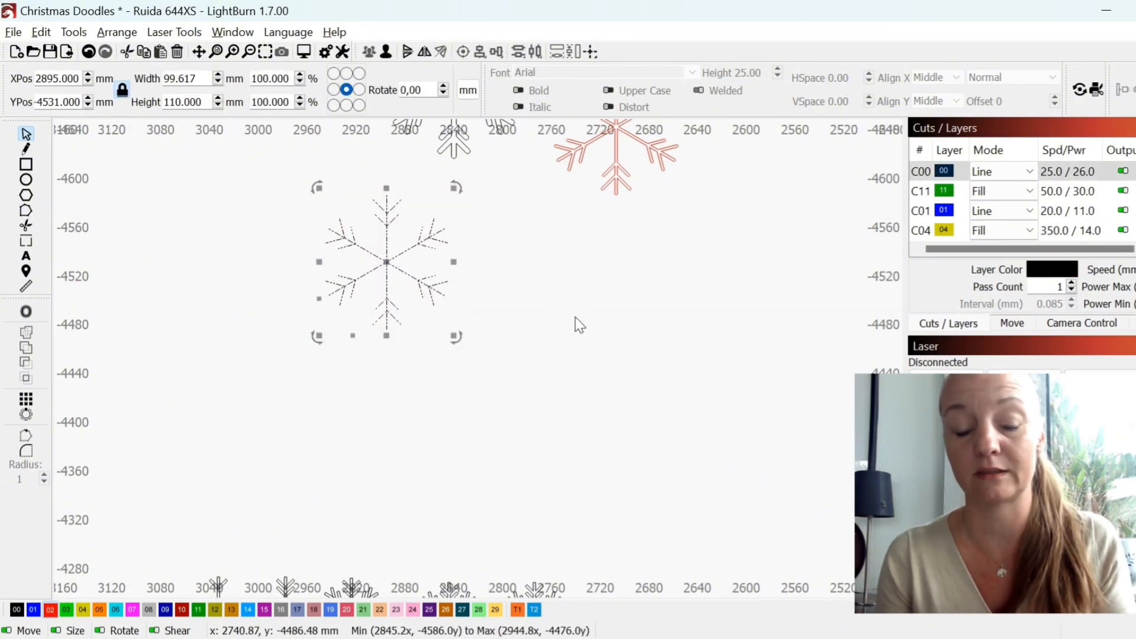
key("ctrl+v")
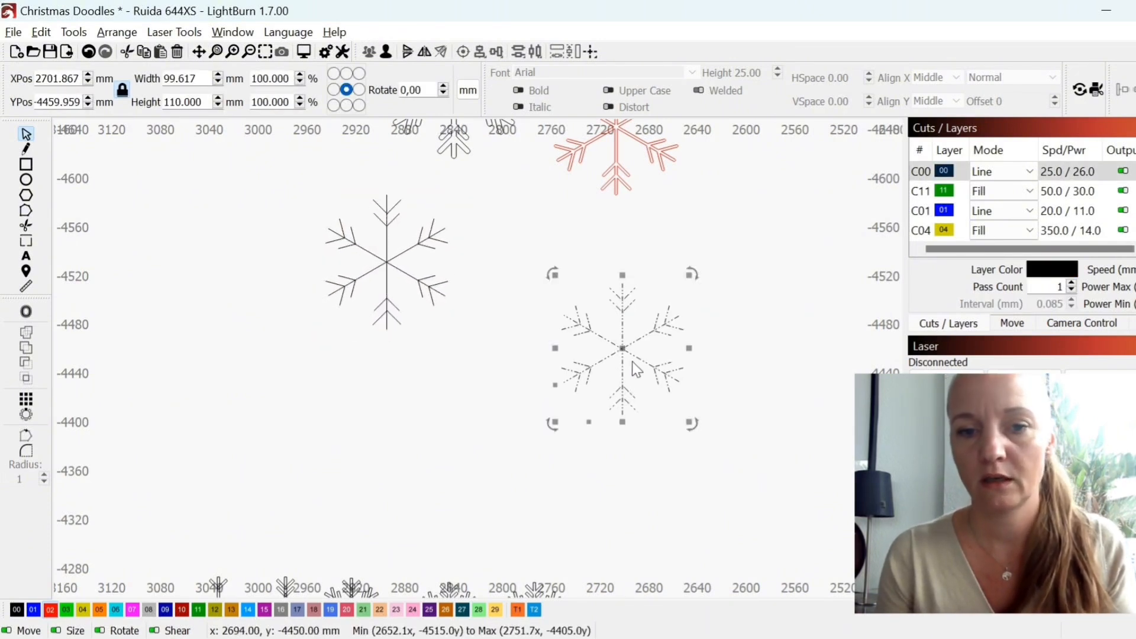
scroll(630, 358, "up", 3)
right_click(630, 358)
left_click(696, 540)
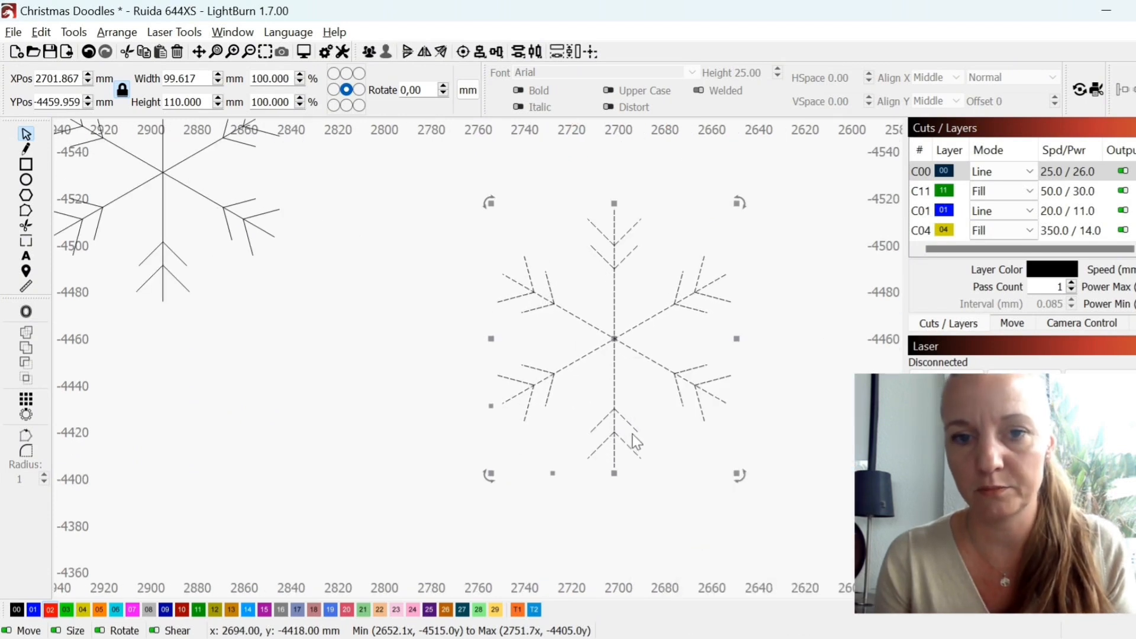
Delete the slanted arms and lower branches of the ungrouped snowflake, keeping only the vertical line with its upper branch pairs.
left_click(517, 279)
left_click_drag(623, 368, 780, 448)
left_click_drag(579, 236, 654, 279)
key("Delete")
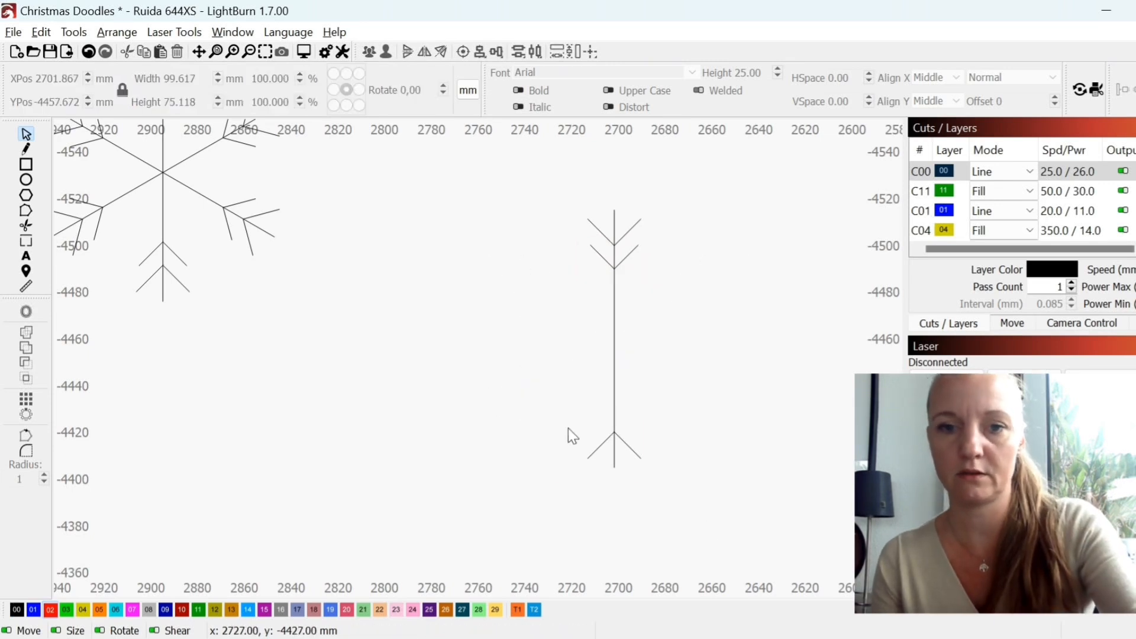
left_click_drag(555, 415, 718, 533)
key("Delete")
left_click_drag(555, 298, 398, 368)
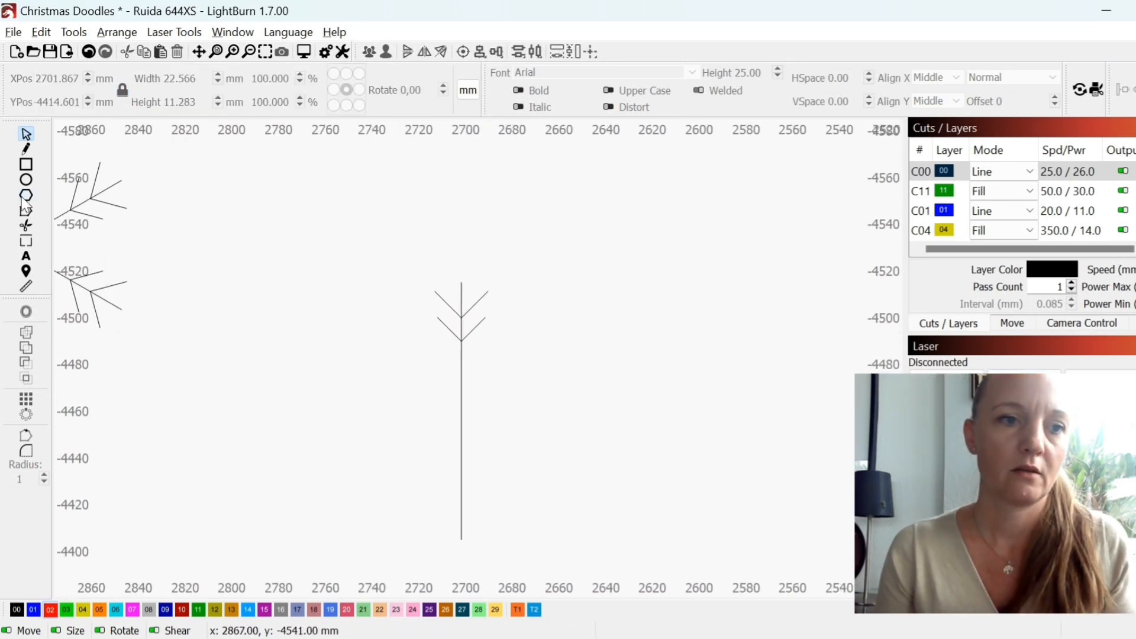
Draw a circle about 14 mm in diameter, assign it to black layer 00, and move it onto the vertical line's upper end.
left_click(26, 180)
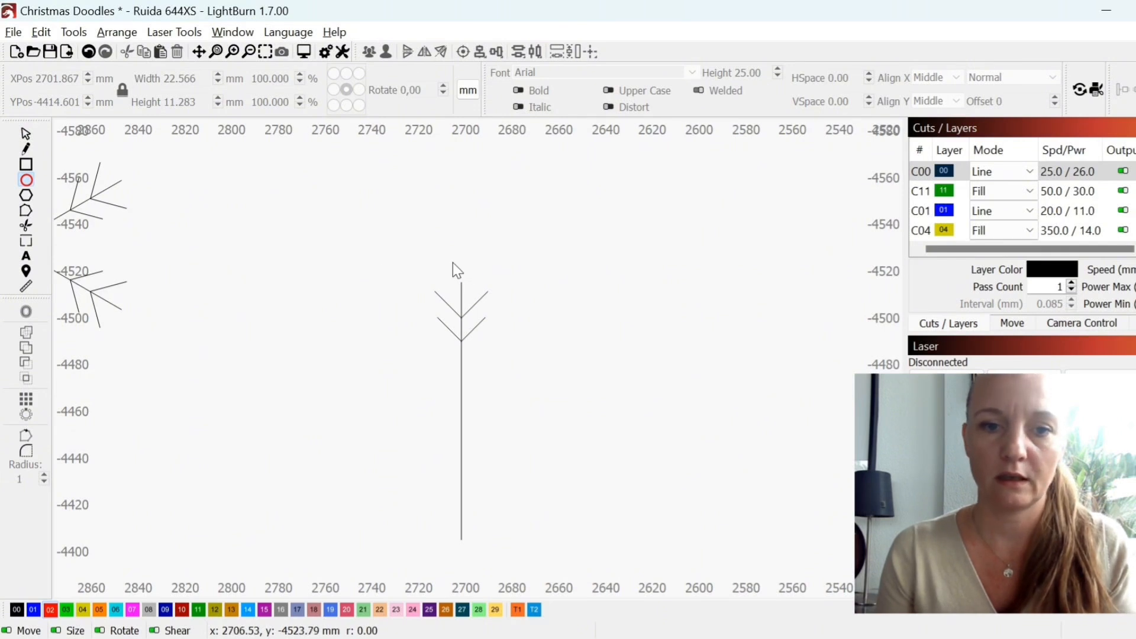
left_click_drag(451, 263, 478, 293)
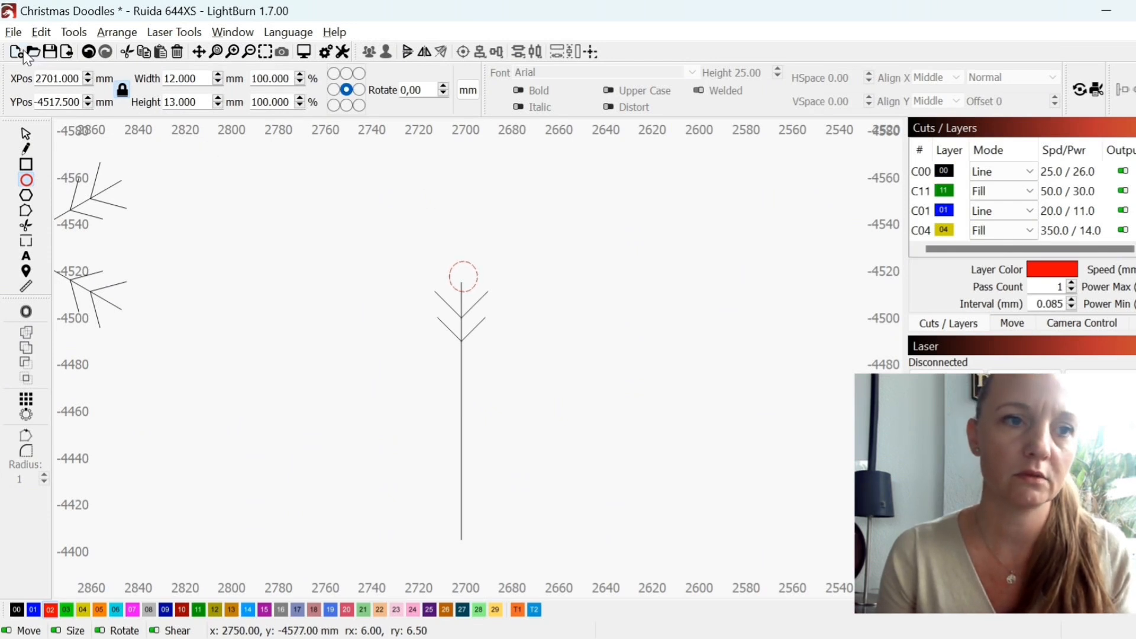
left_click(88, 51)
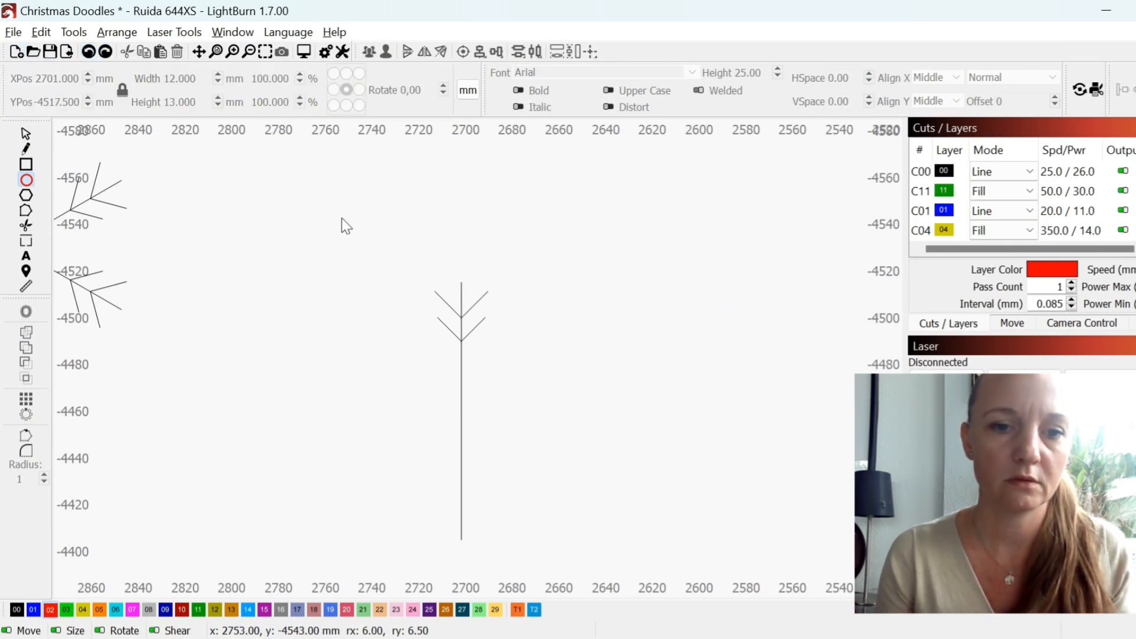
left_click_drag(421, 226, 453, 253)
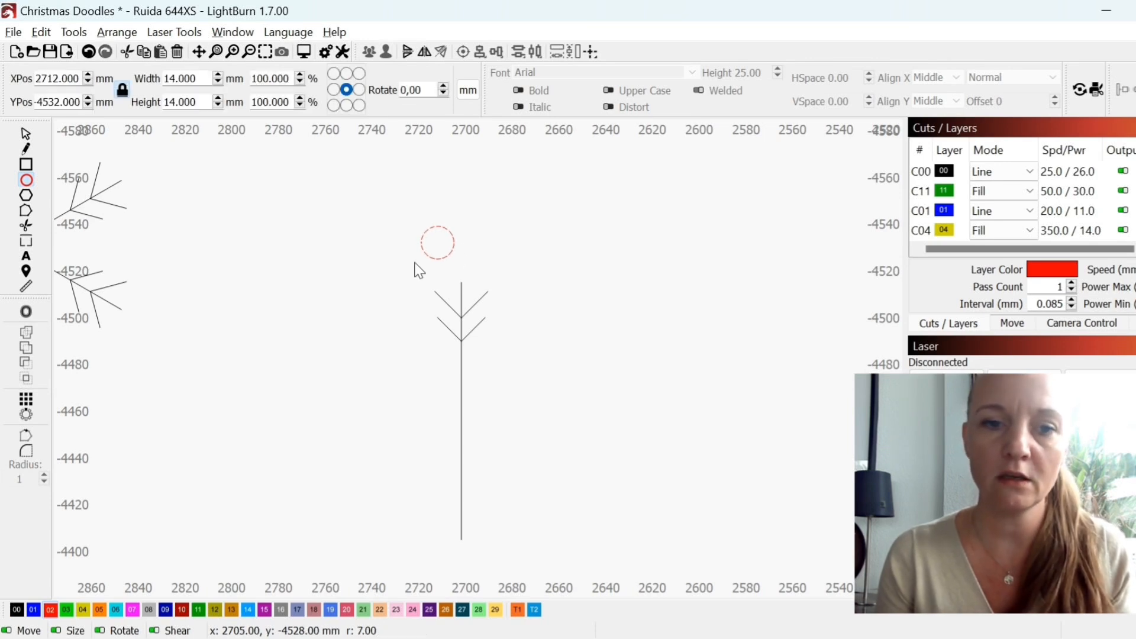
left_click(26, 135)
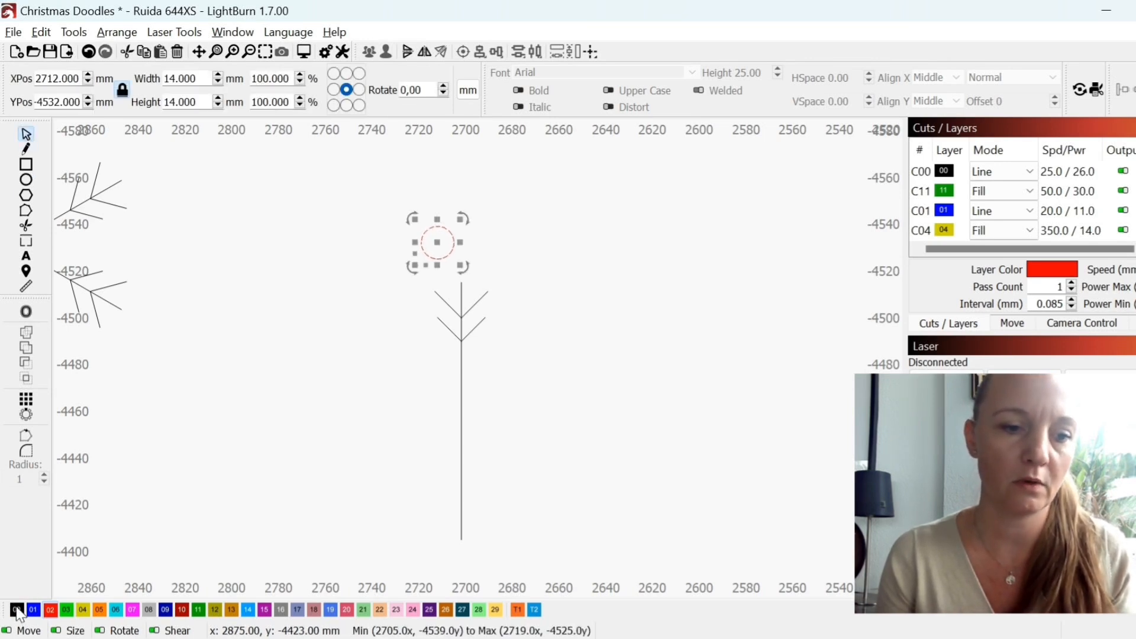
left_click(17, 609)
left_click_drag(437, 241, 461, 289)
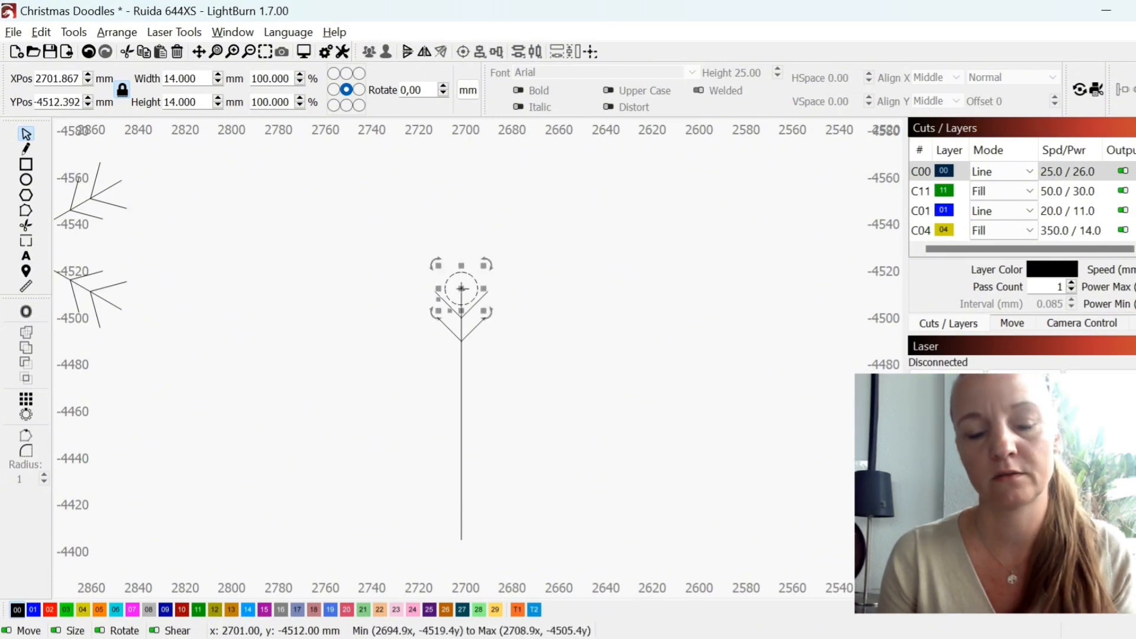
Extend the vertical line upward past the circle, to a height of about 119.5 mm.
left_click(461, 290)
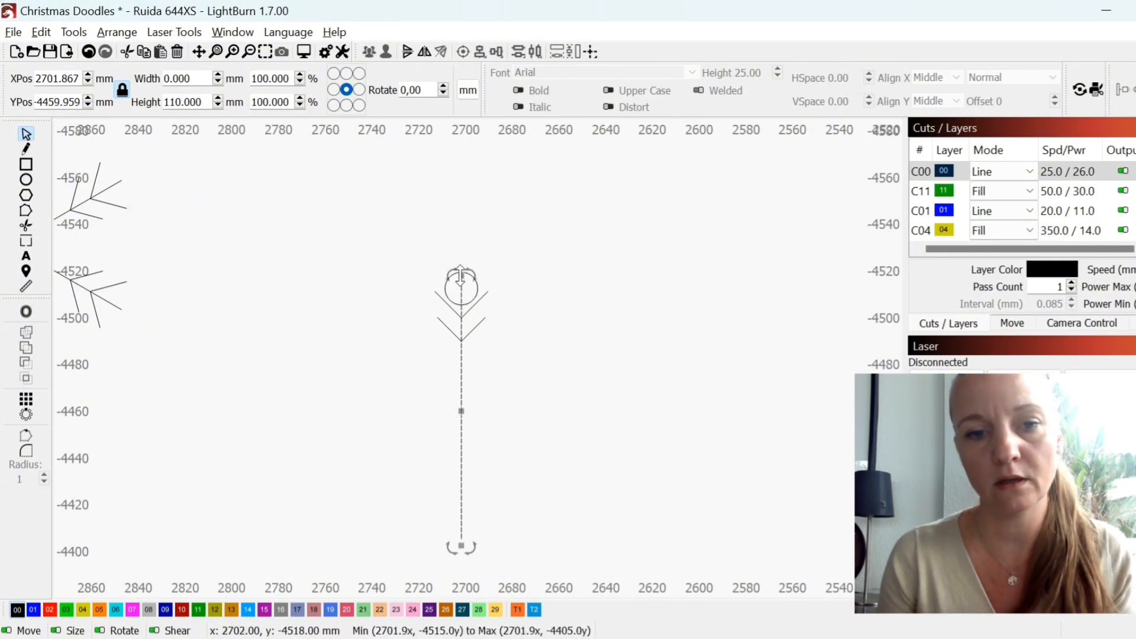
left_click_drag(460, 254, 460, 253)
scroll(460, 253, "up", 3)
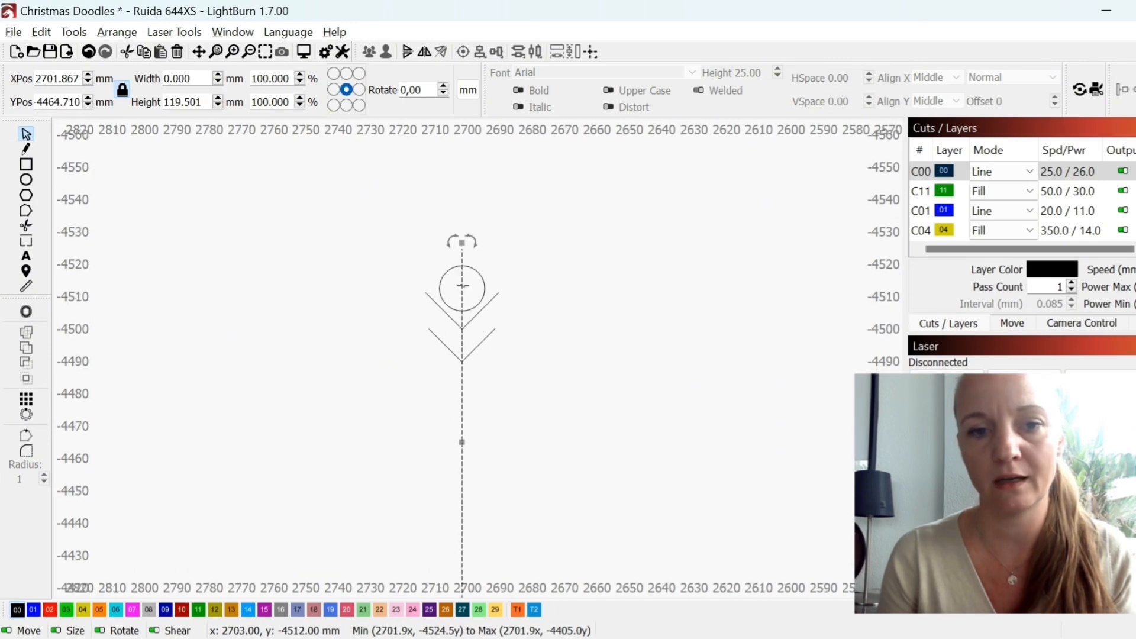
Move the circle up slightly to about Y -4513.1 mm and align it with the vertical line using Align V-Center.
left_click(468, 261)
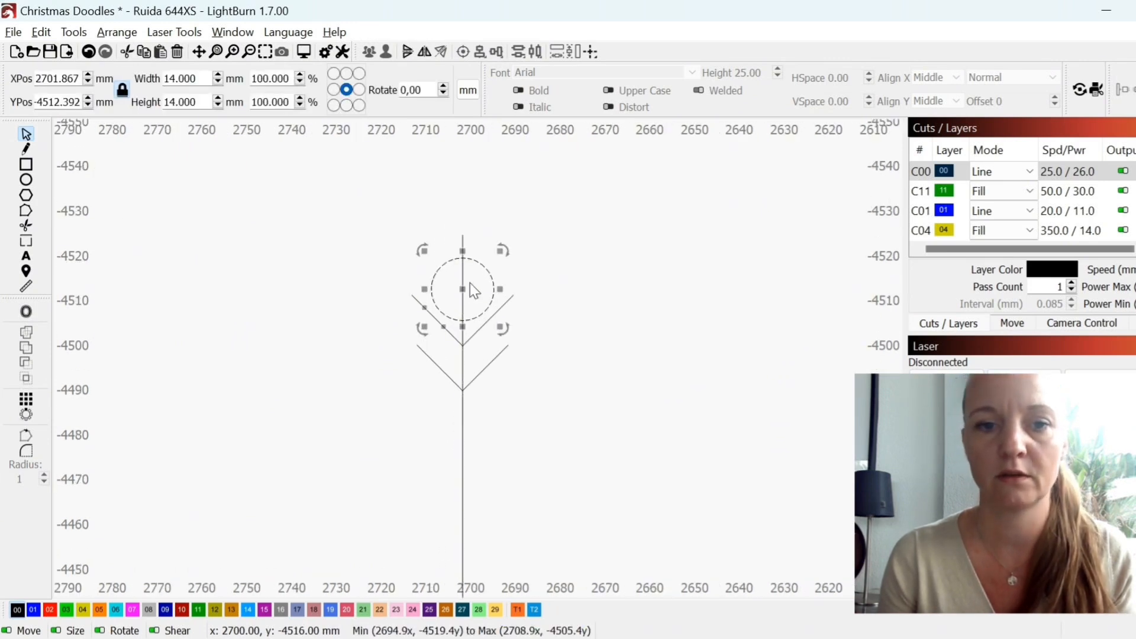
left_click_drag(463, 292, 462, 289)
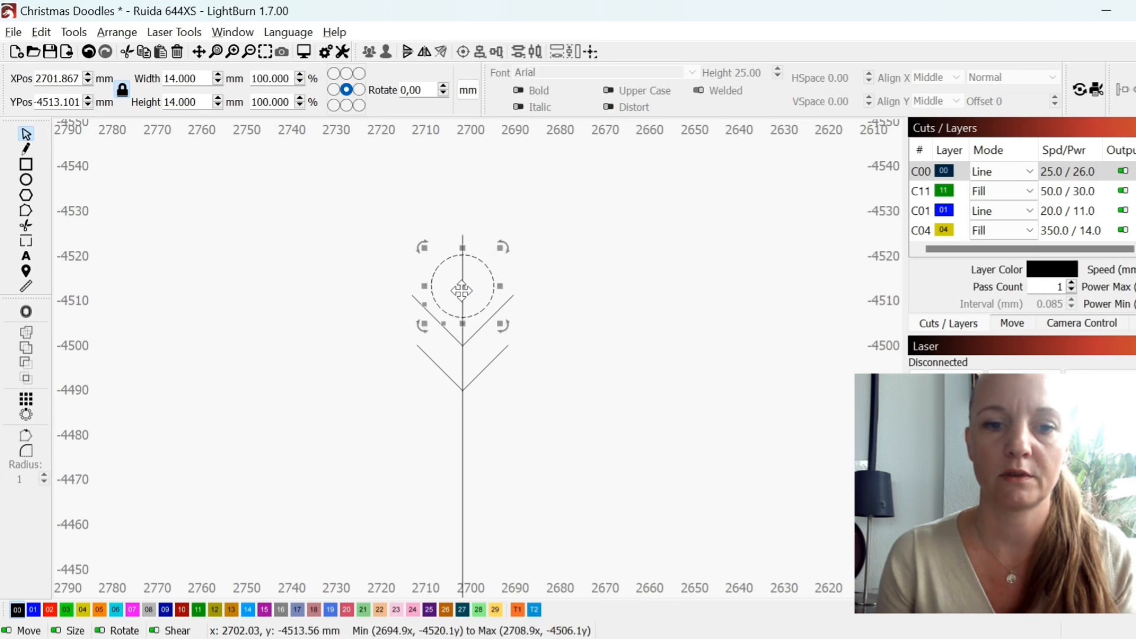
left_click(463, 243, "shift")
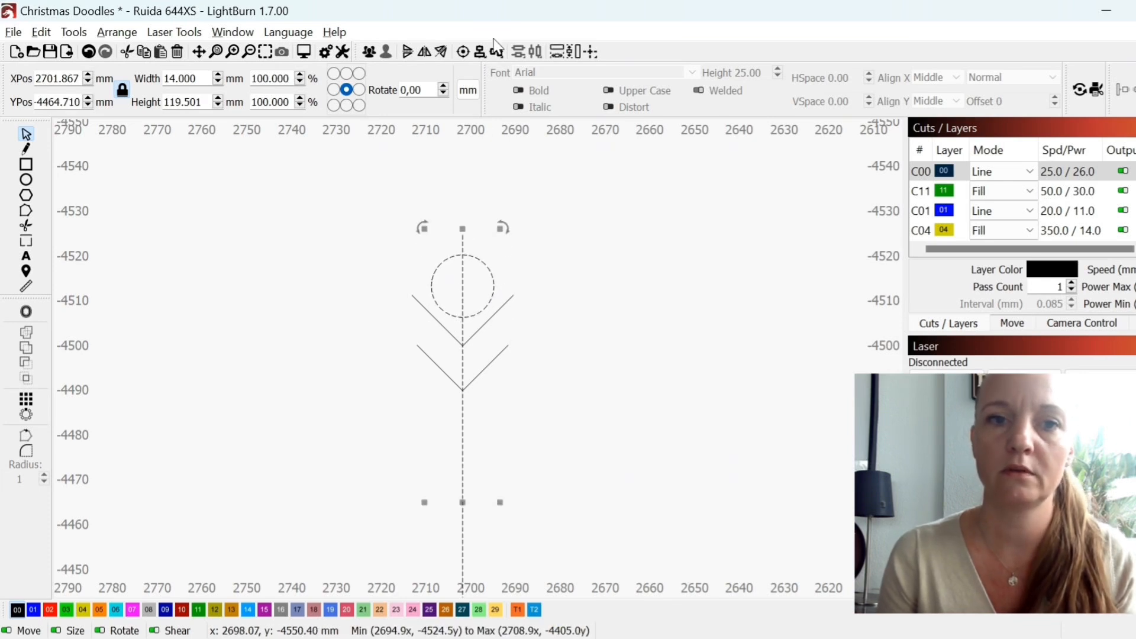
left_click(481, 59)
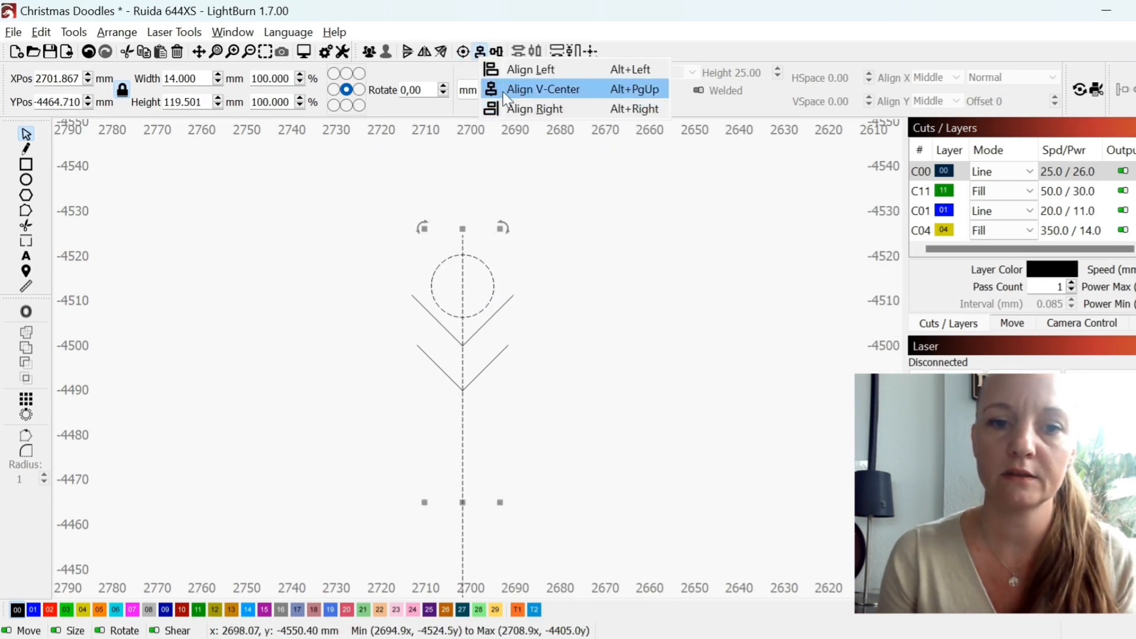
left_click(504, 87)
left_click(449, 345)
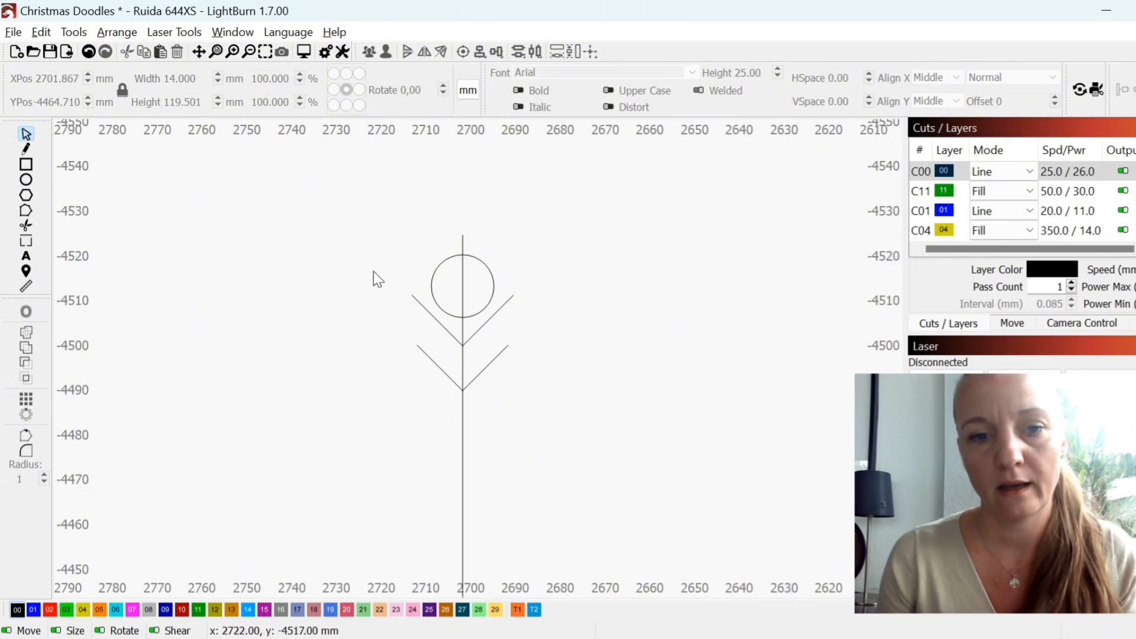
Stretch the two V-shaped branch pairs downward to a combined height of about 28.8 mm.
left_click_drag(373, 271, 551, 414)
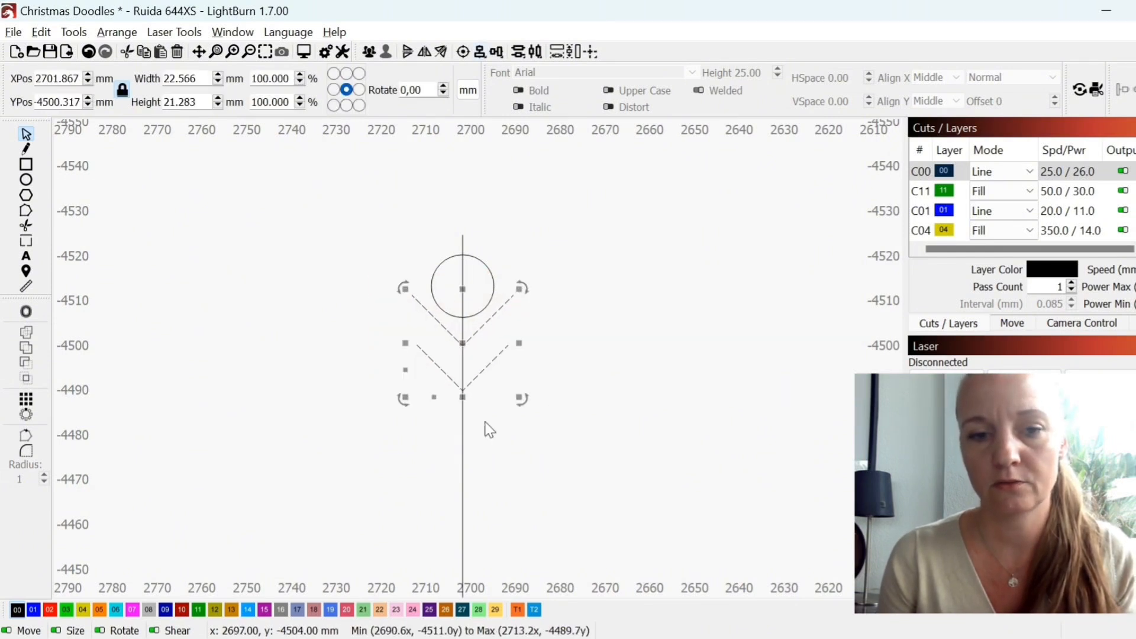
left_click_drag(465, 398, 463, 432)
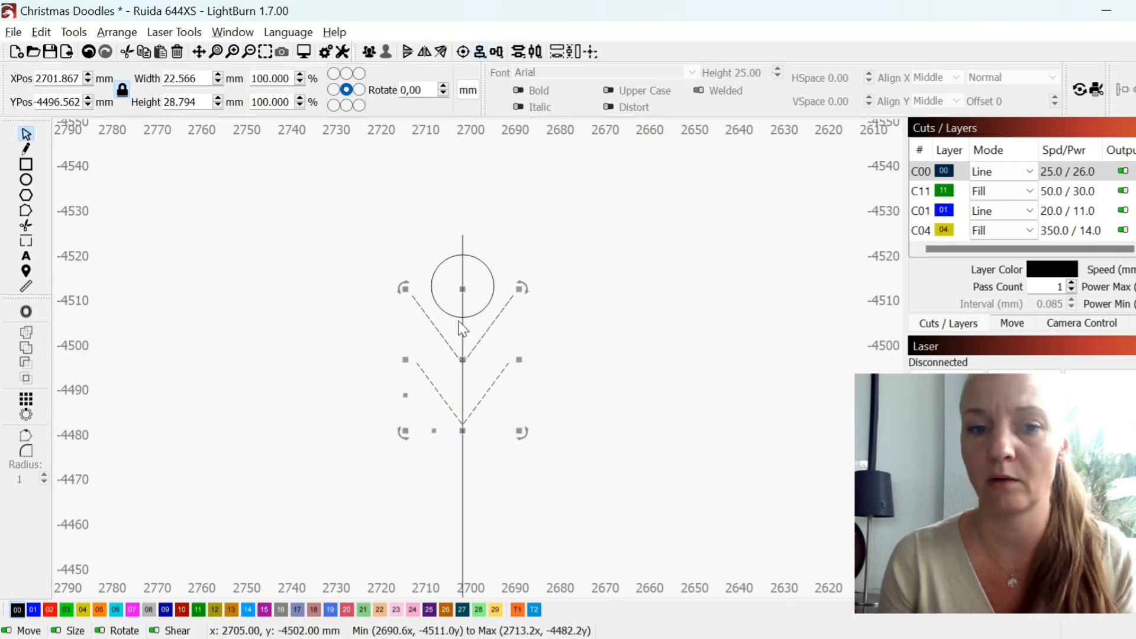
scroll(459, 332, "down", 3)
left_click(402, 388)
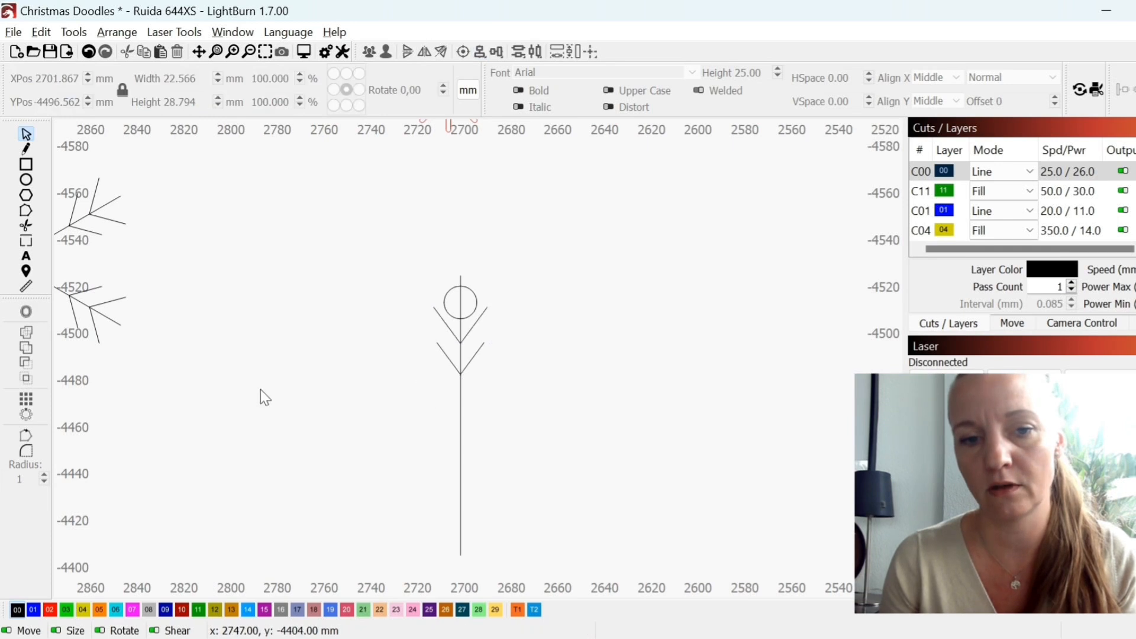
Duplicate the line with its circle and branches, and flip the copy vertically to mirror the design at the lower end.
left_click_drag(358, 206, 539, 580)
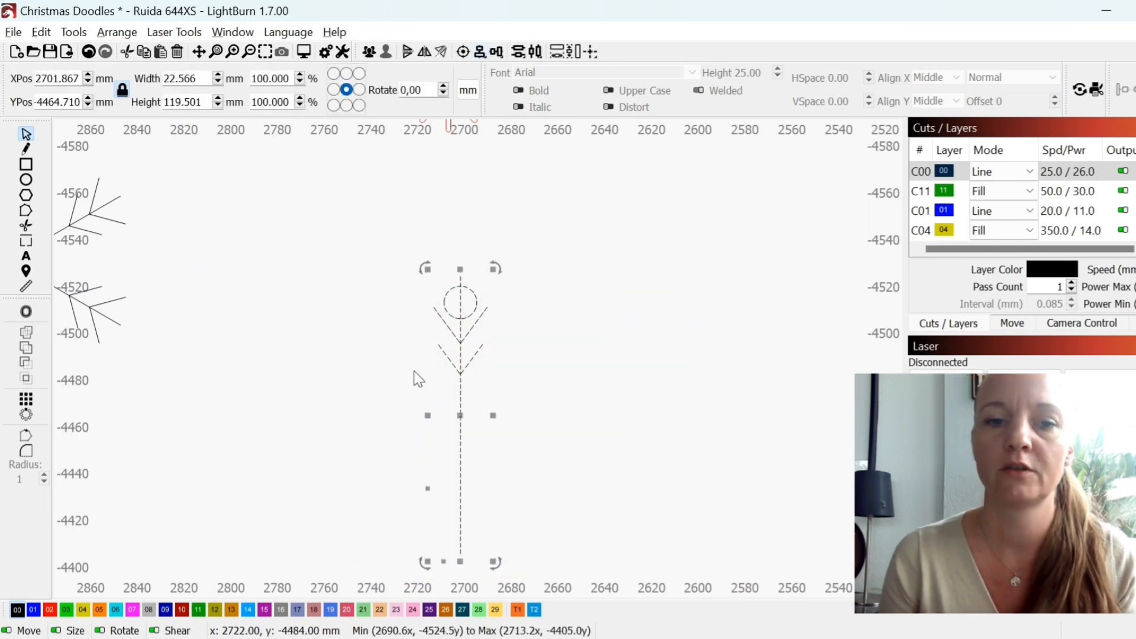
right_click(418, 374)
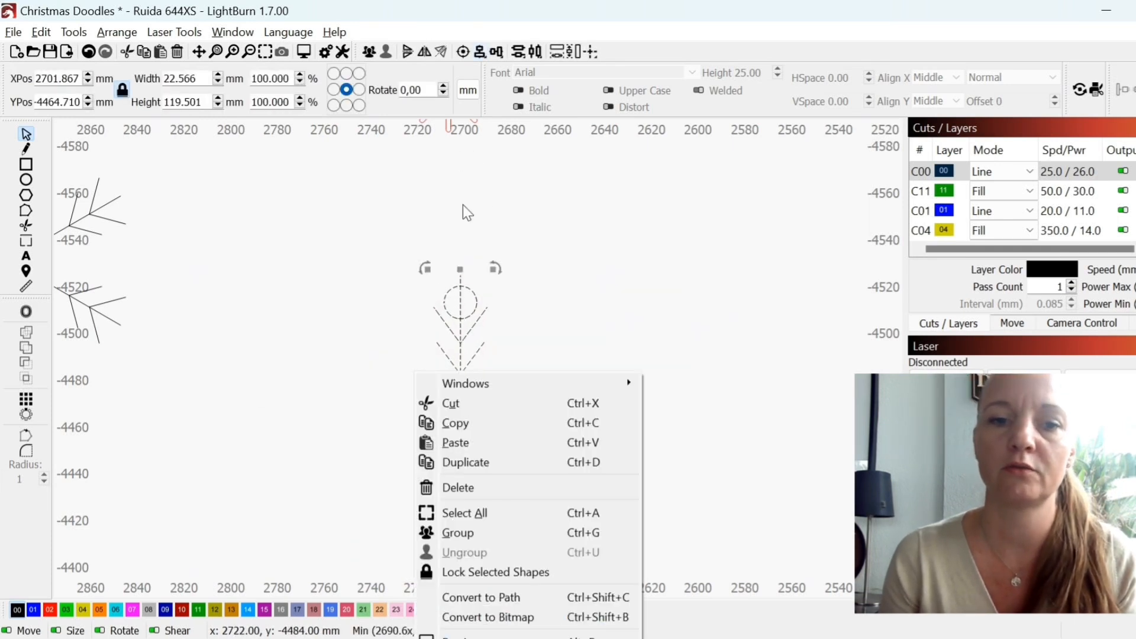
left_click(496, 459)
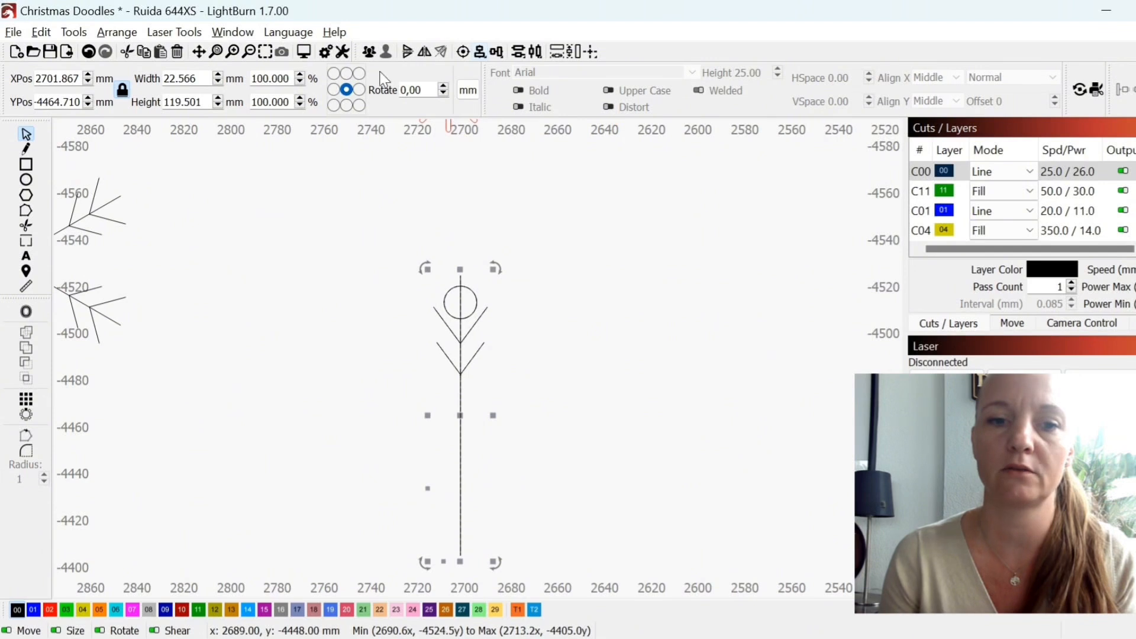
left_click(409, 52)
scroll(463, 409, "down", 2)
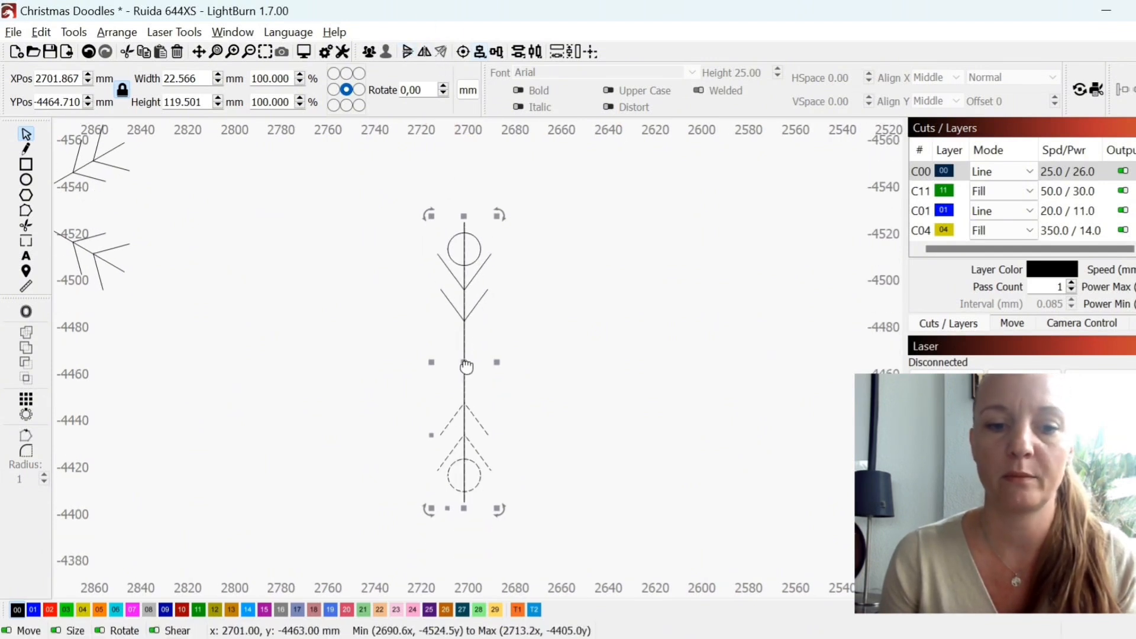
Duplicate the complete double-ended vertical arm and rotate the copy by 60 degrees.
left_click(464, 359)
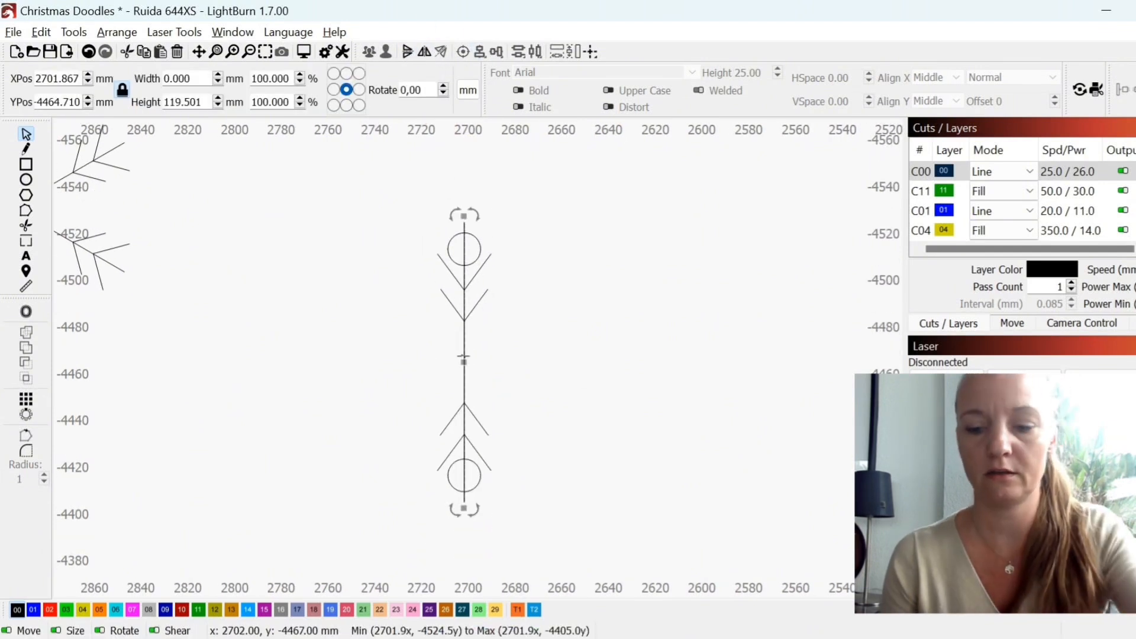
left_click_drag(398, 187, 540, 545)
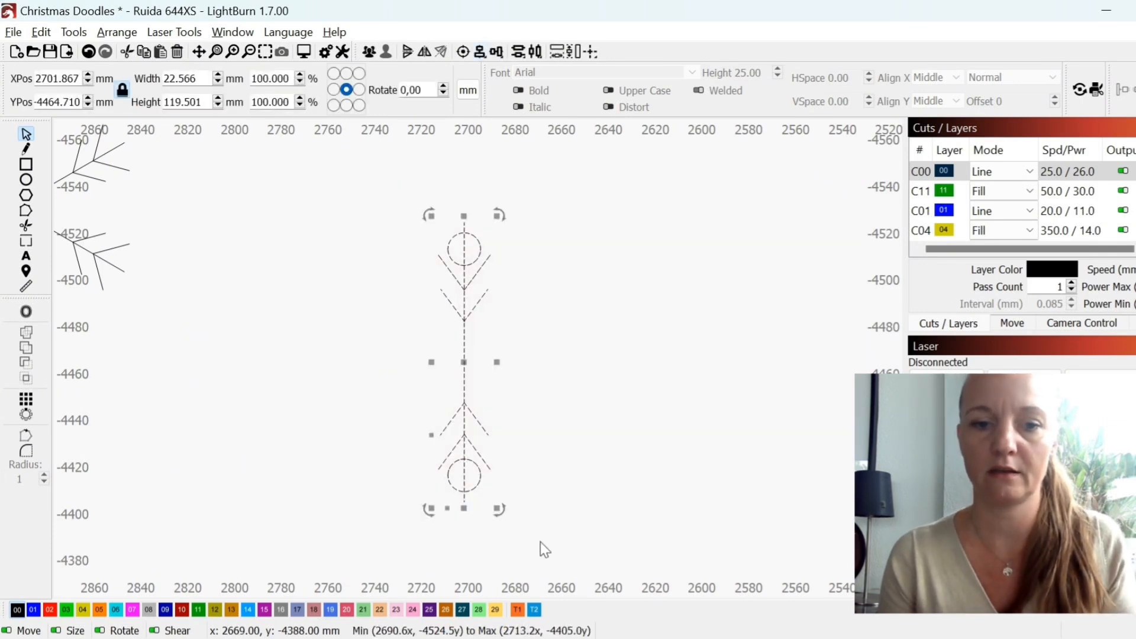
right_click(516, 342)
left_click(604, 311)
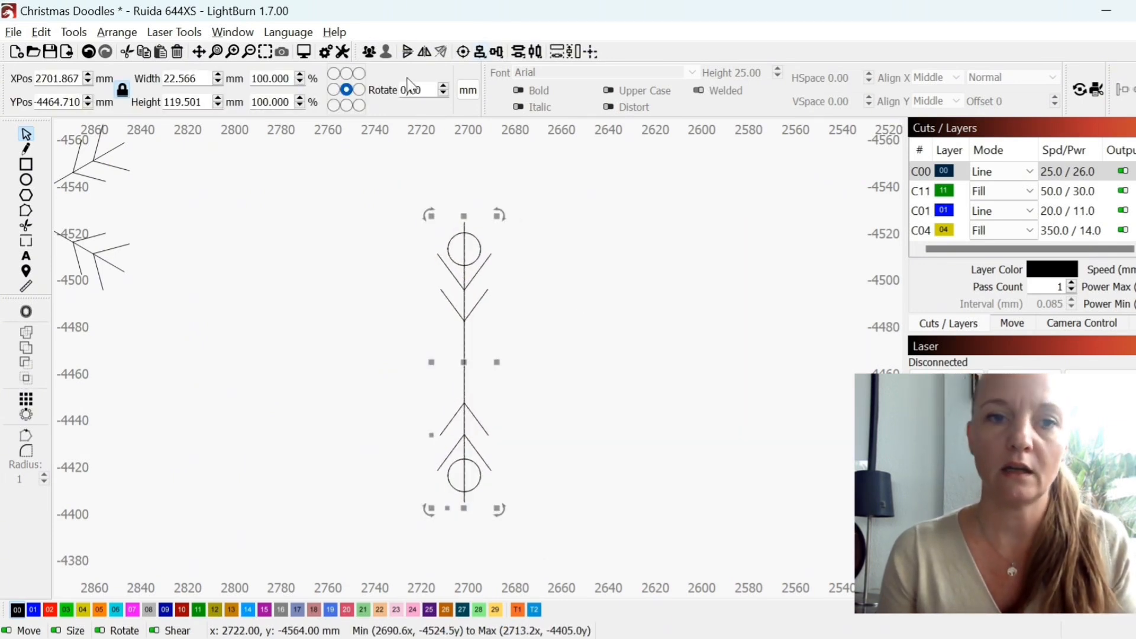
double_click(423, 89)
type("60")
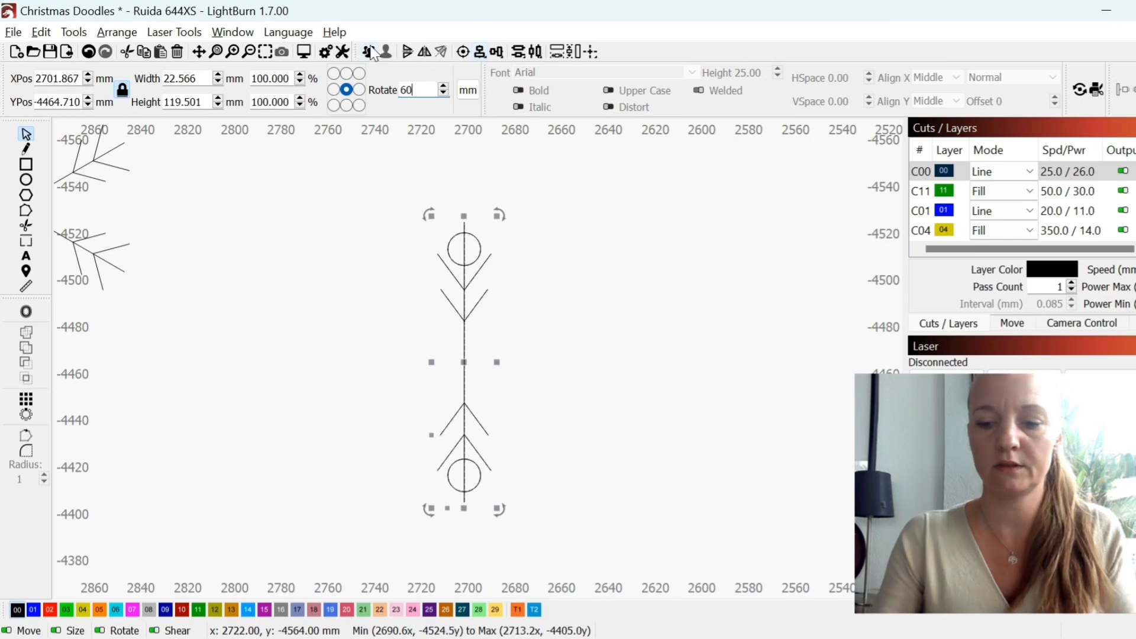
key("Return")
Duplicate the rotated arm and flip the copy horizontally to complete the six-armed snowflake.
right_click(541, 395)
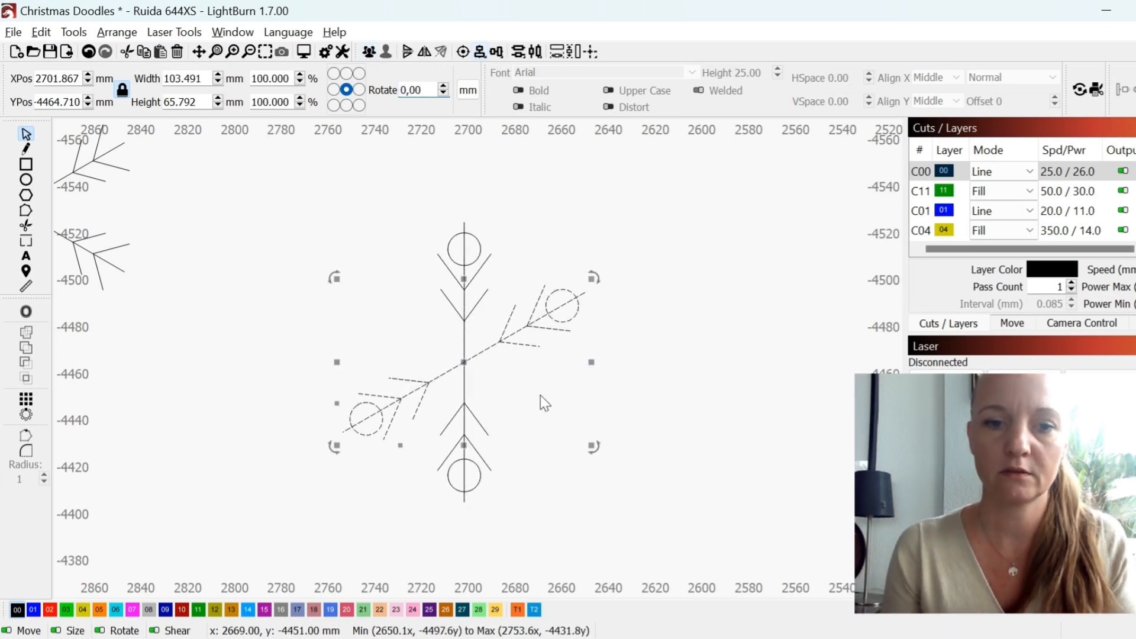
left_click(623, 177)
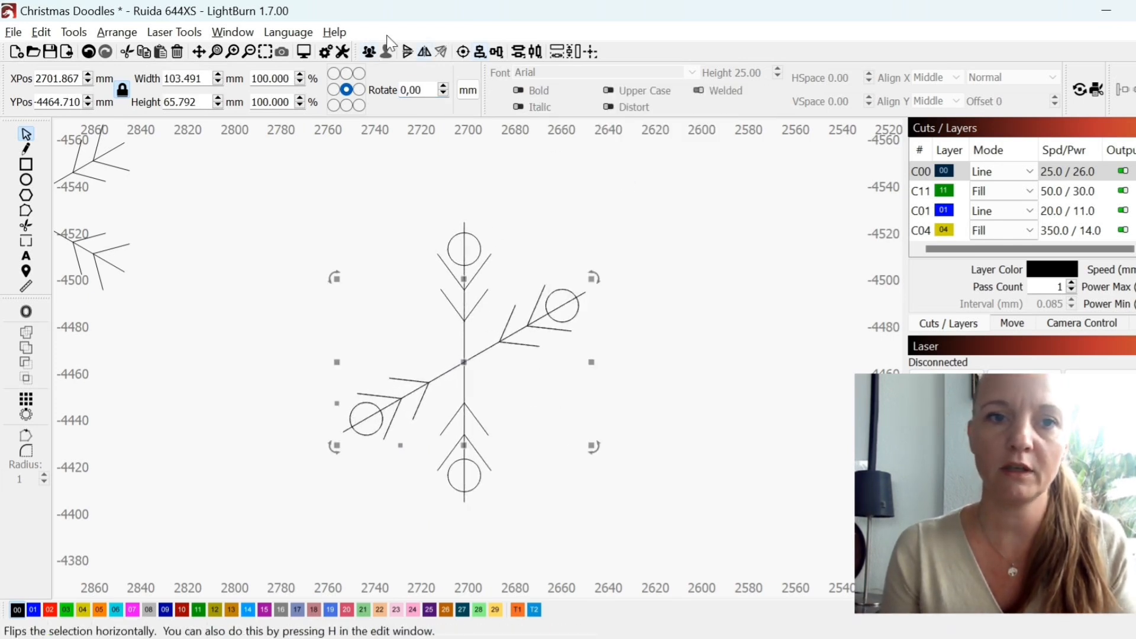
left_click(424, 52)
left_click(332, 251)
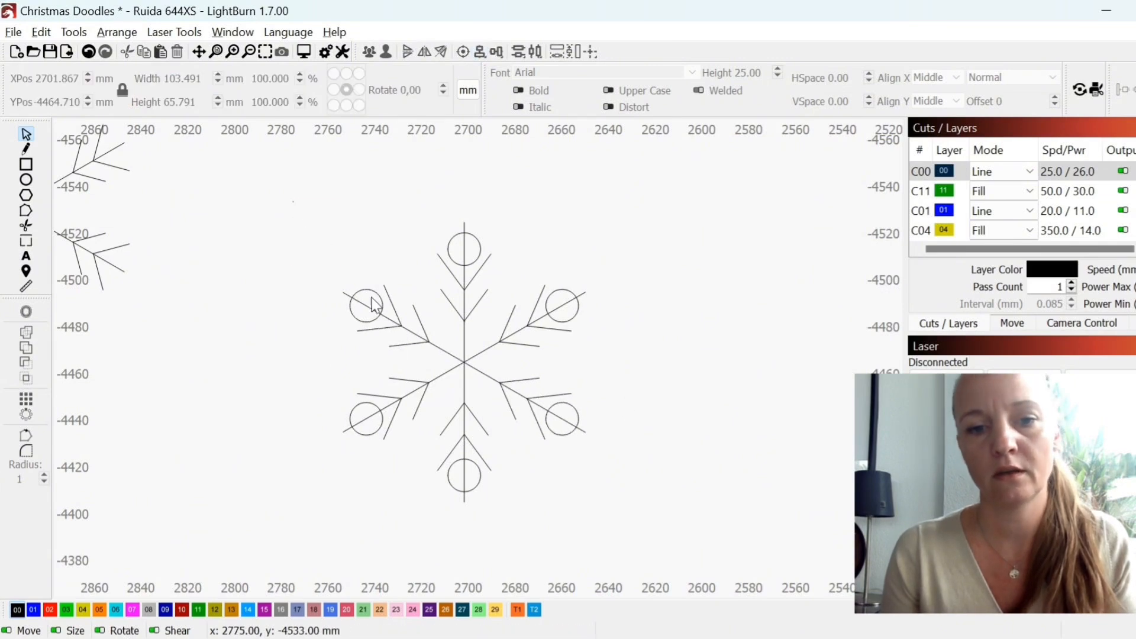
Select the whole circle-tipped snowflake and add red outline variations of it beside the line version.
left_click_drag(294, 194, 665, 527)
scroll(504, 453, "down", 3)
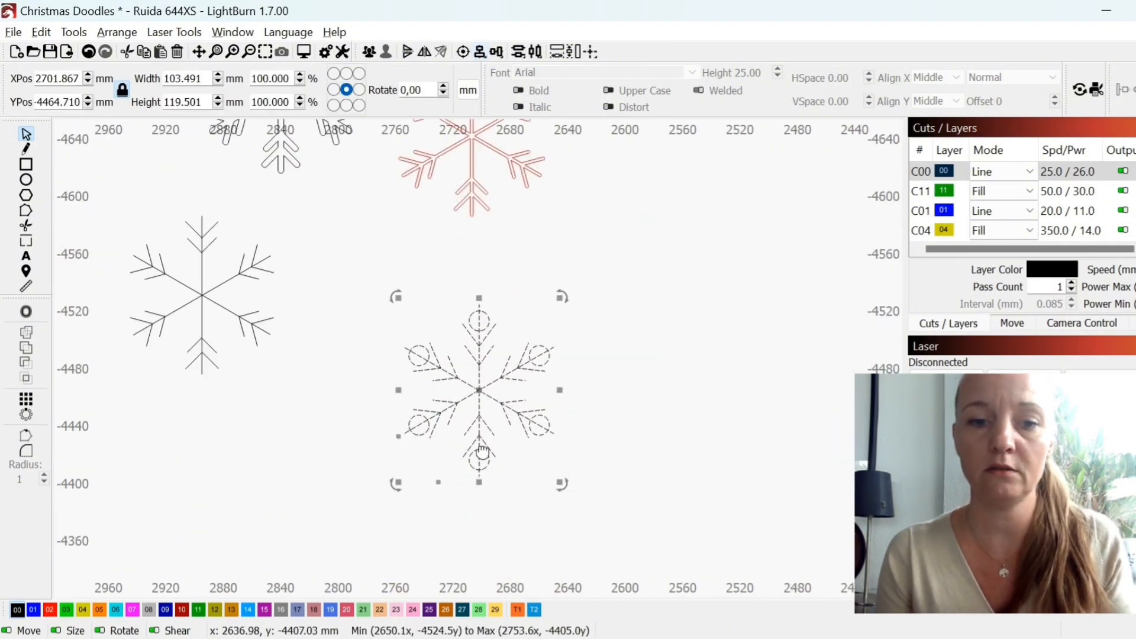
key("ctrl+v")
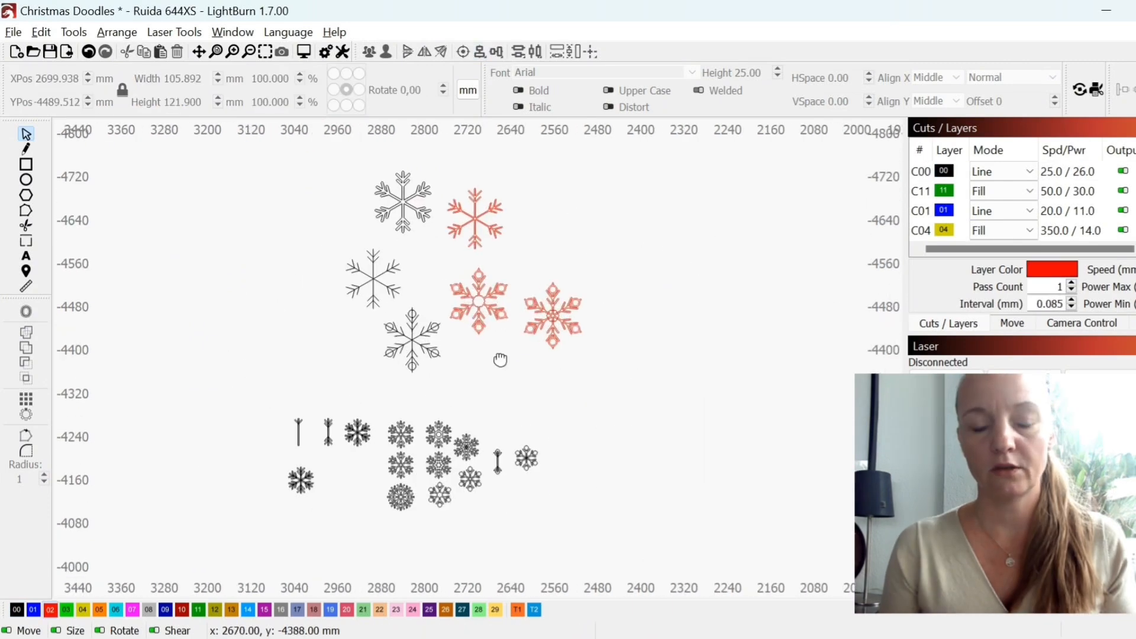
left_click_drag(500, 355, 570, 379)
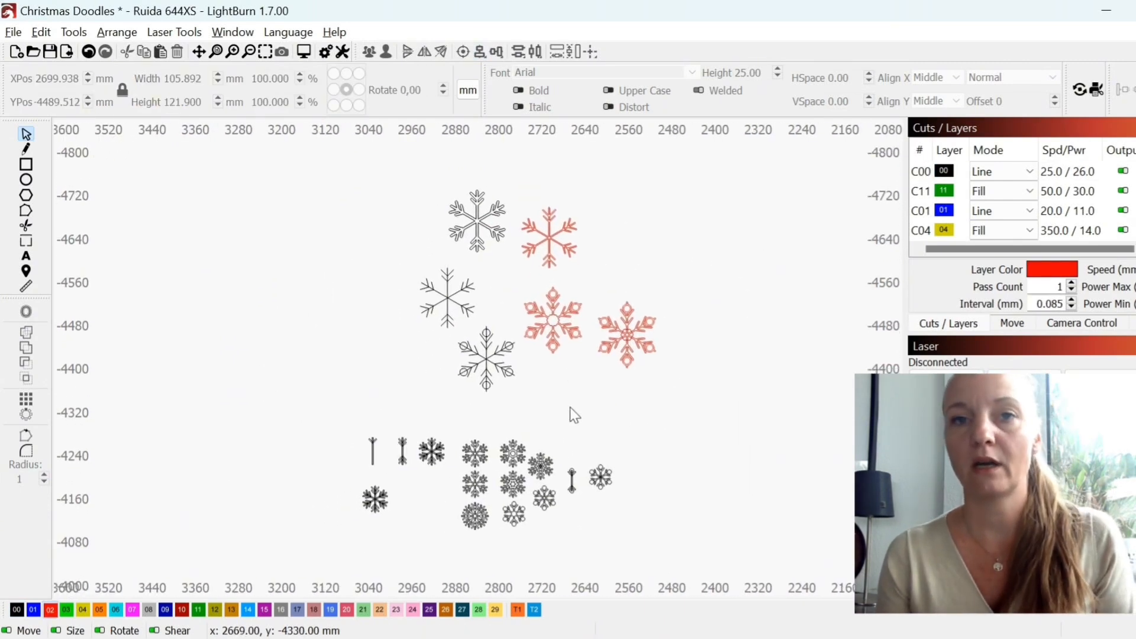
scroll(577, 519, "up", 2)
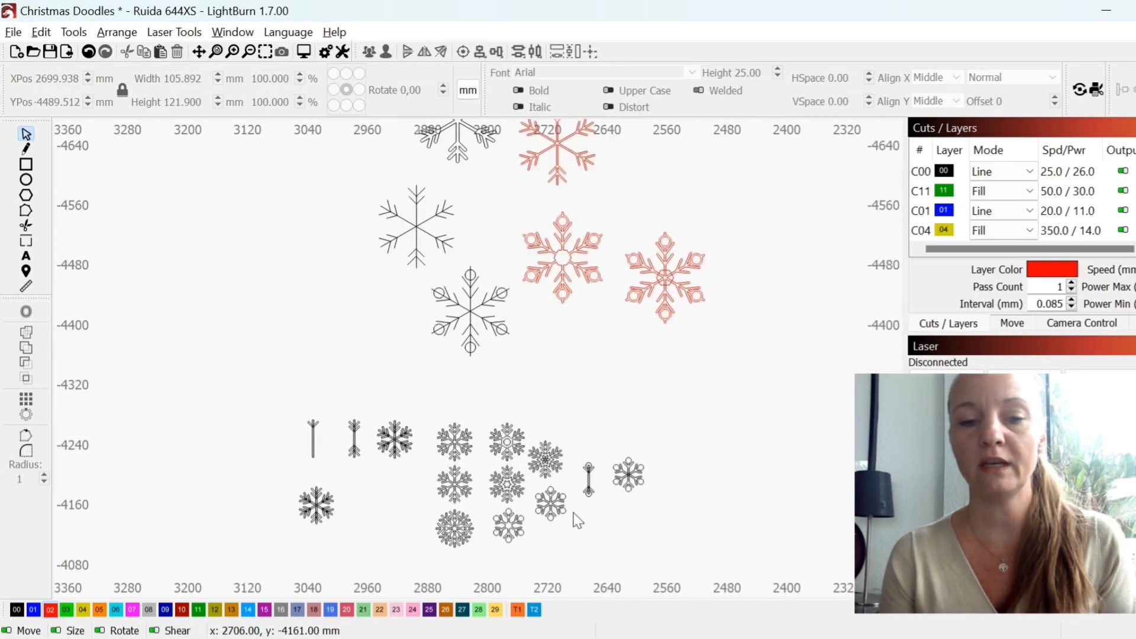
scroll(577, 515, "up", 2)
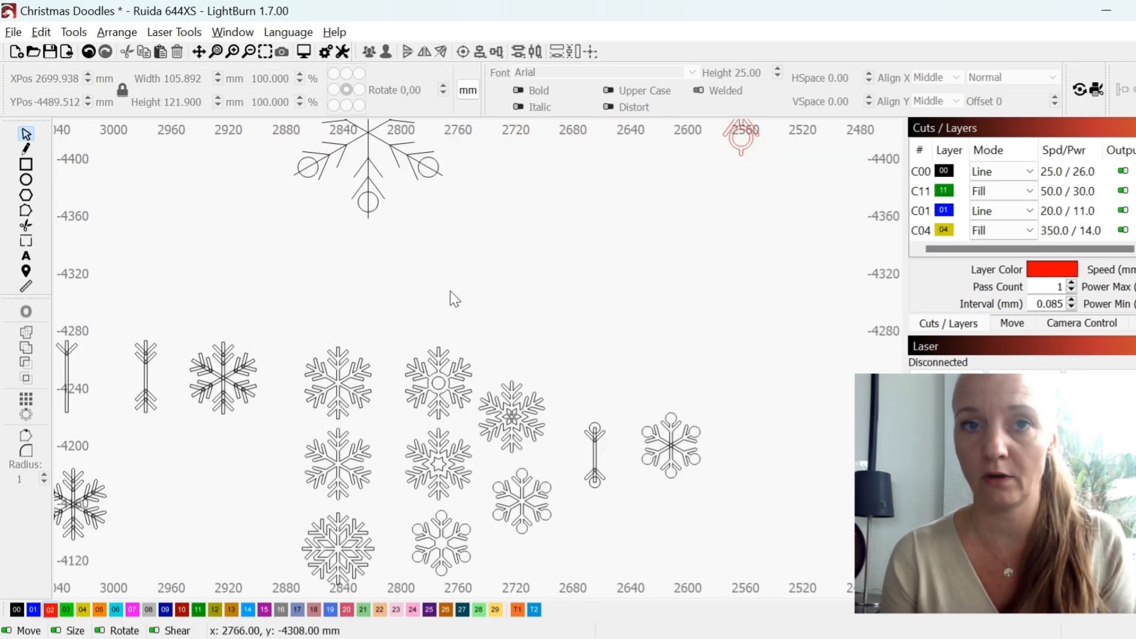
scroll(454, 299, "down", 1)
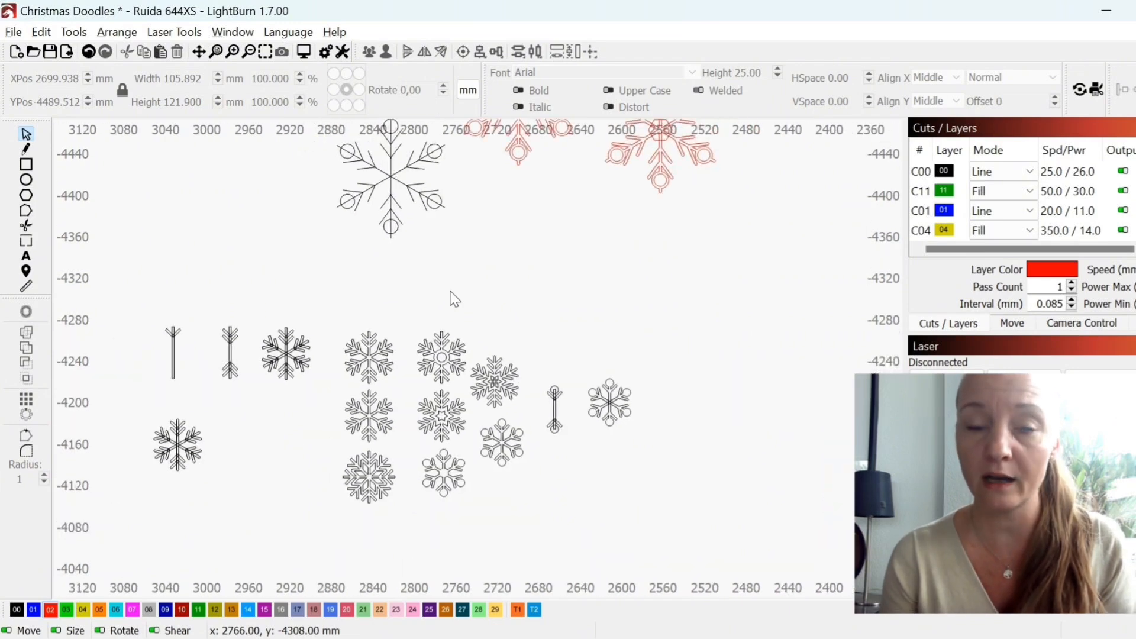